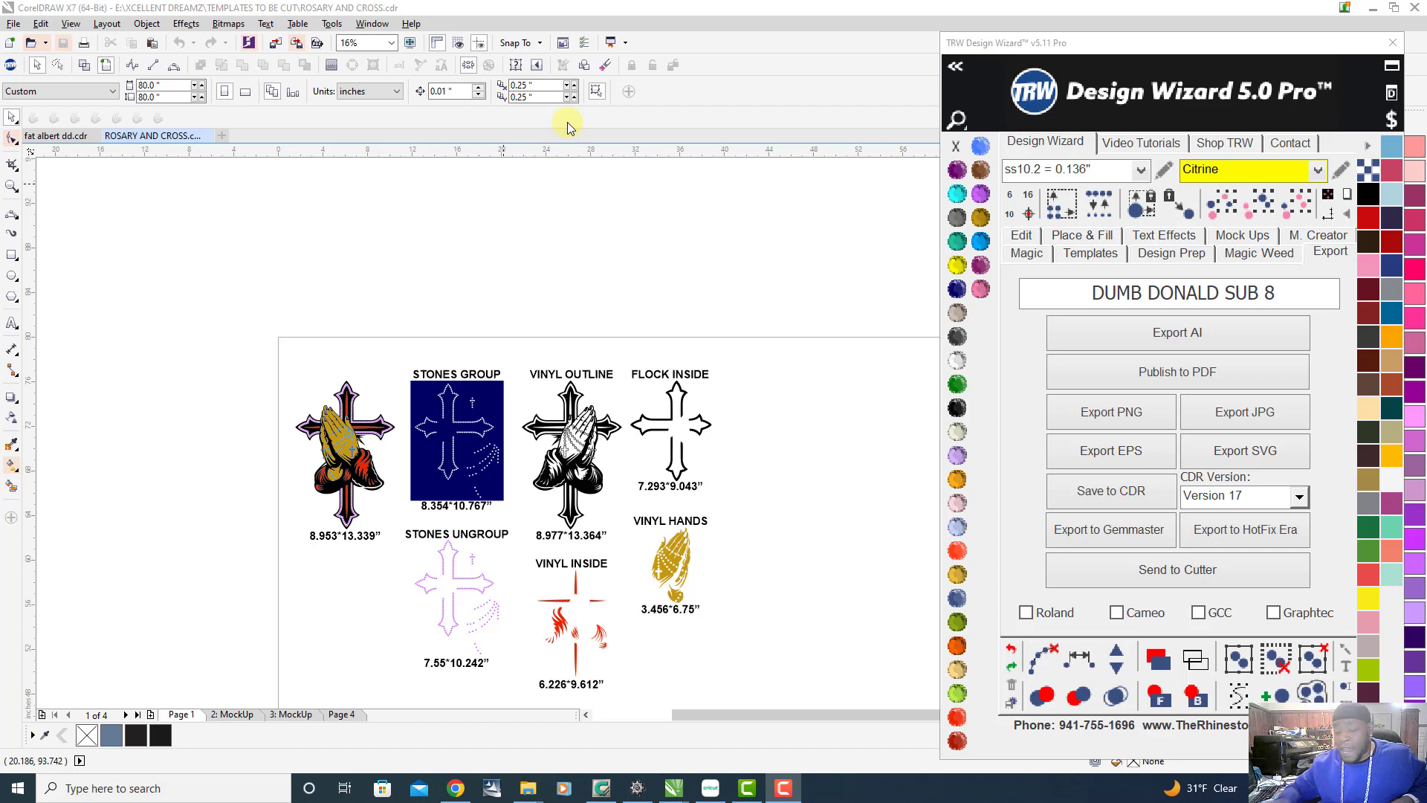
# Examine the full-color cross design and its labelled stone, vinyl and flock template pieces on Page 1
pyautogui.scroll(-2, 599, 308)
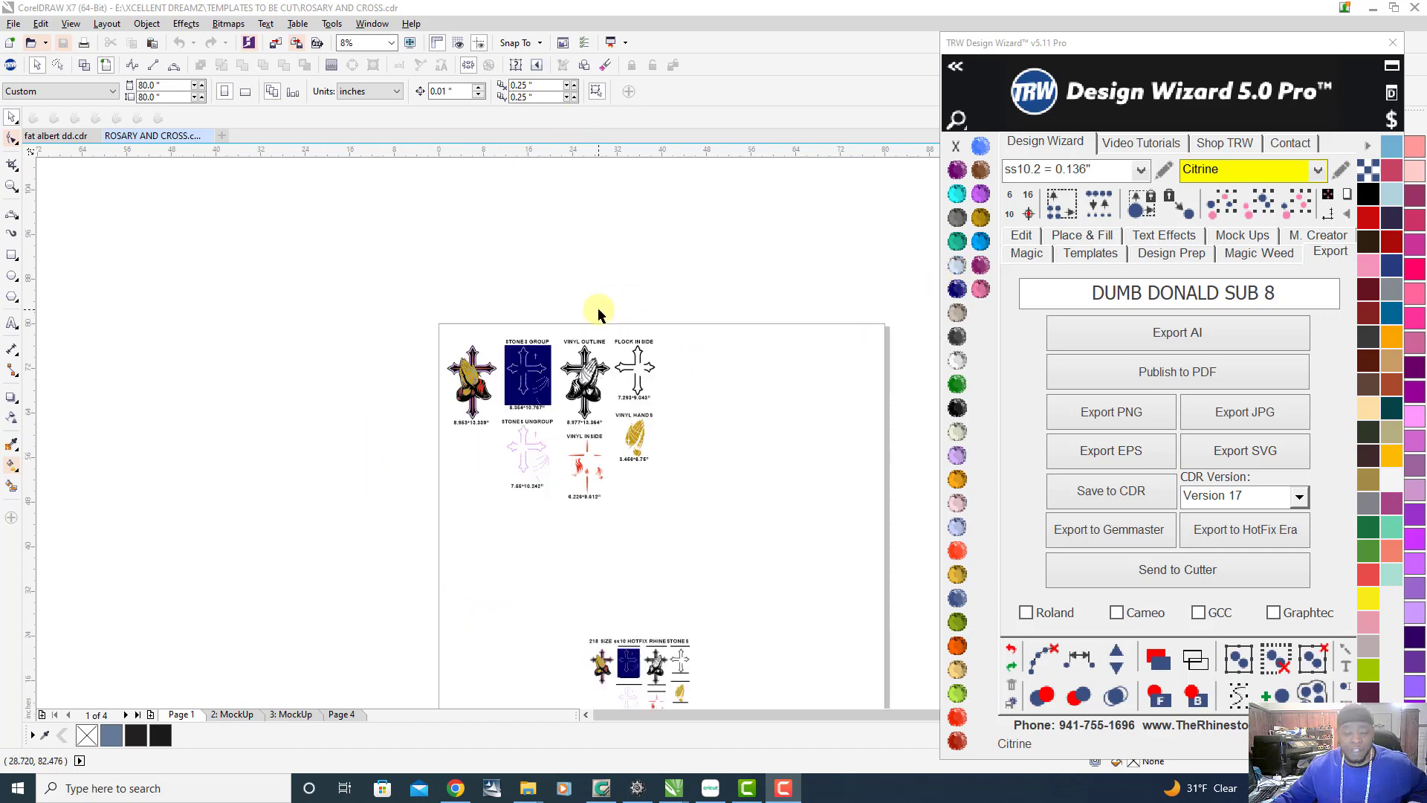
pyautogui.scroll(2, 598, 357)
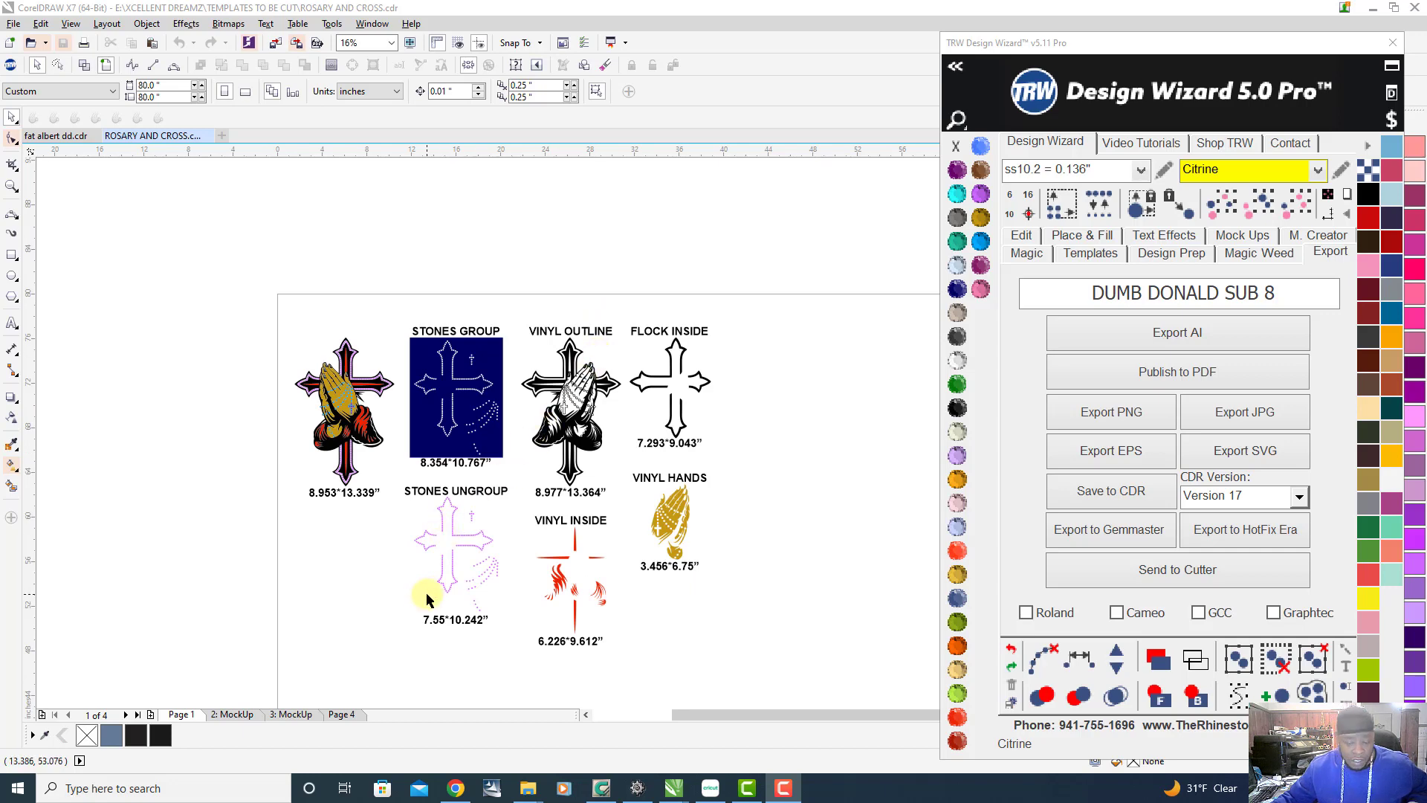
pyautogui.scroll(1, 427, 596)
pyautogui.scroll(-1, 427, 595)
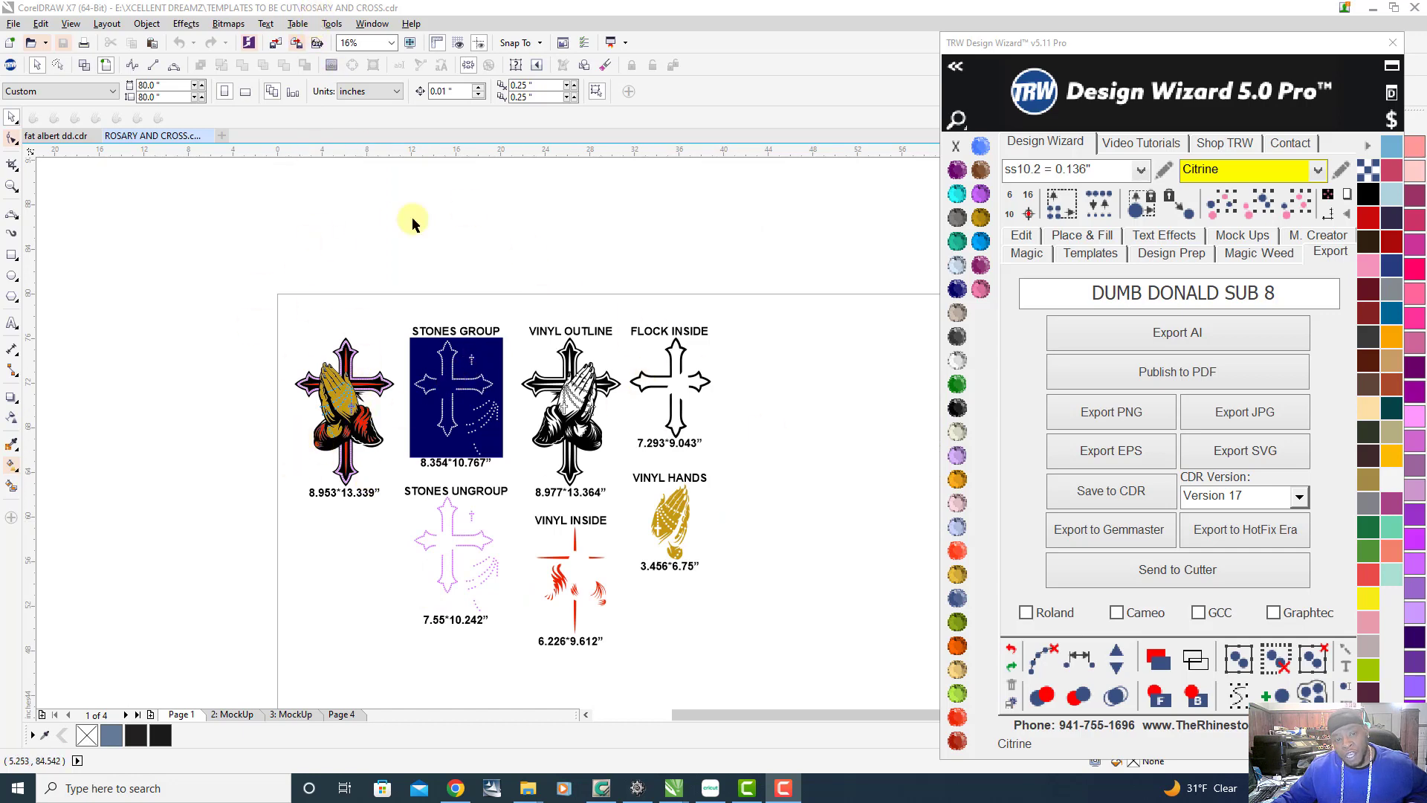
pyautogui.scroll(1, 379, 435)
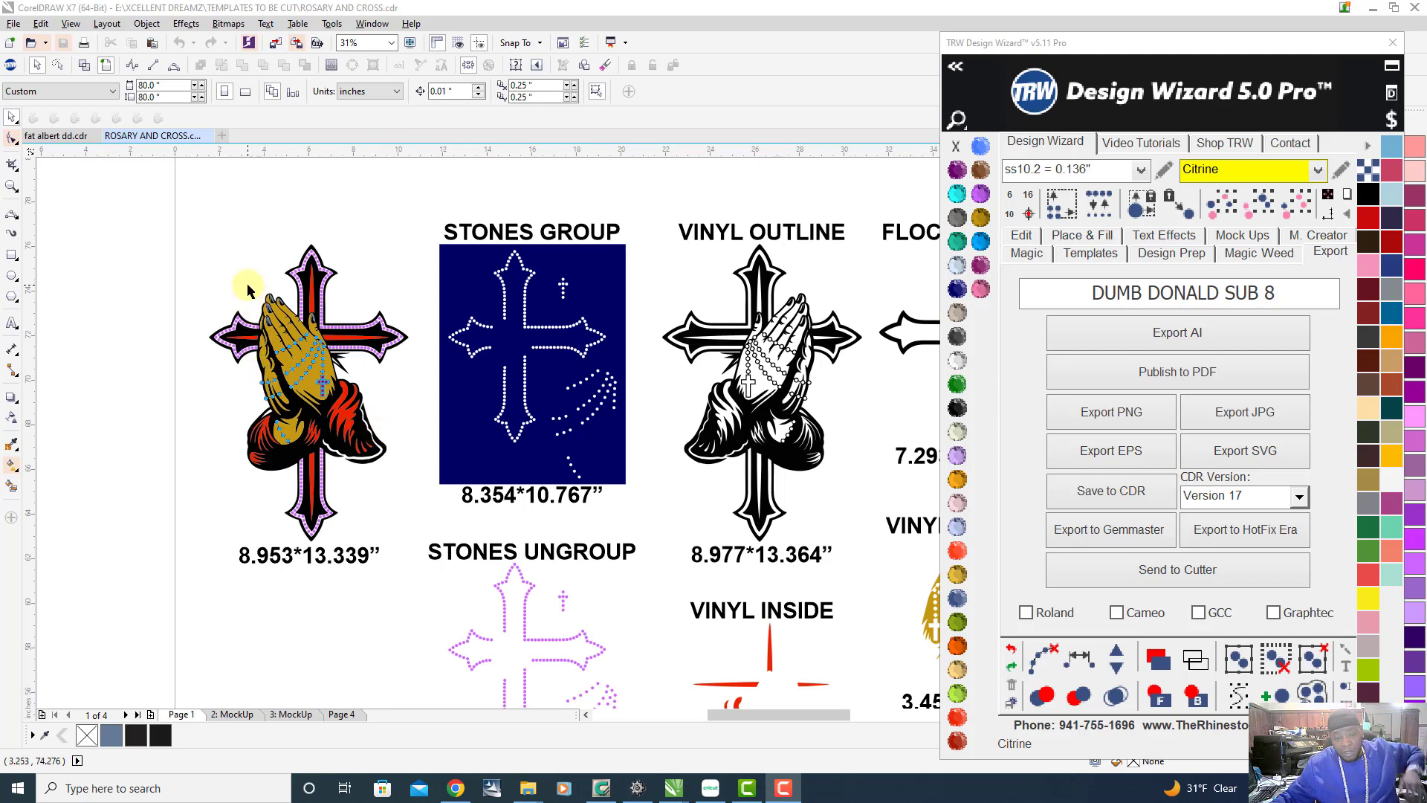
pyautogui.scroll(-1, 257, 290)
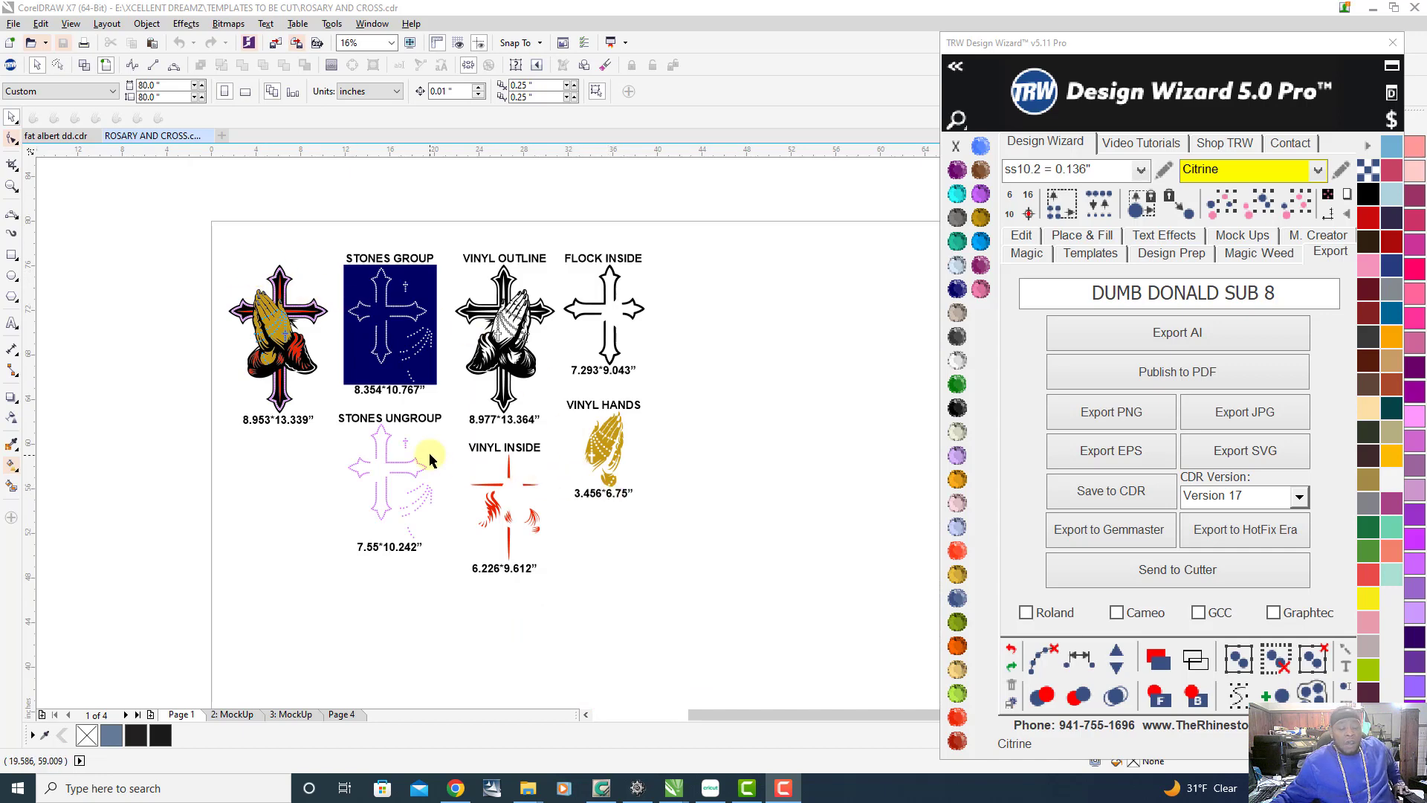
pyautogui.scroll(-1, 458, 281)
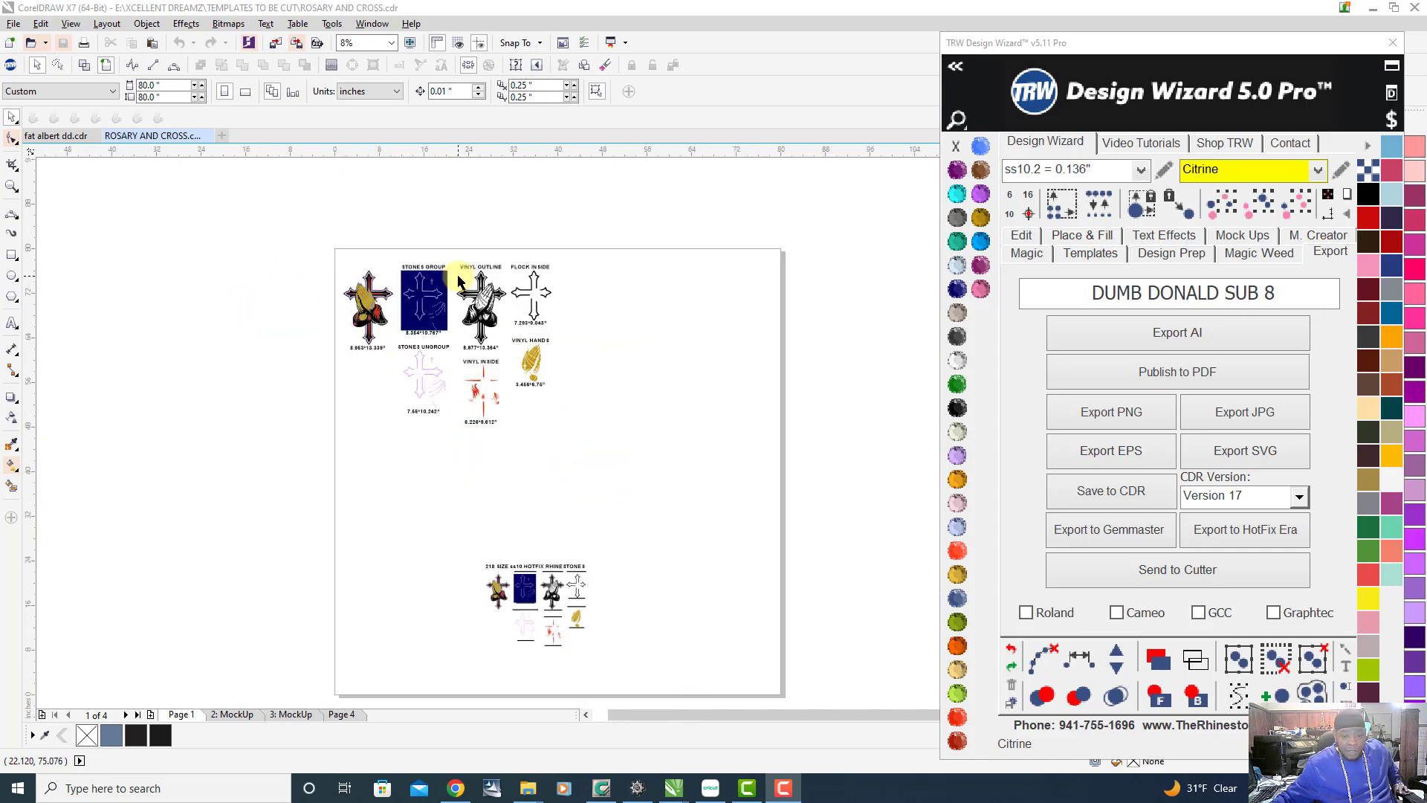
pyautogui.scroll(1, 450, 282)
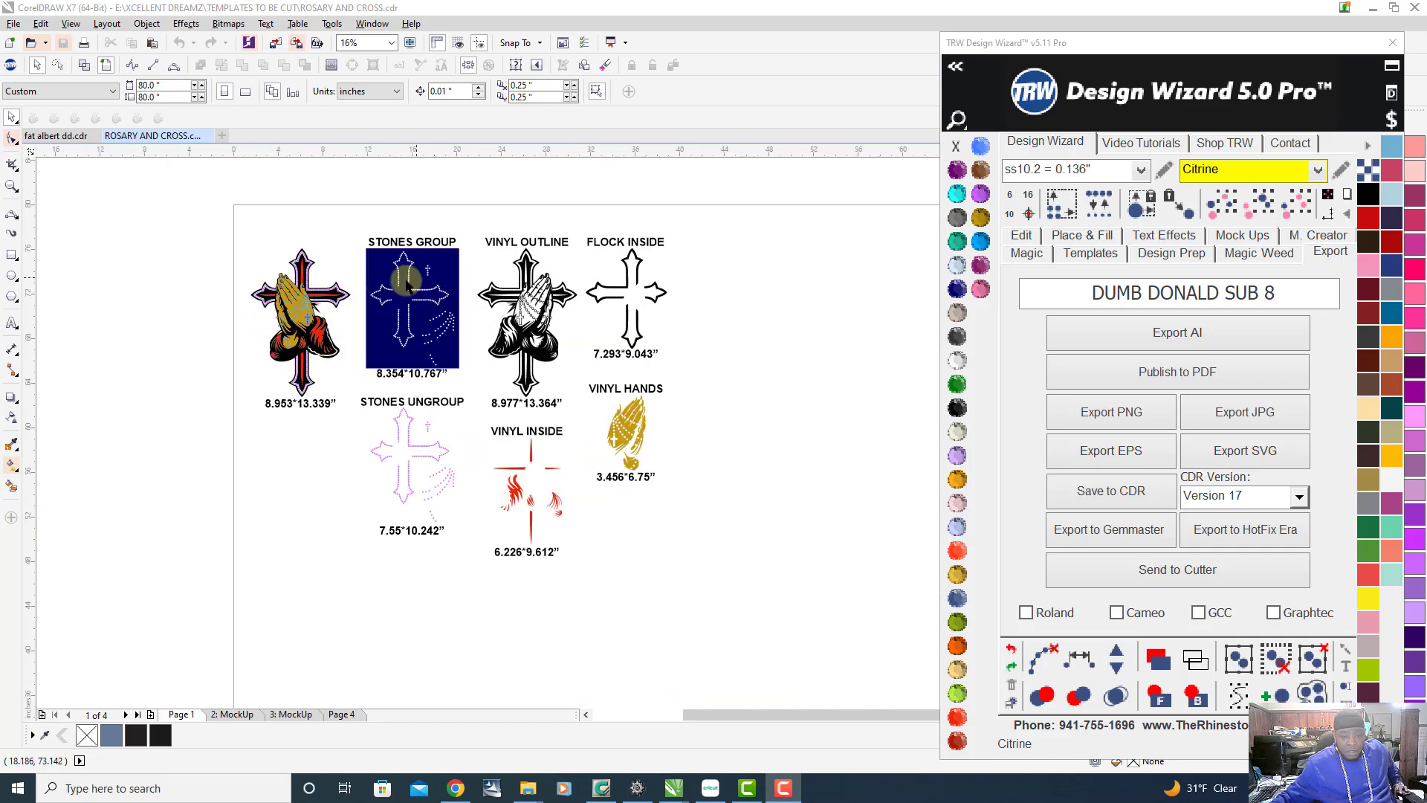
pyautogui.scroll(1, 260, 281)
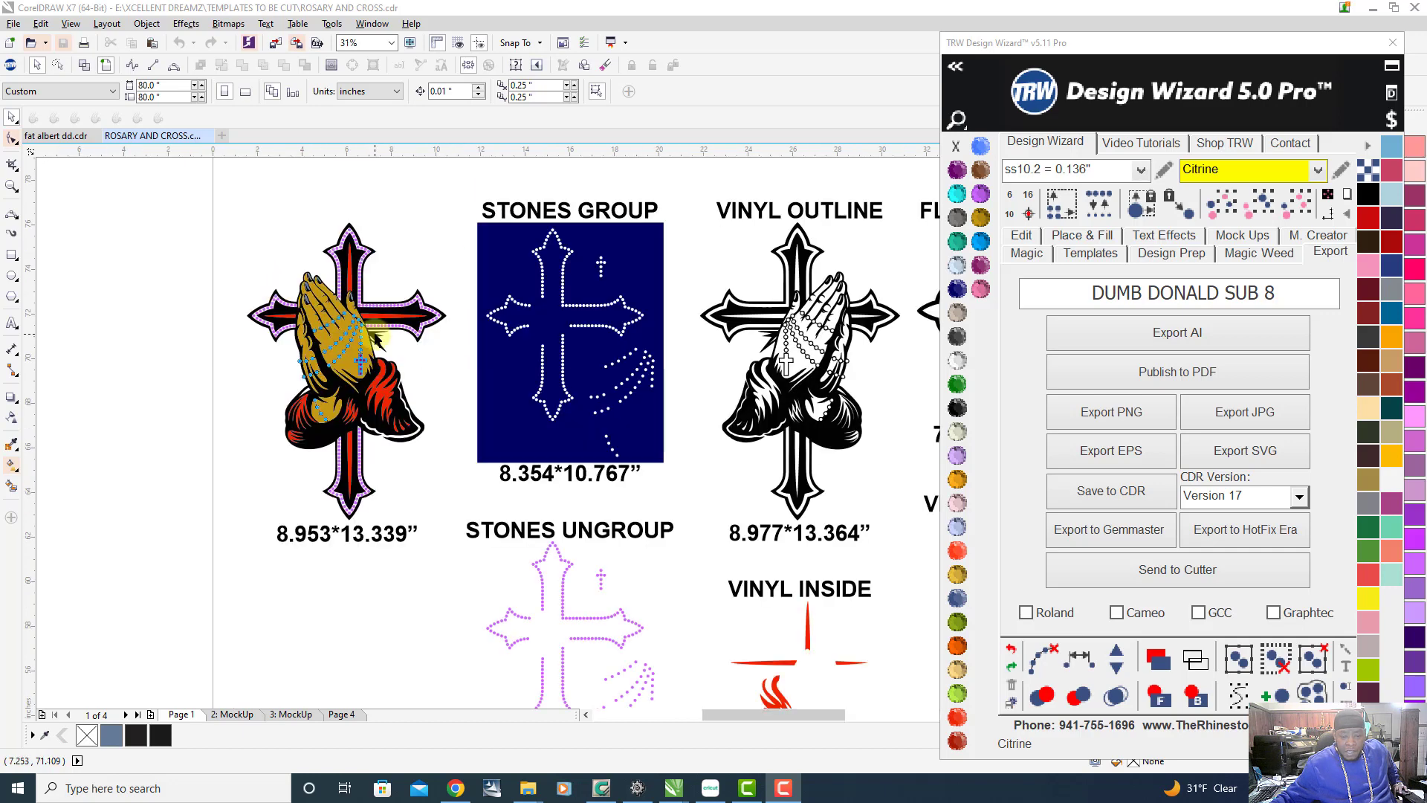
pyautogui.scroll(-1, 334, 327)
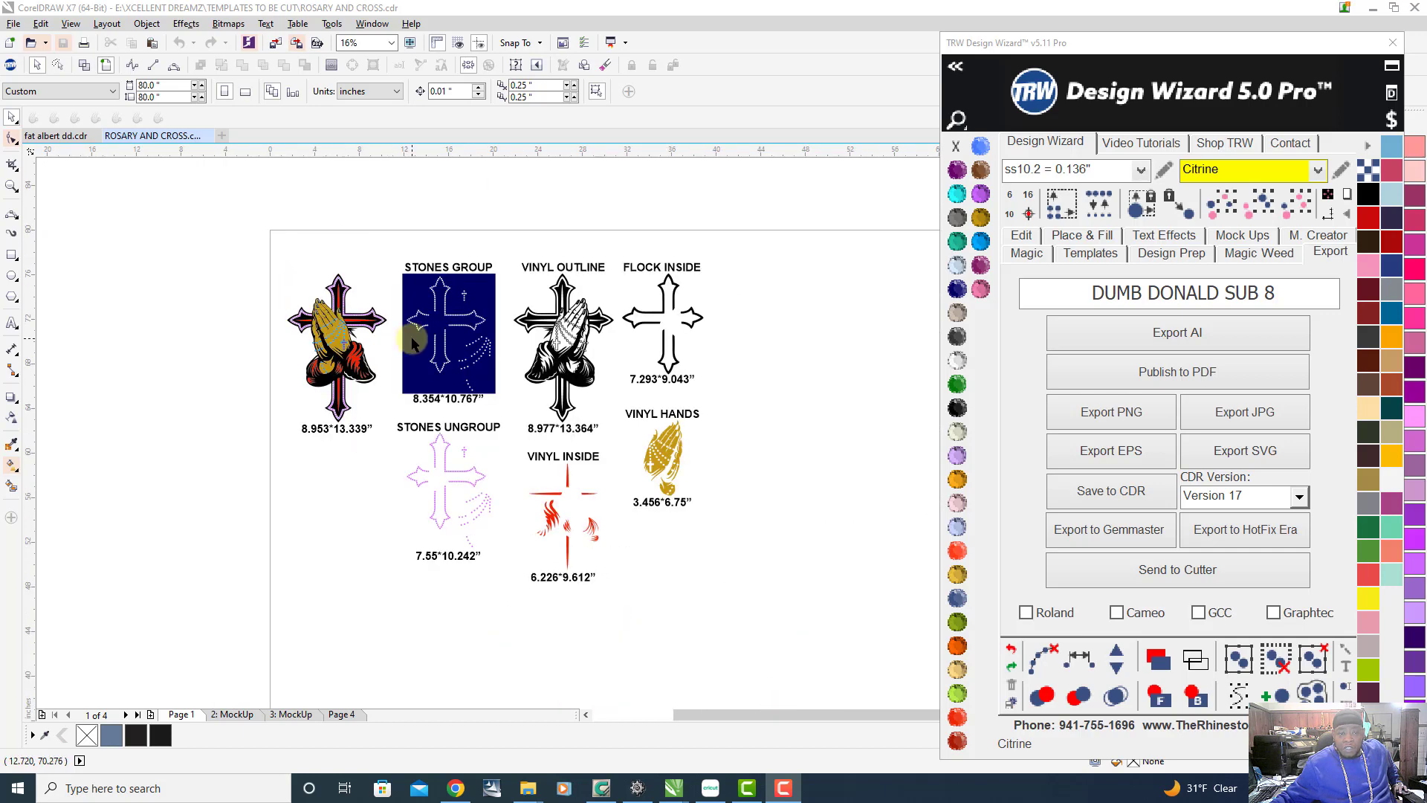
# Inspect the purple cross and praying hands artwork on Page 4 and select all of it to check its size
pyautogui.click(353, 715)
pyautogui.press('F4')
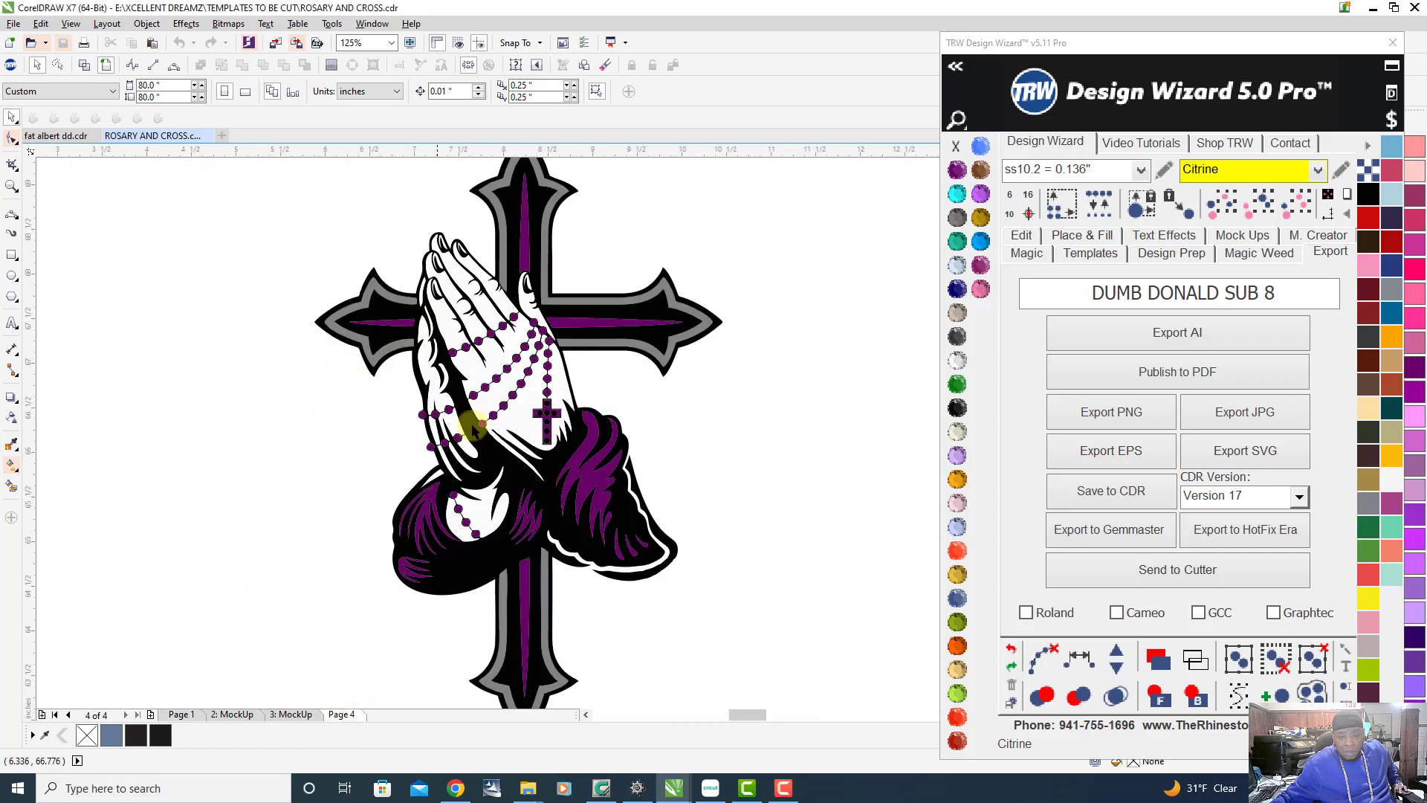
pyautogui.scroll(4, 484, 414)
pyautogui.scroll(-4, 488, 414)
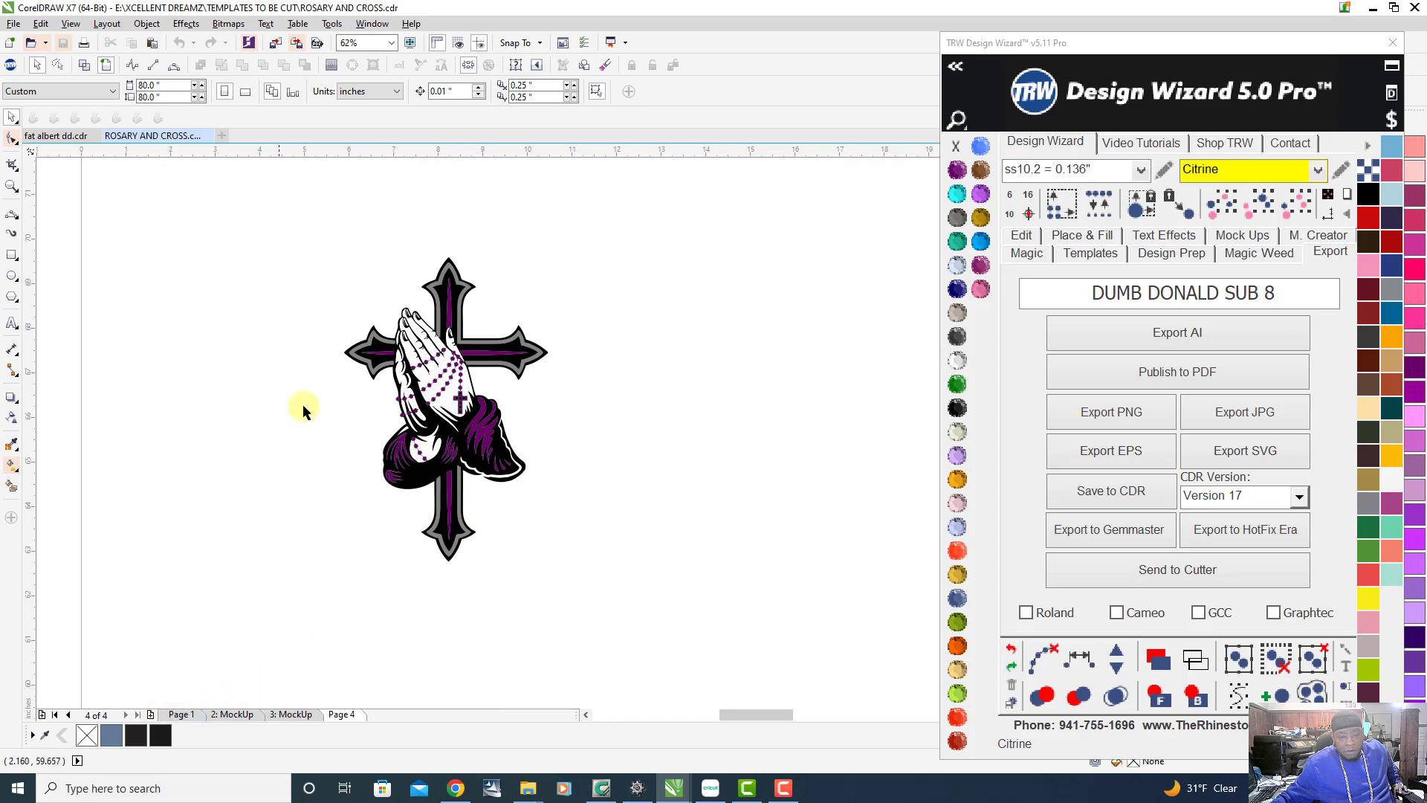
pyautogui.moveTo(300, 230); pyautogui.dragTo(645, 649)
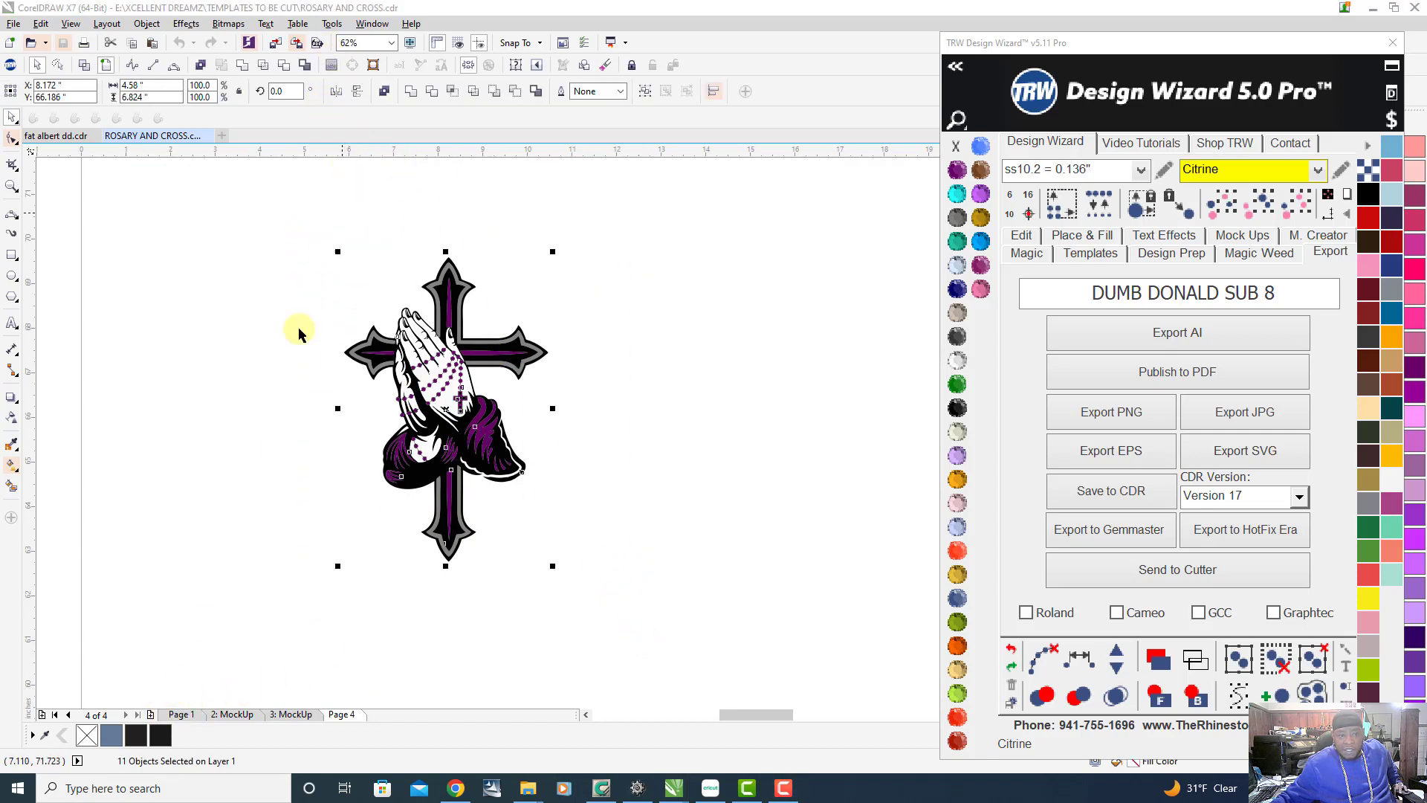
# Return to Page 1 and select the entire full-color cross design to check its overall size
pyautogui.click(185, 717)
pyautogui.scroll(-2, 503, 394)
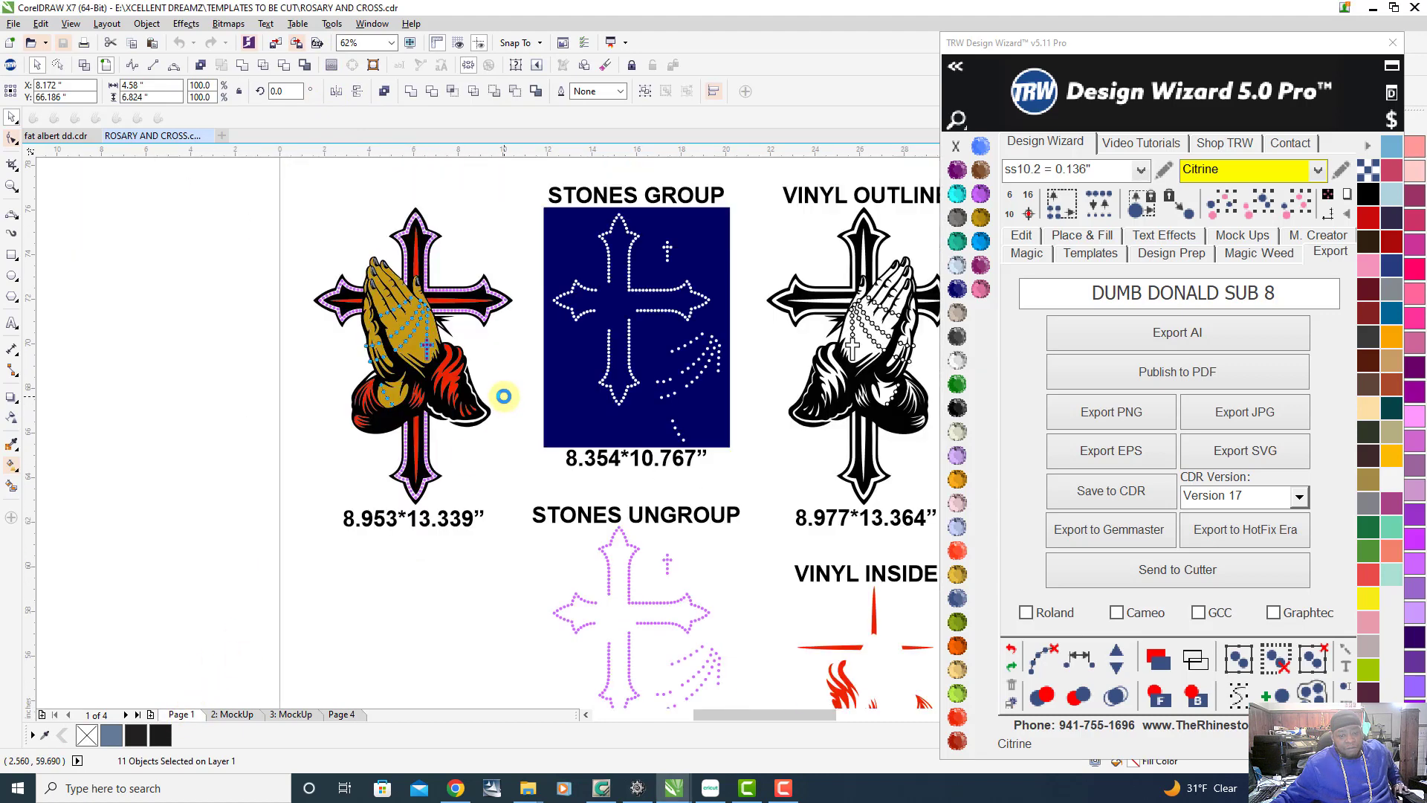
pyautogui.scroll(1, 480, 369)
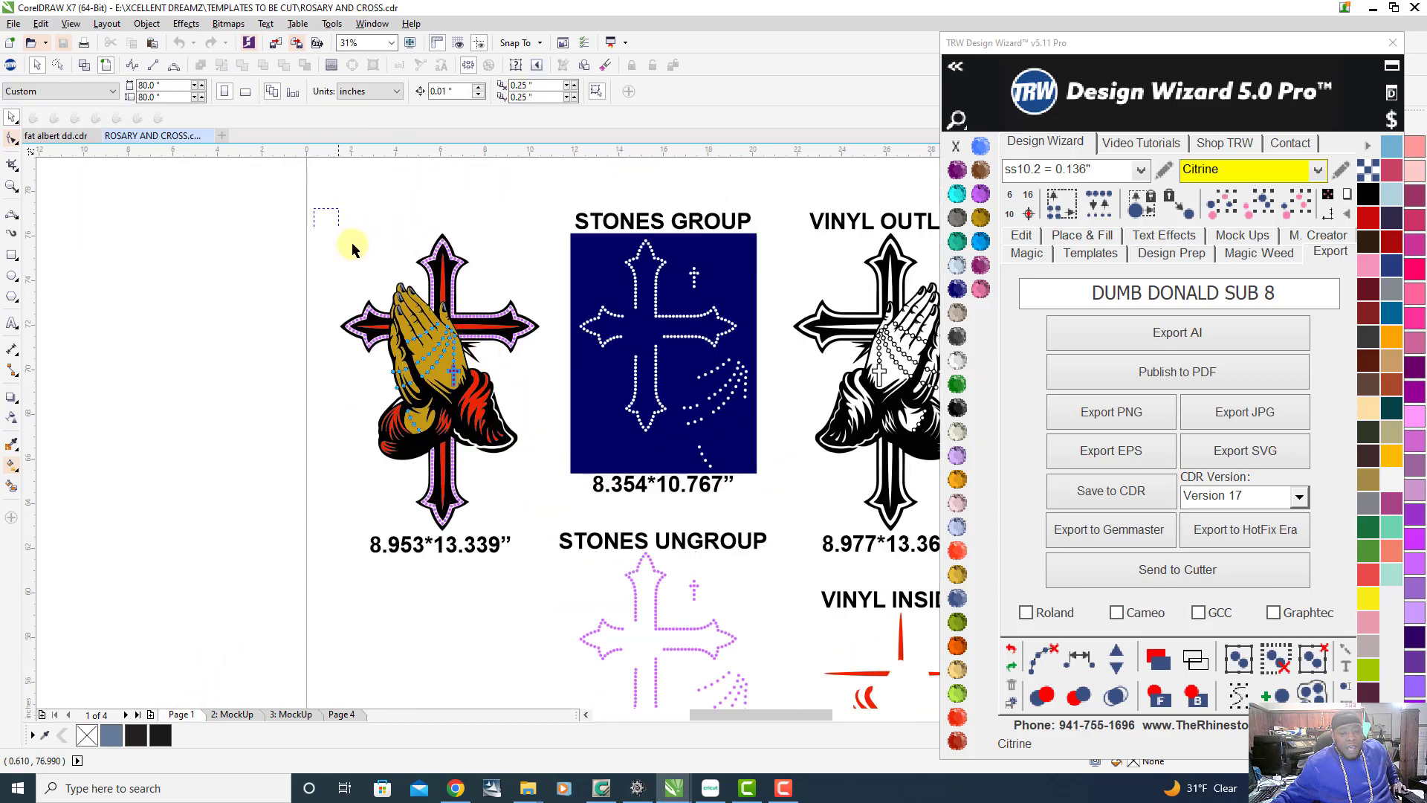
pyautogui.moveTo(352, 245); pyautogui.dragTo(567, 541)
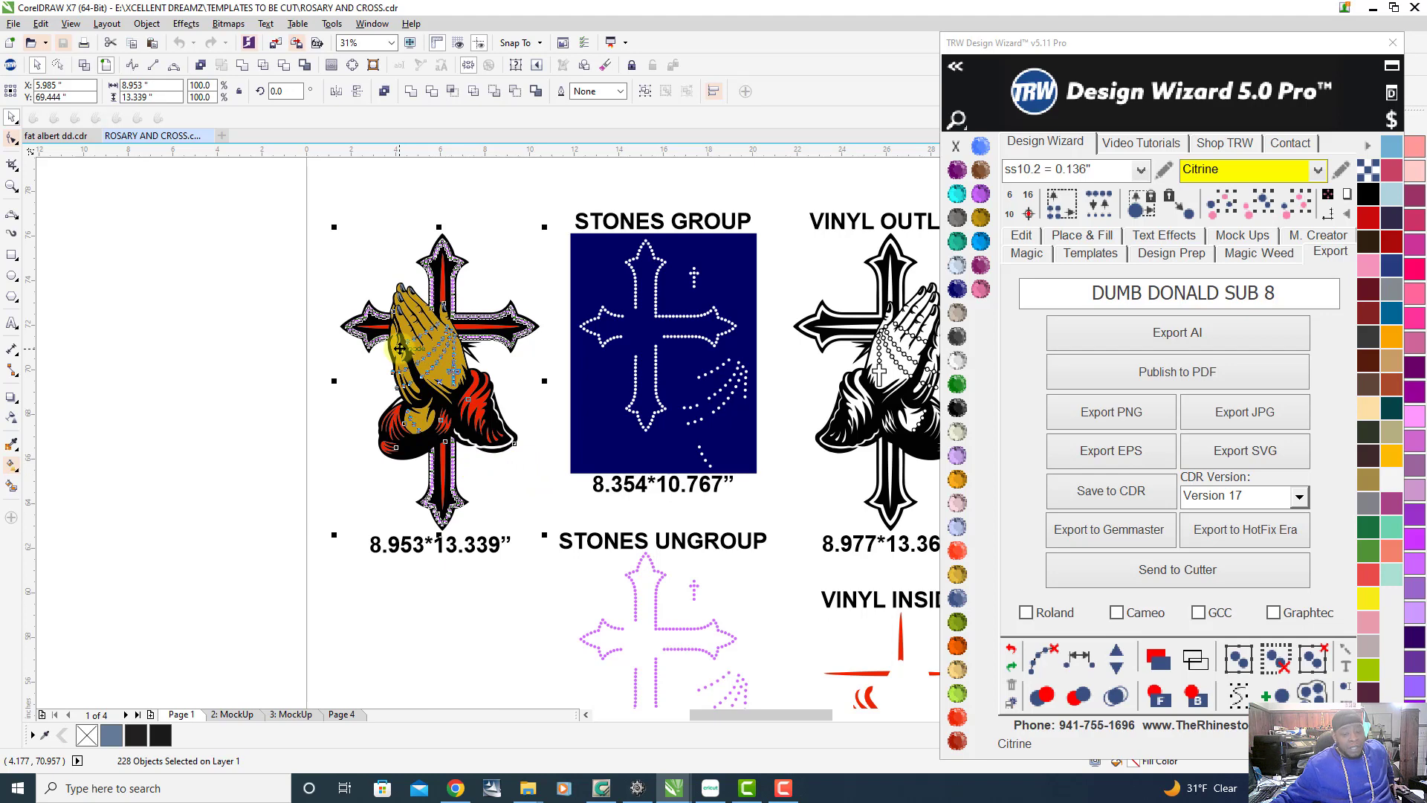
# Place a copy of the vinyl outline artwork in the blank area of Page 1 beside the template pieces
pyautogui.scroll(-2, 354, 362)
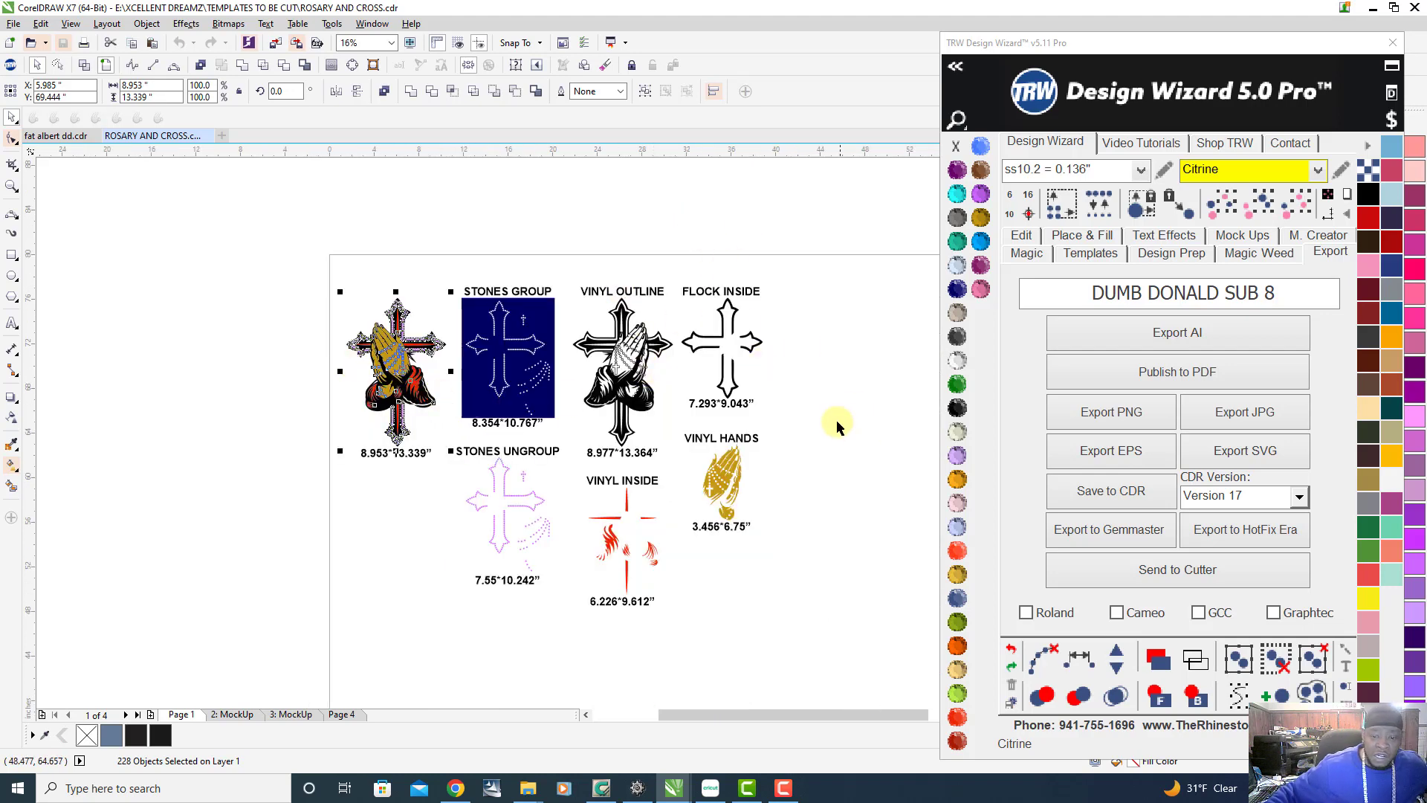
pyautogui.scroll(2, 836, 422)
pyautogui.scroll(-2, 714, 301)
pyautogui.scroll(2, 583, 231)
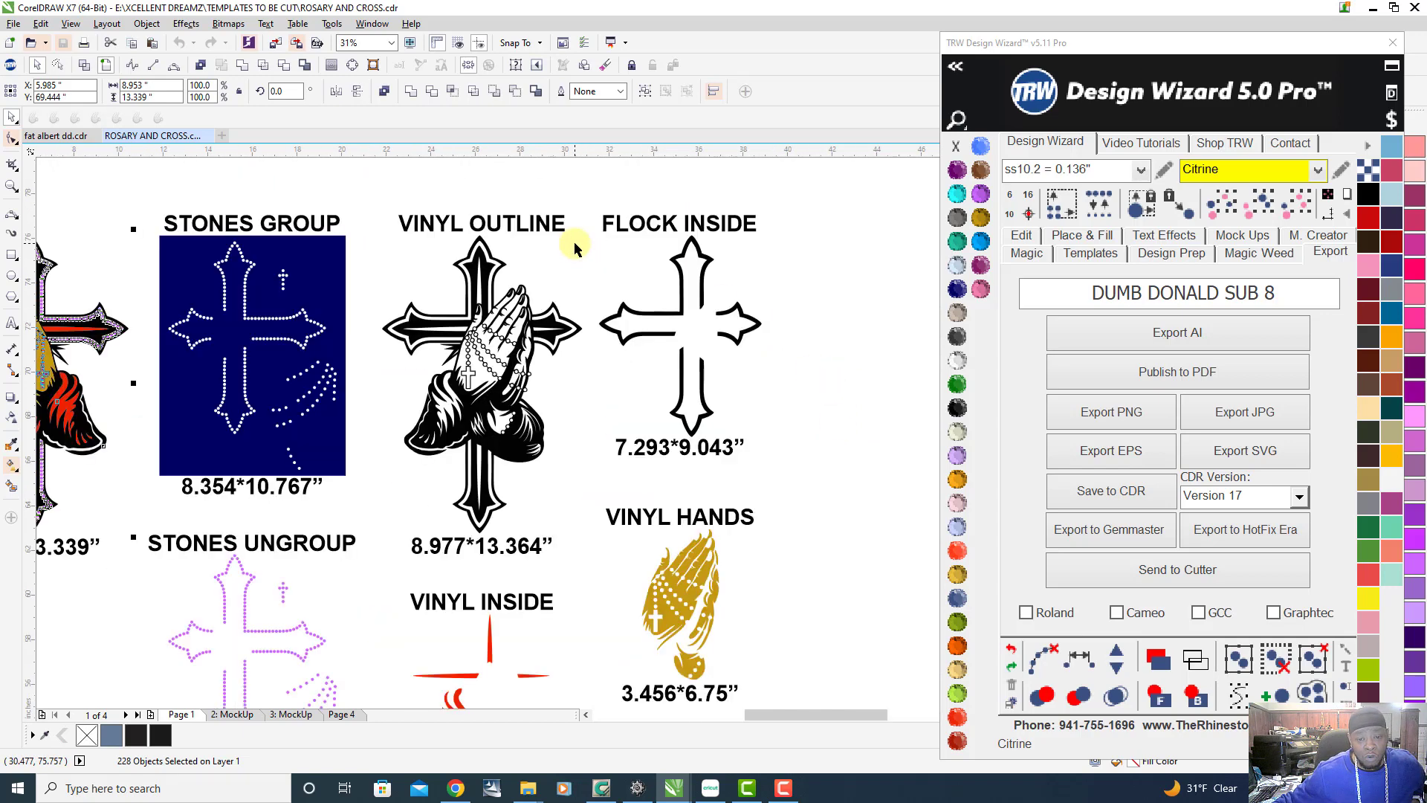
pyautogui.moveTo(361, 224); pyautogui.dragTo(607, 545)
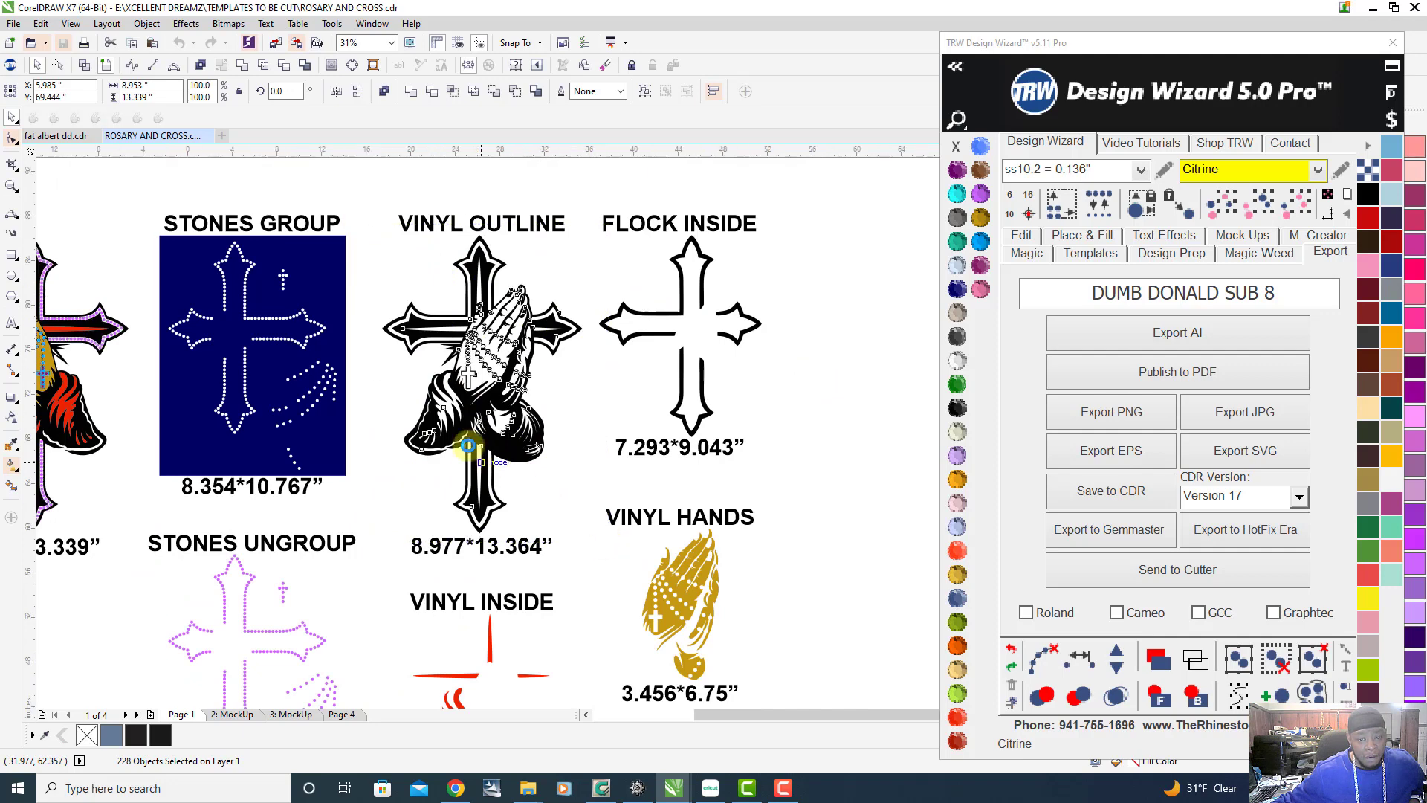
pyautogui.scroll(-2, 464, 417)
pyautogui.moveTo(465, 408); pyautogui.dragTo(785, 464)
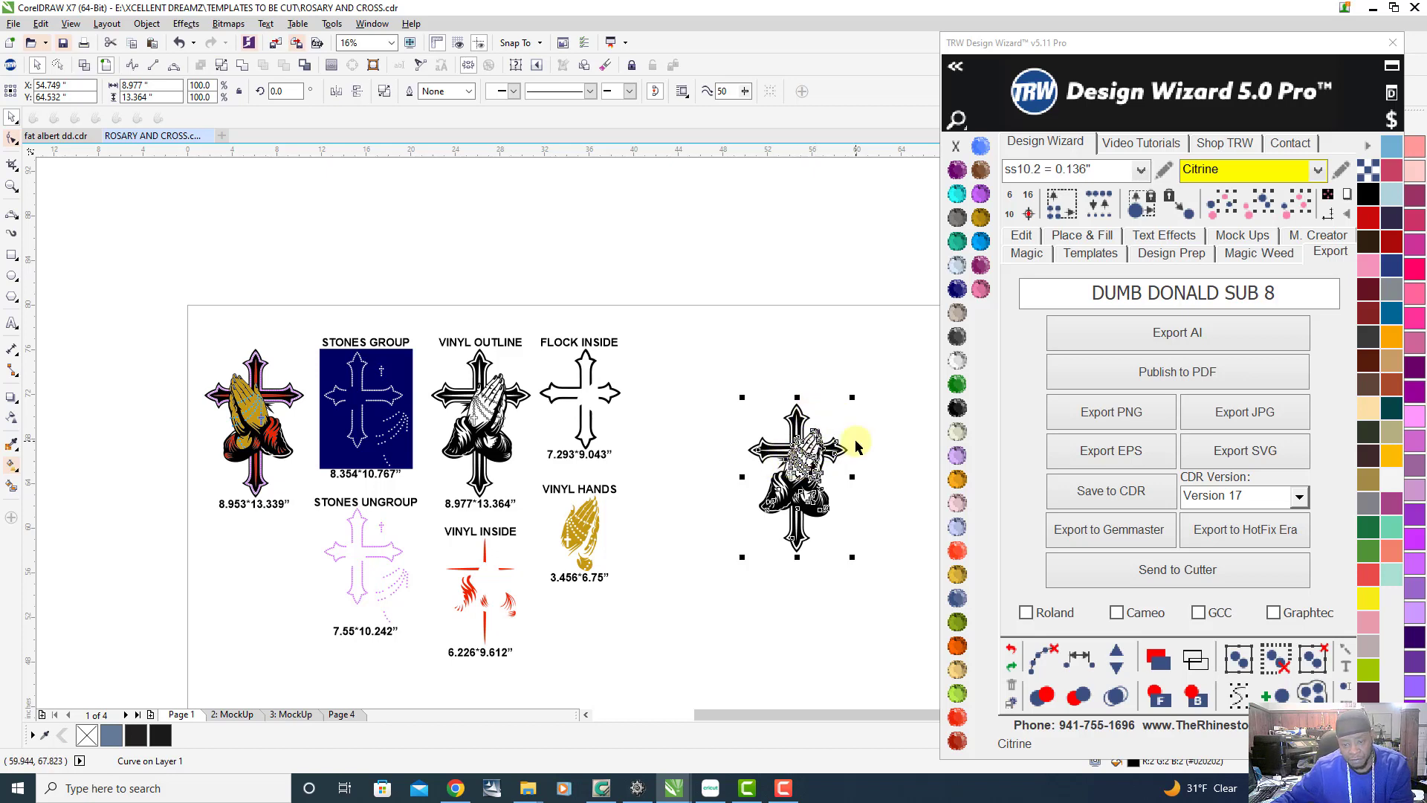
pyautogui.scroll(2, 853, 446)
pyautogui.scroll(-2, 561, 433)
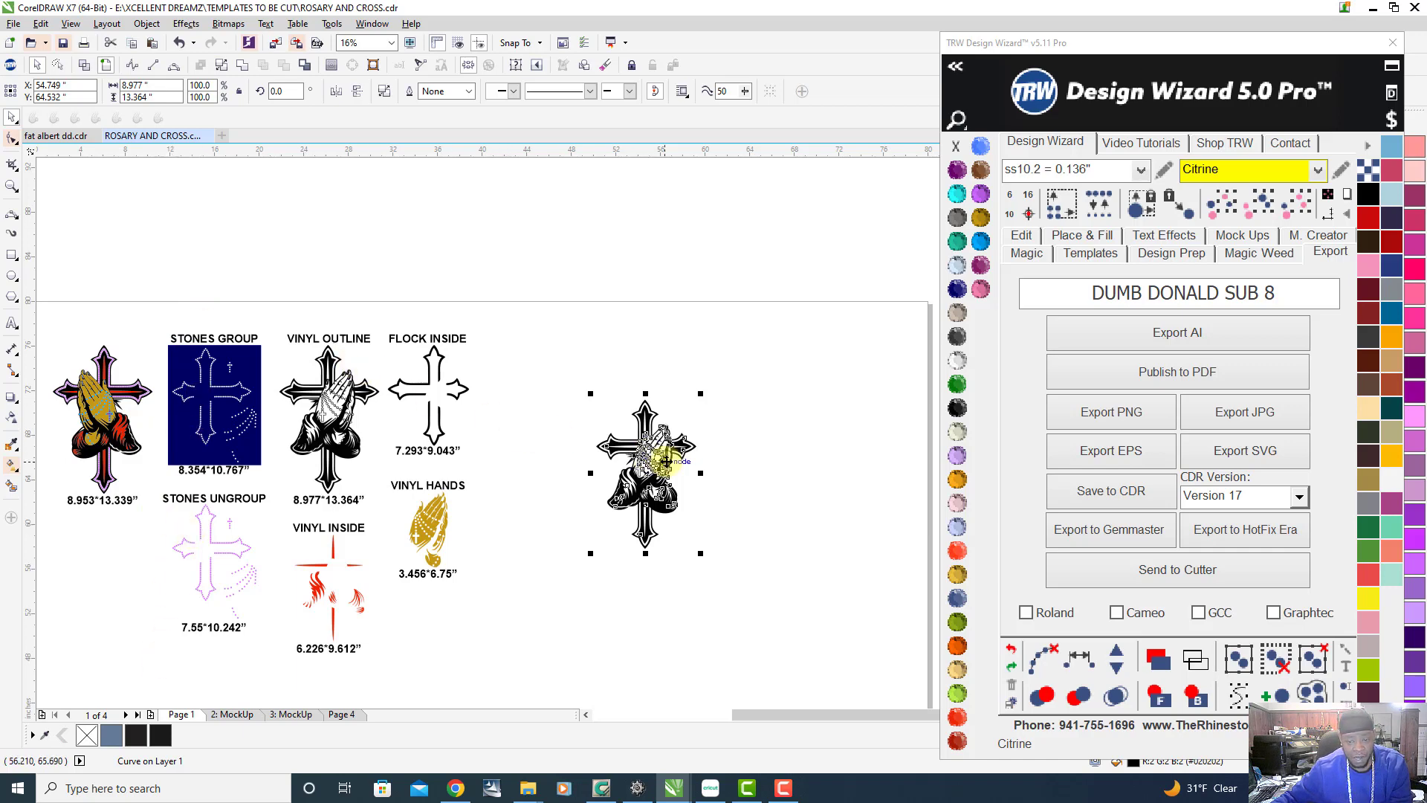
pyautogui.scroll(2, 668, 469)
pyautogui.click(851, 474)
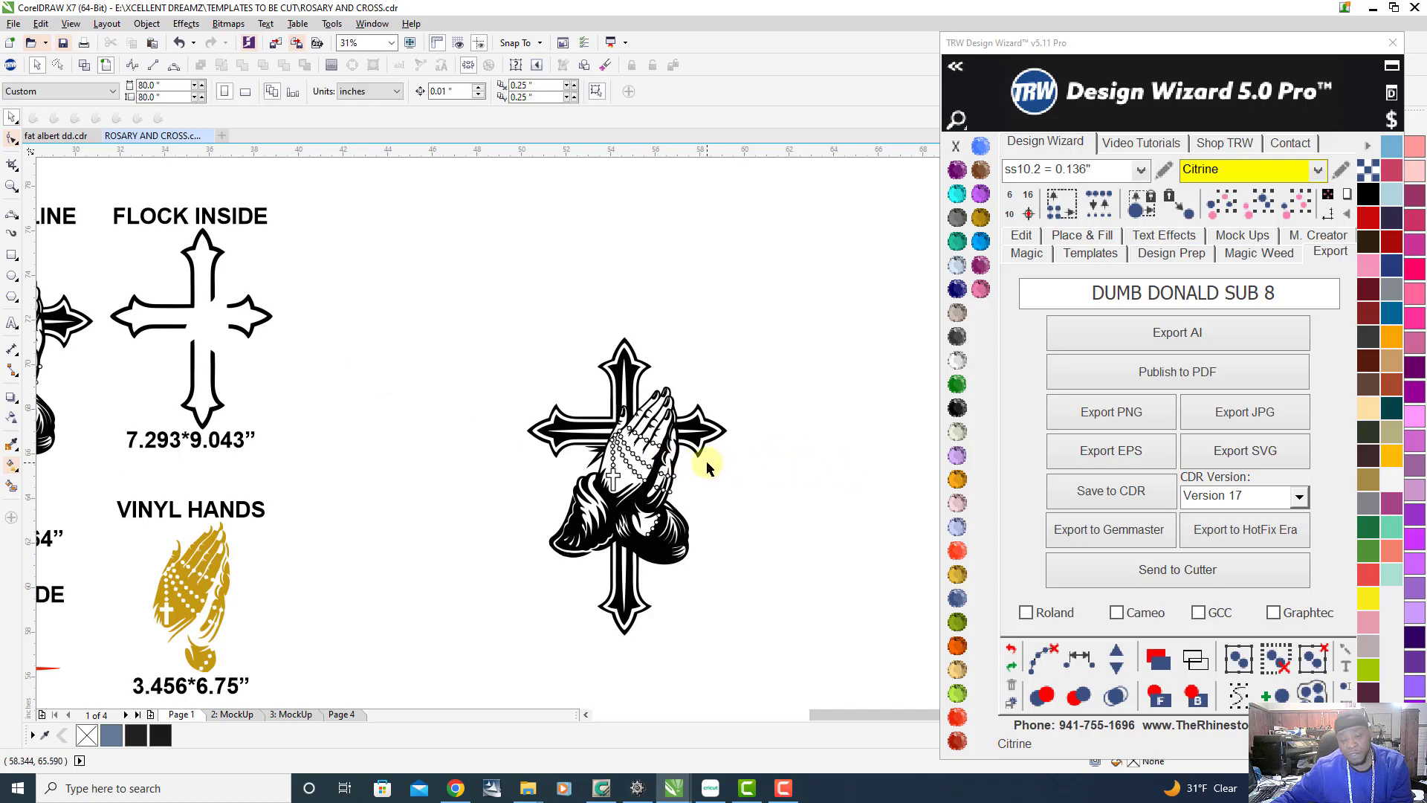
# Place a copy of the flock inside cross beside the copied vinyl outline and color it TRW Blue
pyautogui.scroll(-2, 620, 421)
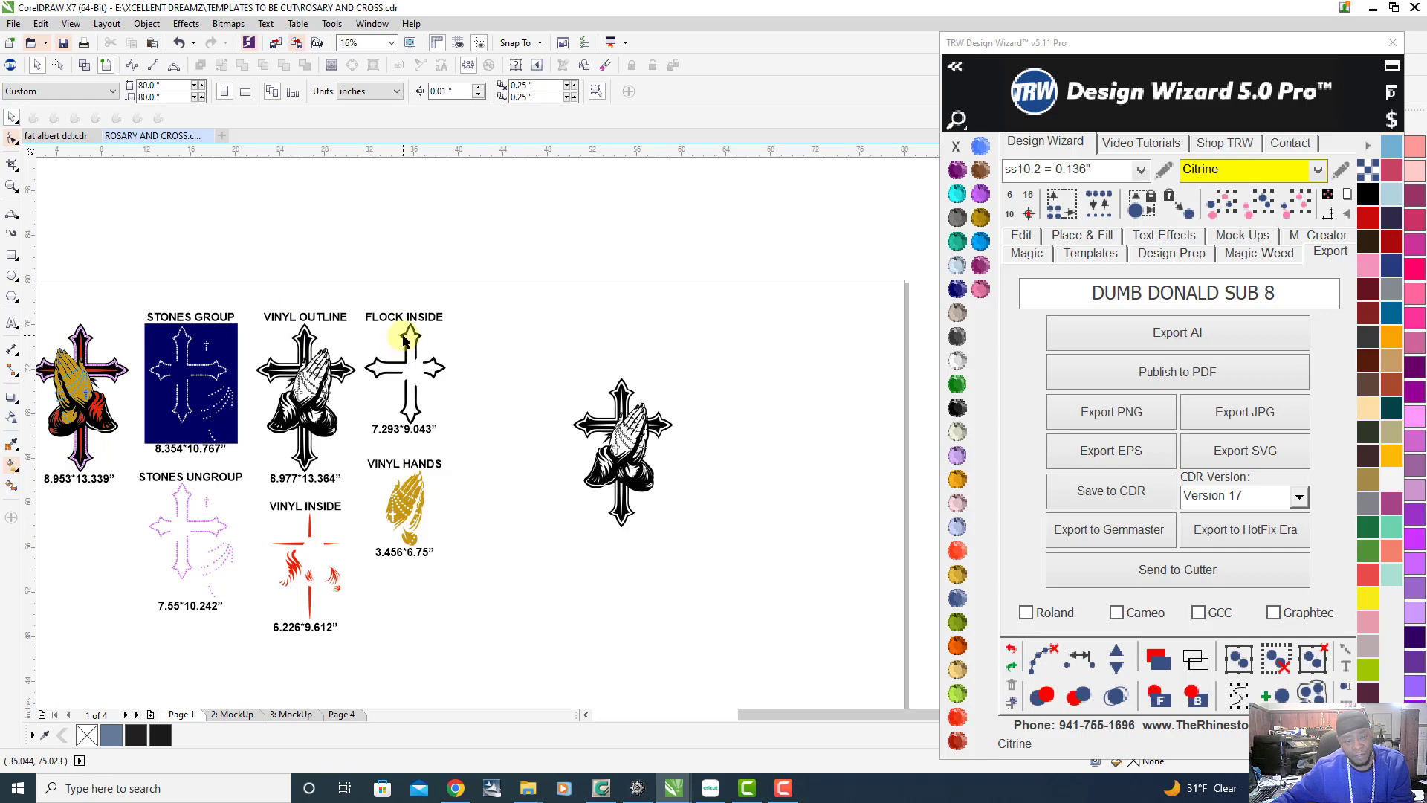
pyautogui.scroll(2, 404, 338)
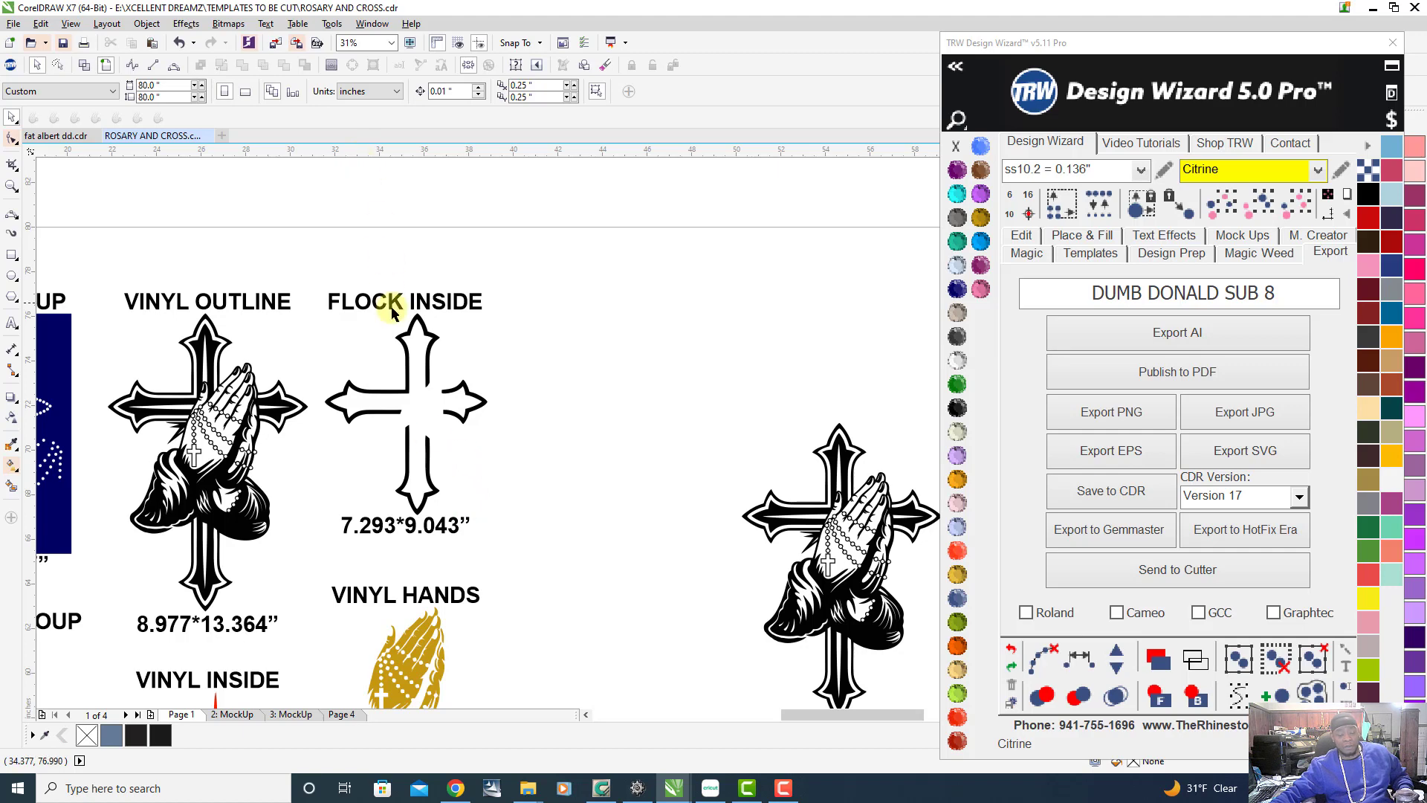
pyautogui.scroll(-3, 391, 302)
pyautogui.scroll(2, 402, 333)
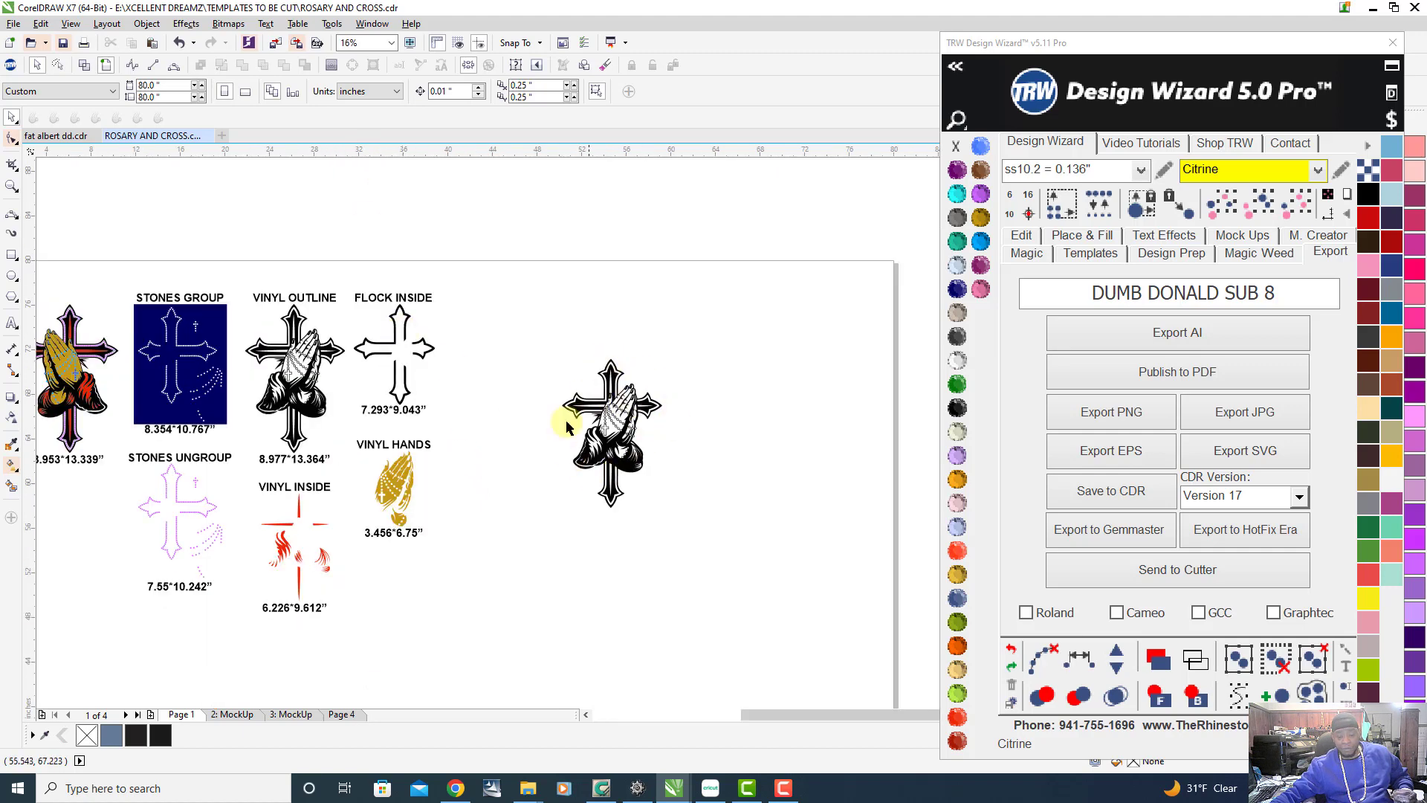
pyautogui.moveTo(402, 341)
pyautogui.mouseDown()
pyautogui.moveTo(645, 338)
pyautogui.moveTo(728, 376)
pyautogui.mouseUp()
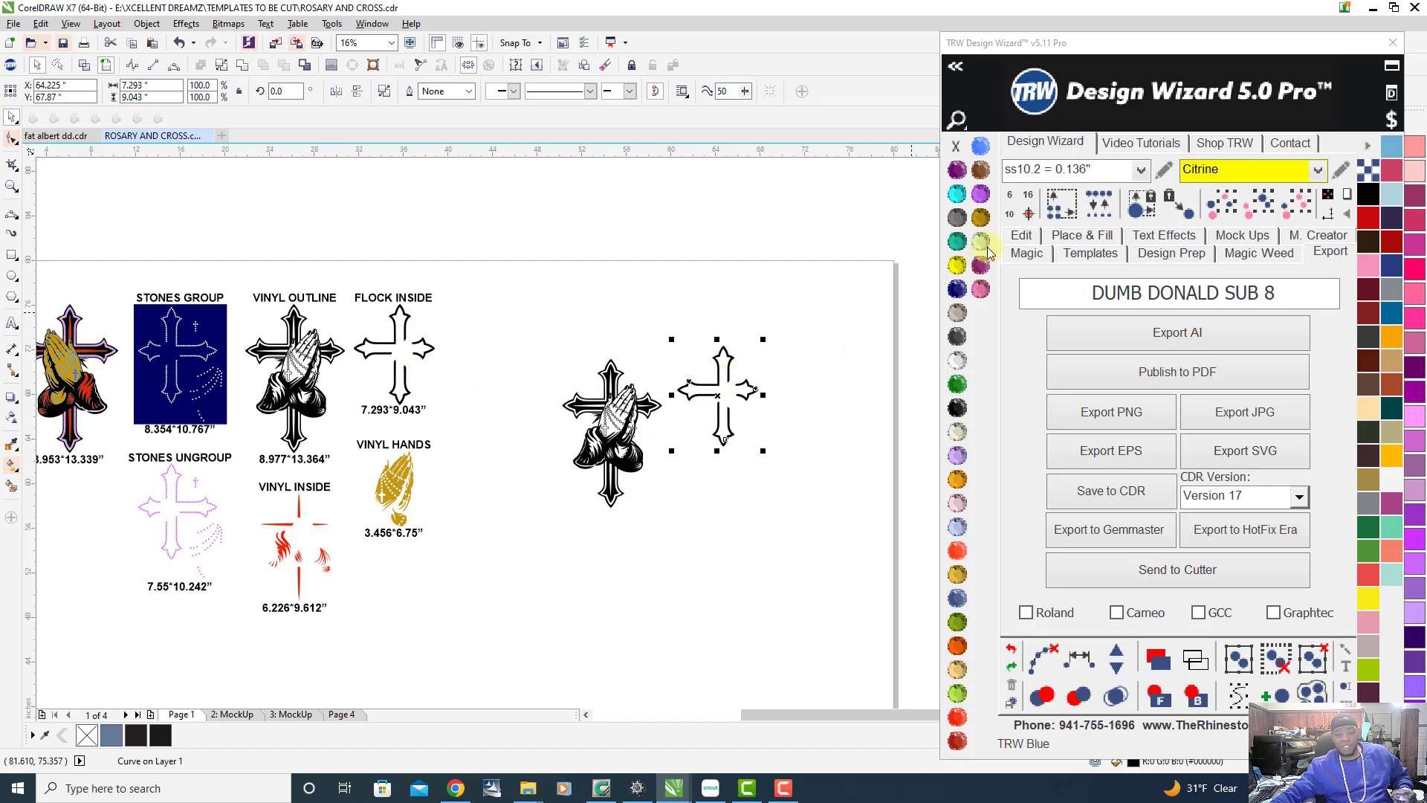
pyautogui.click(978, 250)
pyautogui.click(688, 302)
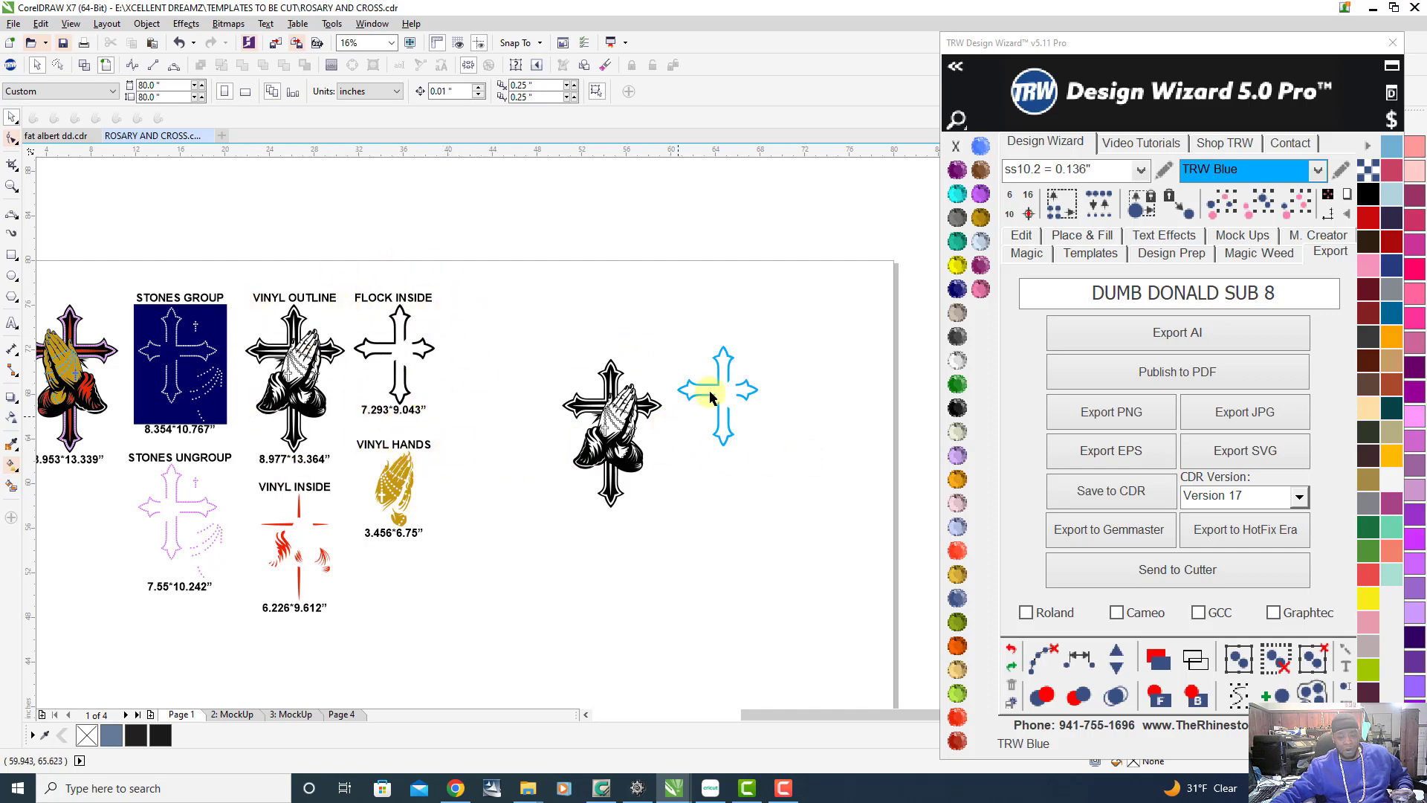
# Move the blue flock cross onto the copied vinyl outline, aligning it inside the white border at the cross's upper tip
pyautogui.scroll(2, 710, 396)
pyautogui.moveTo(705, 391); pyautogui.dragTo(484, 414)
pyautogui.scroll(5, 511, 315)
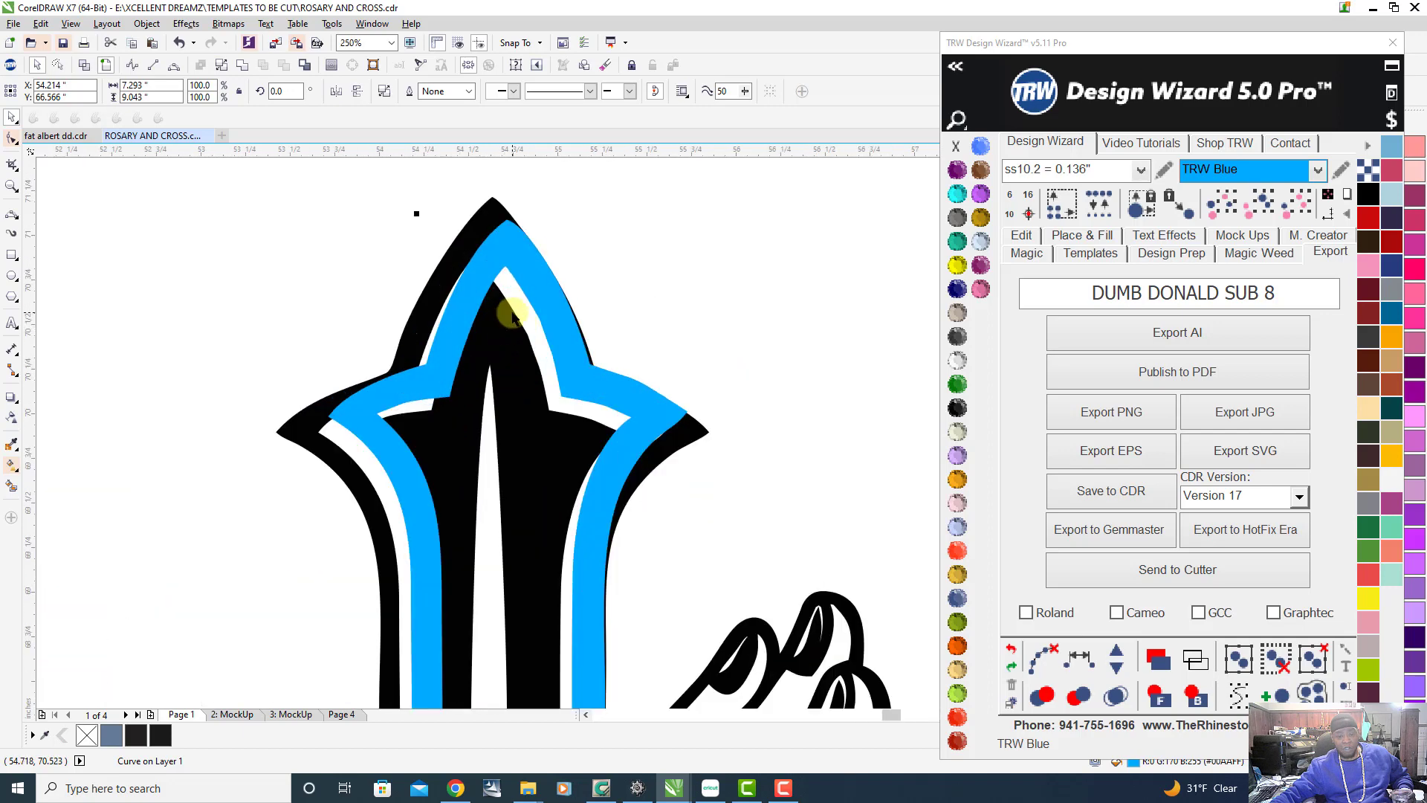
pyautogui.scroll(2, 512, 315)
pyautogui.moveTo(605, 316); pyautogui.dragTo(578, 349)
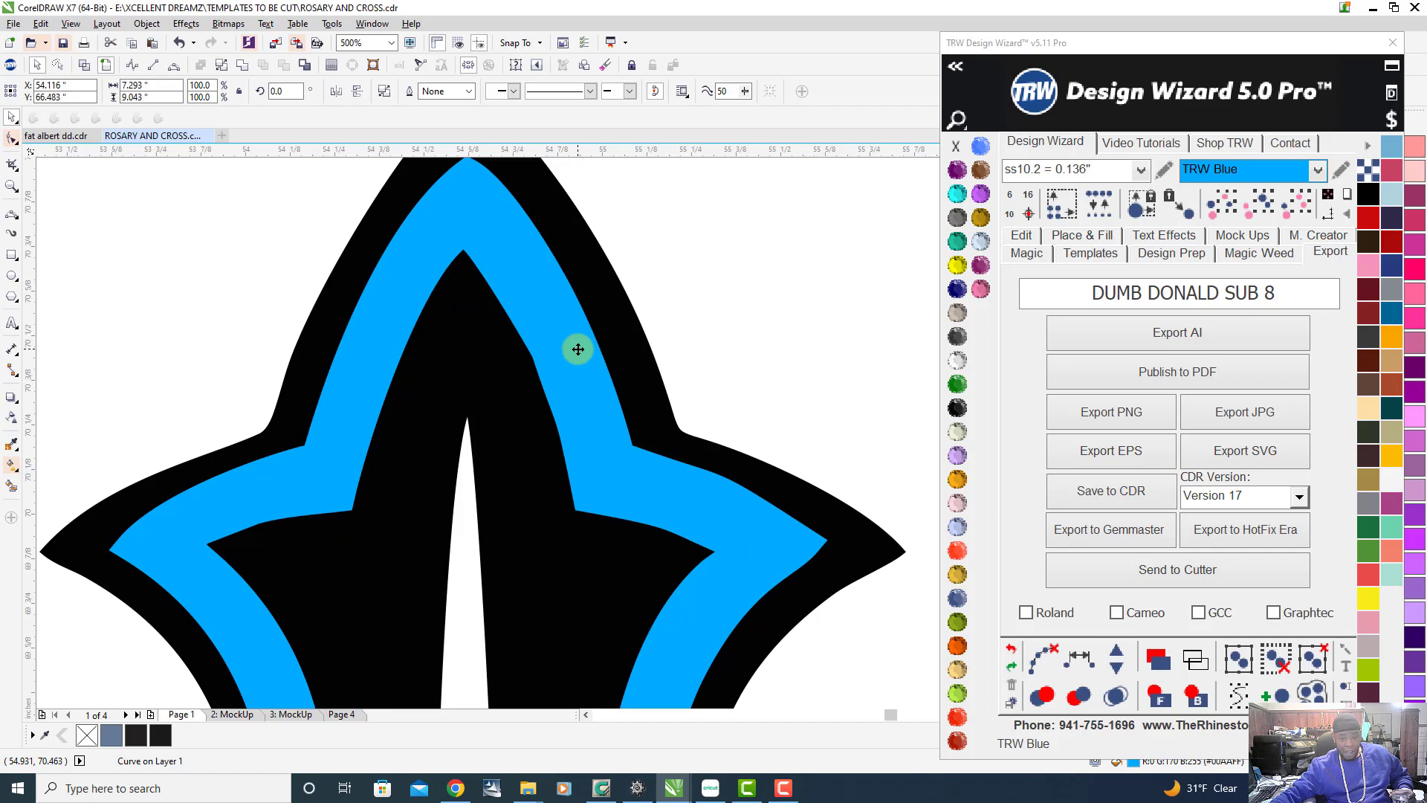
# Examine how the blue flock cross fits the outline's cross arms and where it overlaps the praying hands
pyautogui.scroll(-4, 578, 349)
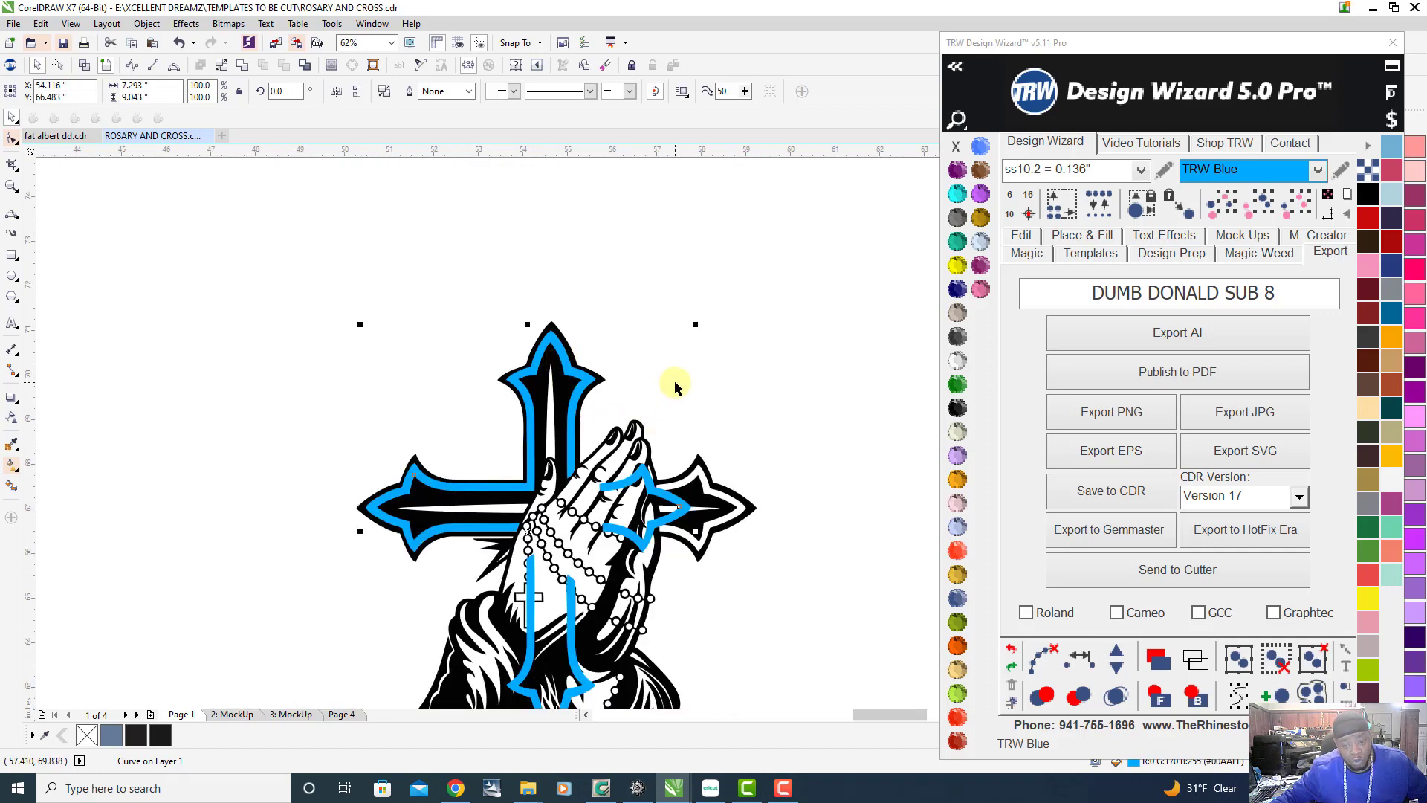
pyautogui.scroll(-2, 675, 388)
pyautogui.scroll(4, 678, 446)
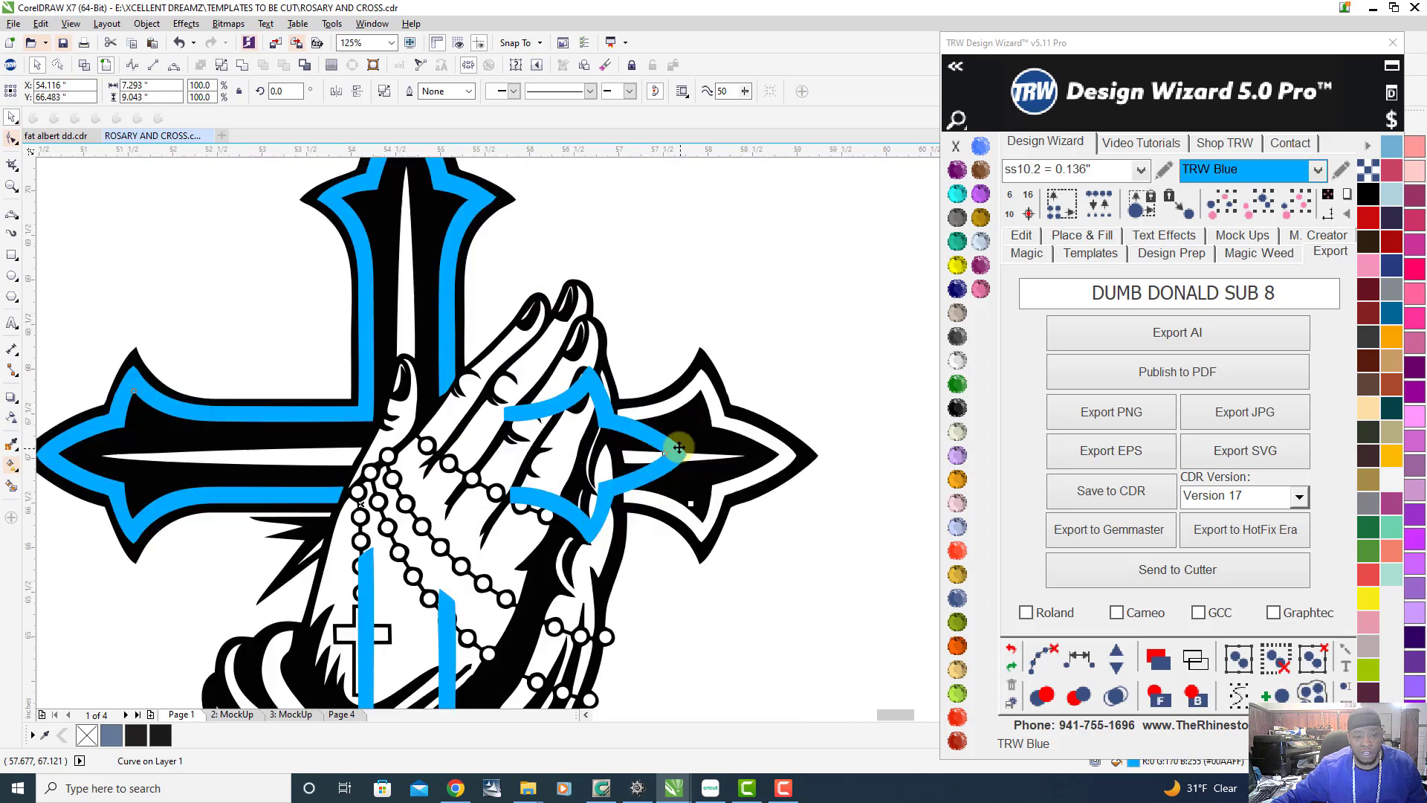
pyautogui.scroll(-4, 678, 446)
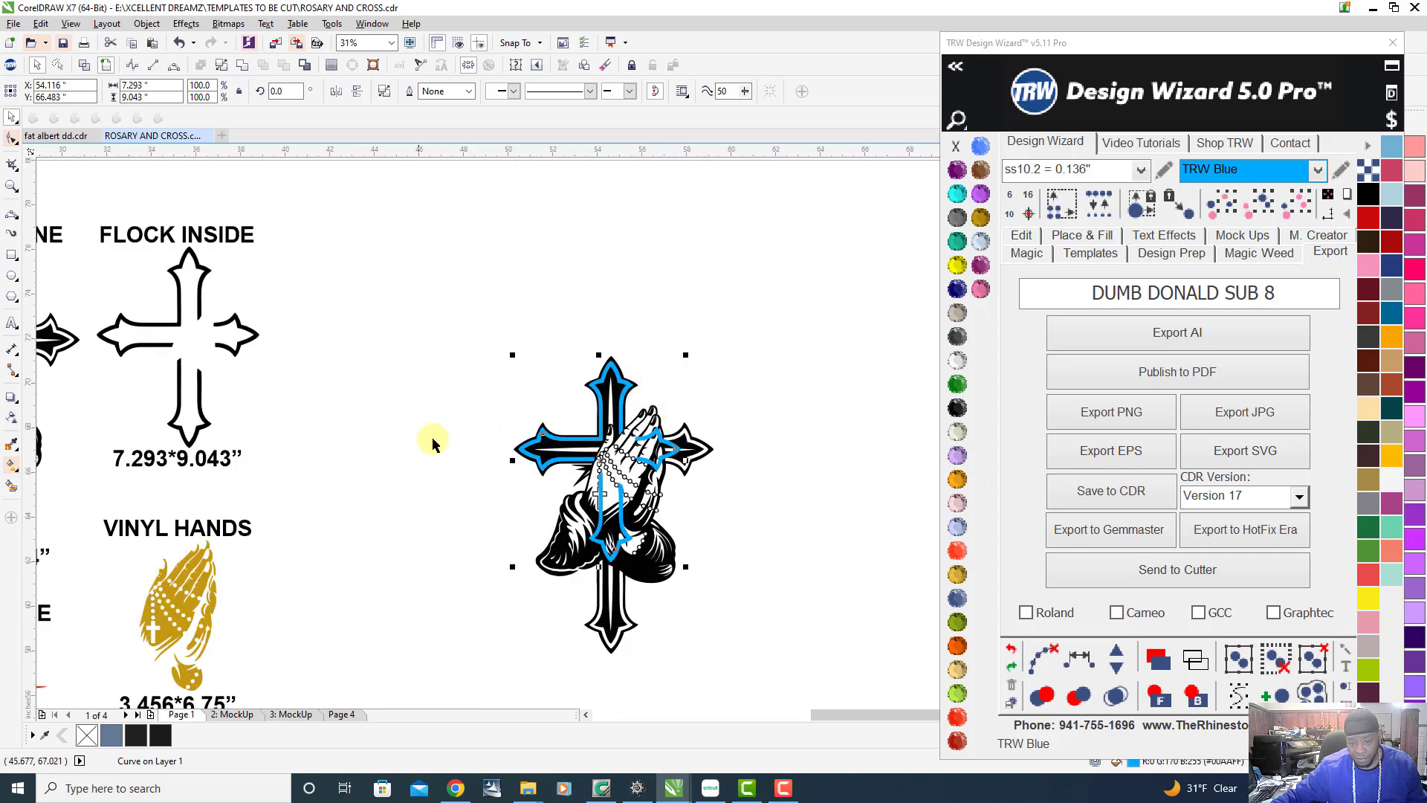
pyautogui.click(546, 328)
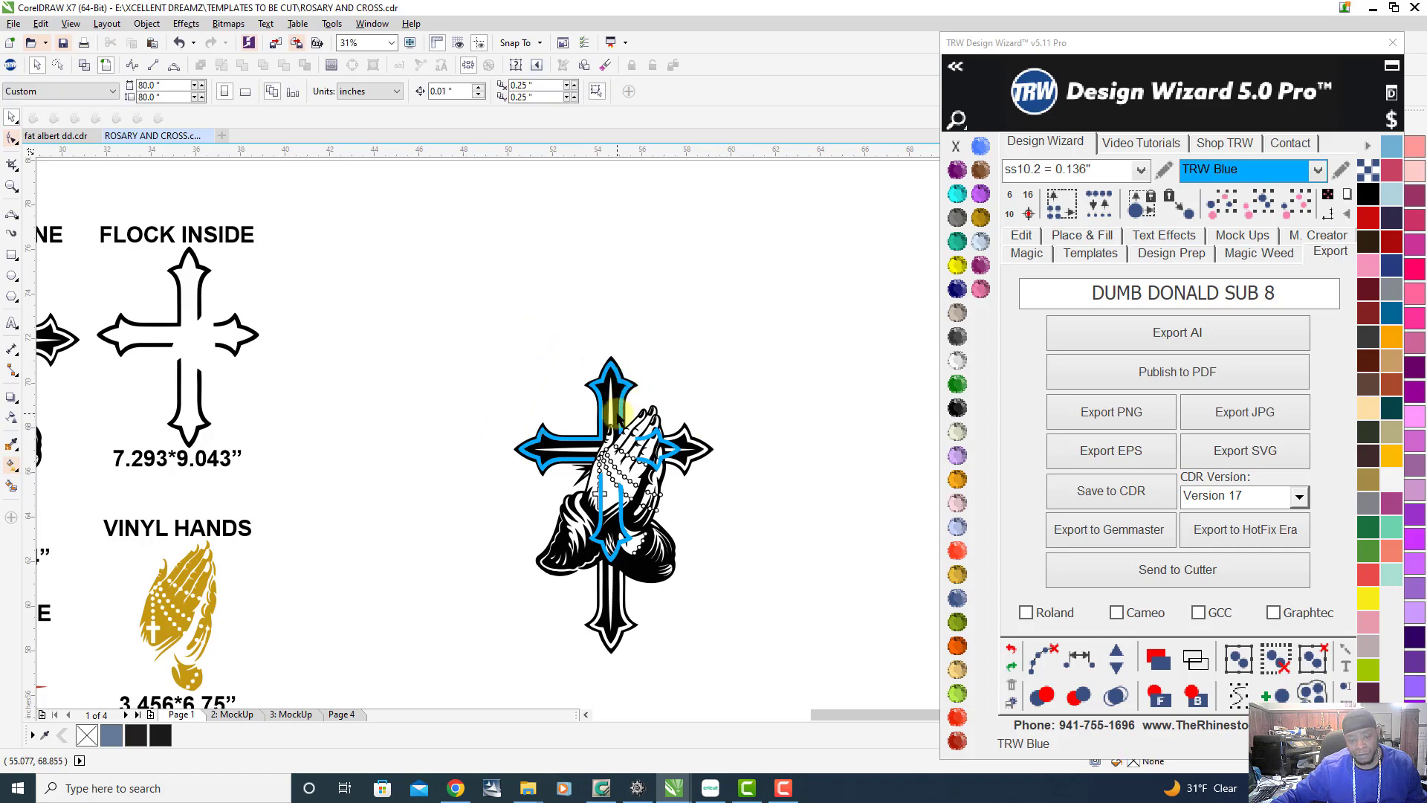
pyautogui.scroll(2, 617, 416)
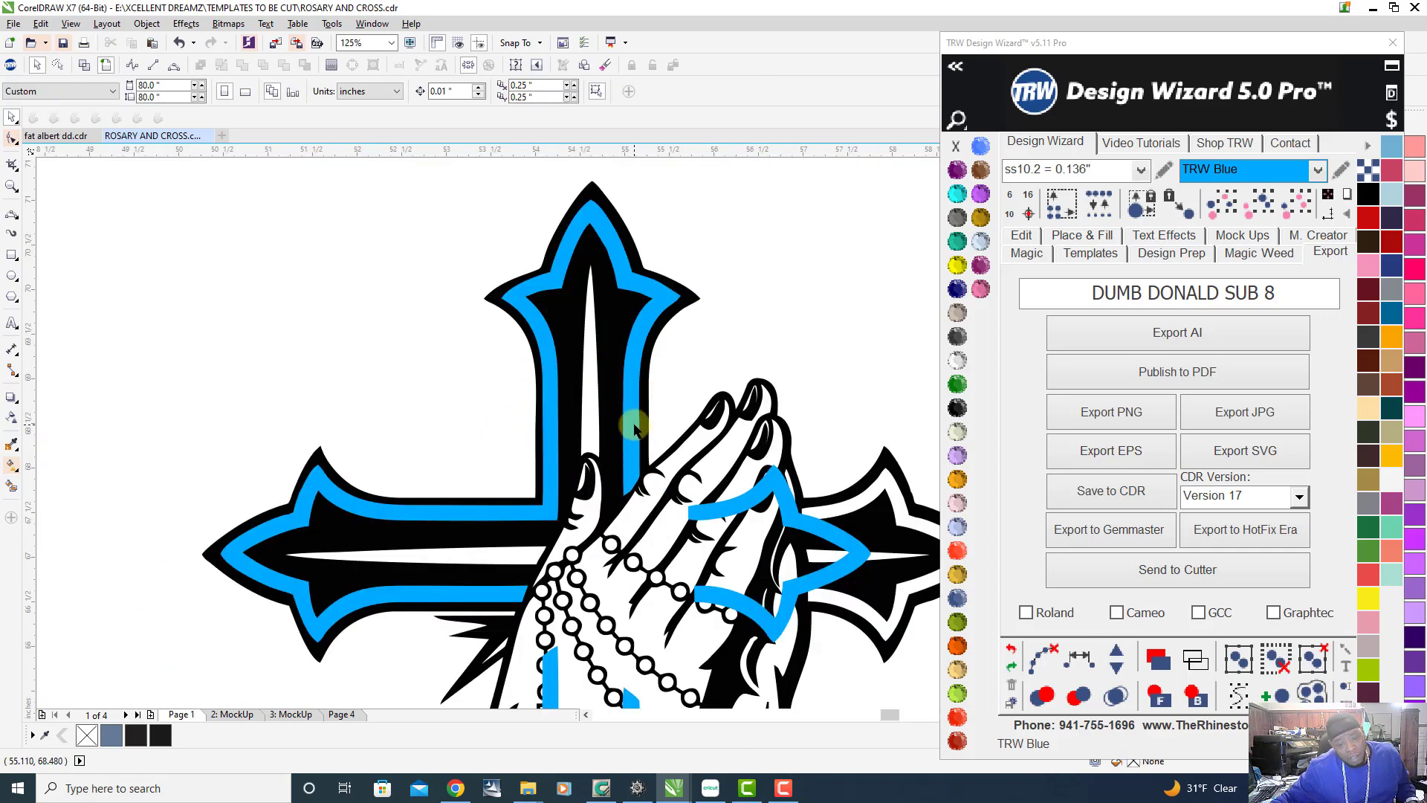
pyautogui.scroll(1, 633, 427)
pyautogui.scroll(-2, 633, 422)
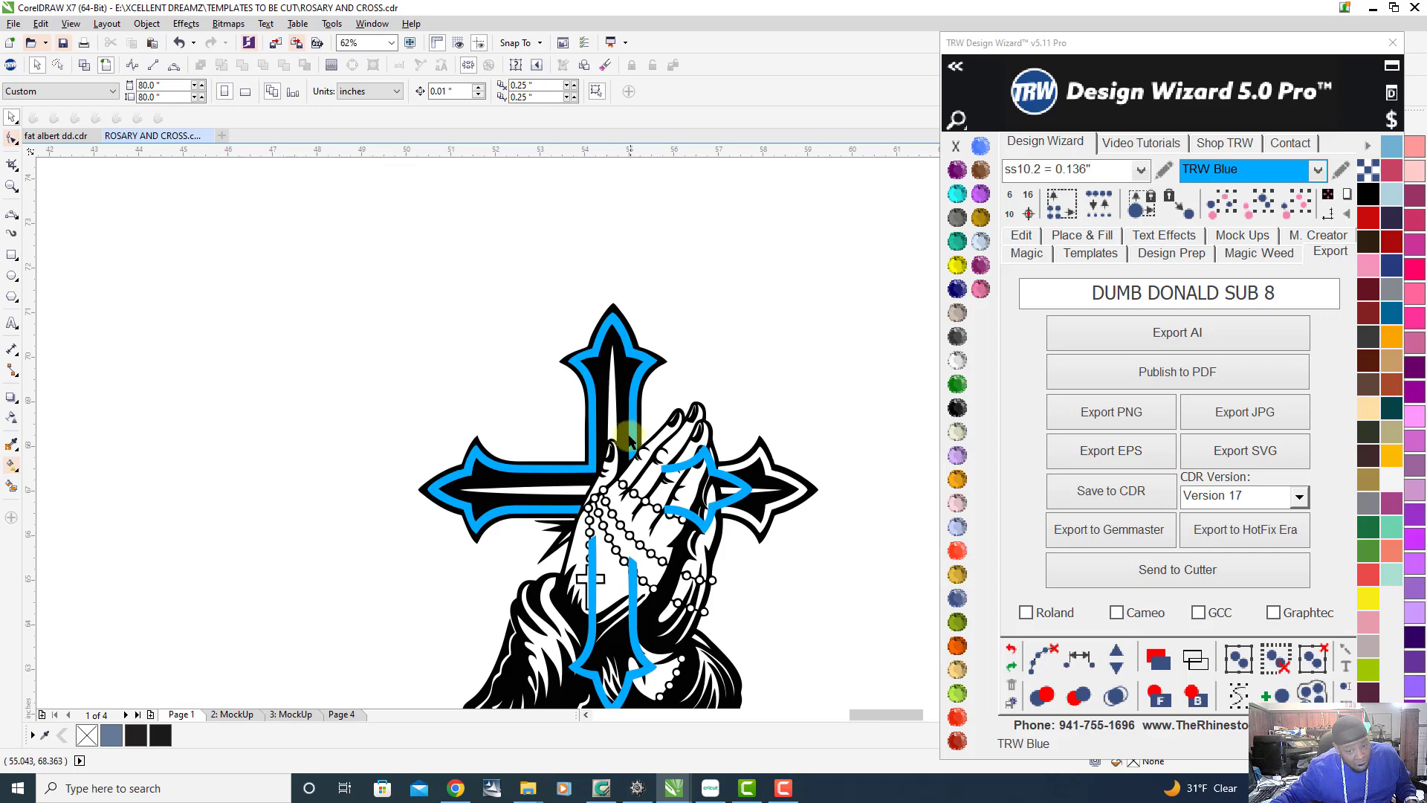
pyautogui.scroll(1, 624, 431)
pyautogui.scroll(-1, 557, 397)
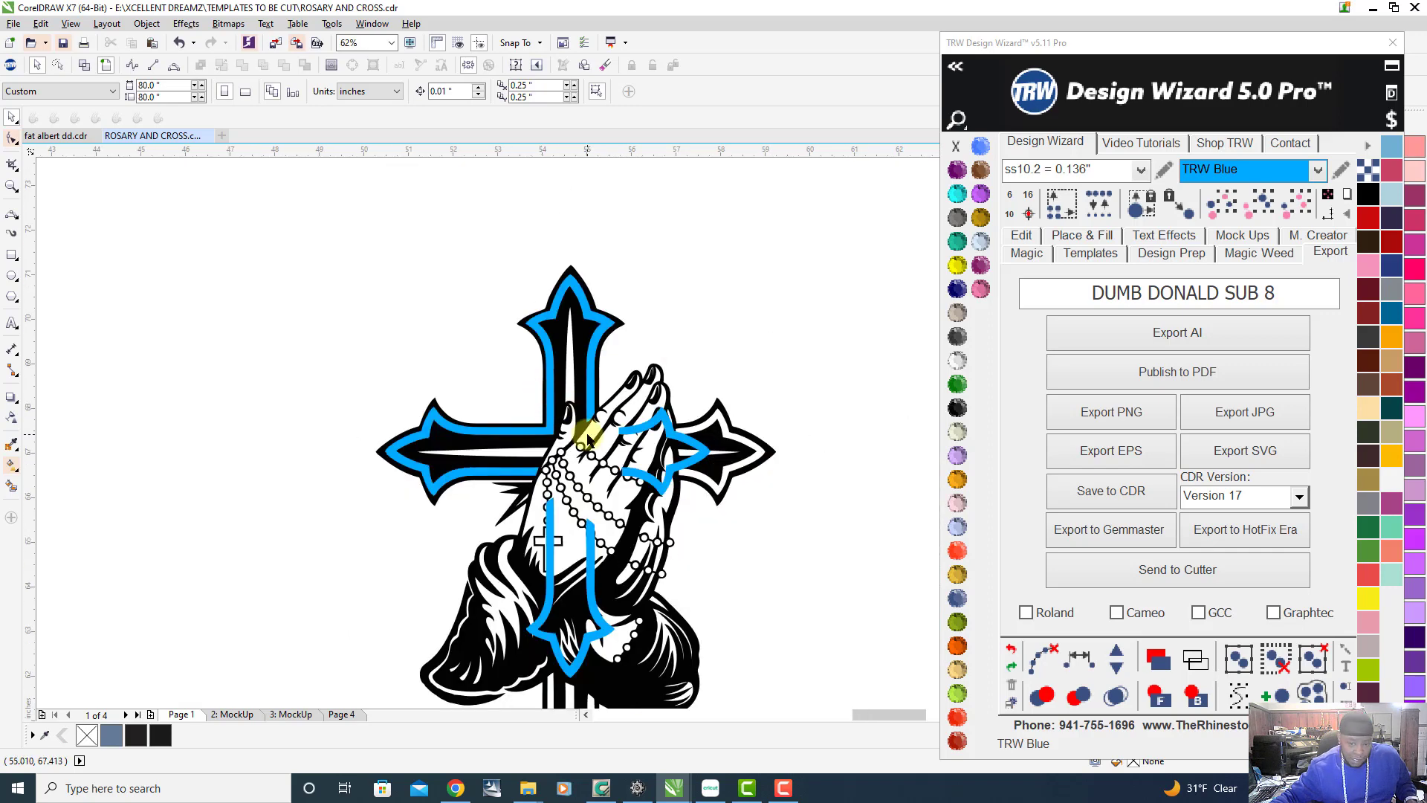
# Pull the blue flock cross off the outline copy and realign it inside the white border of the upper cross arm
pyautogui.scroll(2, 588, 408)
pyautogui.scroll(-2, 586, 408)
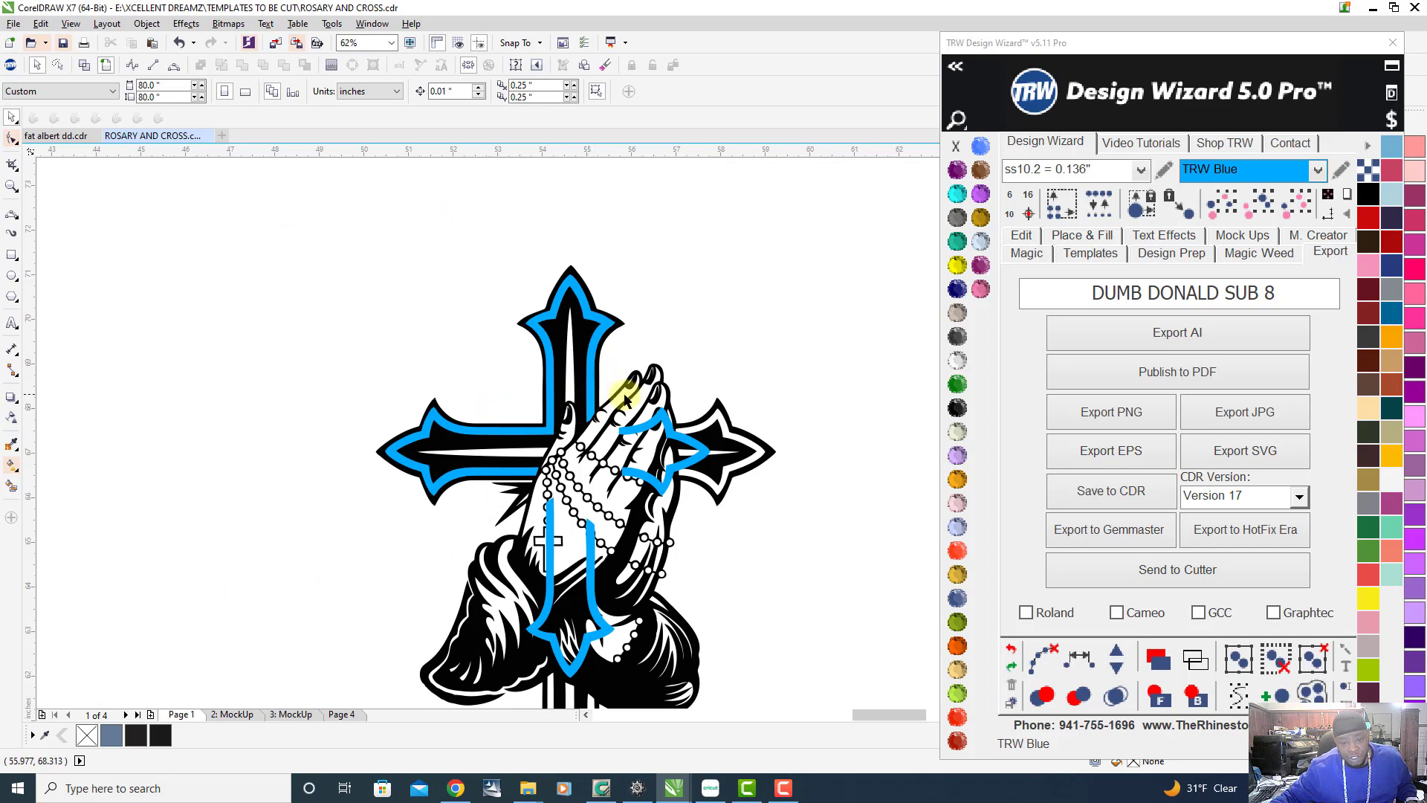
pyautogui.moveTo(527, 379); pyautogui.dragTo(348, 355)
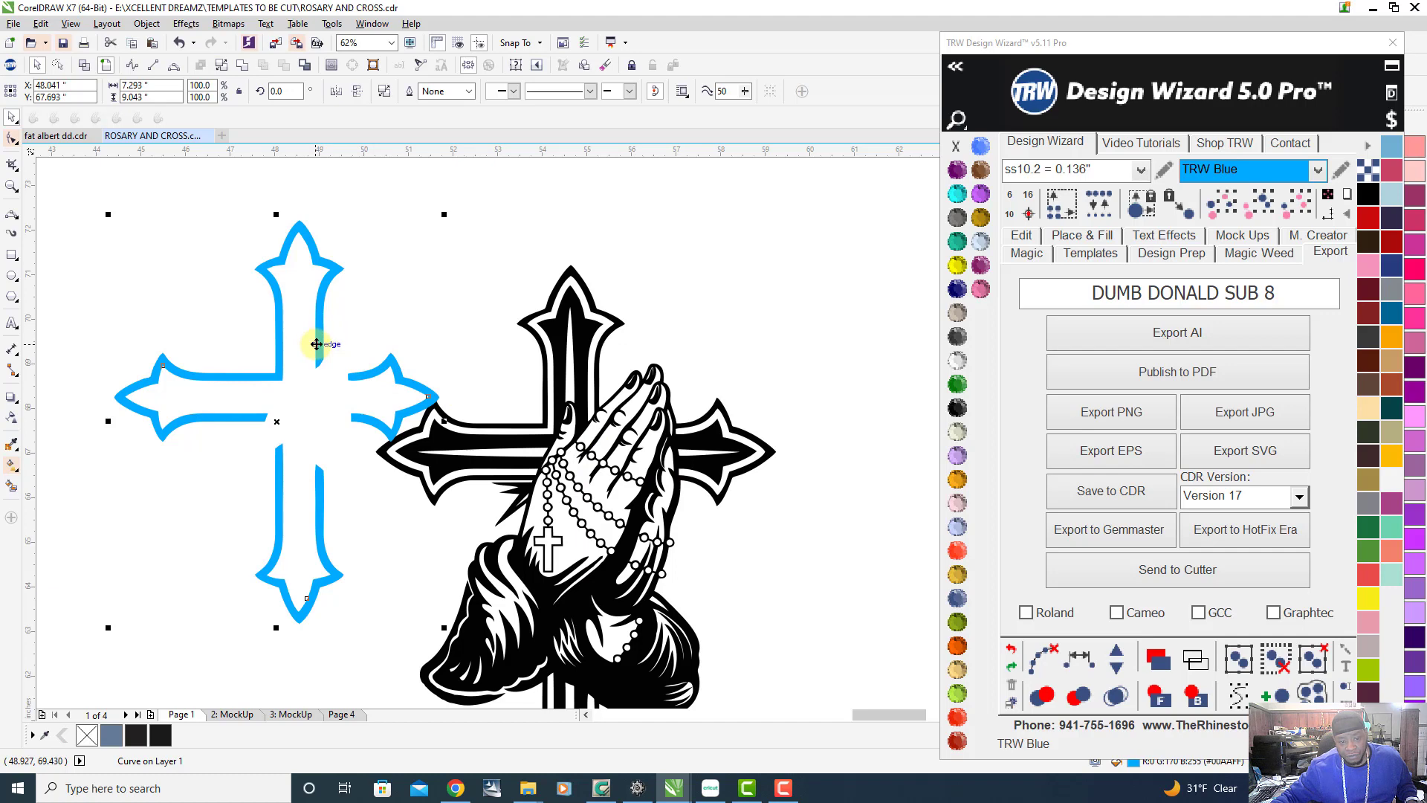
pyautogui.moveTo(317, 344); pyautogui.dragTo(579, 398)
pyautogui.scroll(4, 576, 399)
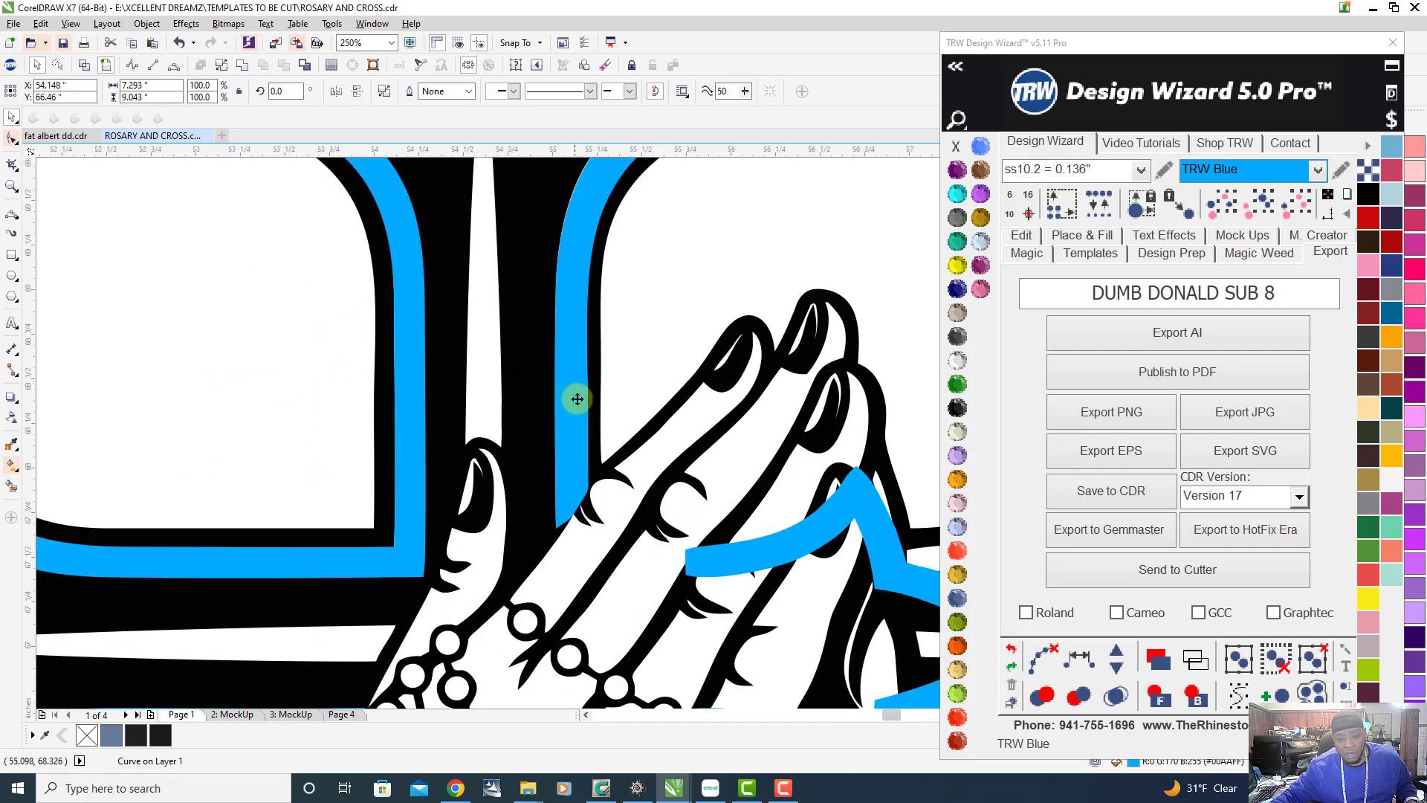
# Break the blue flock cross apart into separate pieces and deselect it
pyautogui.rightClick(571, 404)
pyautogui.click(678, 422)
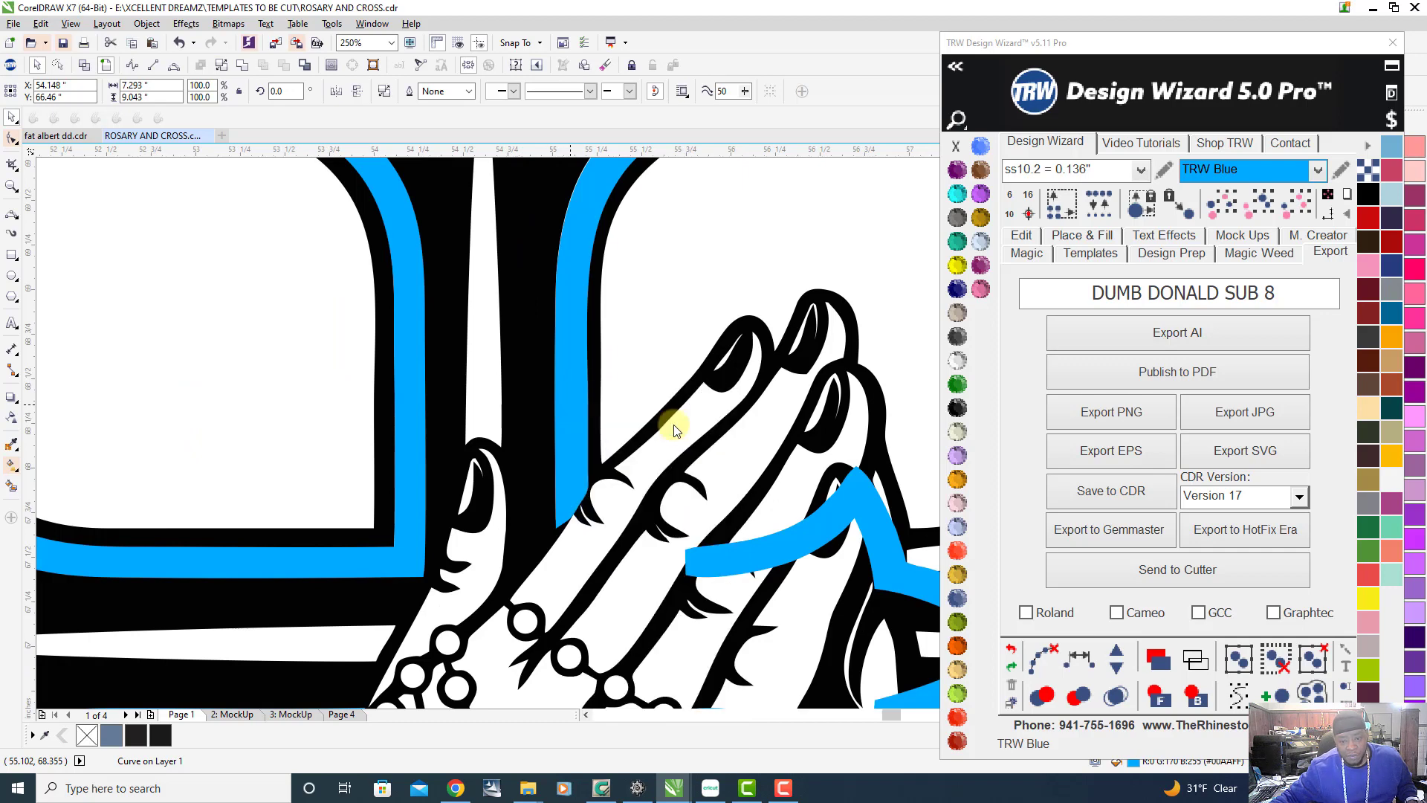
pyautogui.scroll(-4, 609, 409)
pyautogui.click(724, 393)
# Move the flock cross's right arm piece outward and fine-align it inside the white border of the outline's right arm
pyautogui.scroll(-3, 781, 471)
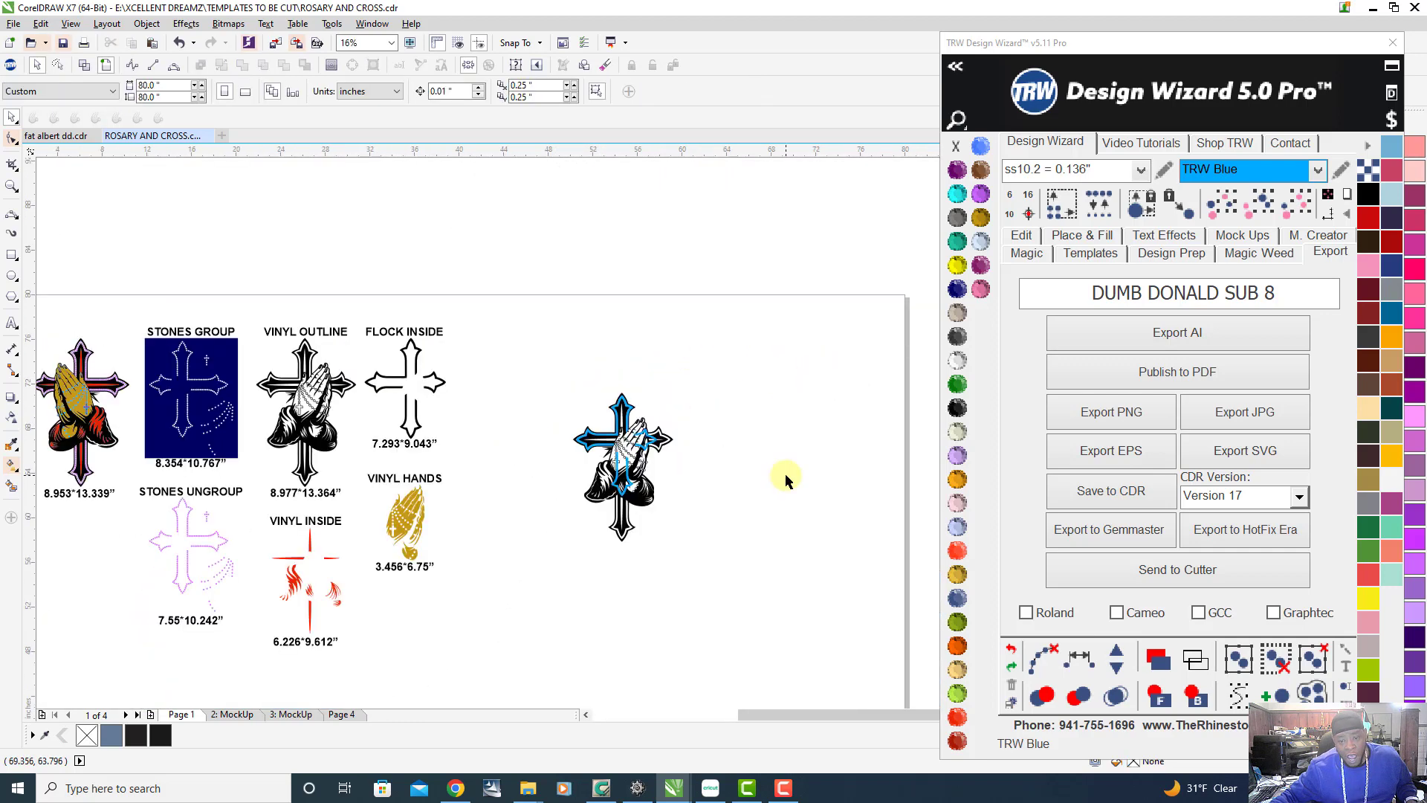
pyautogui.scroll(6, 691, 430)
pyautogui.scroll(3, 324, 453)
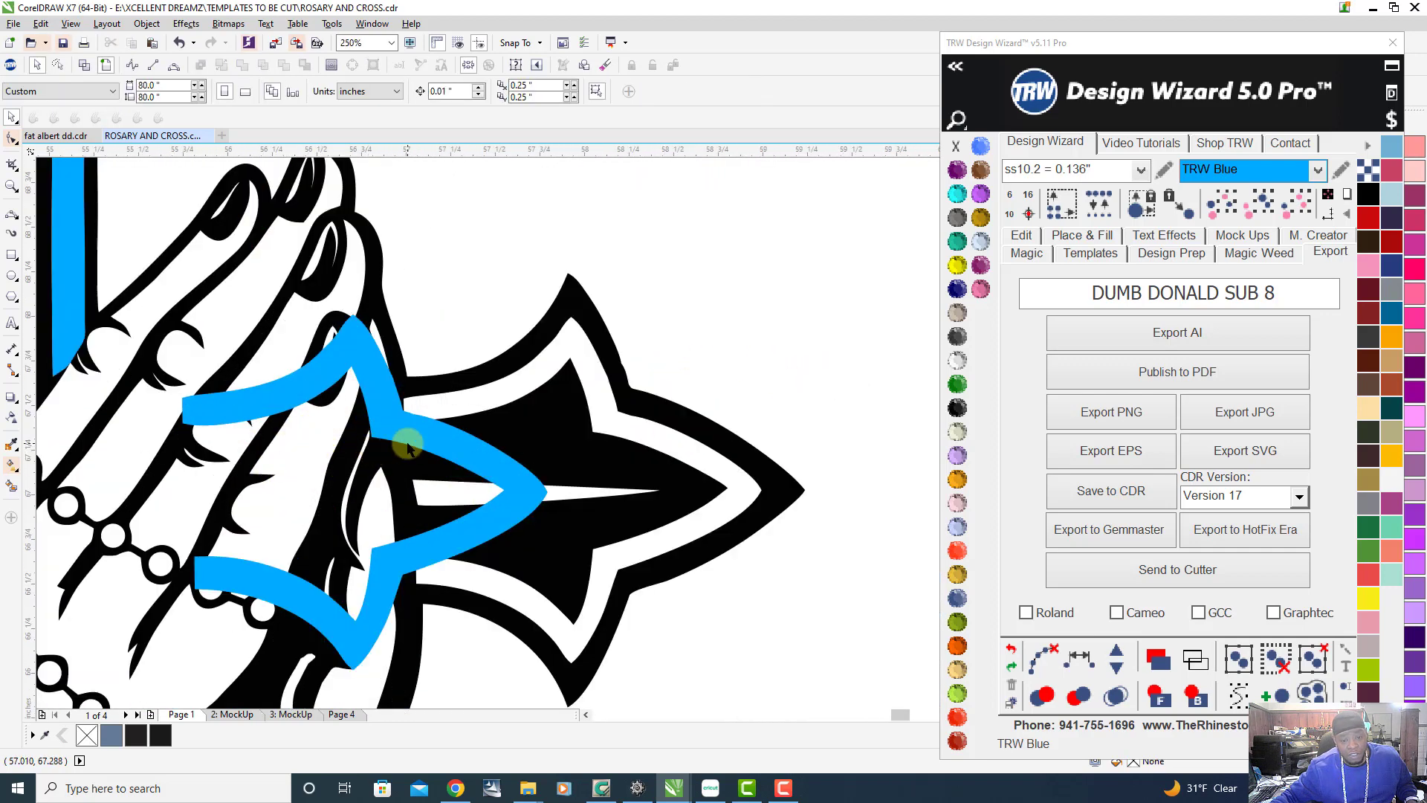
pyautogui.click(378, 431)
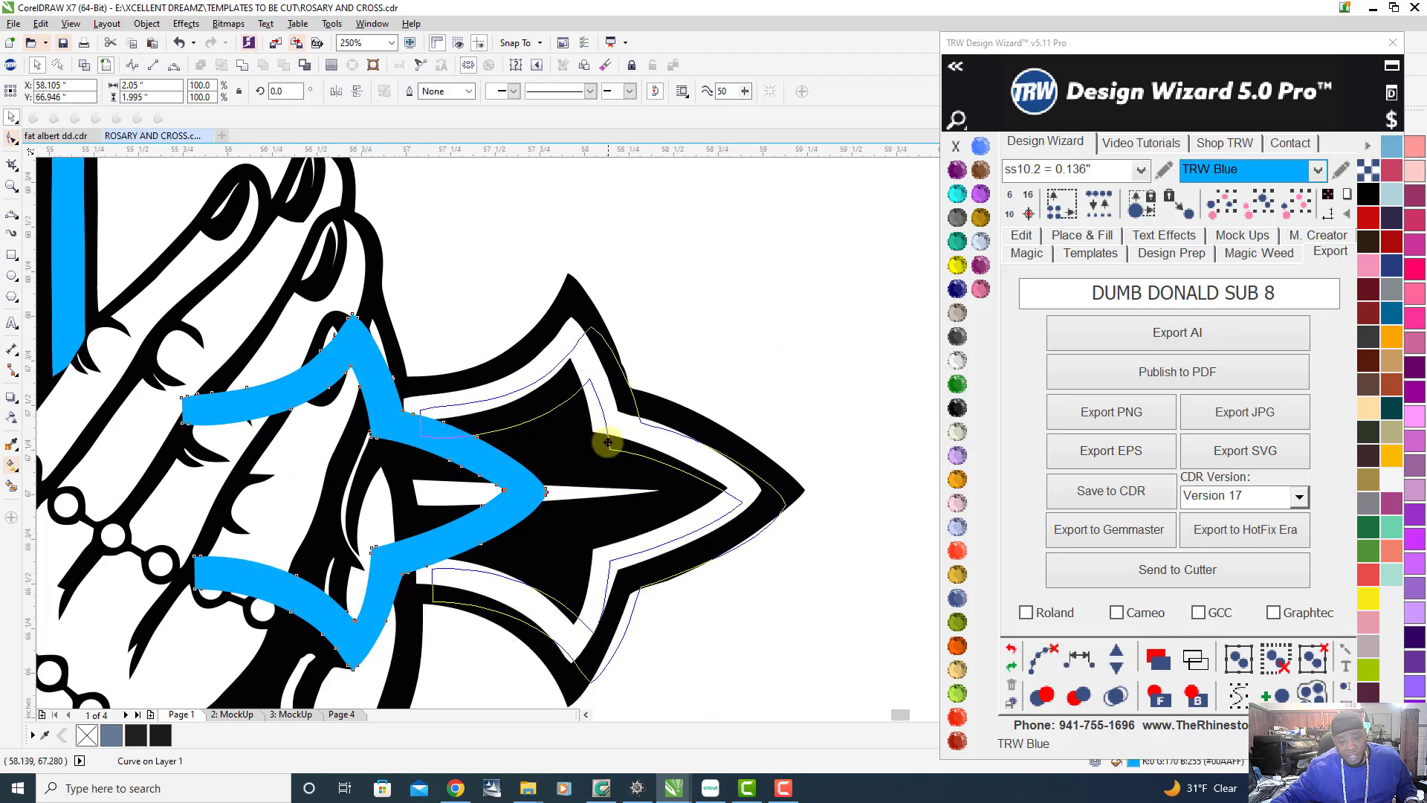
pyautogui.moveTo(588, 432); pyautogui.dragTo(587, 432)
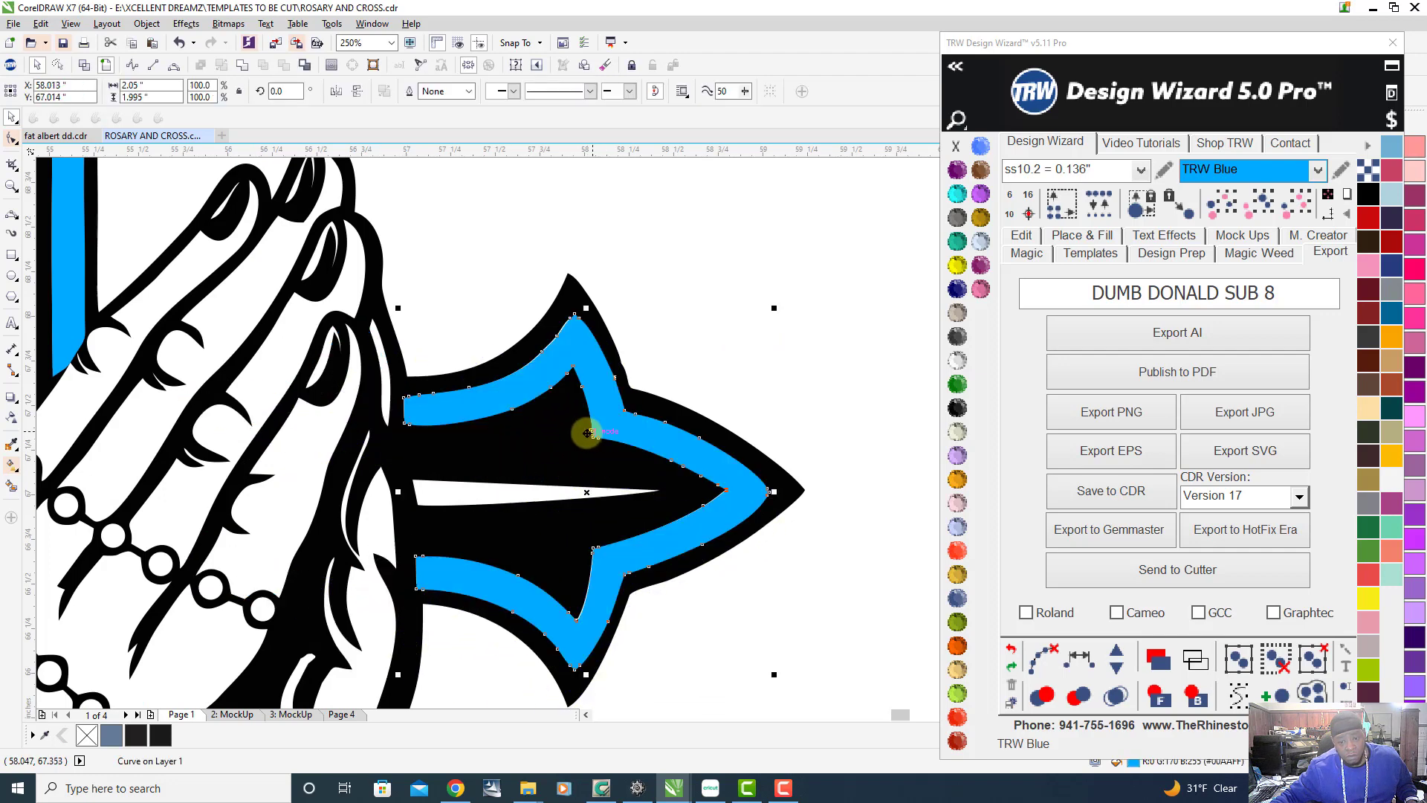
pyautogui.scroll(3, 574, 375)
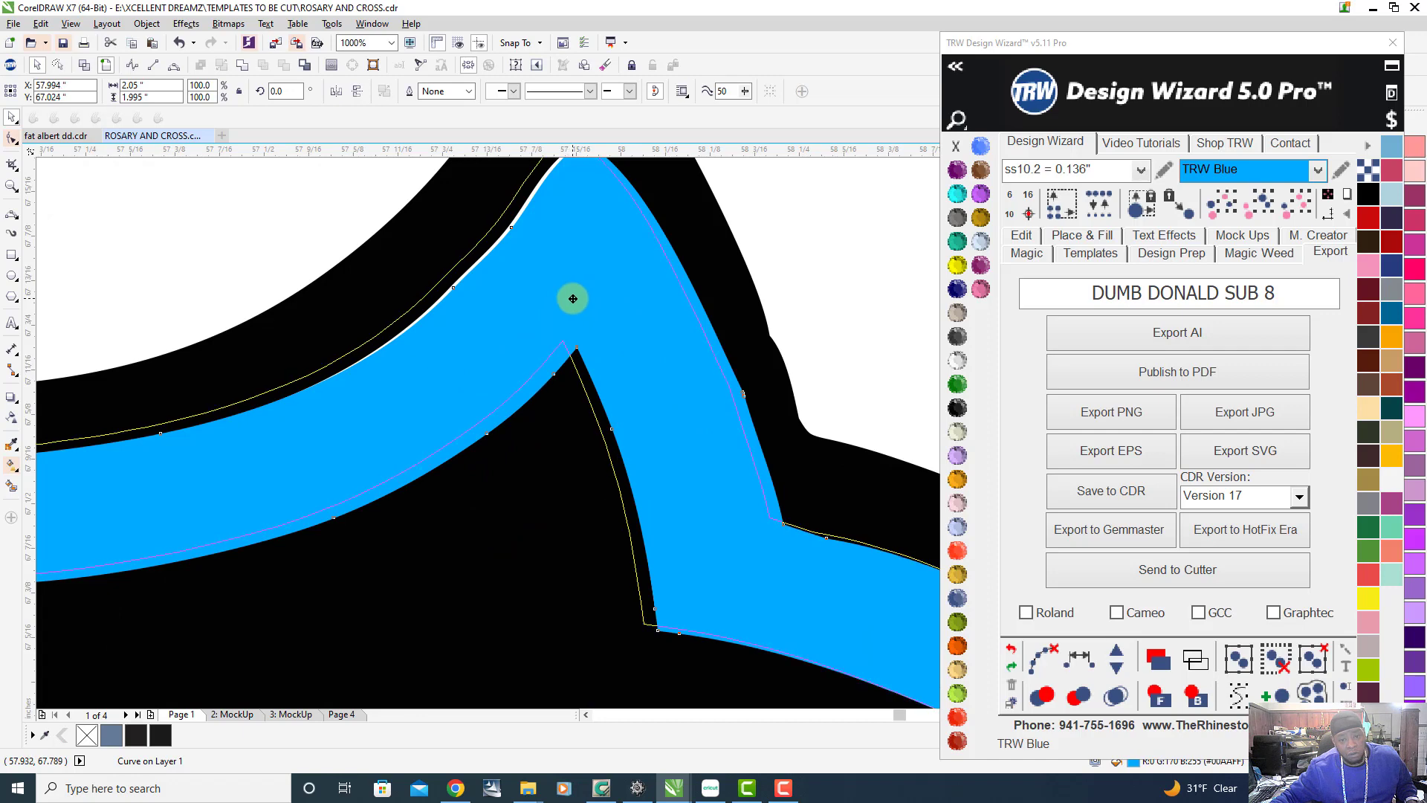
pyautogui.scroll(-8, 576, 301)
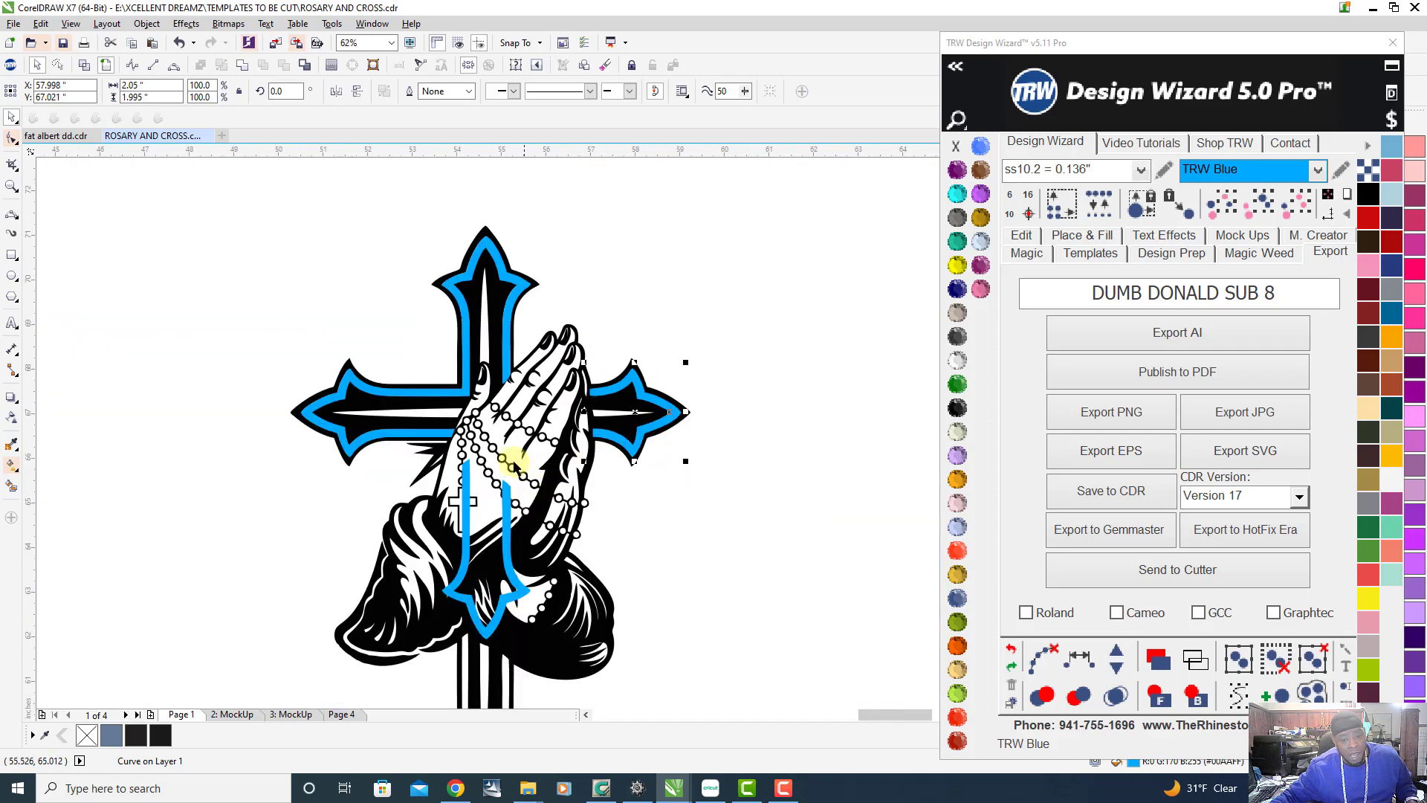
# Move the flock cross's lower arm piece down below the sleeves onto the white border of the outline's lower arm
pyautogui.scroll(2, 500, 546)
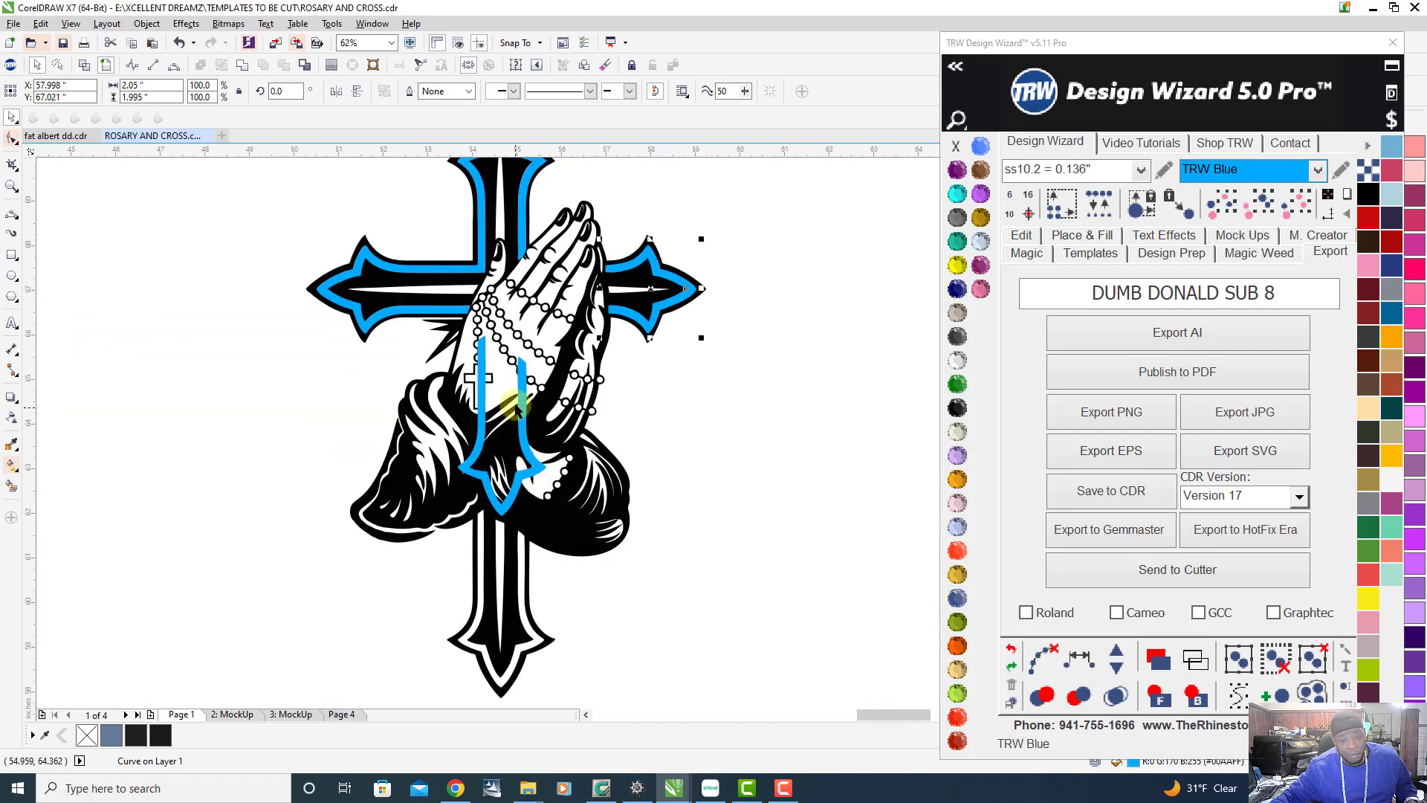
pyautogui.moveTo(520, 401); pyautogui.dragTo(533, 514)
pyautogui.scroll(6, 518, 580)
pyautogui.scroll(2, 549, 483)
pyautogui.scroll(-1, 533, 510)
pyautogui.scroll(-8, 533, 507)
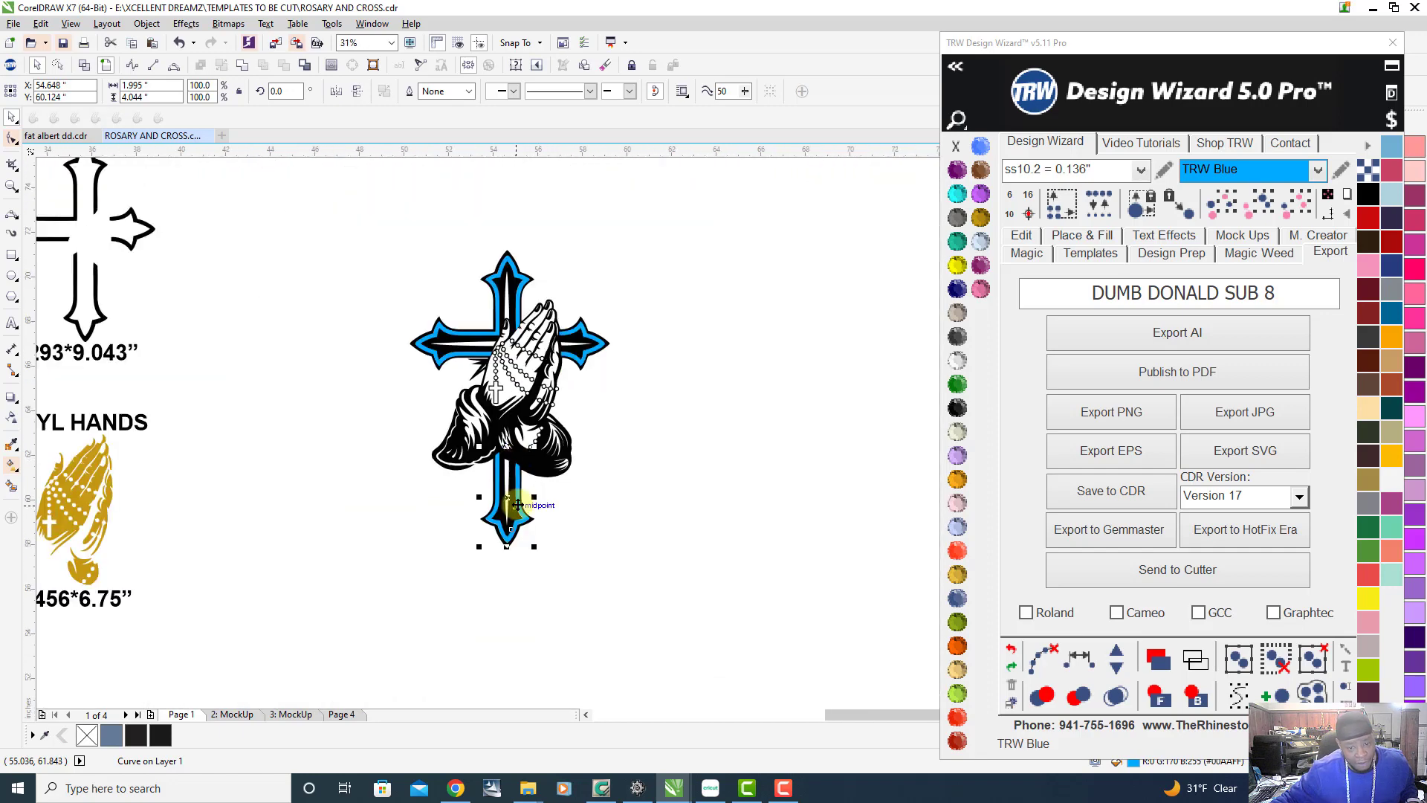
# Fine-align the lower flock piece within the white border at the foot of the cross and deselect it
pyautogui.scroll(4, 518, 509)
pyautogui.scroll(6, 519, 631)
pyautogui.moveTo(519, 631); pyautogui.dragTo(565, 670)
pyautogui.scroll(-8, 565, 670)
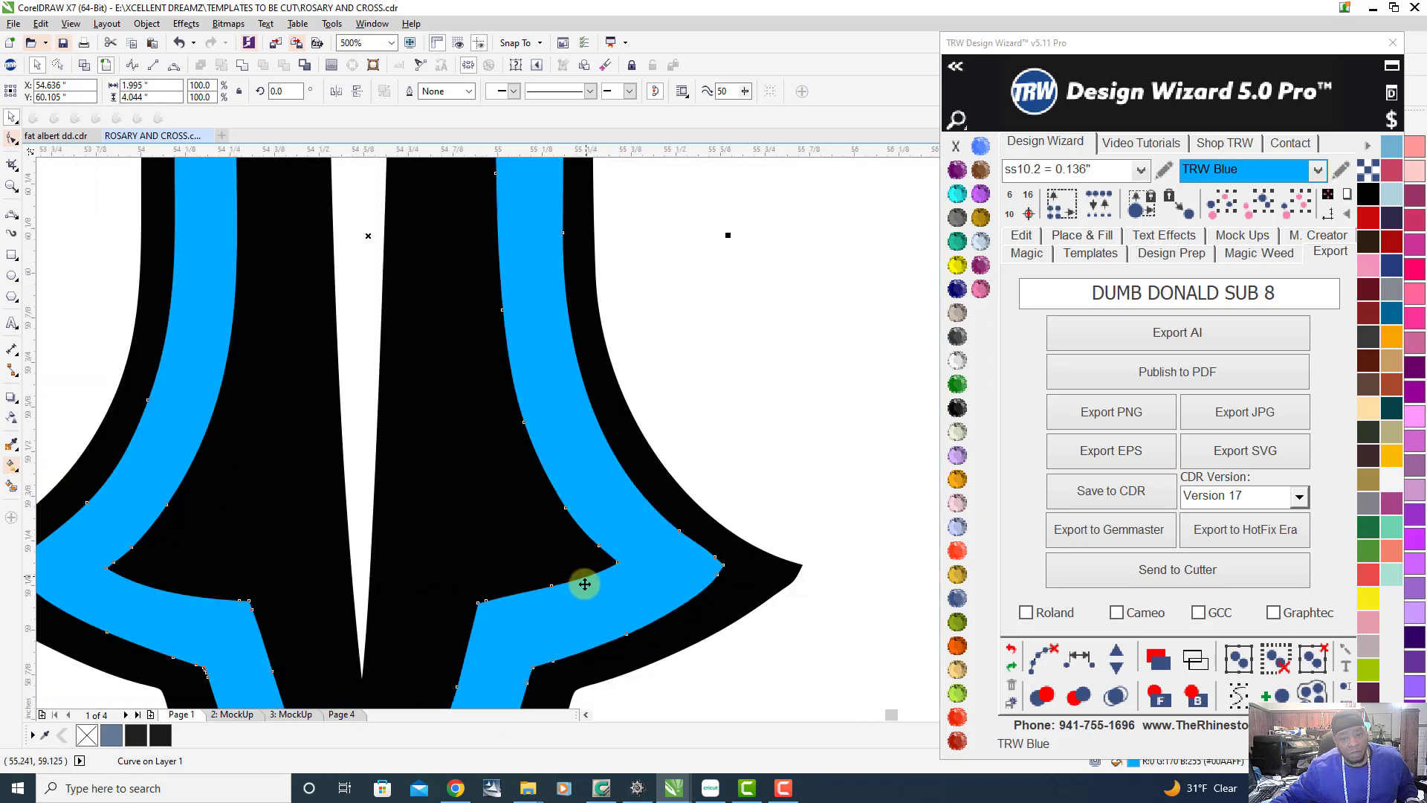
pyautogui.click(639, 524)
pyautogui.scroll(-5, 639, 524)
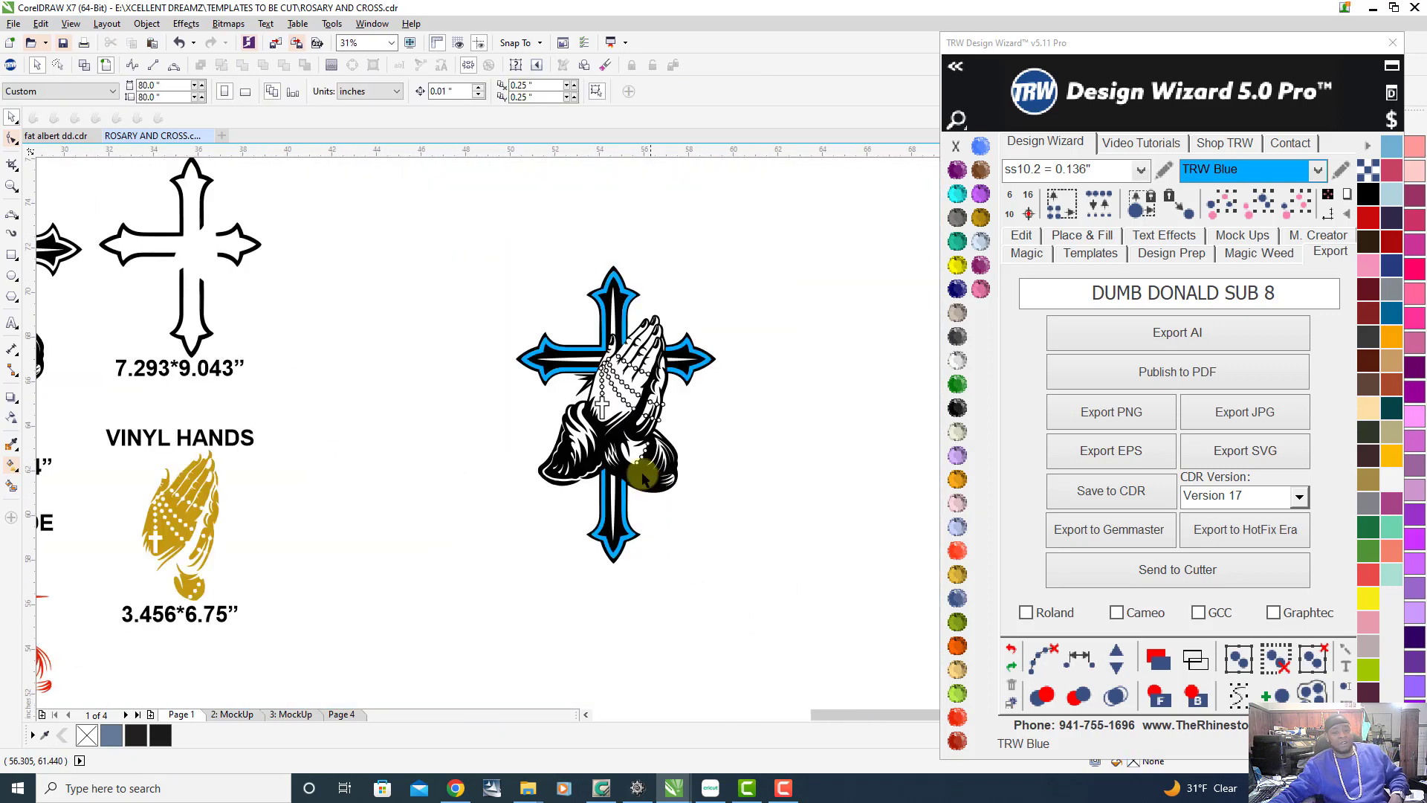
pyautogui.scroll(2, 505, 405)
pyautogui.scroll(-1, 506, 405)
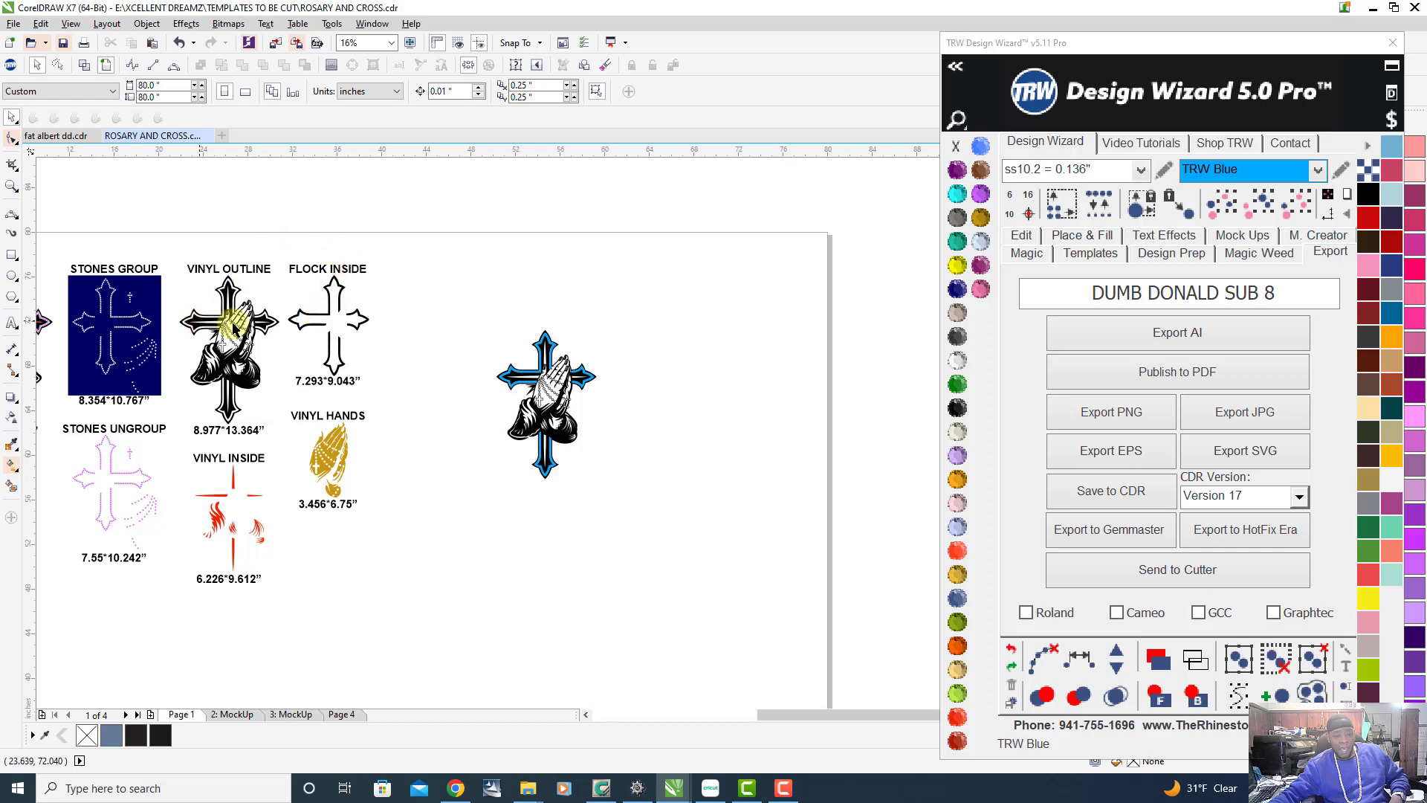
pyautogui.scroll(-1, 417, 387)
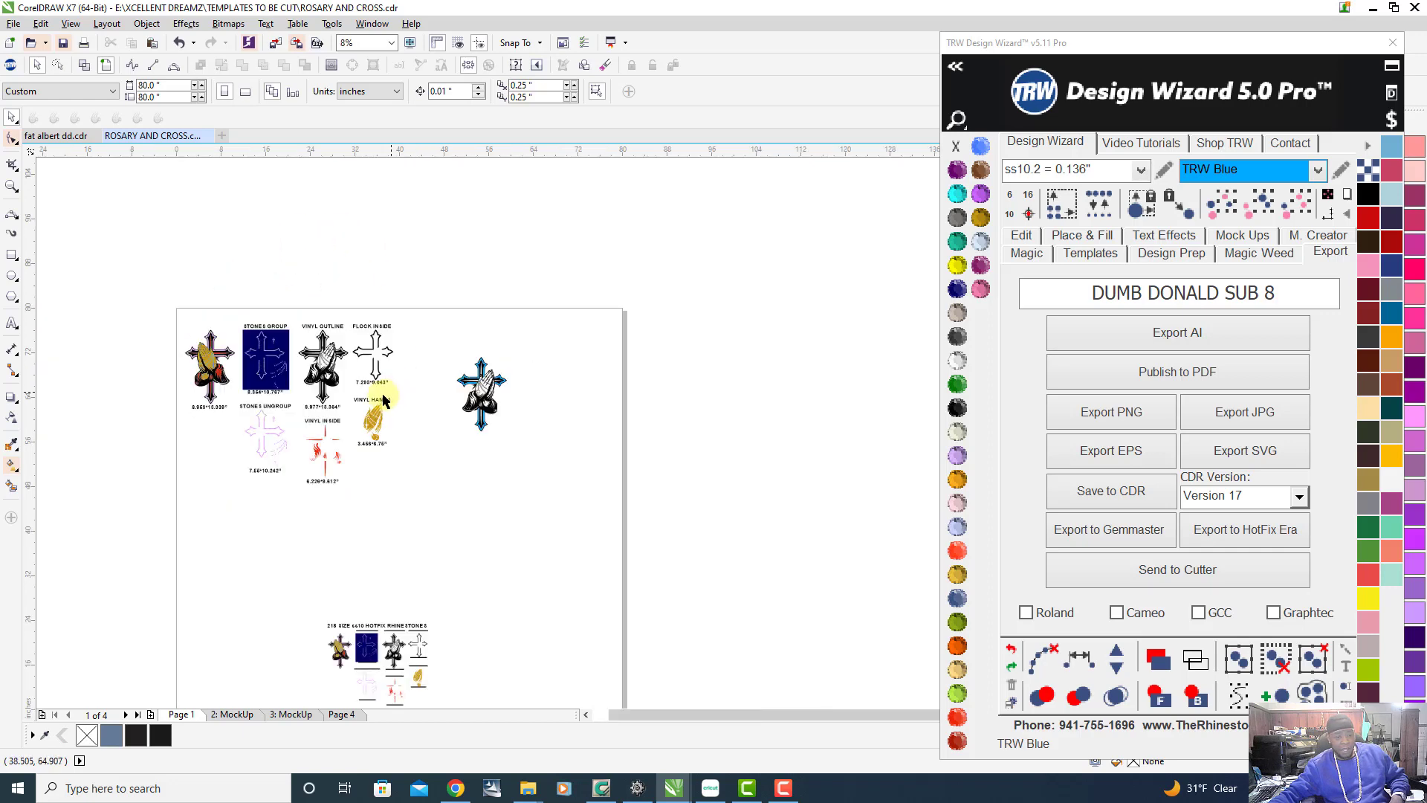
pyautogui.scroll(1, 256, 422)
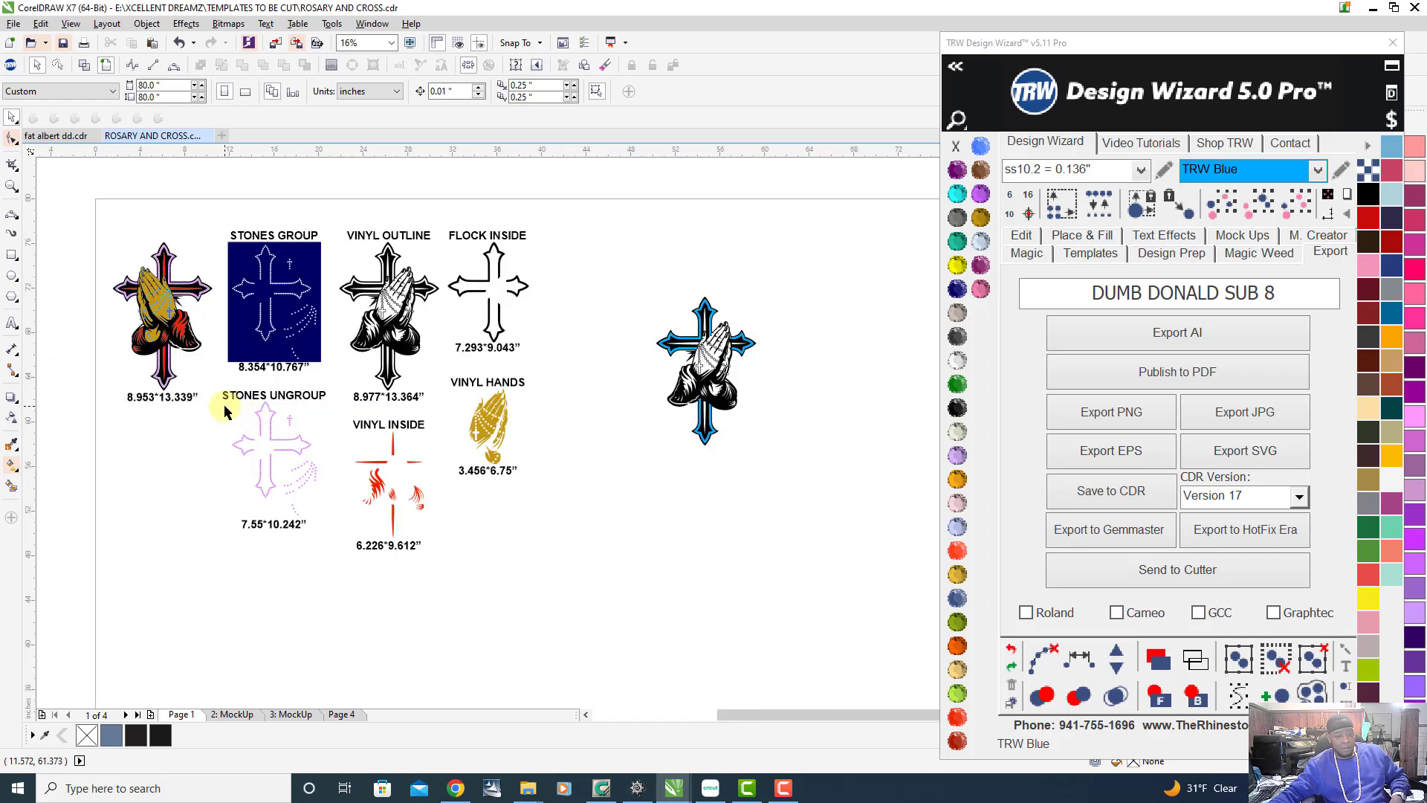
pyautogui.moveTo(221, 401); pyautogui.dragTo(247, 471)
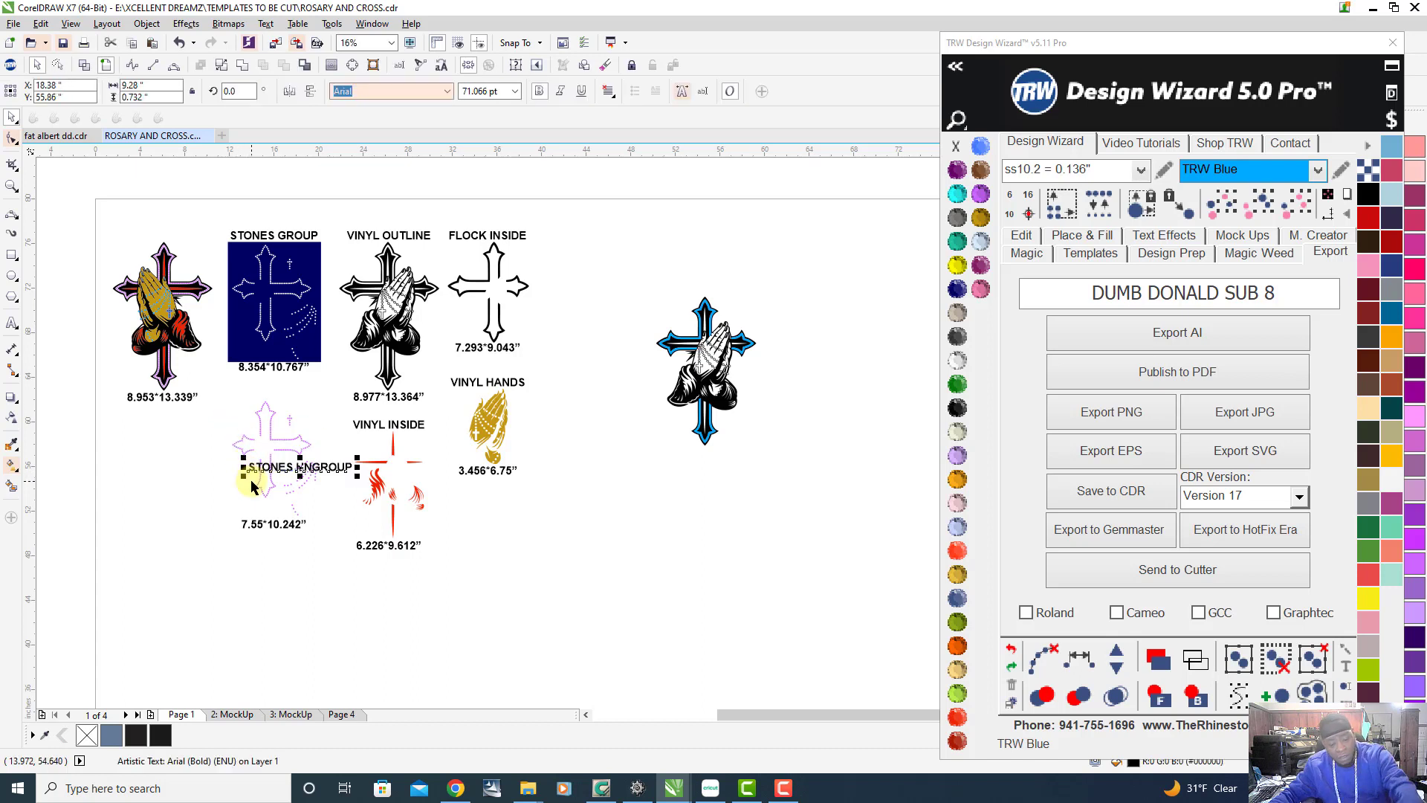
pyautogui.hotkey('ctrl', 'z')
pyautogui.click(208, 418)
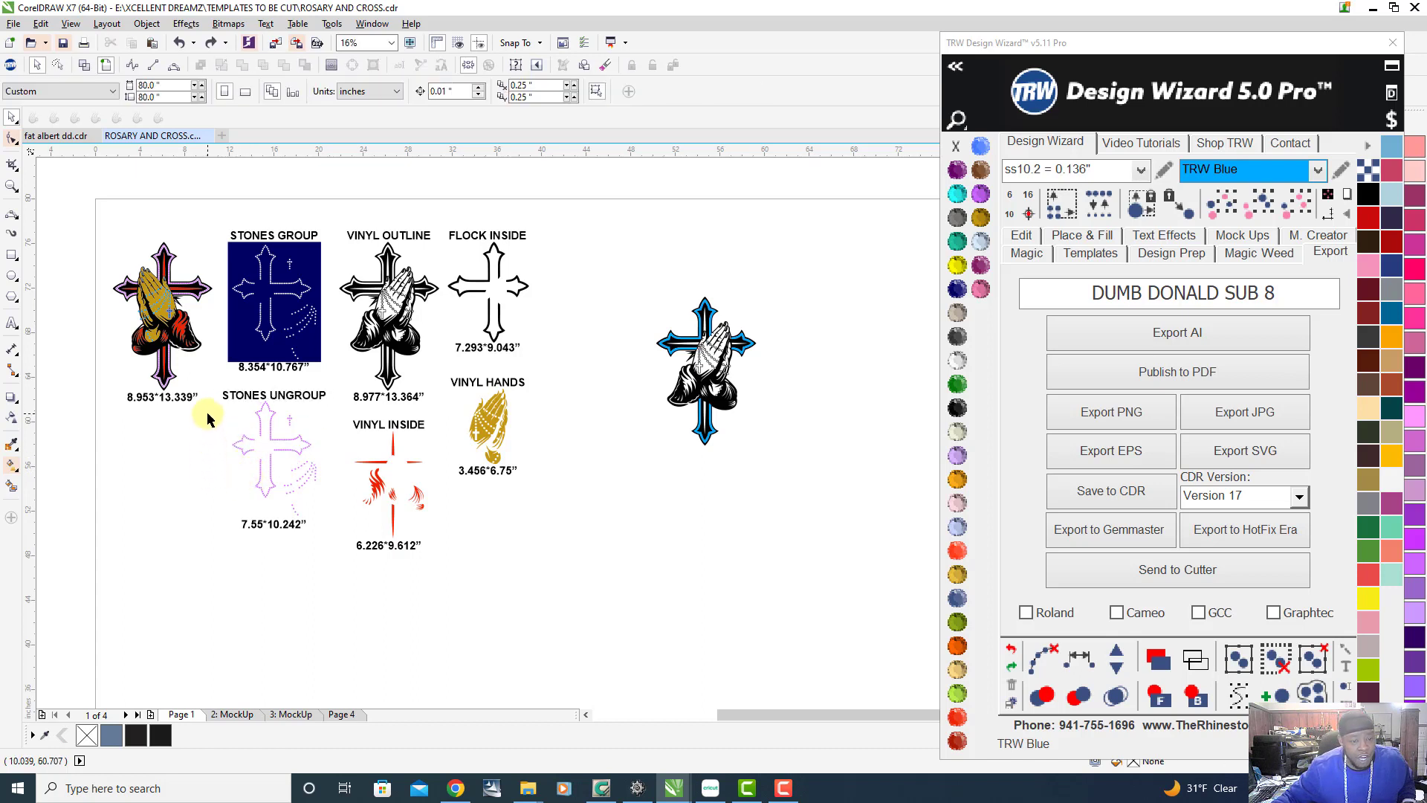
# Place a horizontally mirrored copy of the ungrouped stones in the blank area below the assembled cross
pyautogui.moveTo(226, 418); pyautogui.dragTo(325, 522)
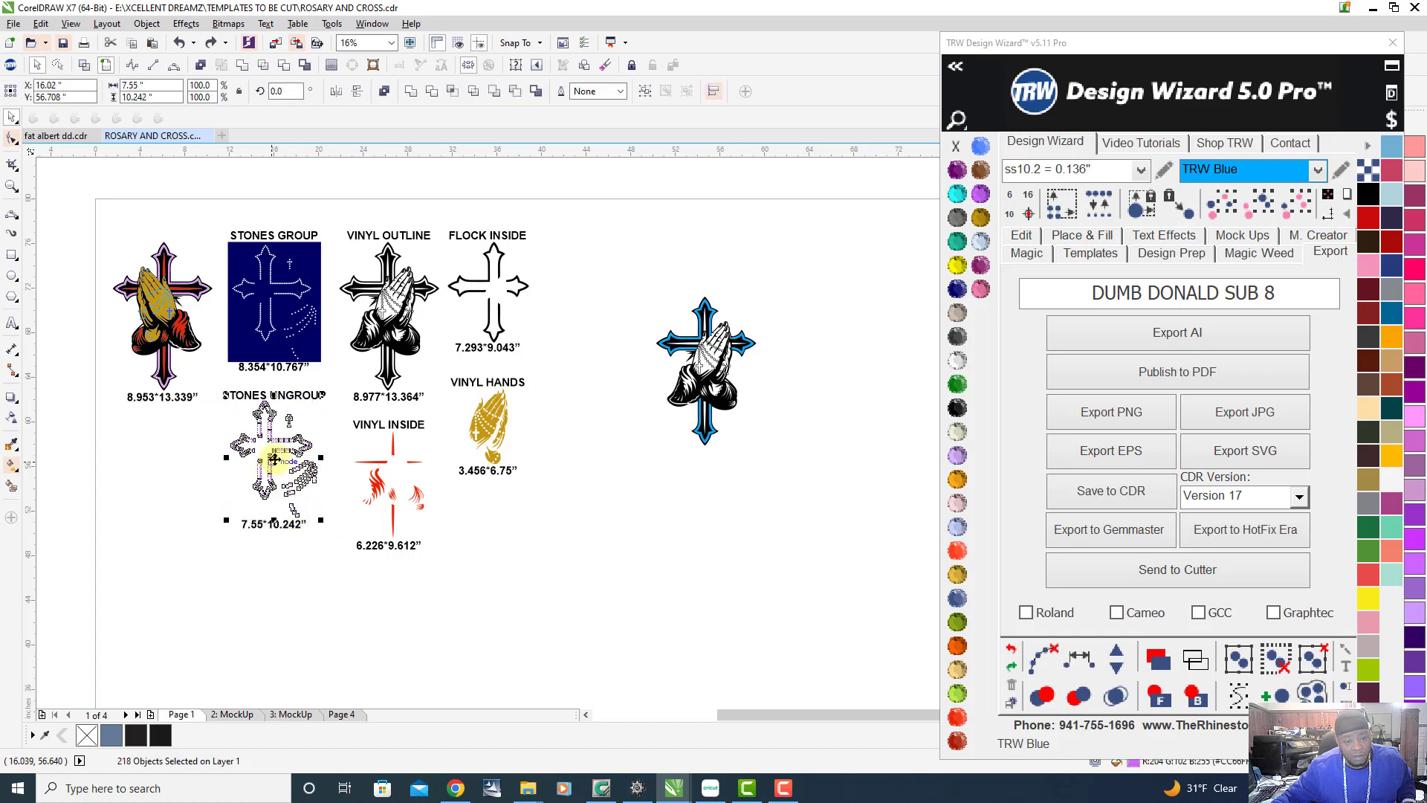
pyautogui.moveTo(274, 459); pyautogui.dragTo(693, 533)
pyautogui.scroll(2, 694, 533)
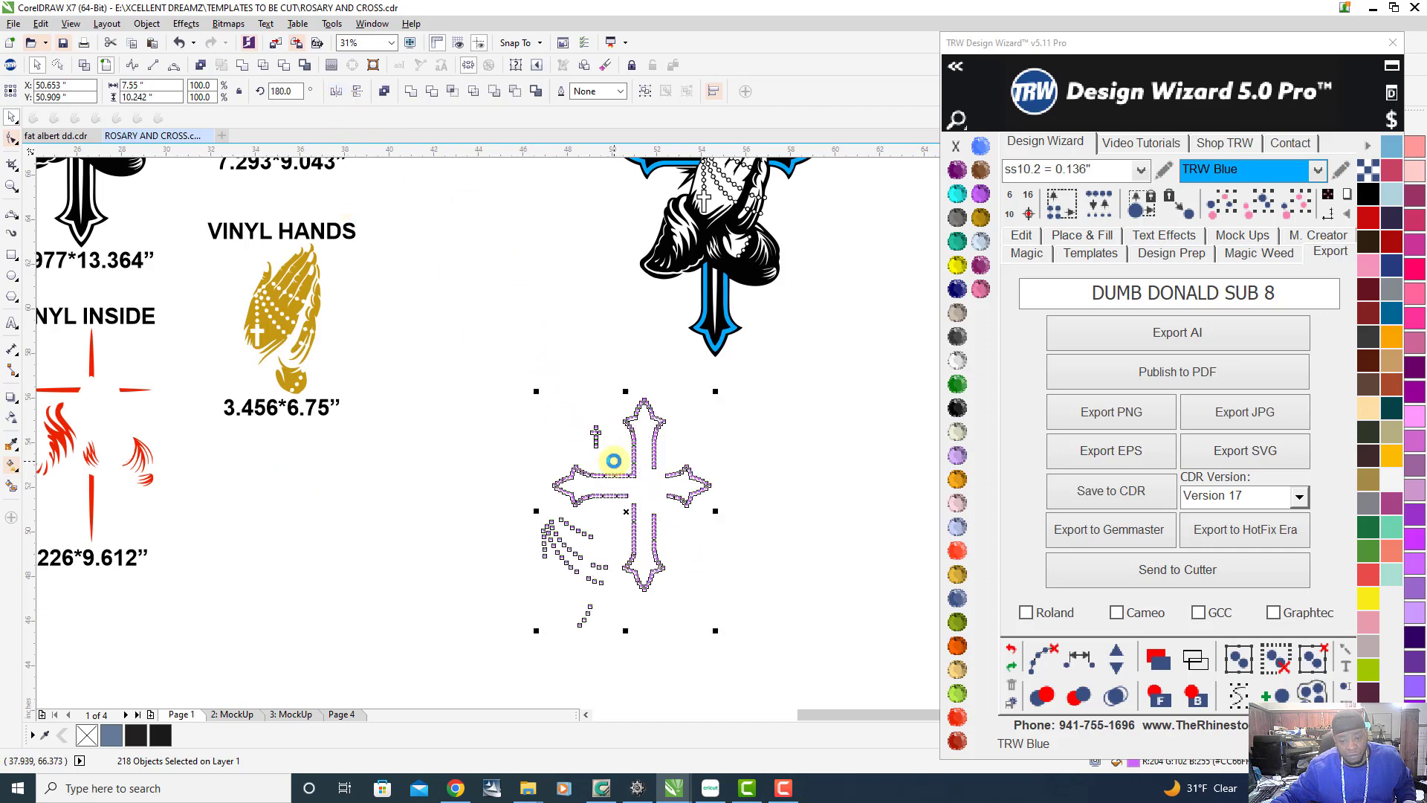
pyautogui.click(595, 327)
pyautogui.scroll(-1, 627, 560)
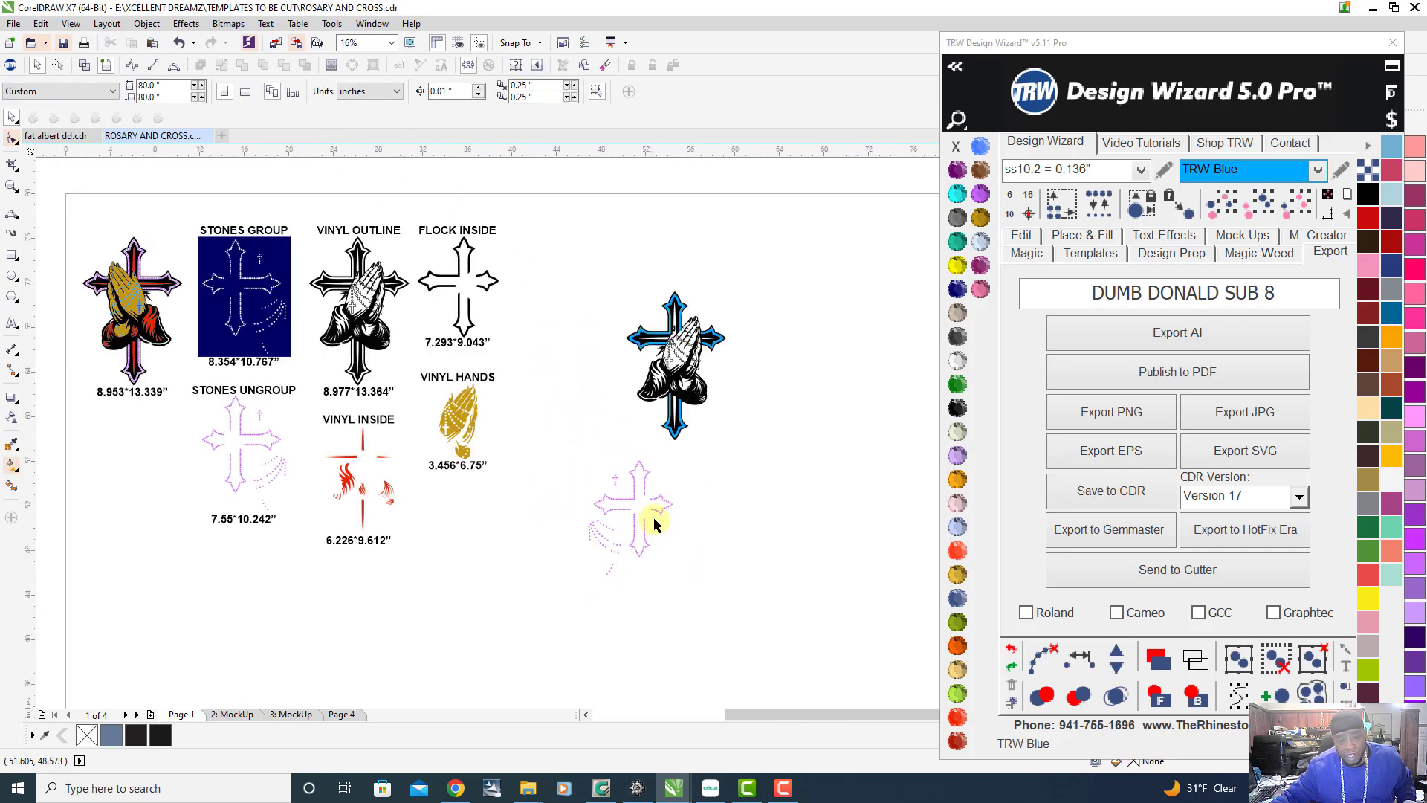
# Select the small rosary cross stones in the copied stone layout and move them onto the cross on the praying hands
pyautogui.scroll(1, 653, 516)
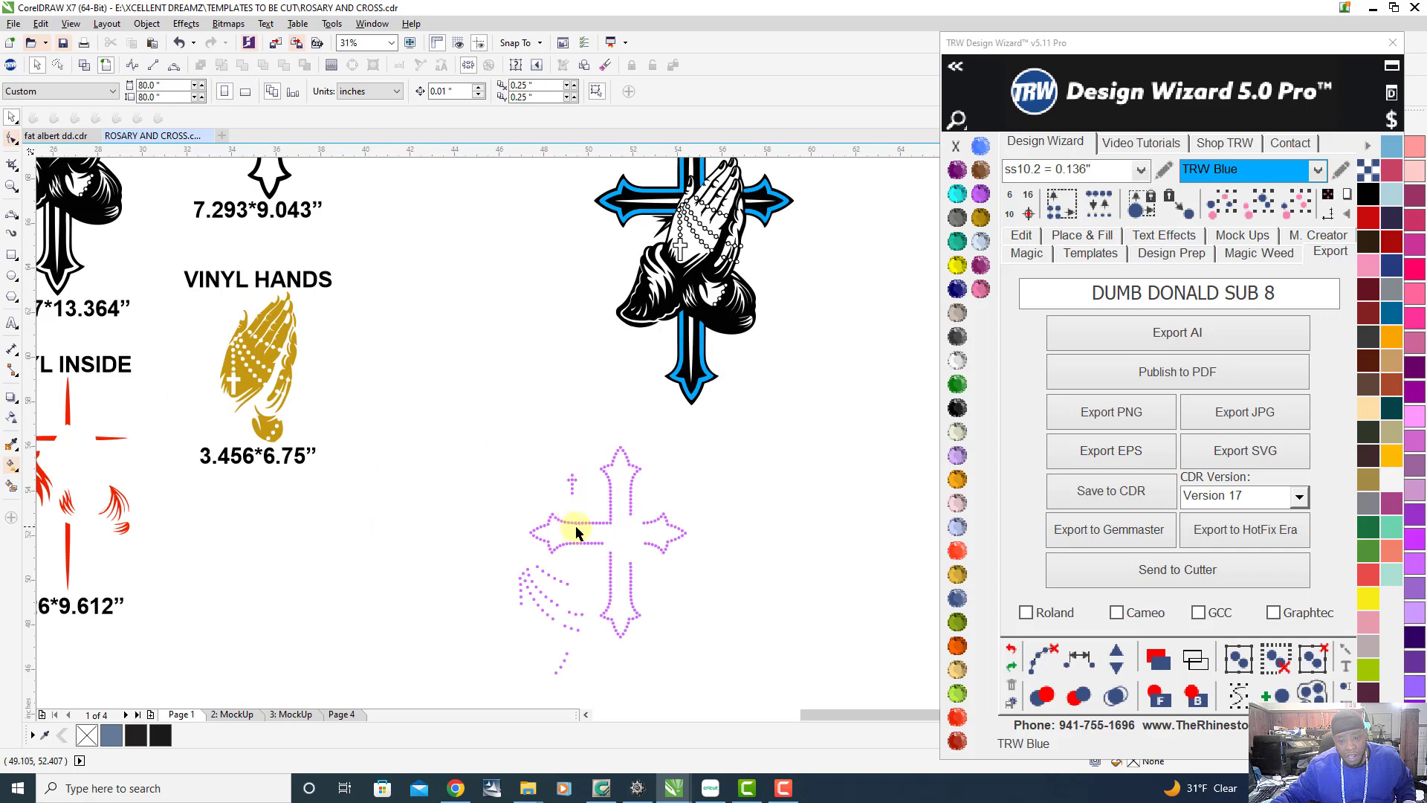
pyautogui.scroll(-1, 624, 500)
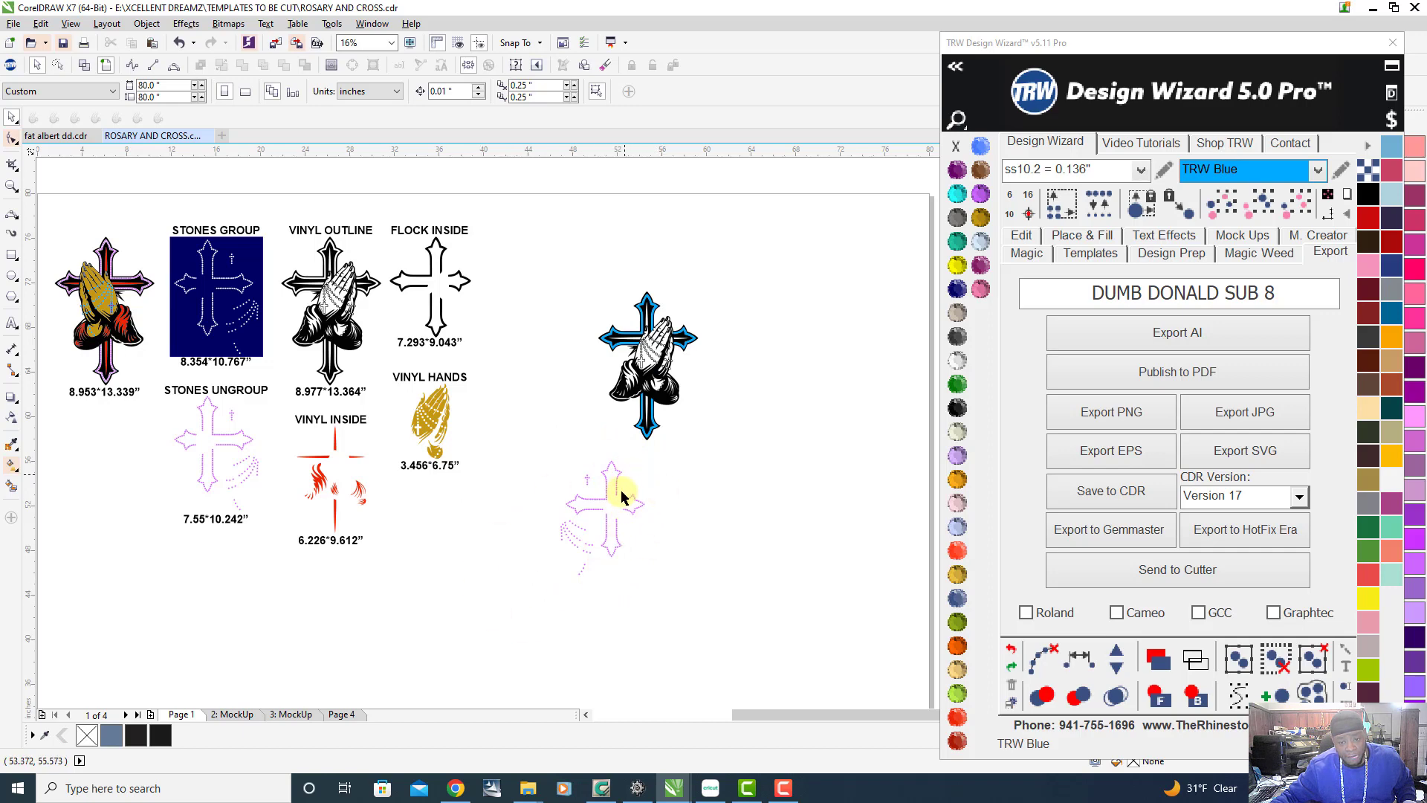
pyautogui.scroll(1, 623, 497)
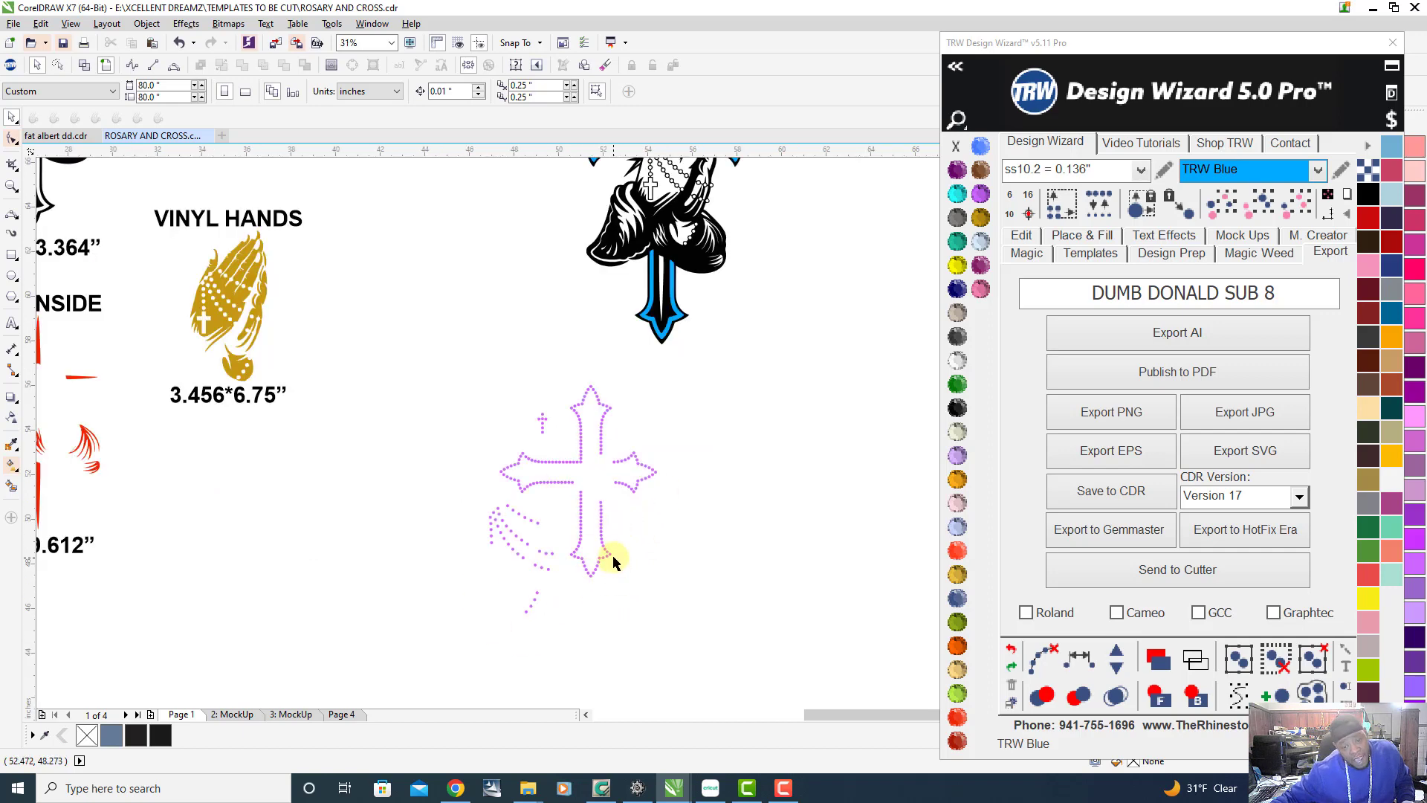
pyautogui.scroll(-1, 557, 446)
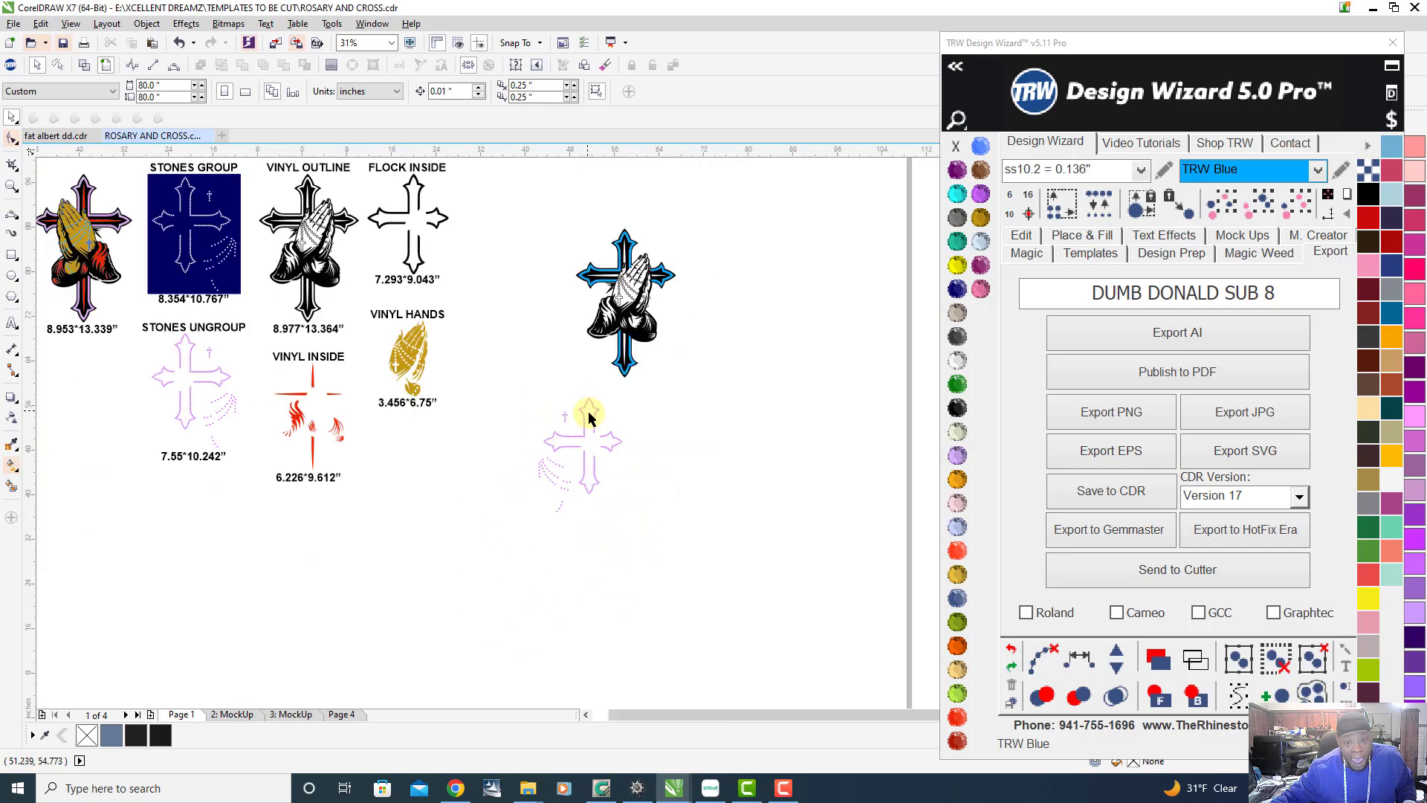
pyautogui.scroll(1, 584, 401)
pyautogui.scroll(1, 566, 434)
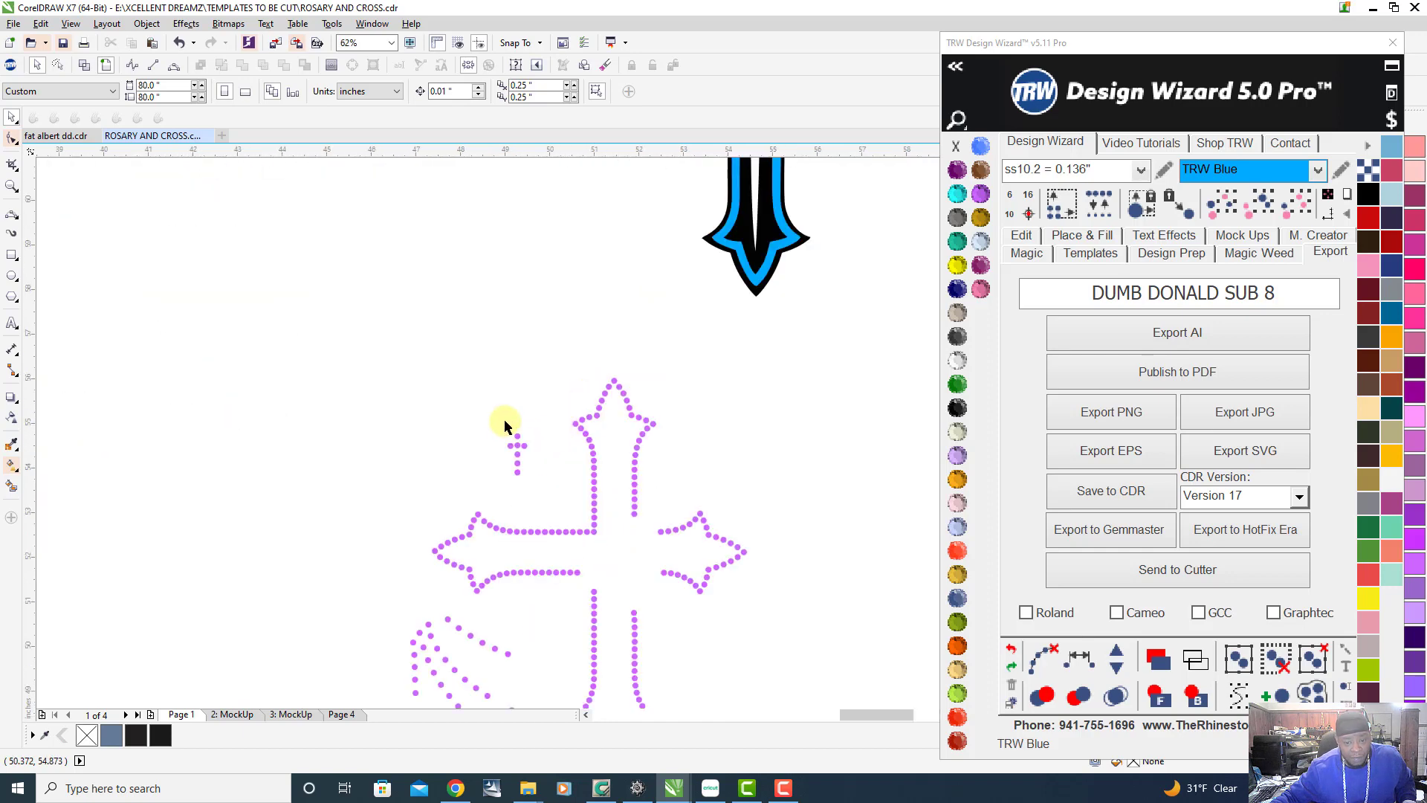
pyautogui.moveTo(542, 489); pyautogui.dragTo(542, 490)
pyautogui.scroll(-1, 506, 685)
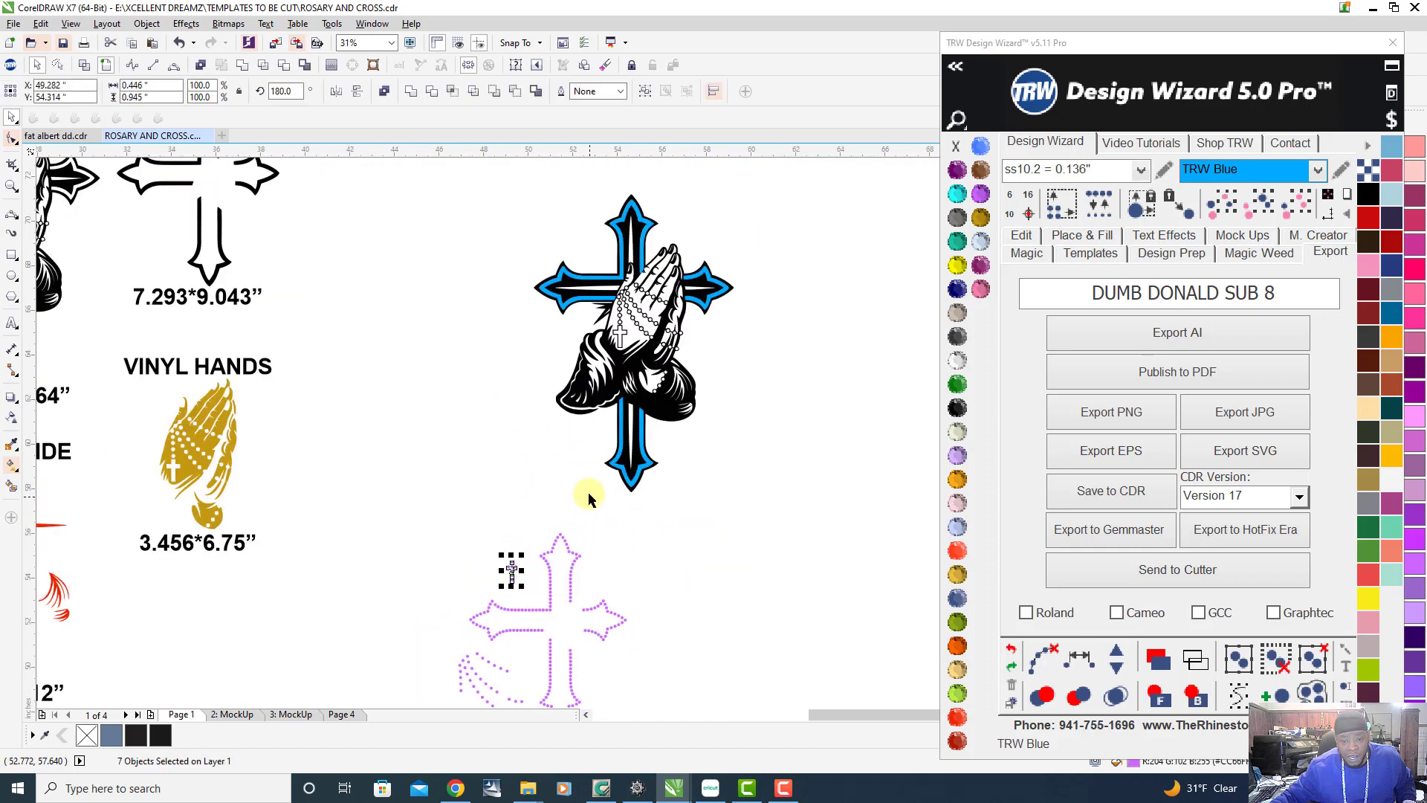
pyautogui.moveTo(511, 570); pyautogui.dragTo(627, 333)
# Center the small stone cross inside the rosary cross outline on the hands
pyautogui.scroll(4, 619, 332)
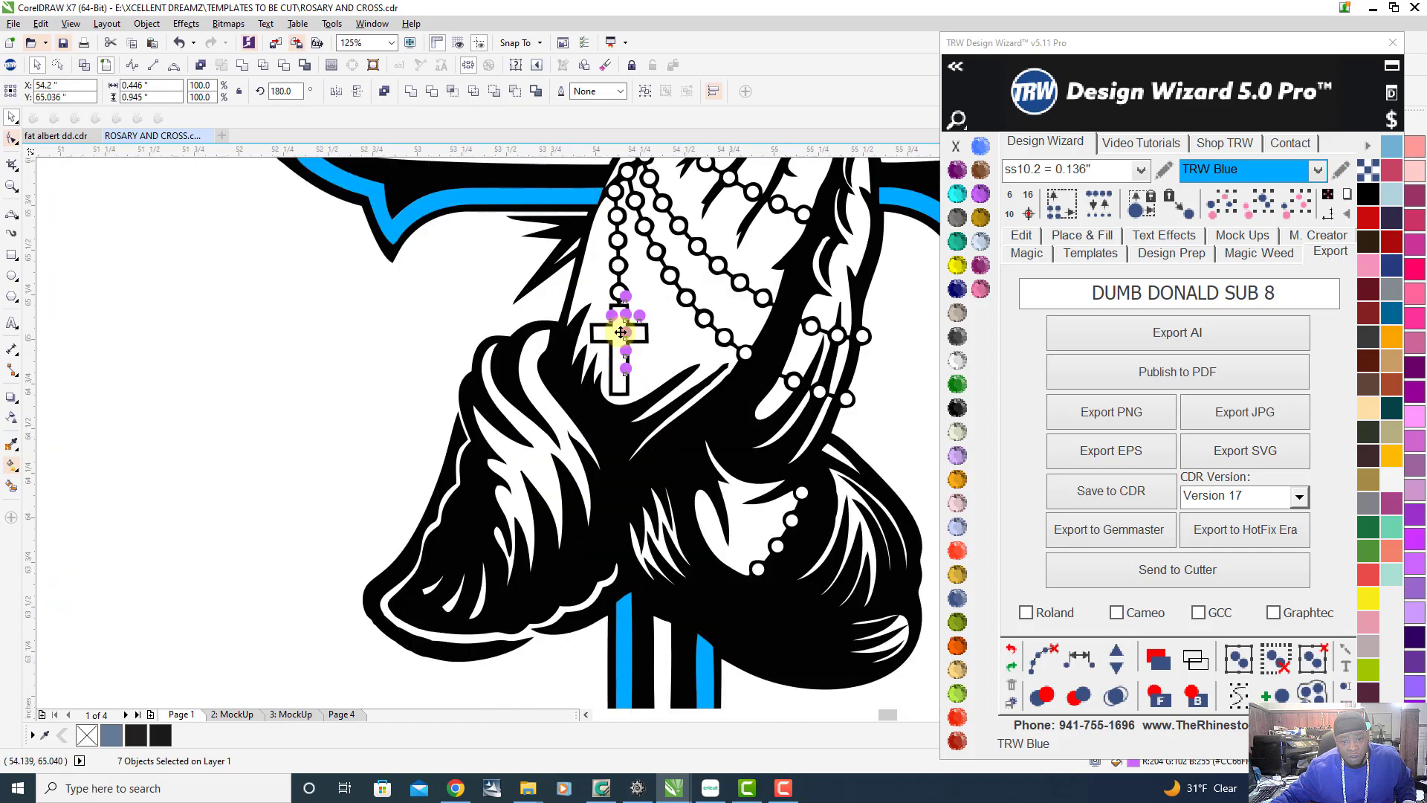
pyautogui.moveTo(630, 255); pyautogui.dragTo(621, 334)
pyautogui.scroll(2, 610, 330)
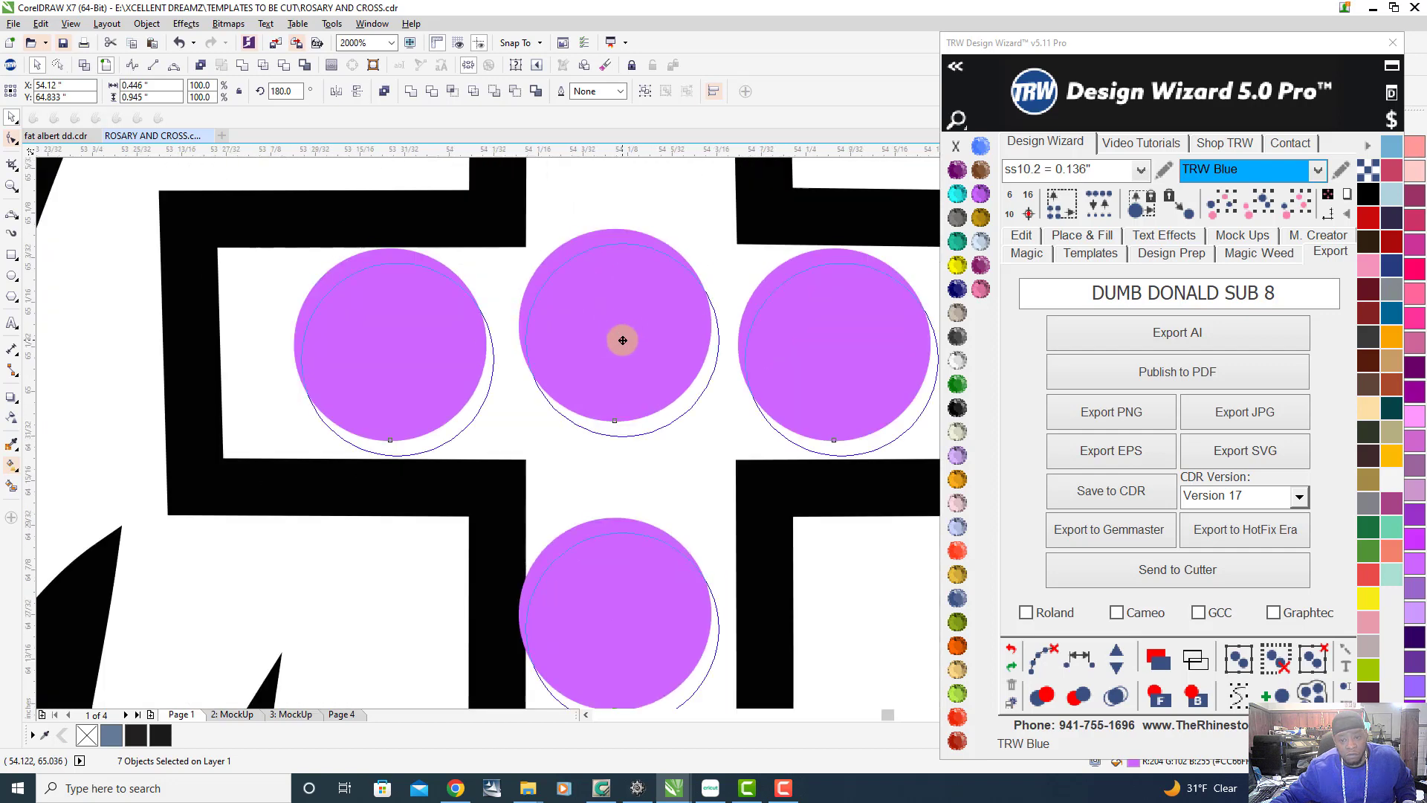
pyautogui.scroll(-3, 622, 335)
pyautogui.scroll(-4, 687, 315)
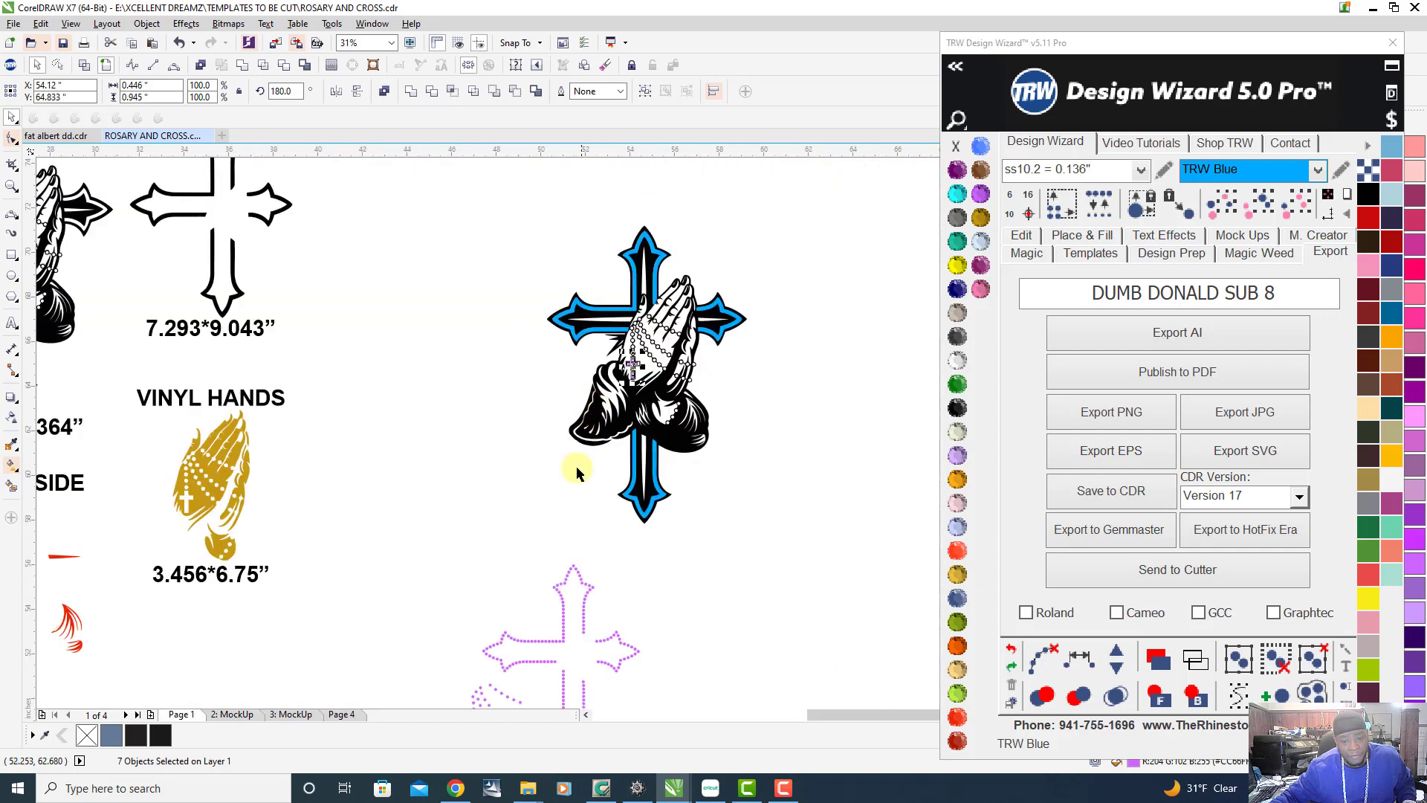
# Select the top and left arm stones of the copied stone layout with Freehand Pick and move them onto the assembled cross
pyautogui.scroll(2, 552, 677)
pyautogui.scroll(-1, 371, 247)
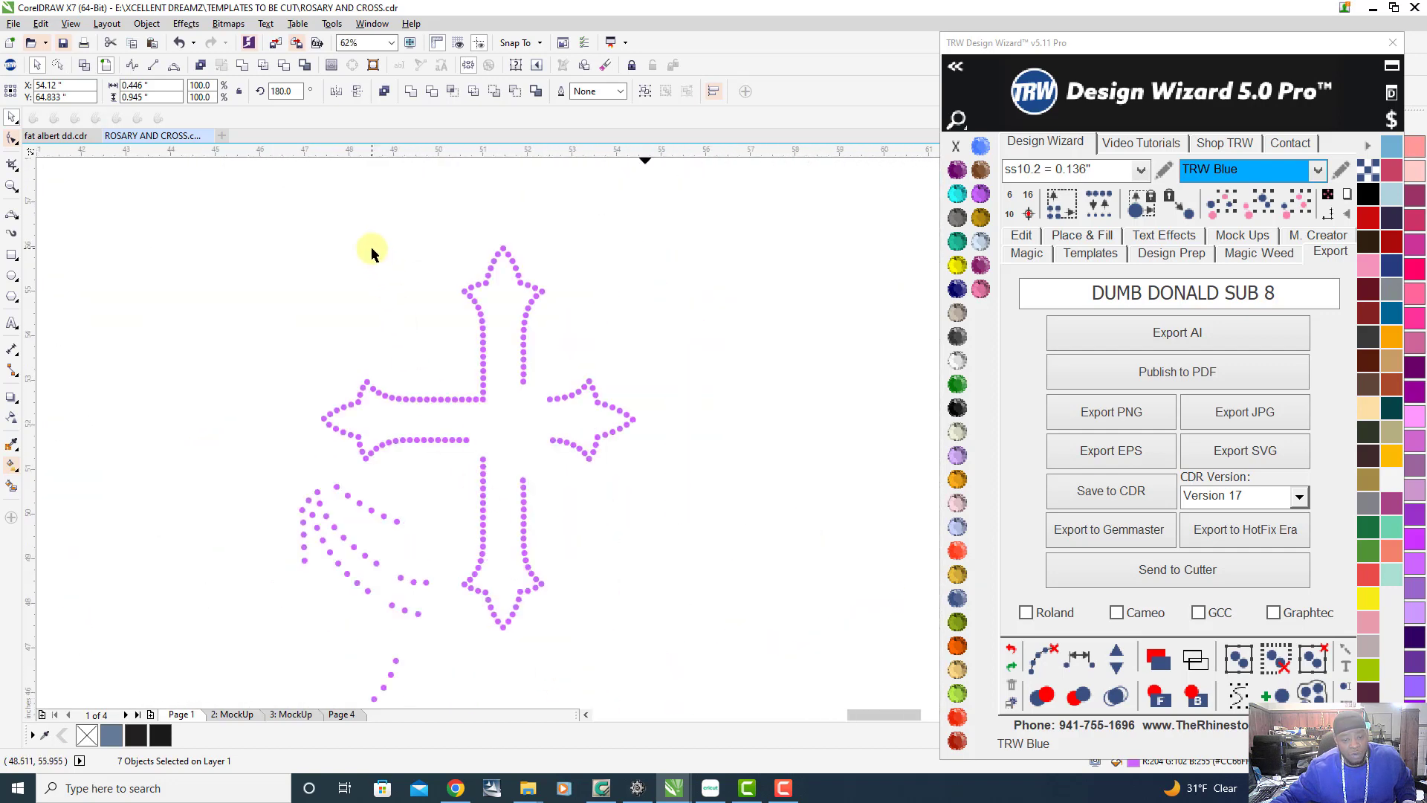
pyautogui.scroll(1, 367, 243)
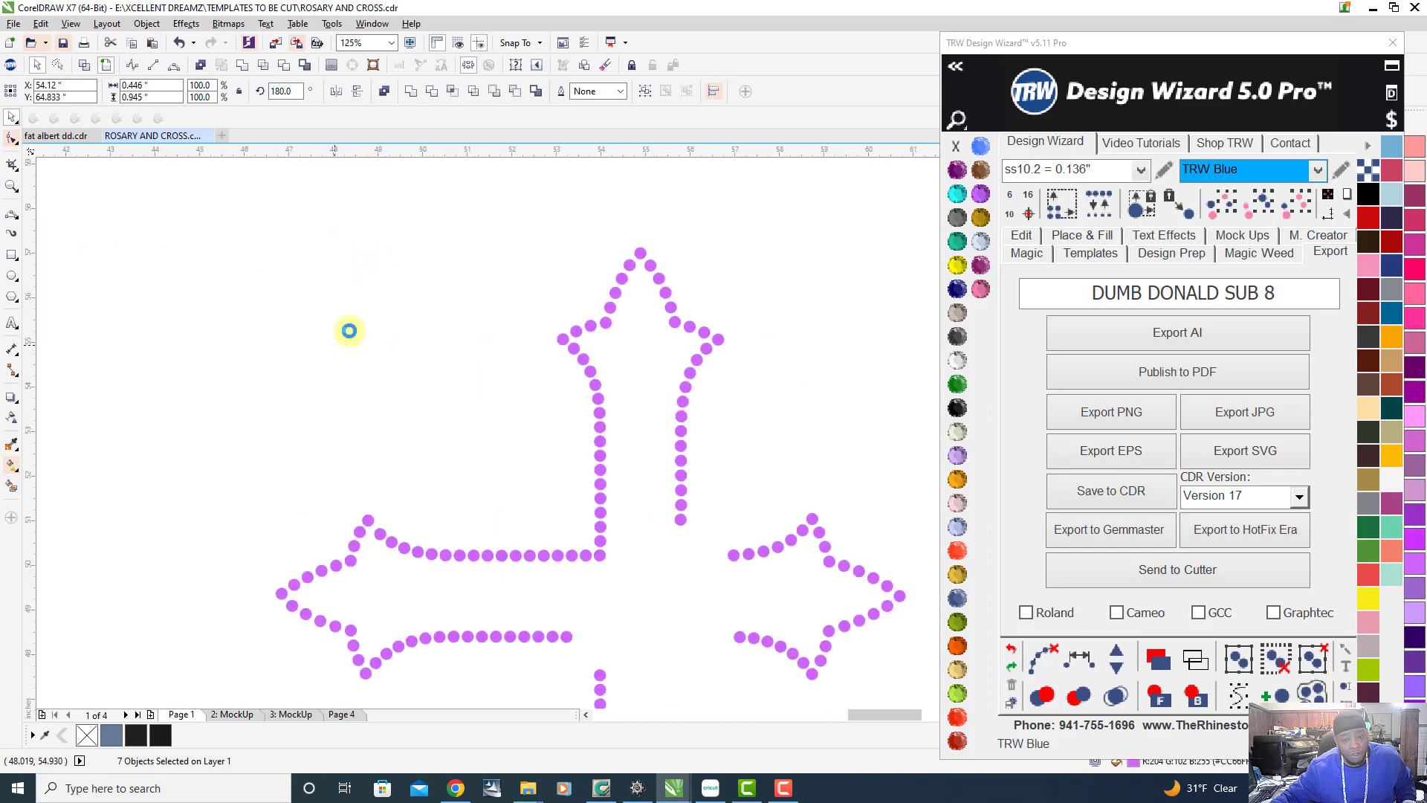
pyautogui.scroll(-1, 350, 328)
pyautogui.click(12, 122)
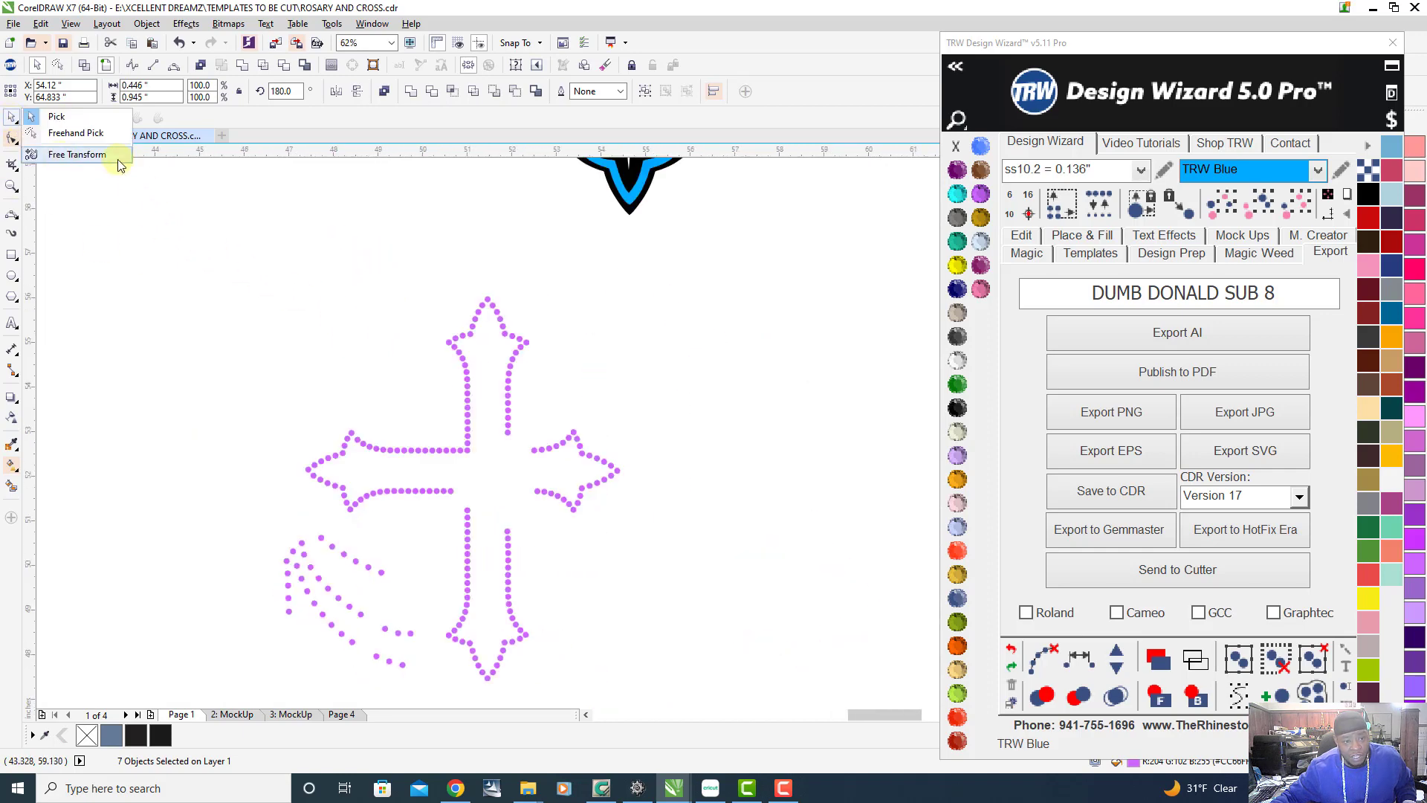
pyautogui.click(104, 136)
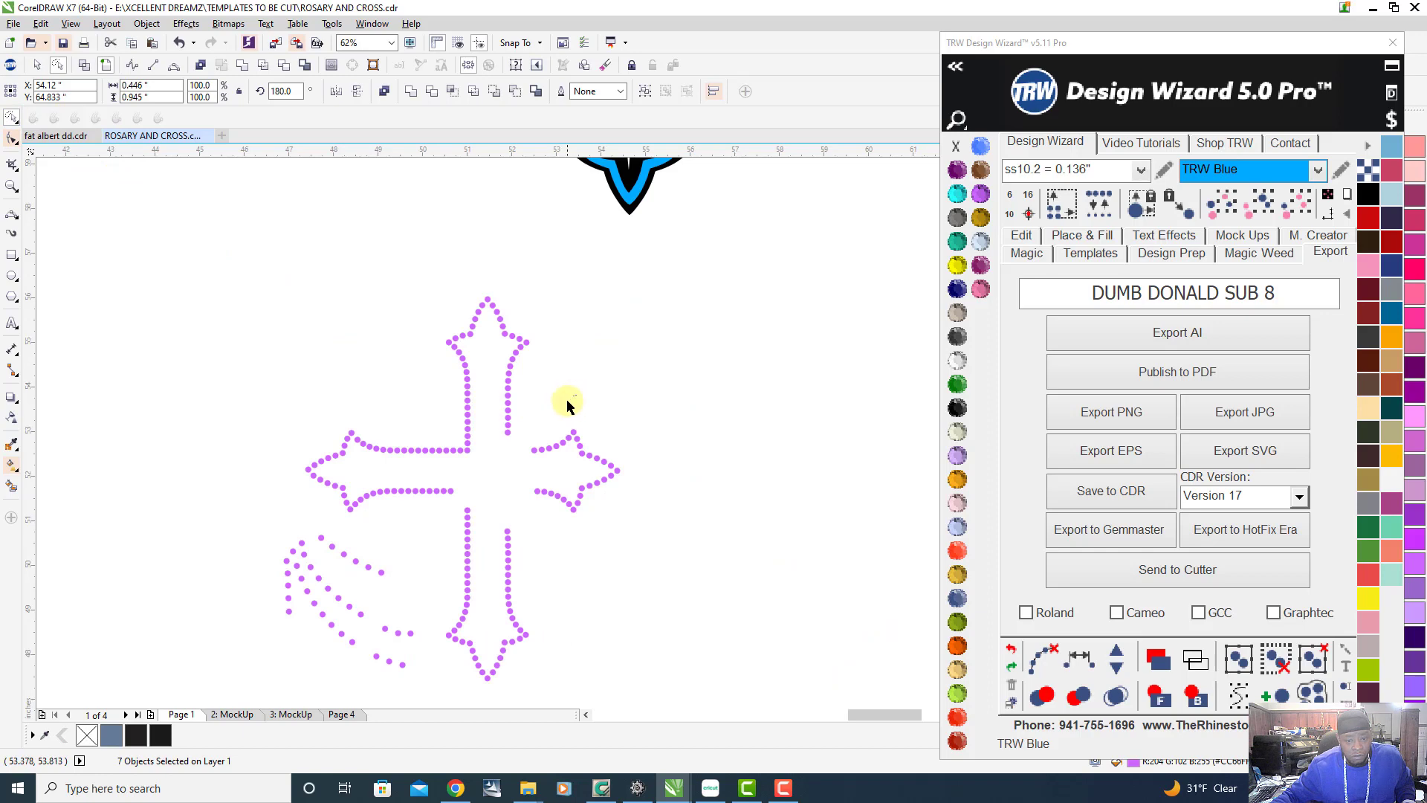
pyautogui.moveTo(417, 523)
pyautogui.mouseDown()
pyautogui.moveTo(354, 526)
pyautogui.moveTo(281, 350)
pyautogui.moveTo(557, 261)
pyautogui.moveTo(389, 509)
pyautogui.mouseUp()
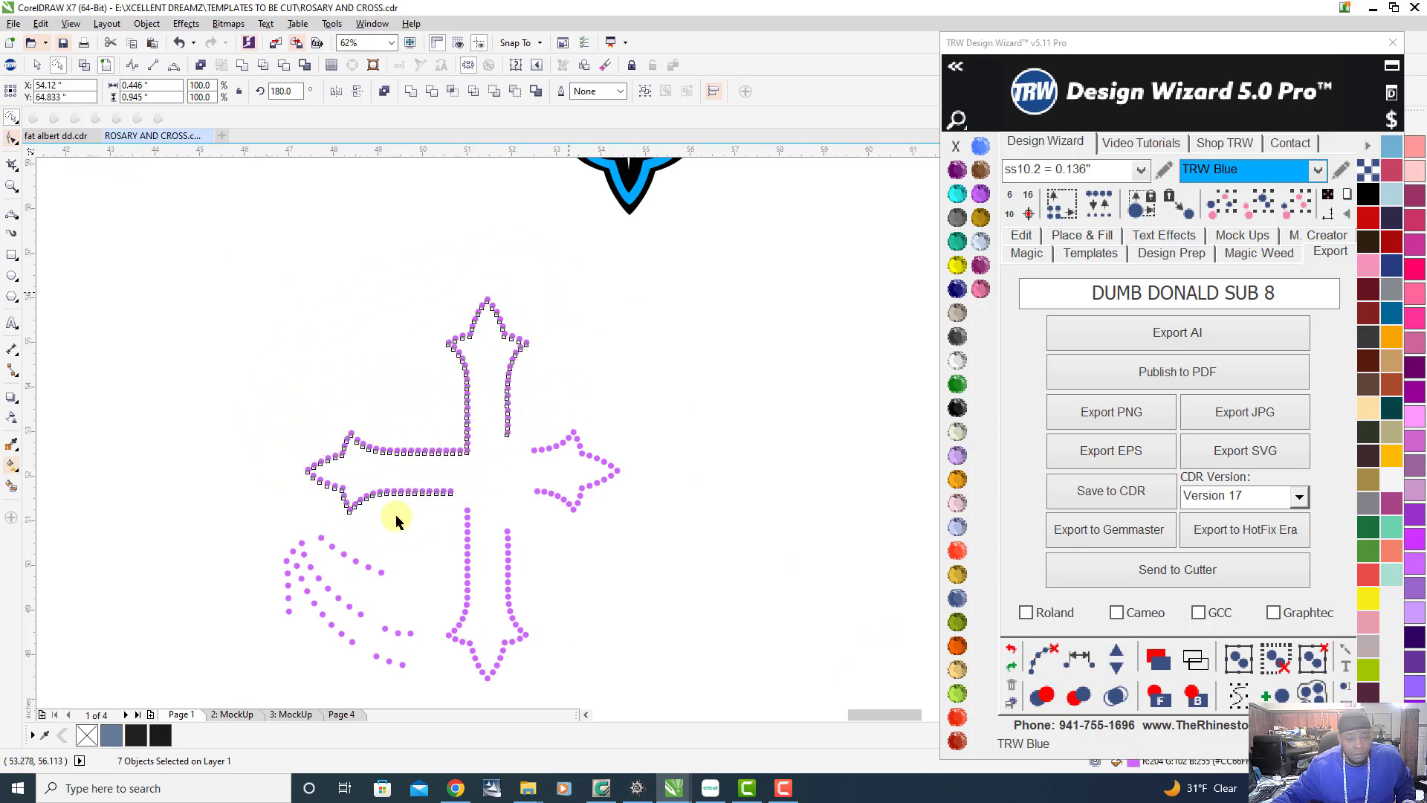
pyautogui.scroll(-1, 449, 527)
pyautogui.scroll(-1, 449, 528)
pyautogui.scroll(1, 460, 410)
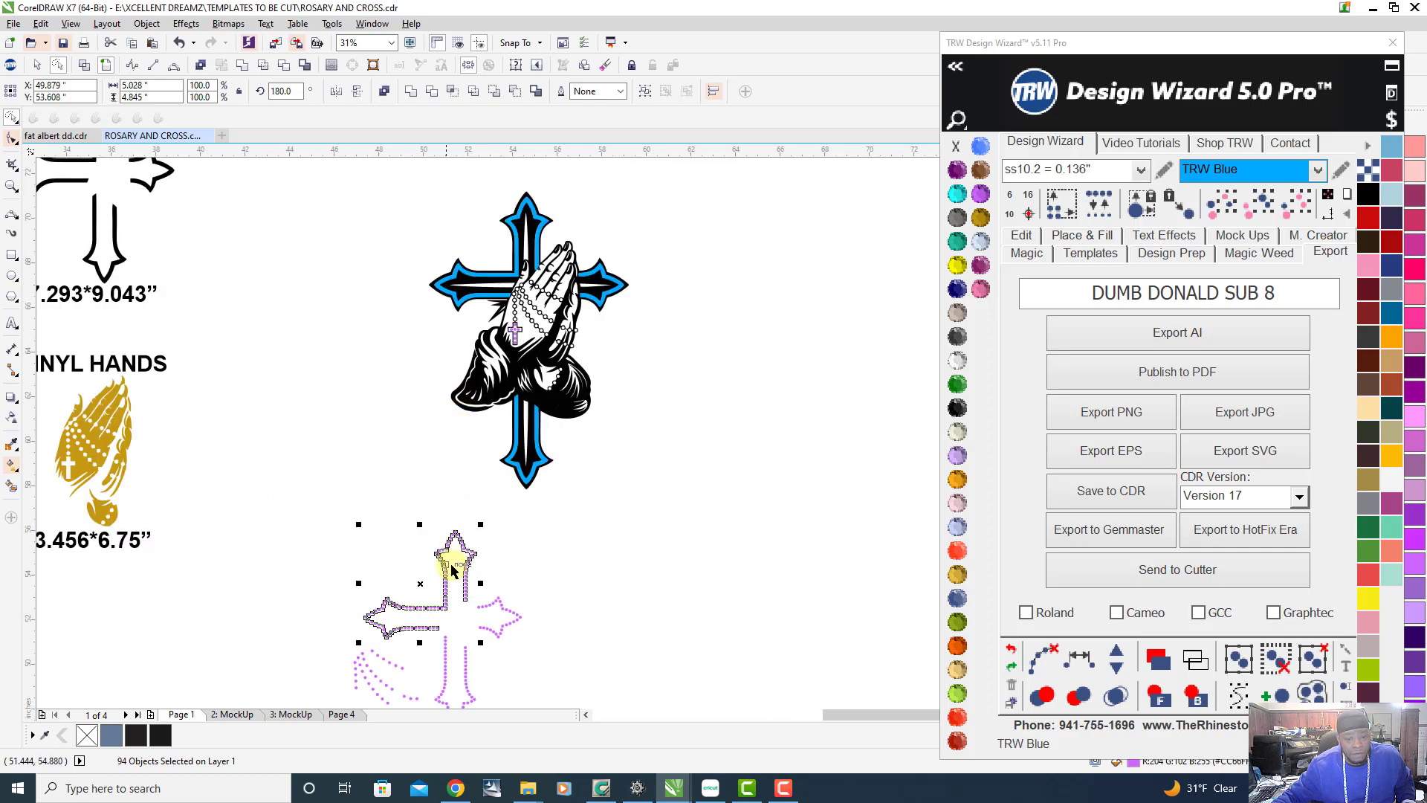
pyautogui.moveTo(421, 584)
pyautogui.mouseDown()
pyautogui.moveTo(485, 355)
pyautogui.moveTo(493, 242)
pyautogui.moveTo(520, 225)
pyautogui.mouseUp()
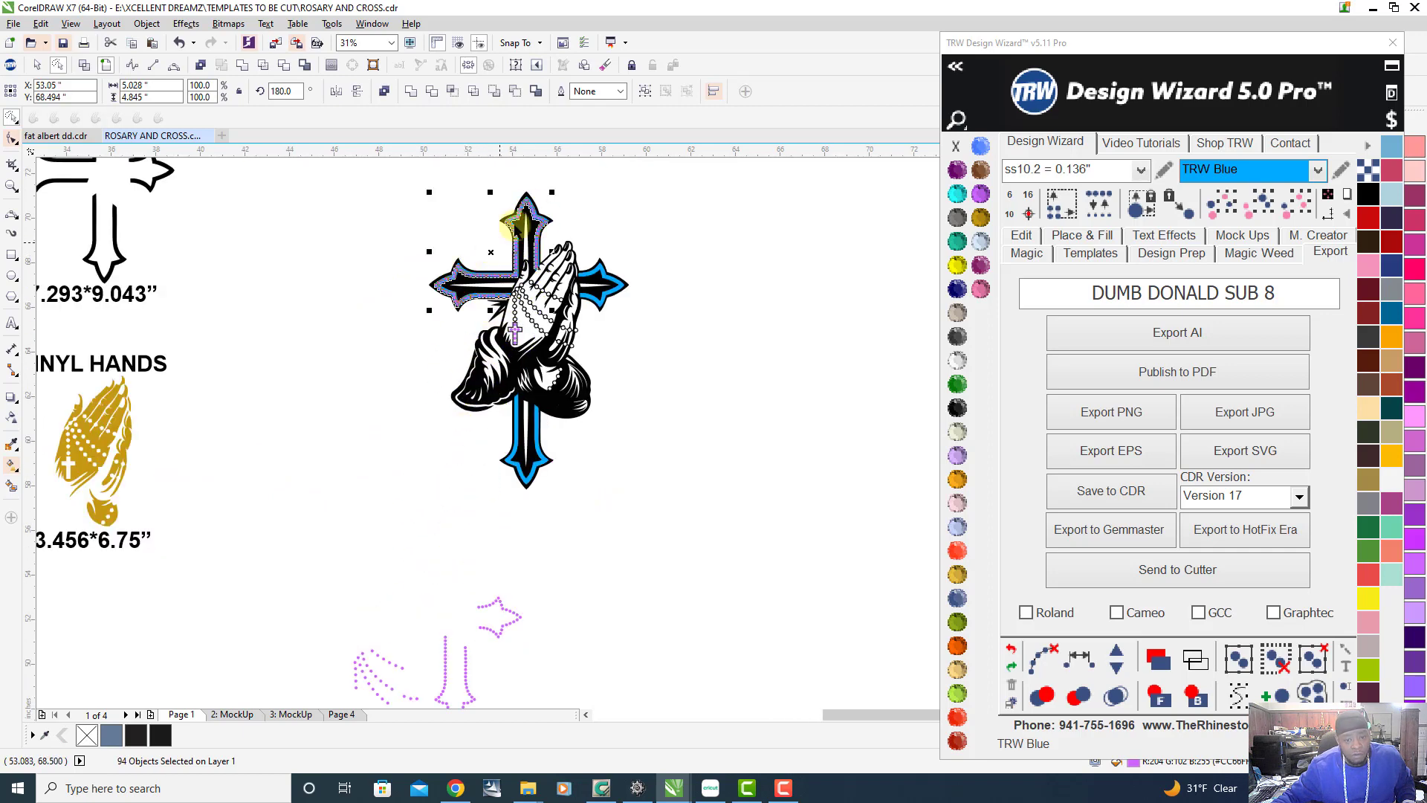
# Fine-align the top and left arm stones within the blue flock band and check their fit at the cross's upper tip
pyautogui.scroll(3, 520, 225)
pyautogui.scroll(6, 605, 329)
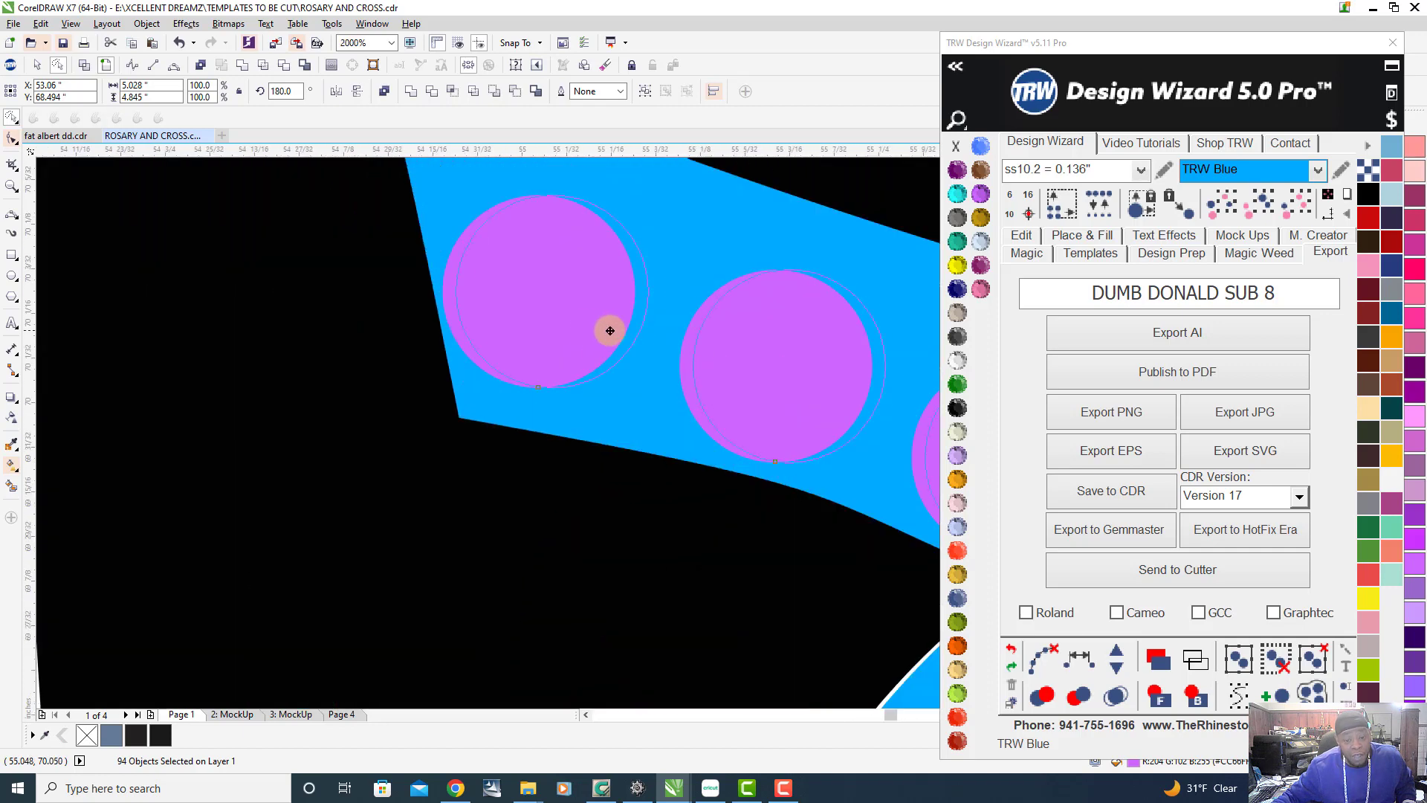
pyautogui.scroll(-6, 621, 329)
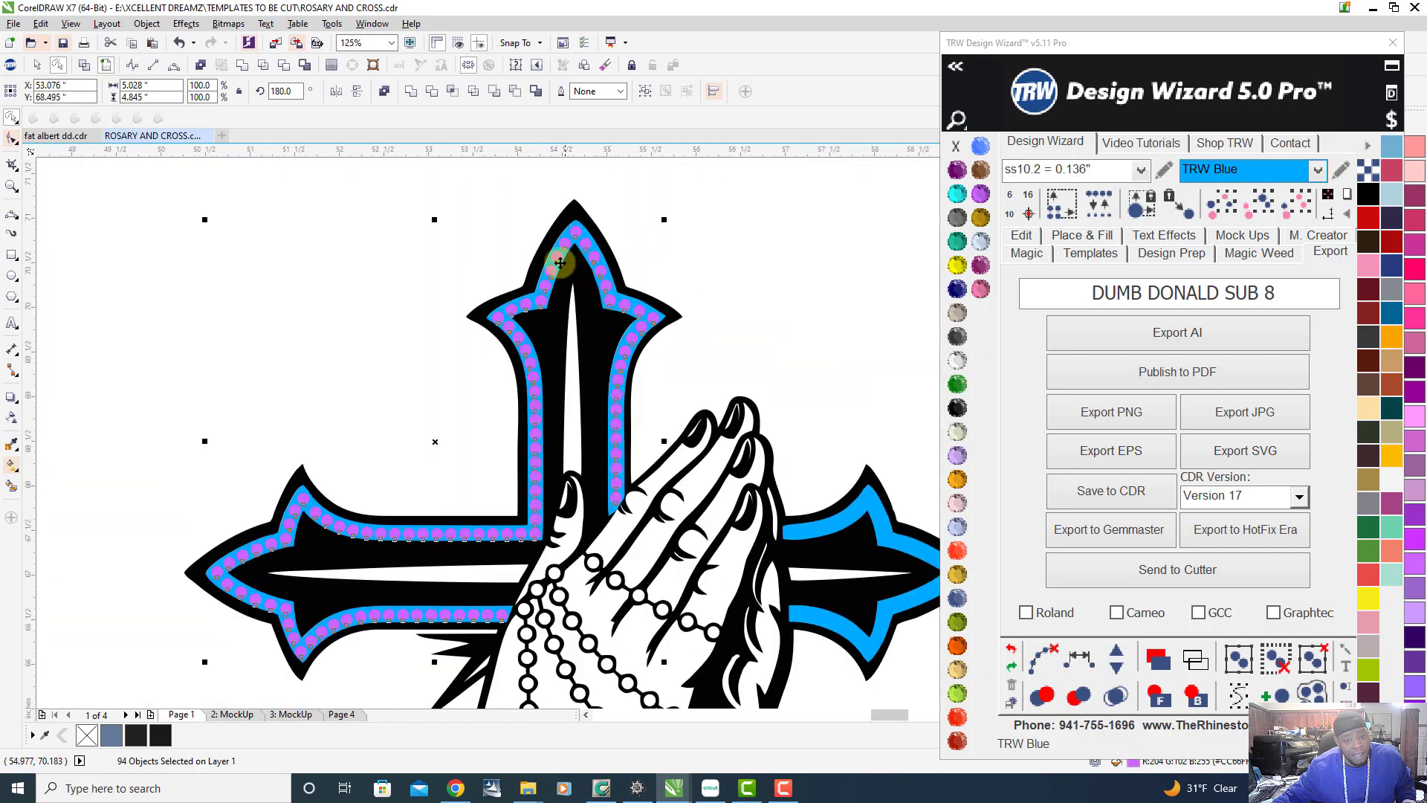
pyautogui.scroll(2, 552, 251)
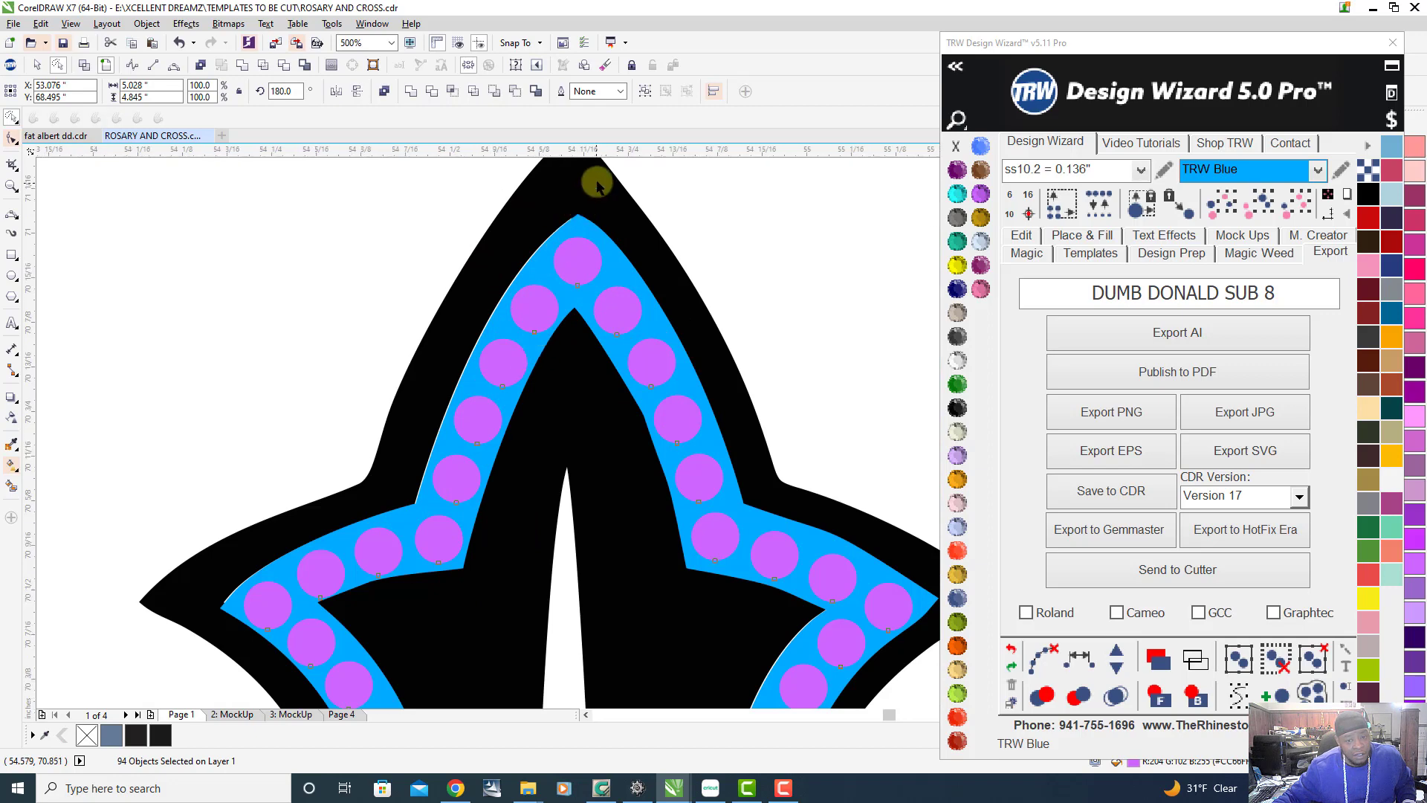
pyautogui.scroll(5, 576, 227)
pyautogui.scroll(3, 489, 341)
pyautogui.click(578, 359)
pyautogui.scroll(-7, 497, 211)
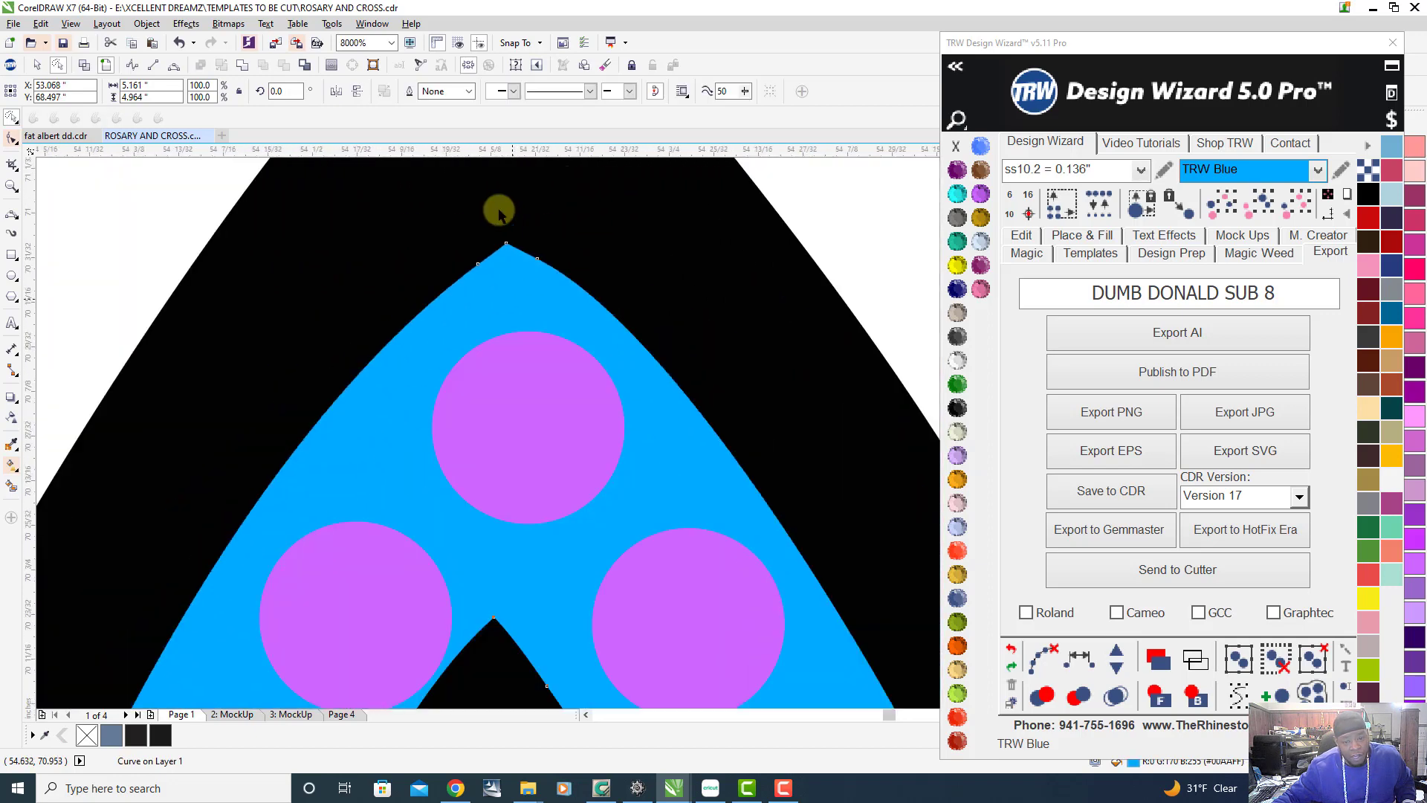
pyautogui.scroll(-5, 498, 199)
pyautogui.scroll(-4, 559, 366)
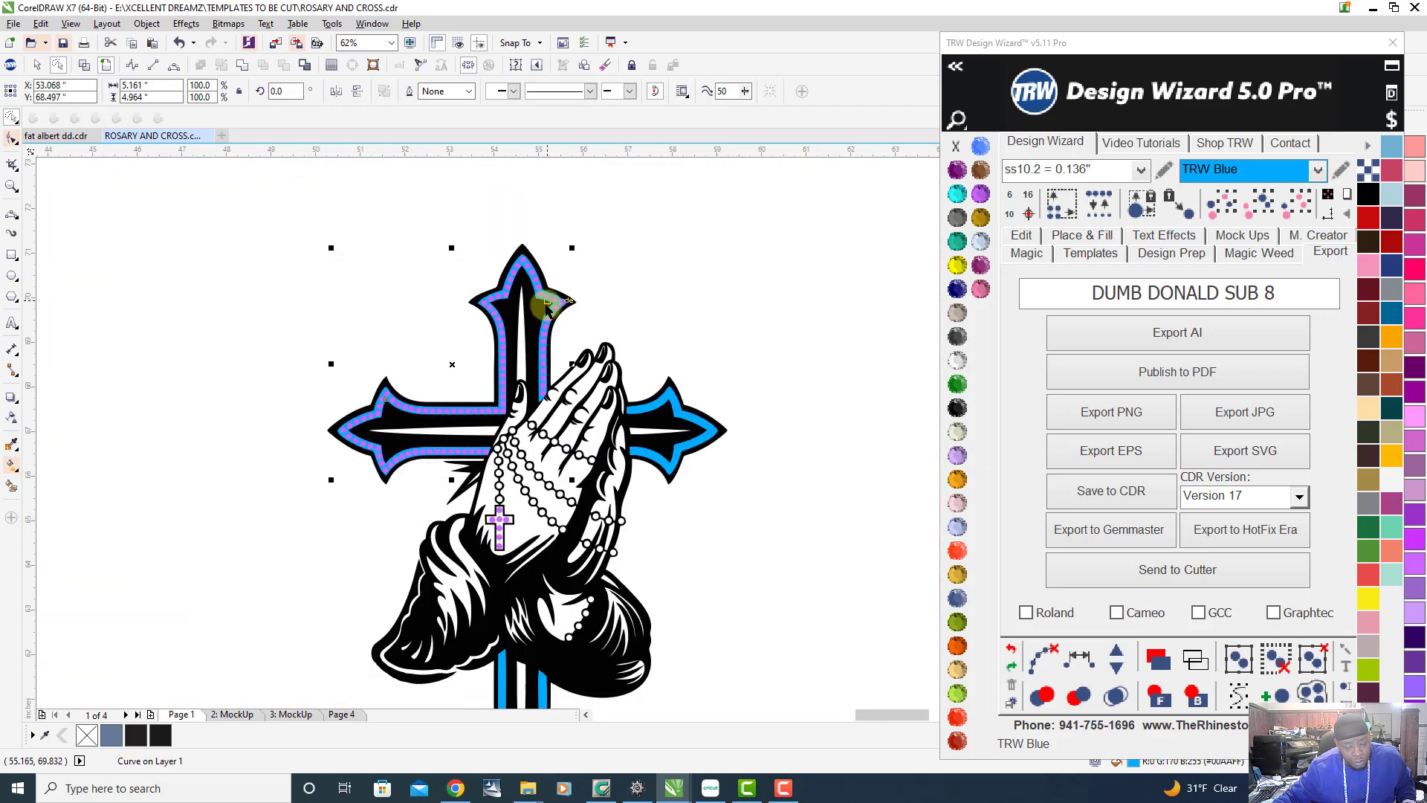
# Select the right arm stones in the copied stone layout and move them onto the right arm of the assembled cross
pyautogui.scroll(2, 563, 392)
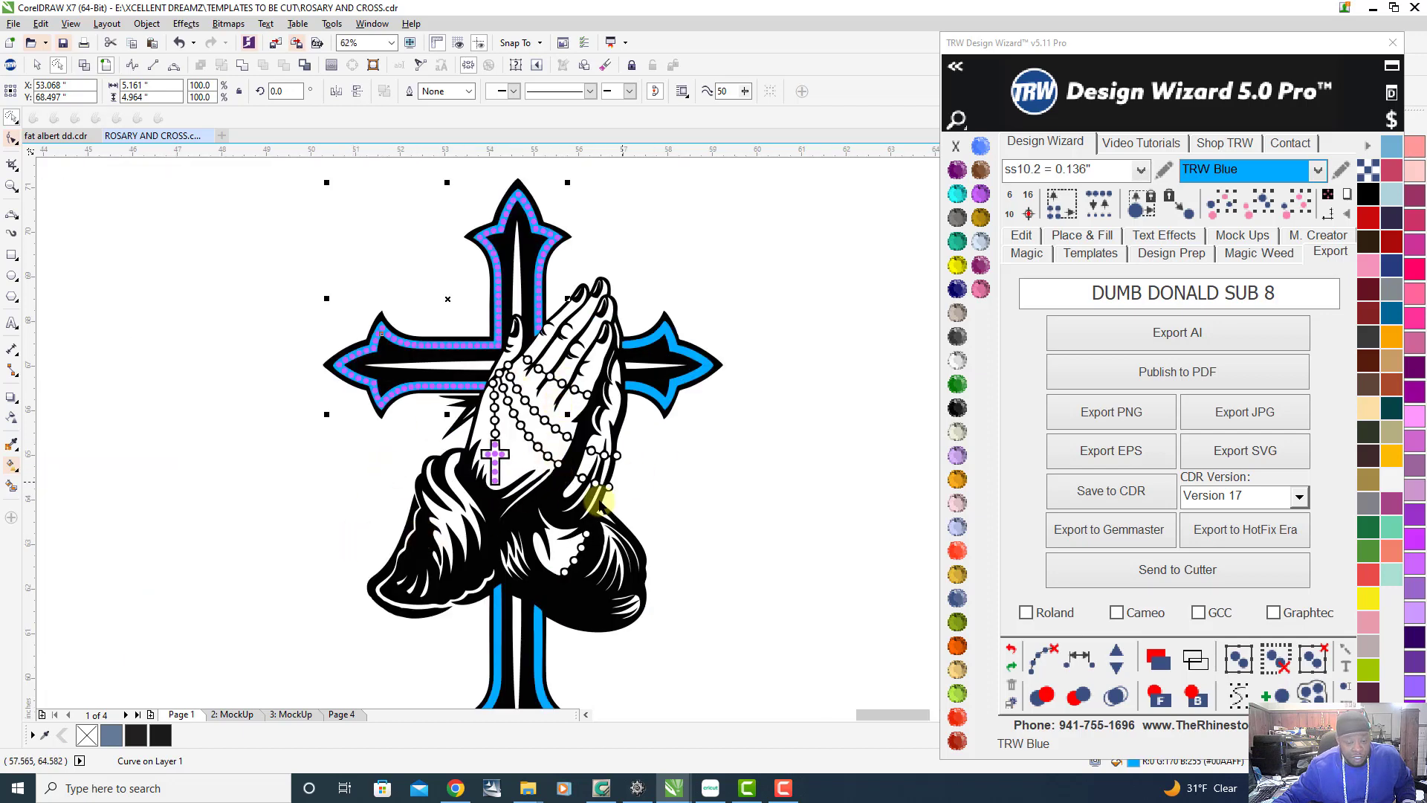
pyautogui.scroll(-1, 525, 439)
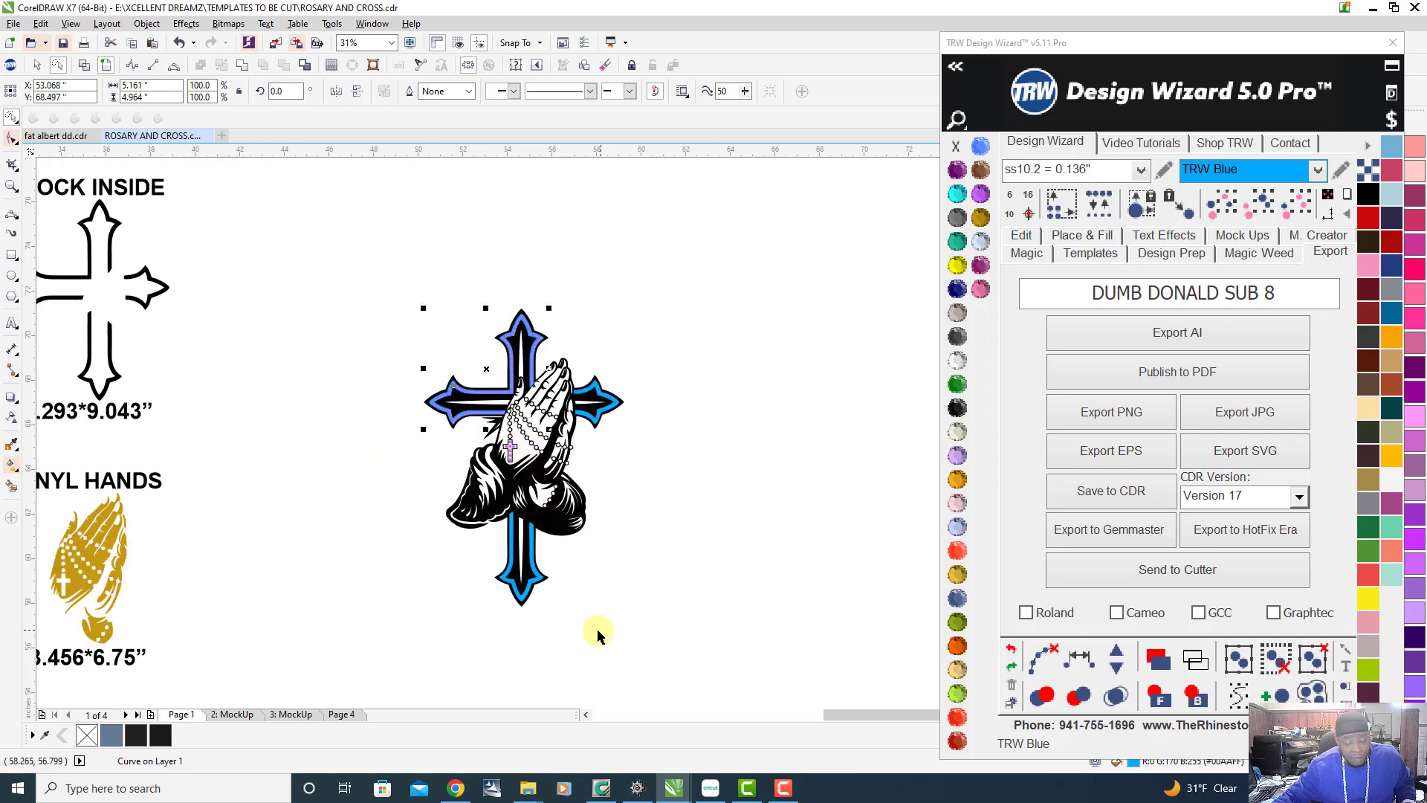
pyautogui.scroll(2, 564, 617)
pyautogui.scroll(-2, 510, 479)
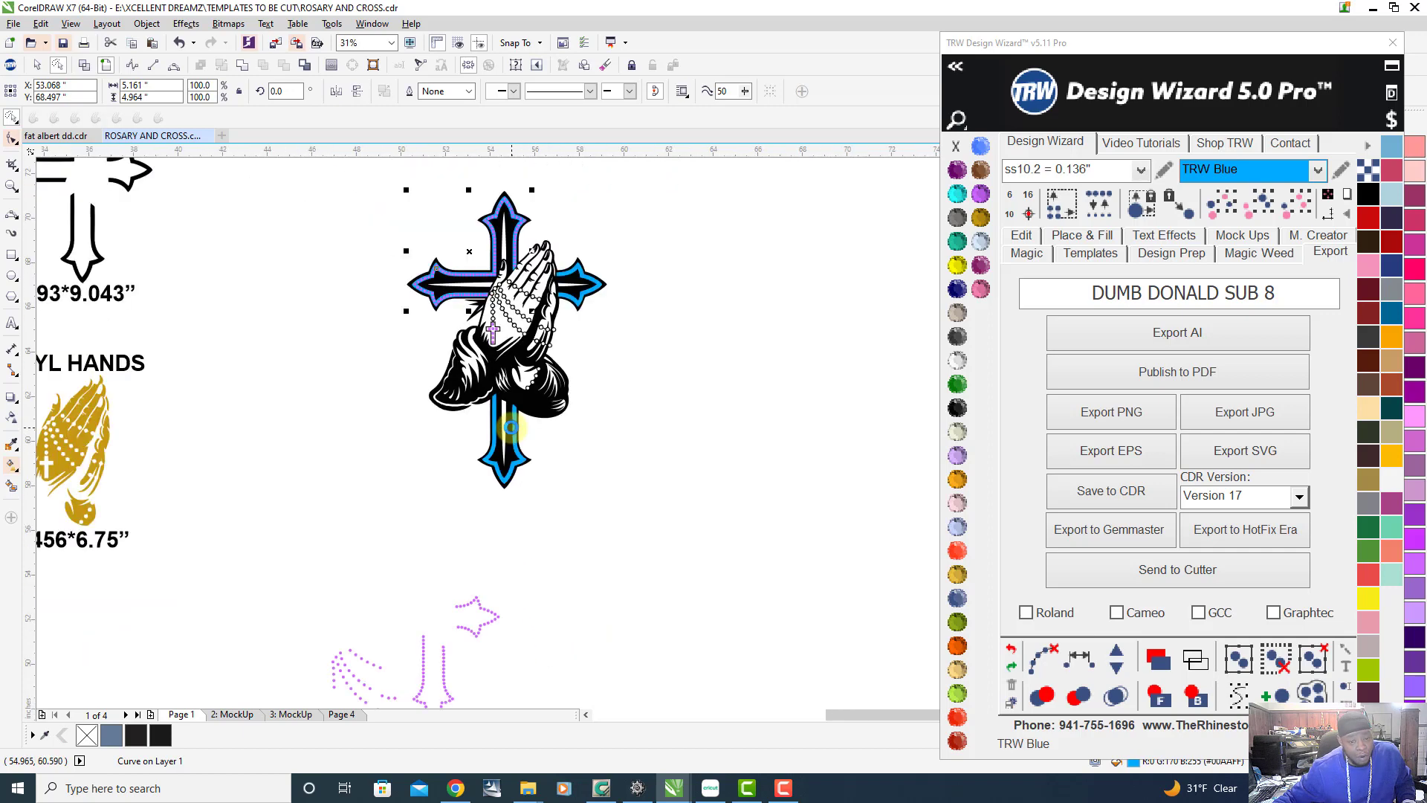
pyautogui.scroll(-1, 425, 445)
pyautogui.scroll(2, 457, 542)
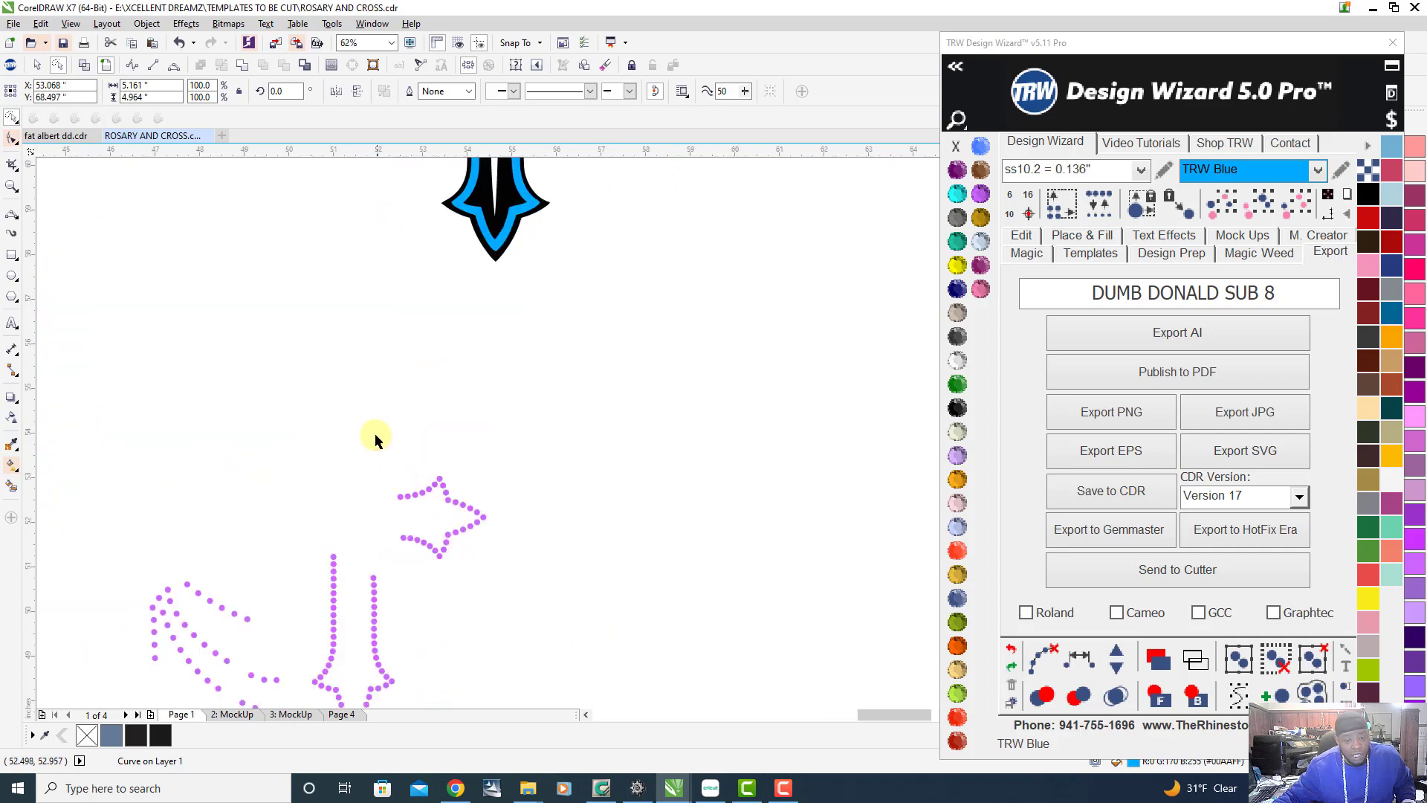
pyautogui.moveTo(375, 432)
pyautogui.mouseDown()
pyautogui.moveTo(396, 476)
pyautogui.moveTo(500, 559)
pyautogui.mouseUp()
pyautogui.moveTo(366, 452)
pyautogui.mouseDown()
pyautogui.moveTo(398, 567)
pyautogui.moveTo(542, 500)
pyautogui.moveTo(372, 442)
pyautogui.mouseUp()
pyautogui.scroll(-1, 408, 673)
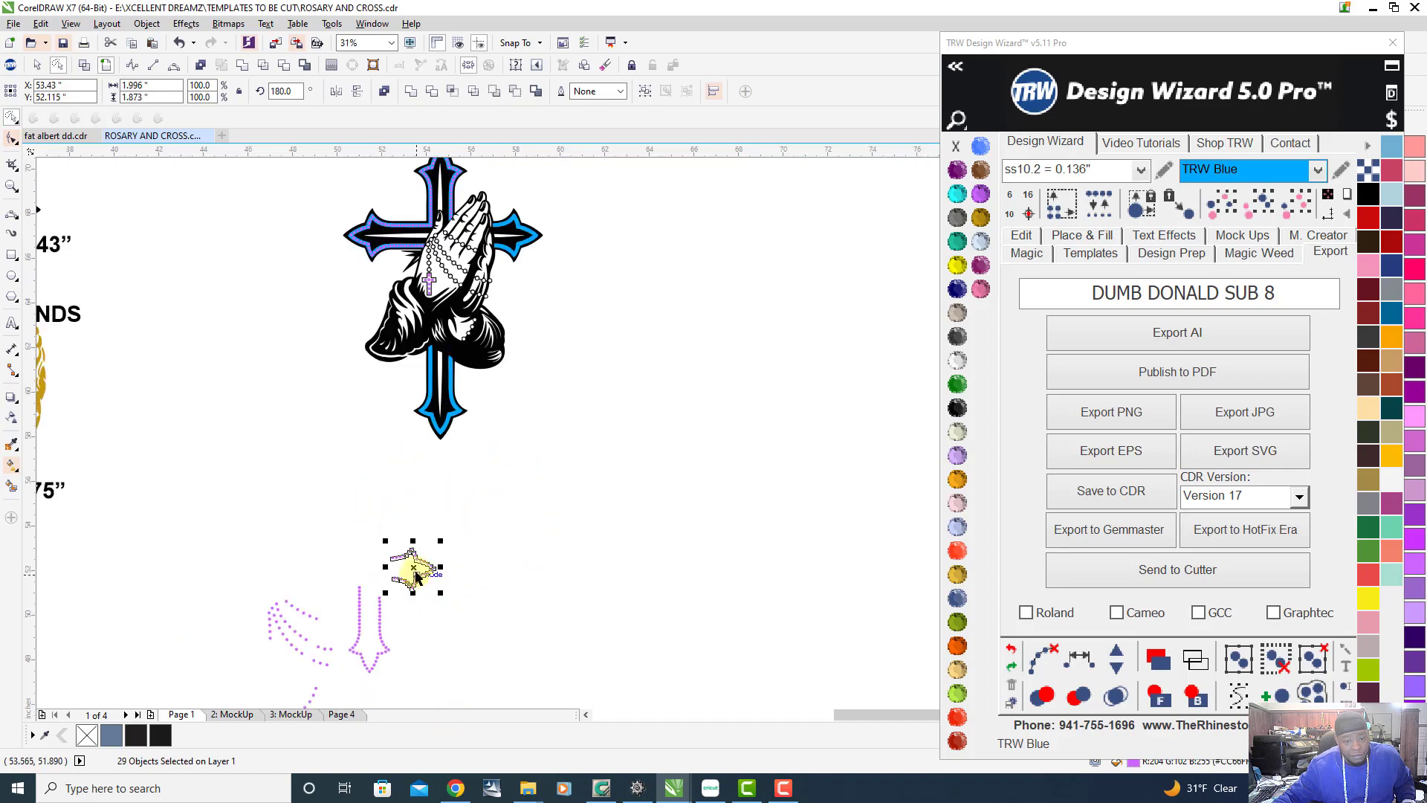
pyautogui.moveTo(411, 568); pyautogui.dragTo(506, 234)
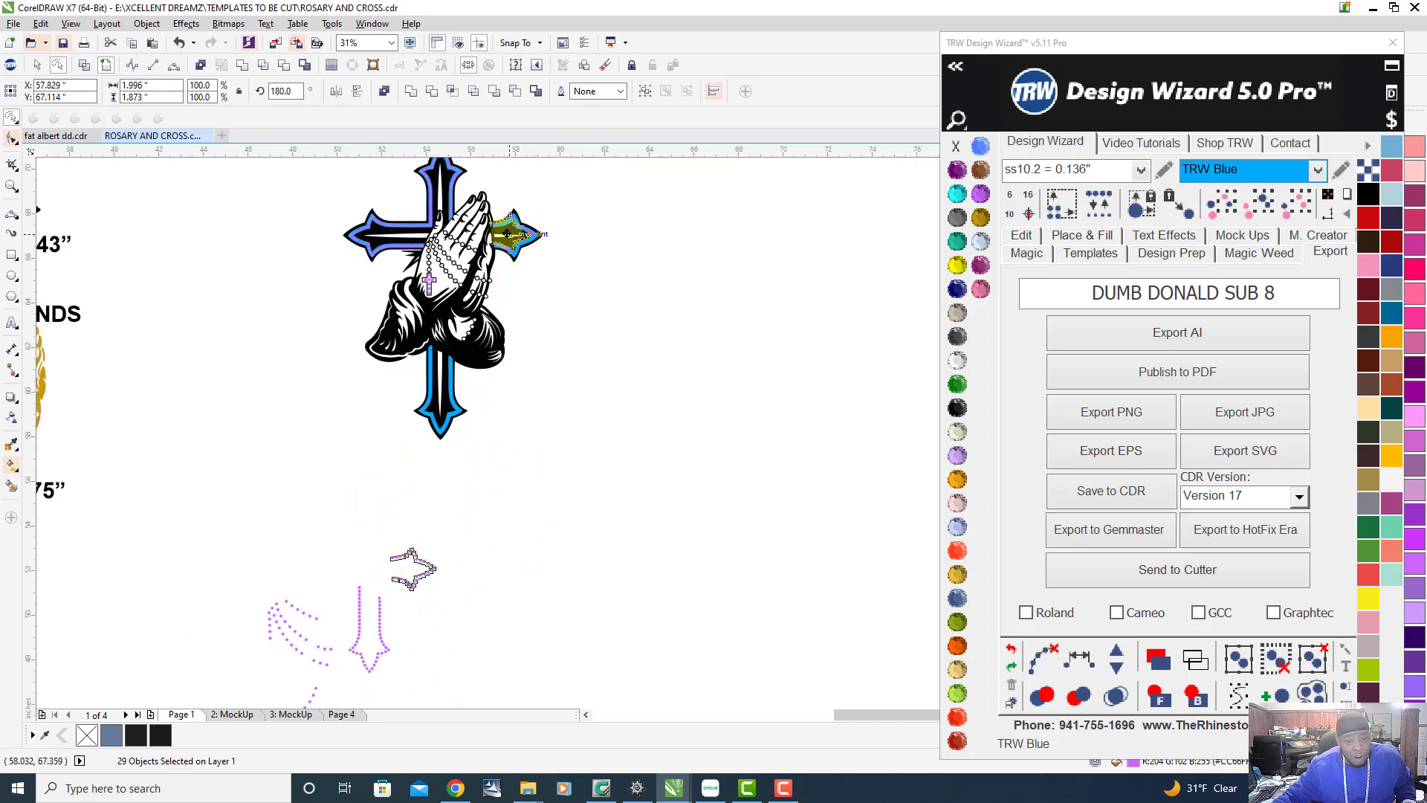
# Fine-align the right arm stones within the blue flock band and deselect them
pyautogui.scroll(4, 508, 234)
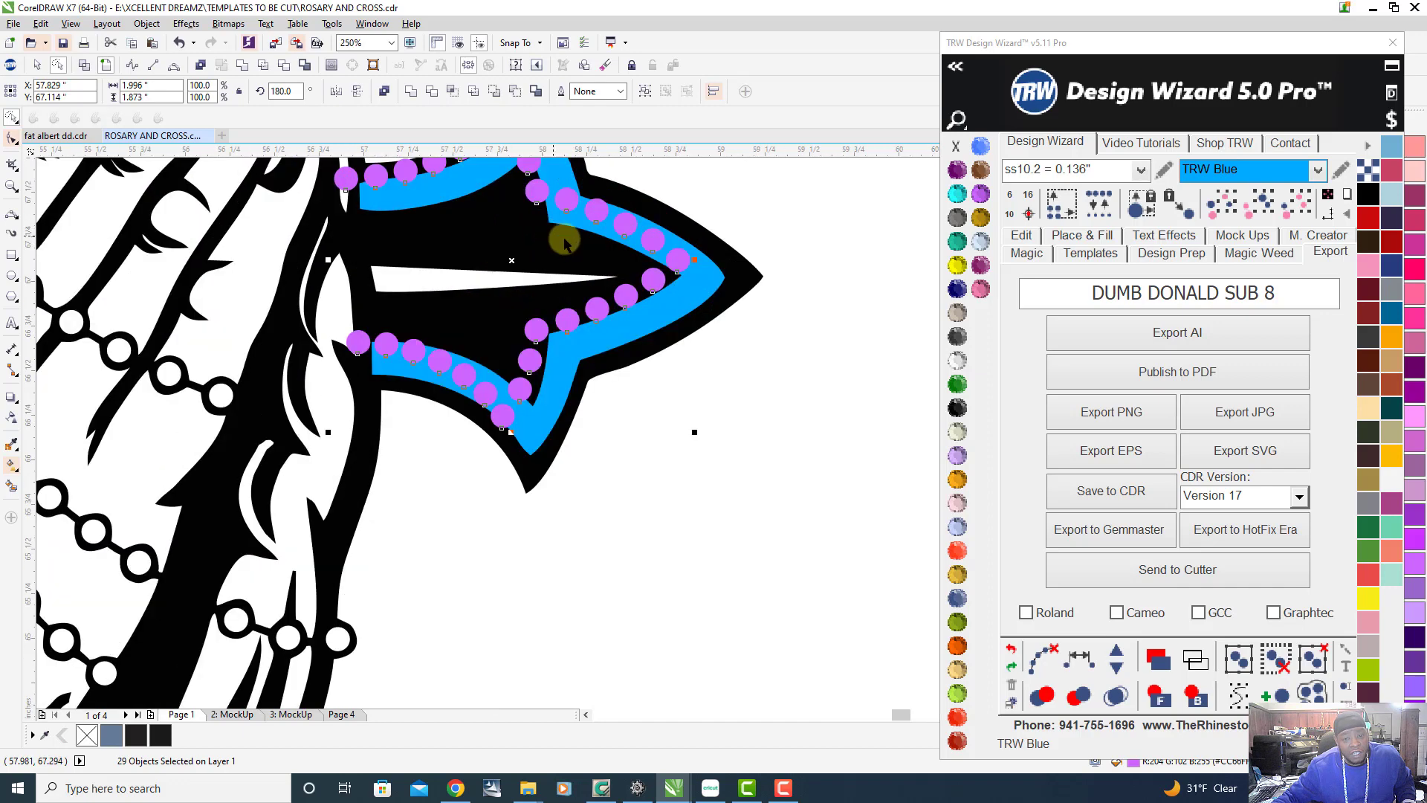
pyautogui.moveTo(793, 281); pyautogui.dragTo(853, 309)
pyautogui.scroll(-2, 805, 327)
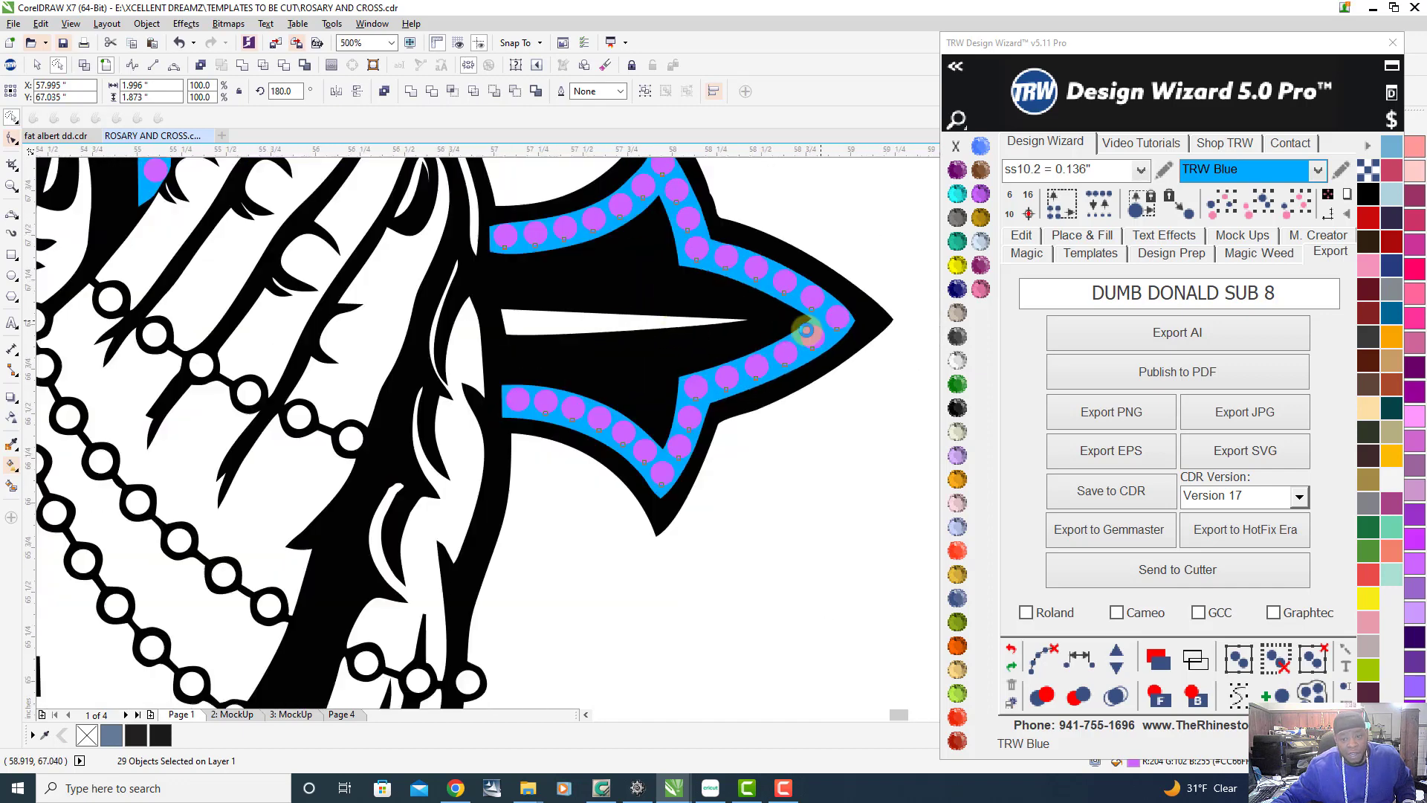
pyautogui.scroll(4, 835, 309)
pyautogui.scroll(1, 758, 373)
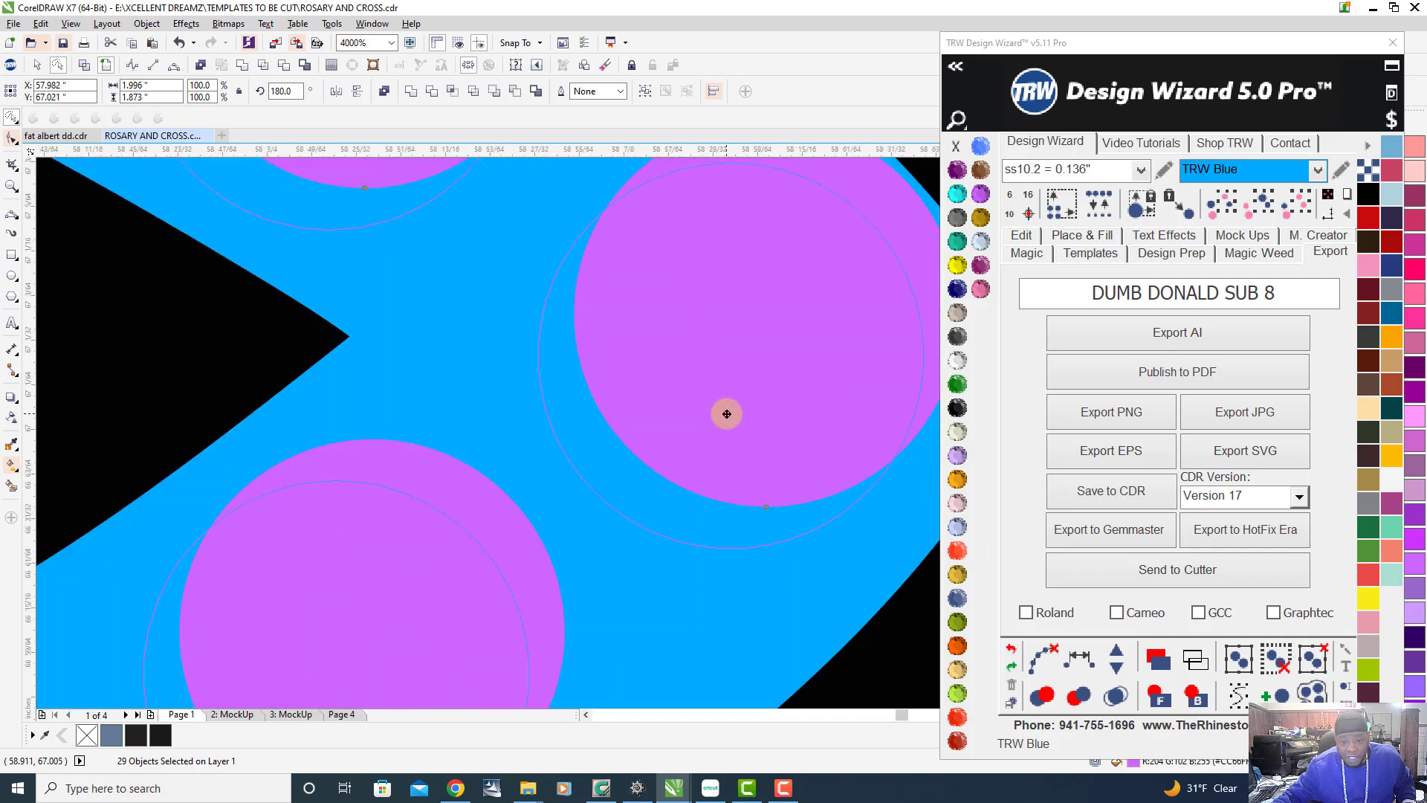
pyautogui.scroll(-3, 726, 411)
pyautogui.scroll(-1, 626, 333)
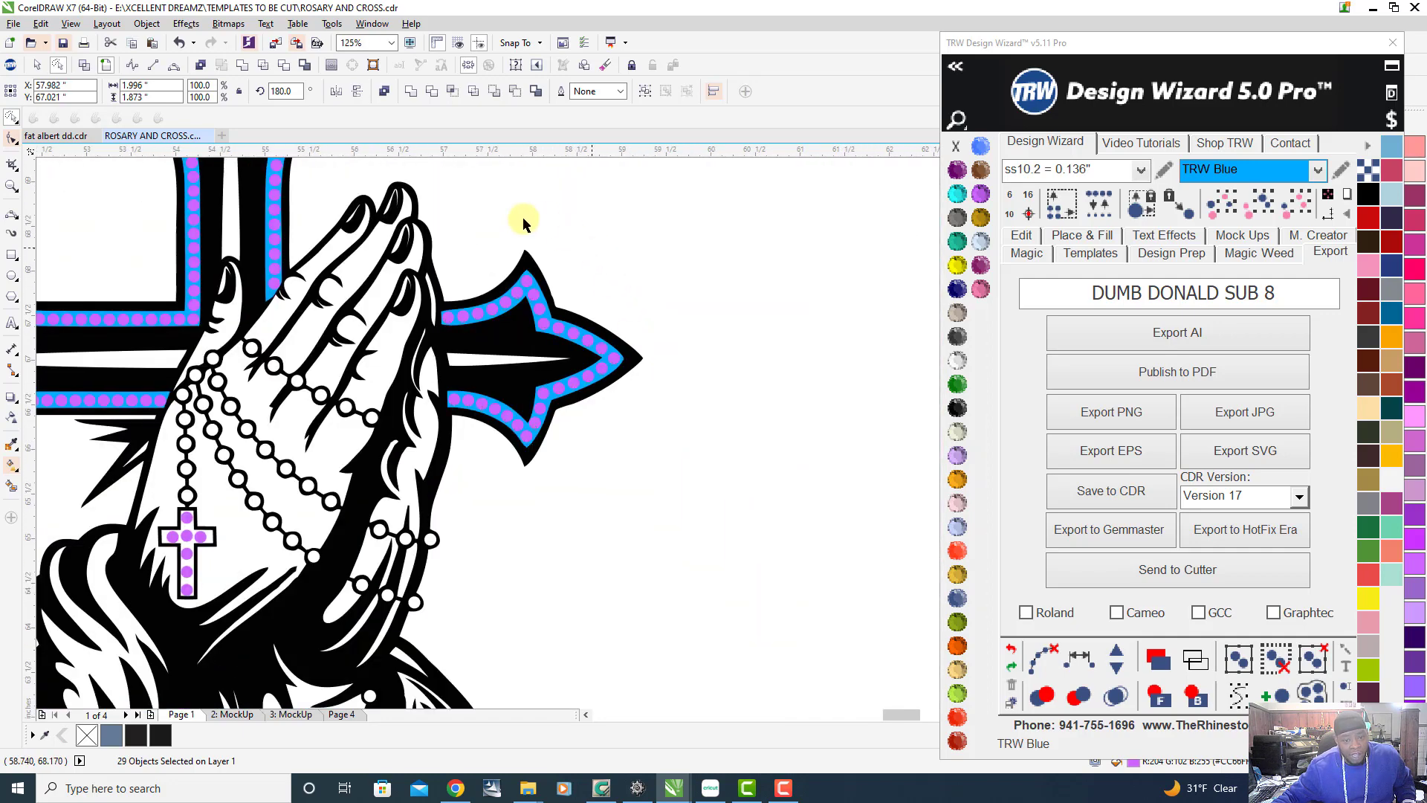
pyautogui.click(523, 222)
# Select the lower arm stones in the copied stone layout and move them onto the foot of the assembled cross
pyautogui.scroll(-2, 523, 222)
pyautogui.scroll(-2, 390, 498)
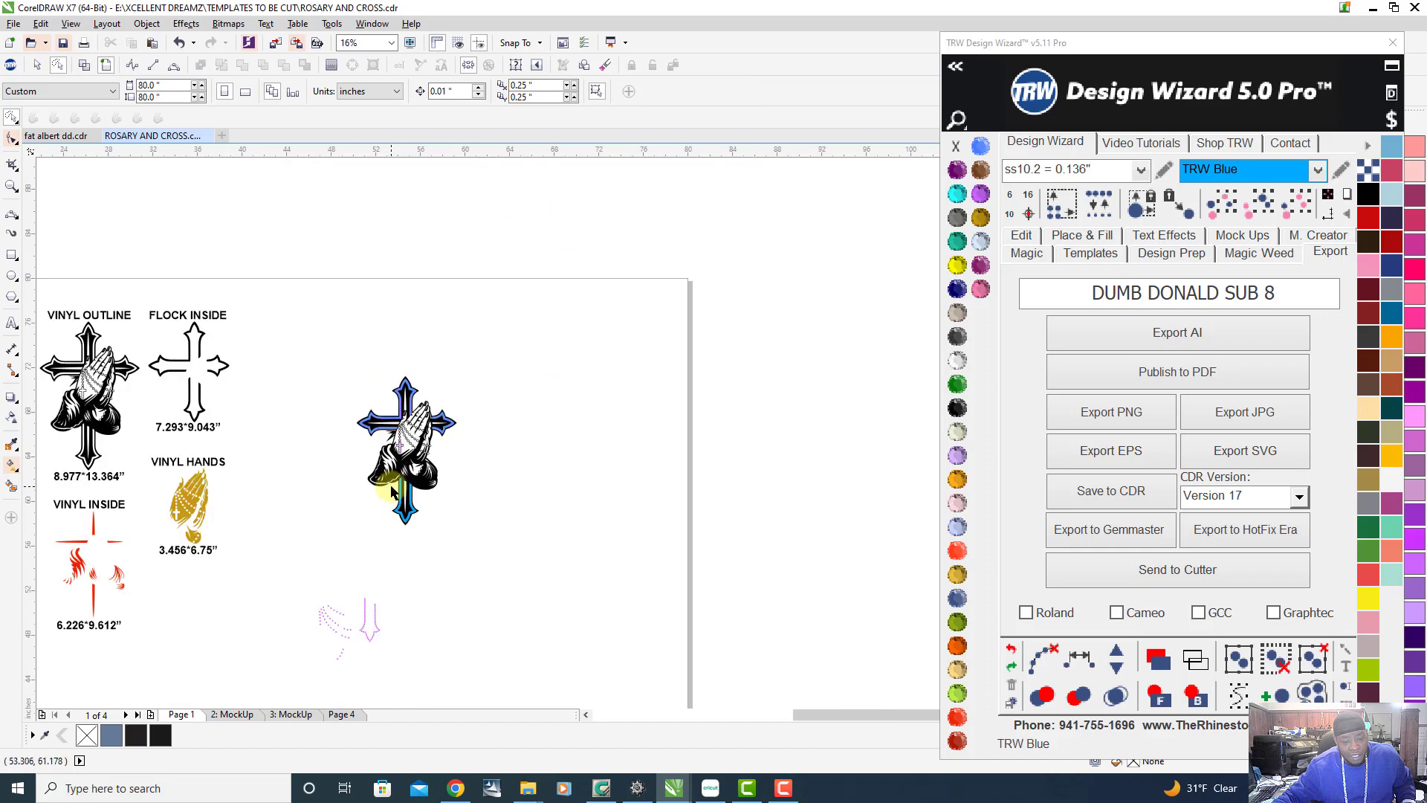
pyautogui.scroll(3, 357, 660)
pyautogui.moveTo(361, 435)
pyautogui.mouseDown()
pyautogui.moveTo(353, 513)
pyautogui.moveTo(368, 602)
pyautogui.moveTo(390, 636)
pyautogui.moveTo(462, 666)
pyautogui.moveTo(506, 564)
pyautogui.moveTo(474, 480)
pyautogui.mouseUp()
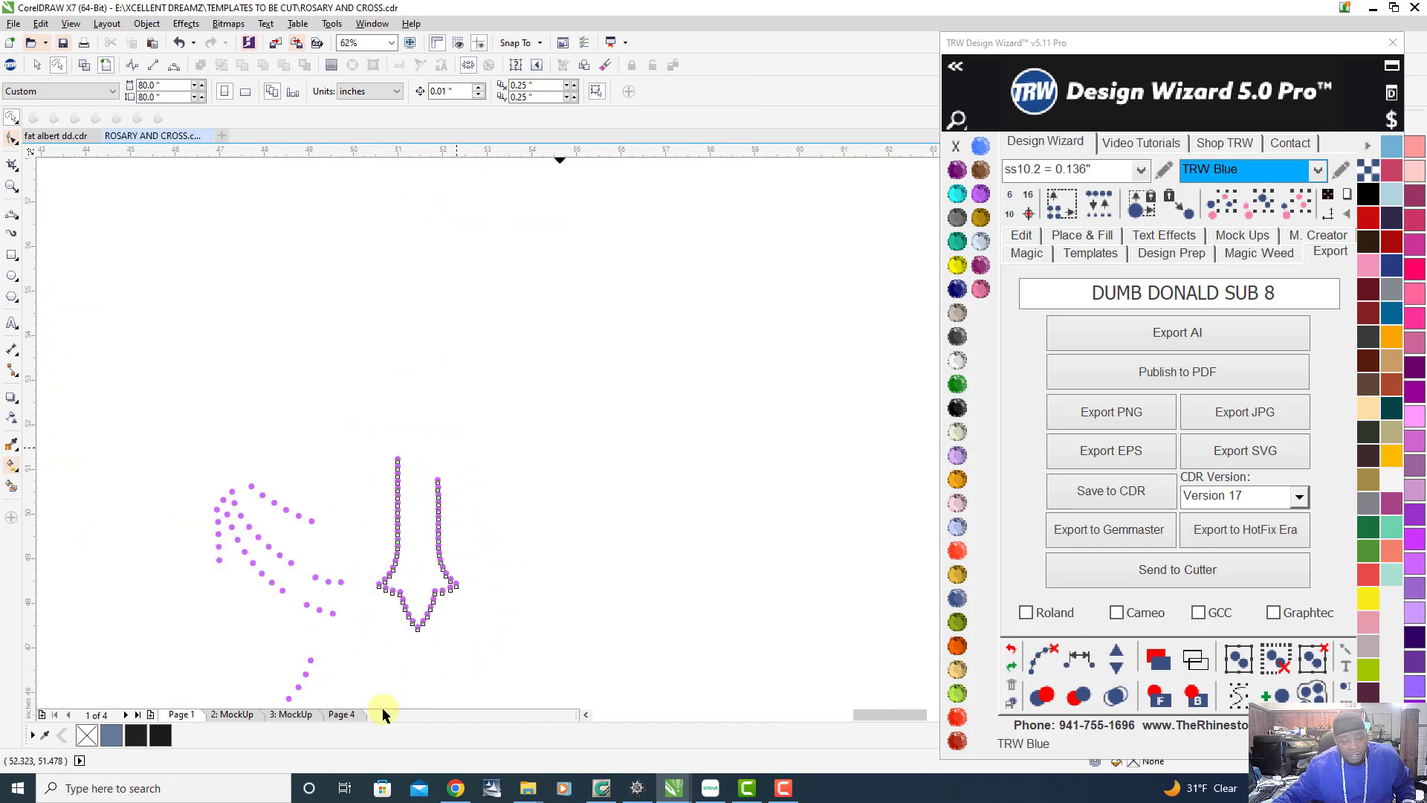
pyautogui.scroll(-2, 392, 671)
pyautogui.scroll(1, 414, 637)
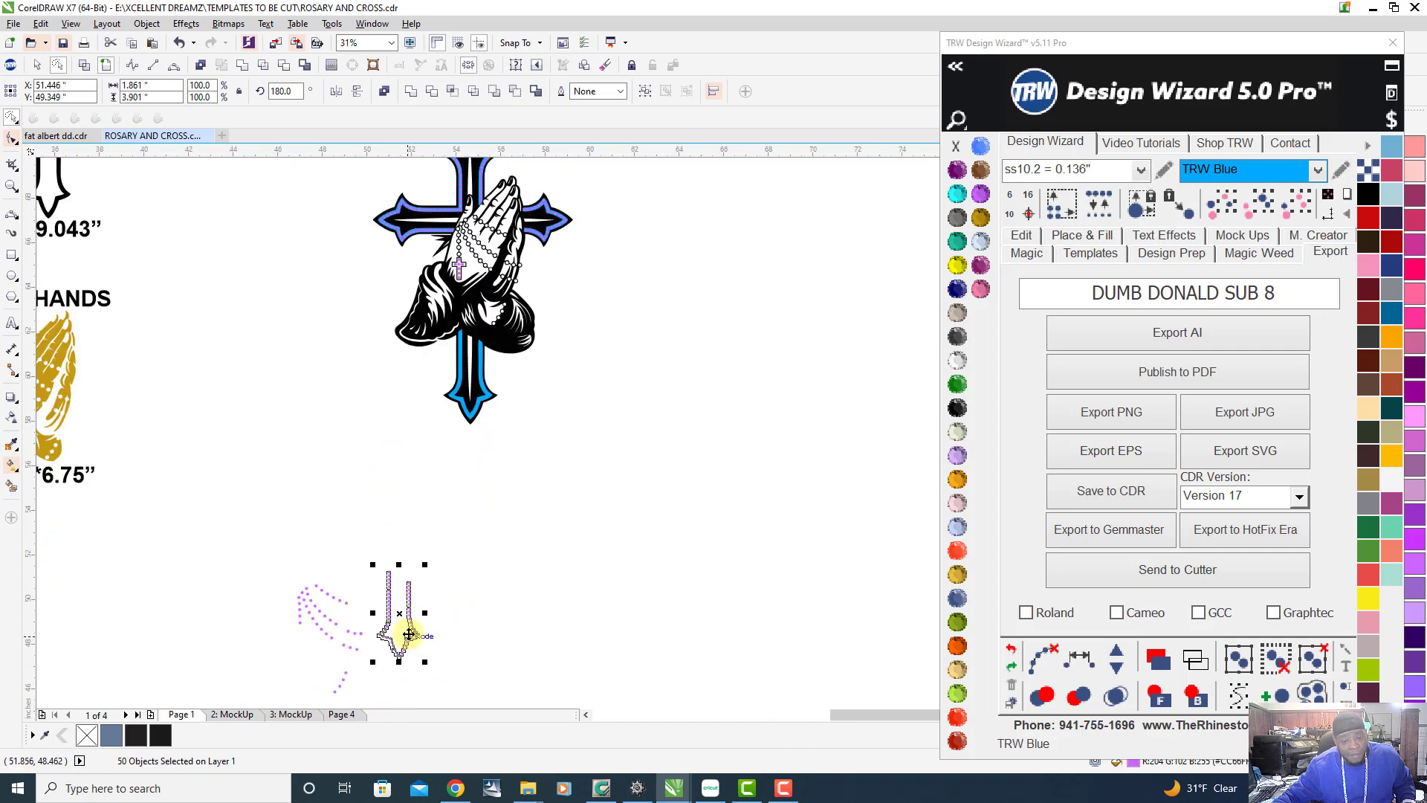
pyautogui.moveTo(399, 613); pyautogui.dragTo(464, 374)
# Fine-align the lower arm stones within the blue flock band at the foot of the cross and deselect them
pyautogui.scroll(5, 464, 373)
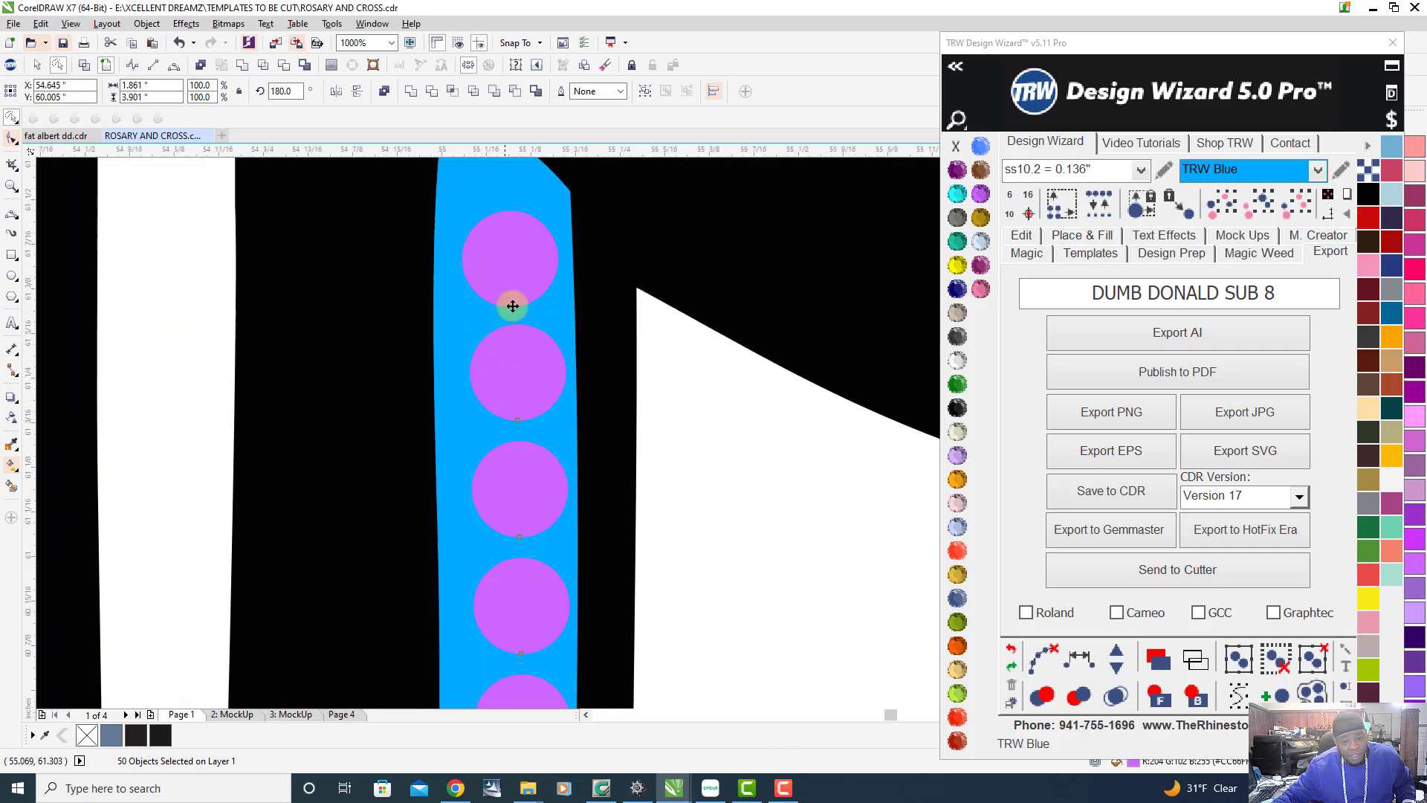
pyautogui.scroll(-4, 544, 394)
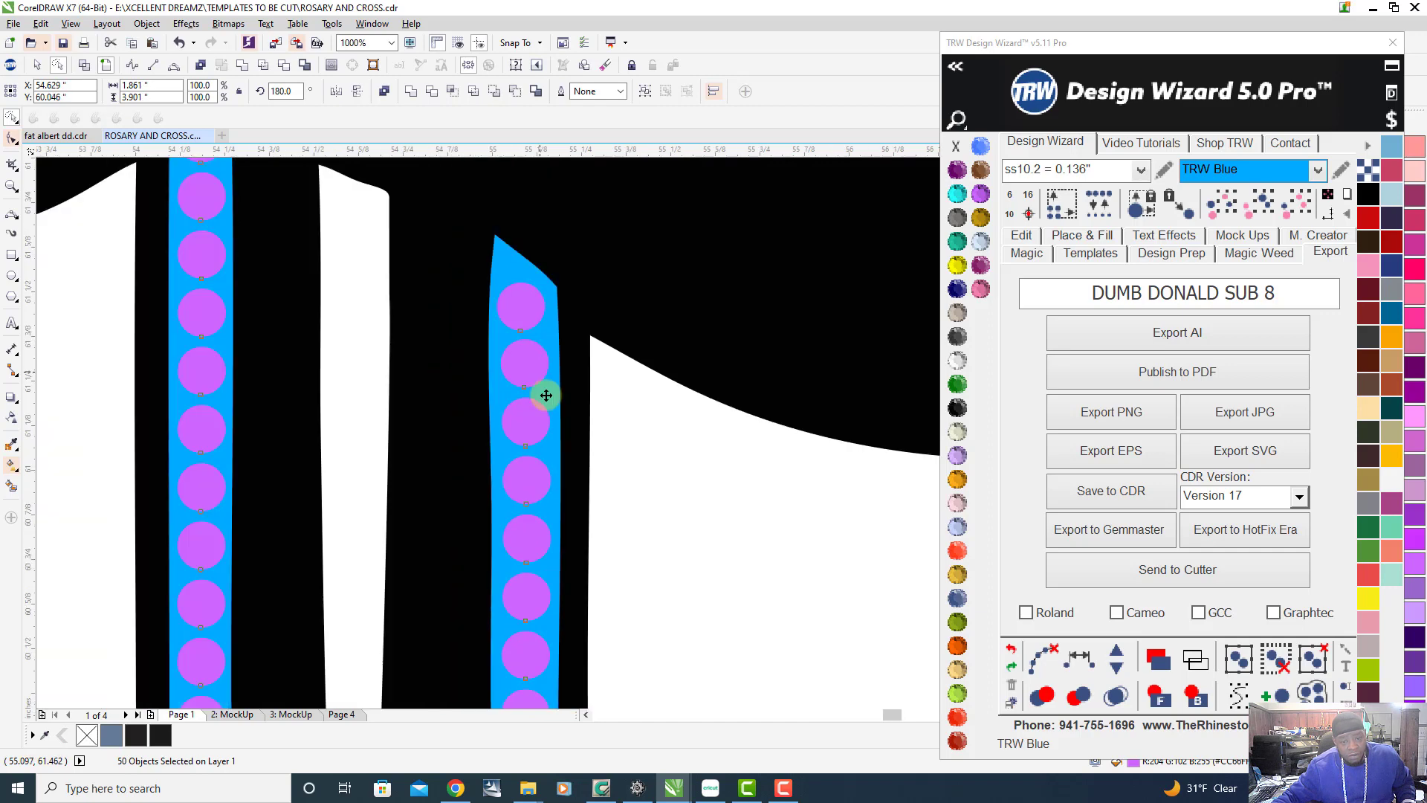
pyautogui.scroll(2, 502, 458)
pyautogui.scroll(2, 606, 290)
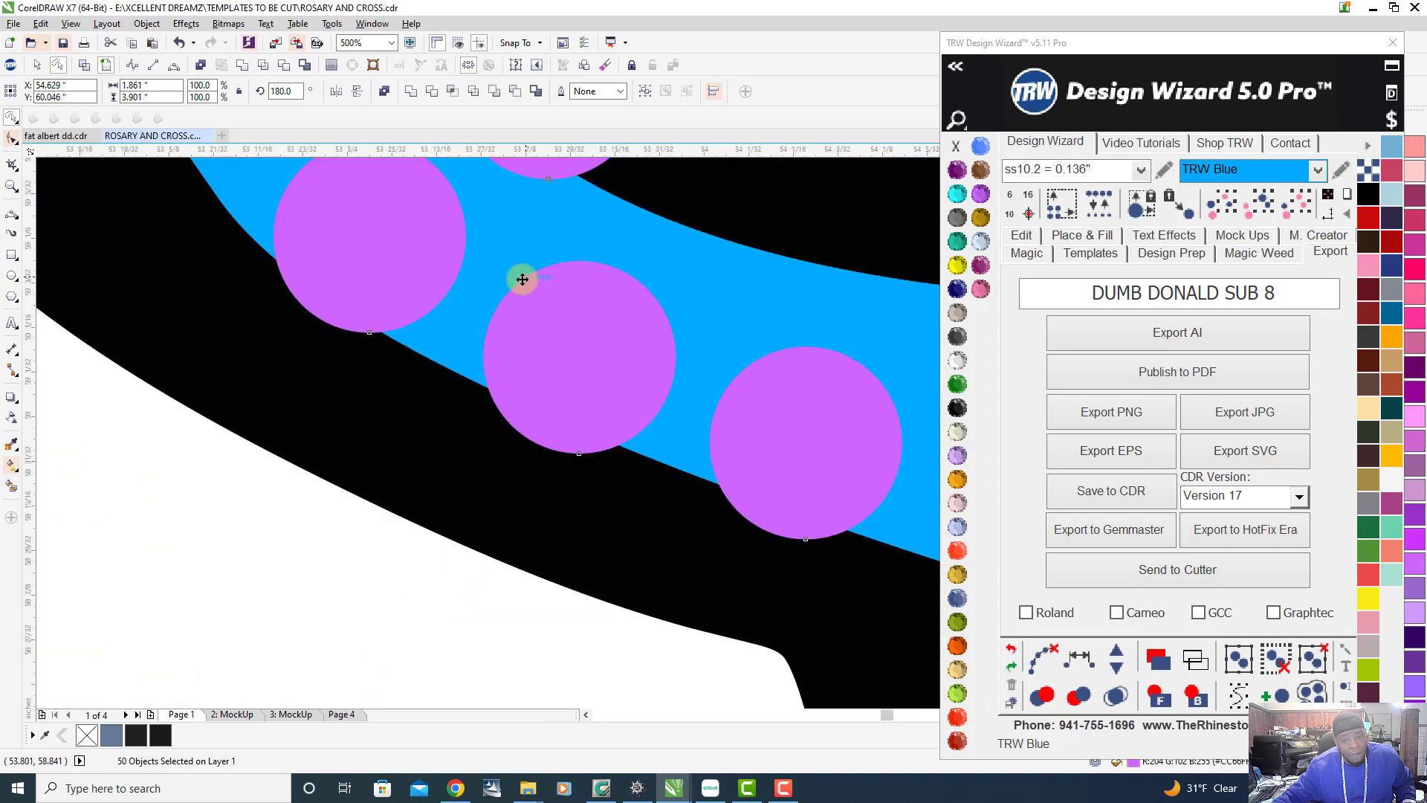
pyautogui.scroll(-4, 392, 393)
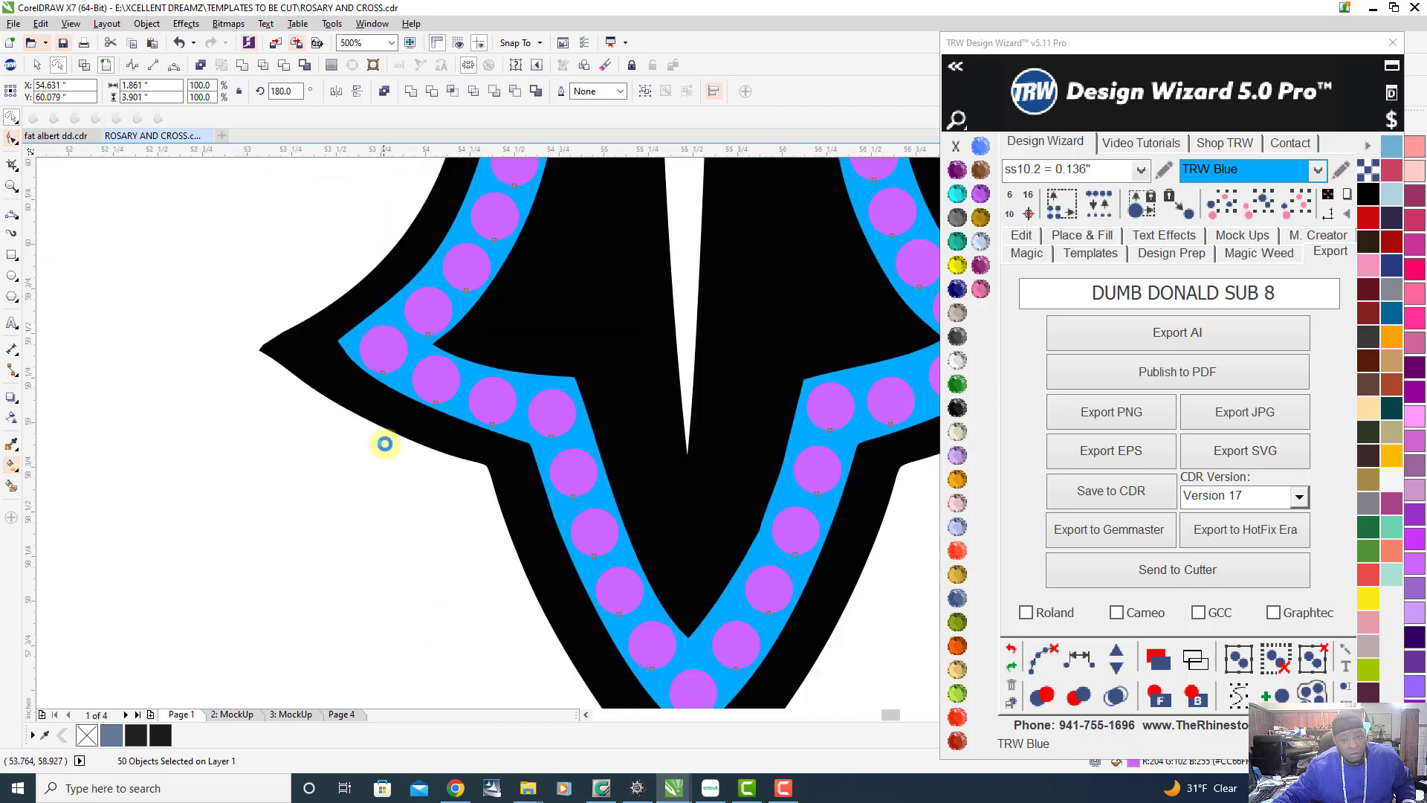
pyautogui.scroll(-5, 681, 440)
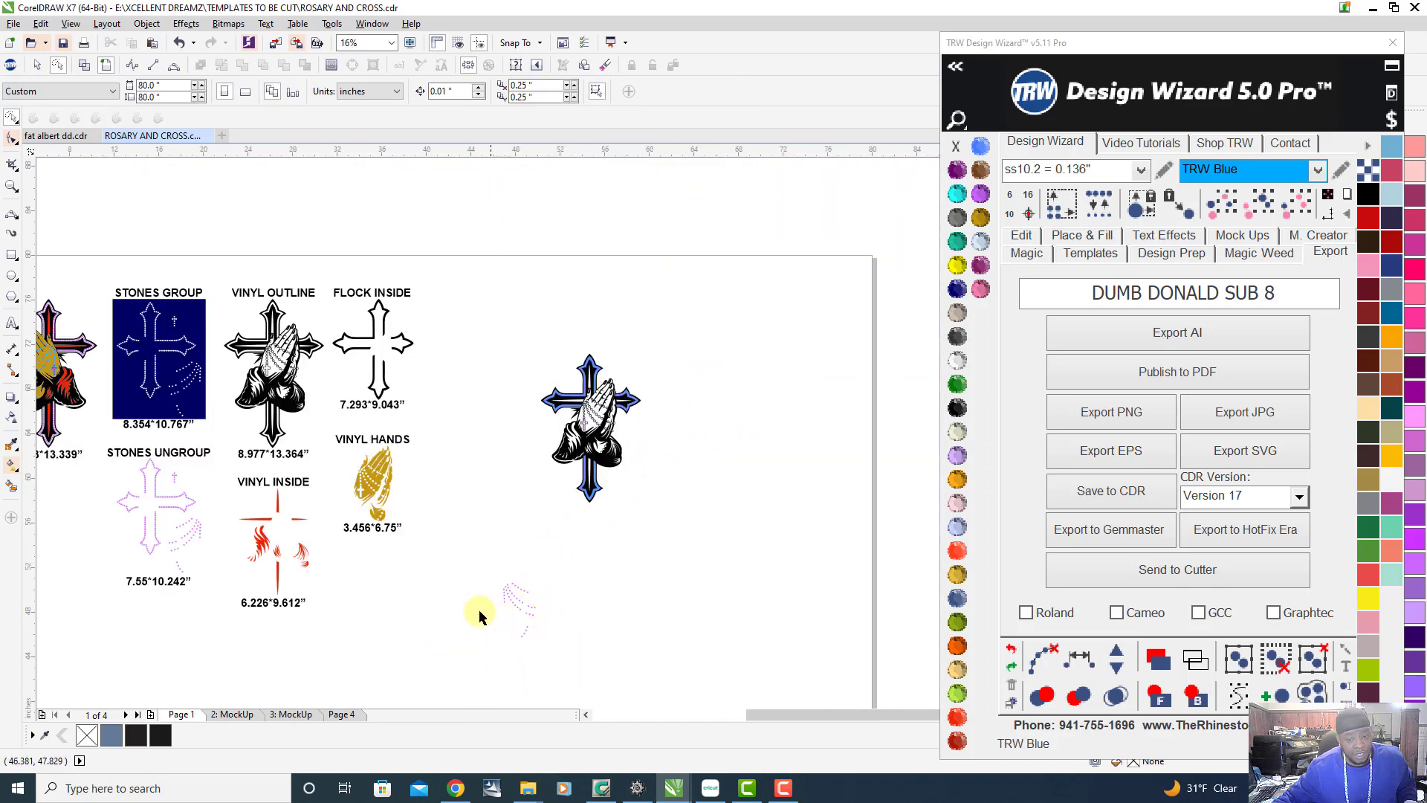
# Select the remaining rosary bead stones below the cross and move them onto the praying hands
pyautogui.scroll(2, 476, 651)
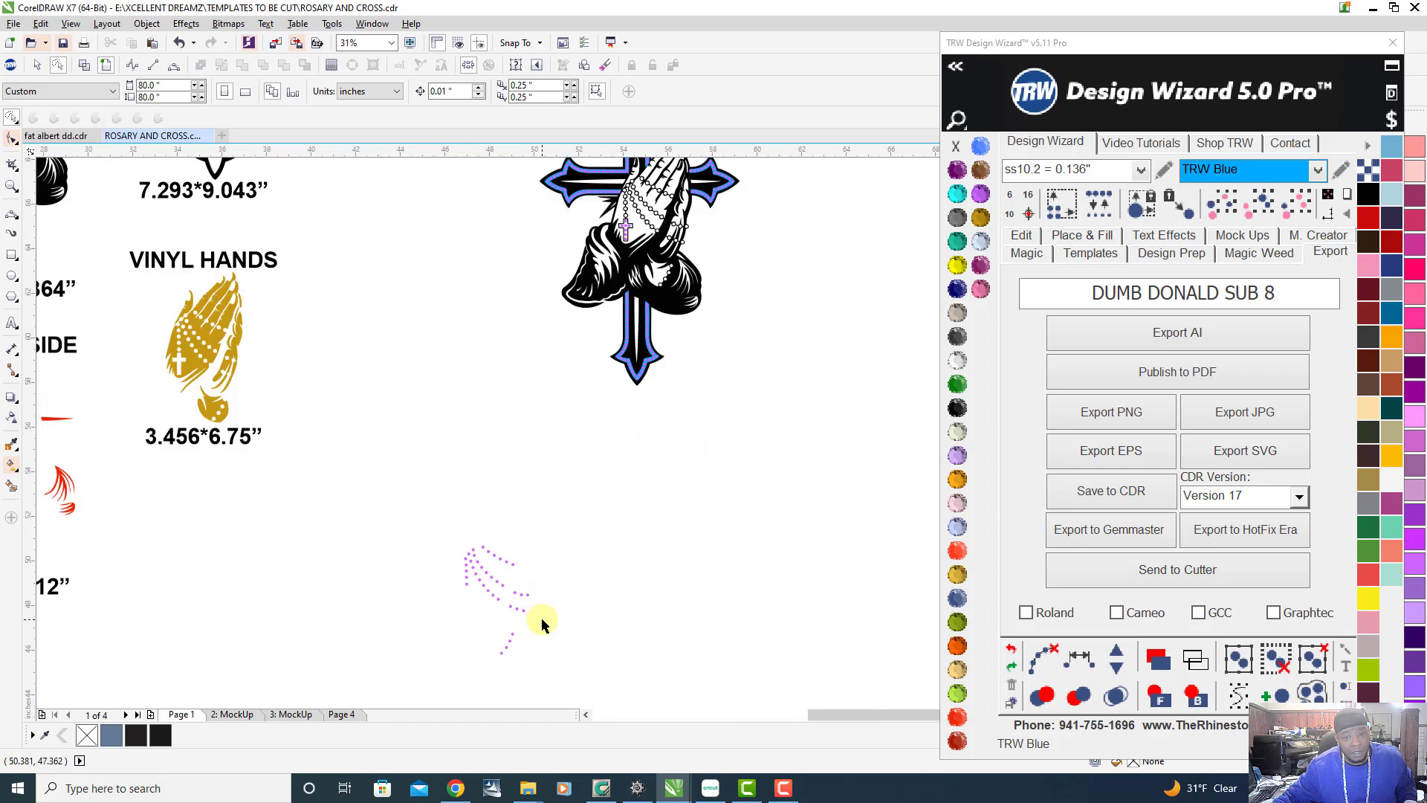
pyautogui.moveTo(401, 495); pyautogui.dragTo(513, 656)
pyautogui.moveTo(418, 522)
pyautogui.mouseDown()
pyautogui.moveTo(545, 707)
pyautogui.moveTo(522, 493)
pyautogui.moveTo(459, 485)
pyautogui.mouseUp()
pyautogui.scroll(-1, 506, 624)
pyautogui.scroll(1, 529, 513)
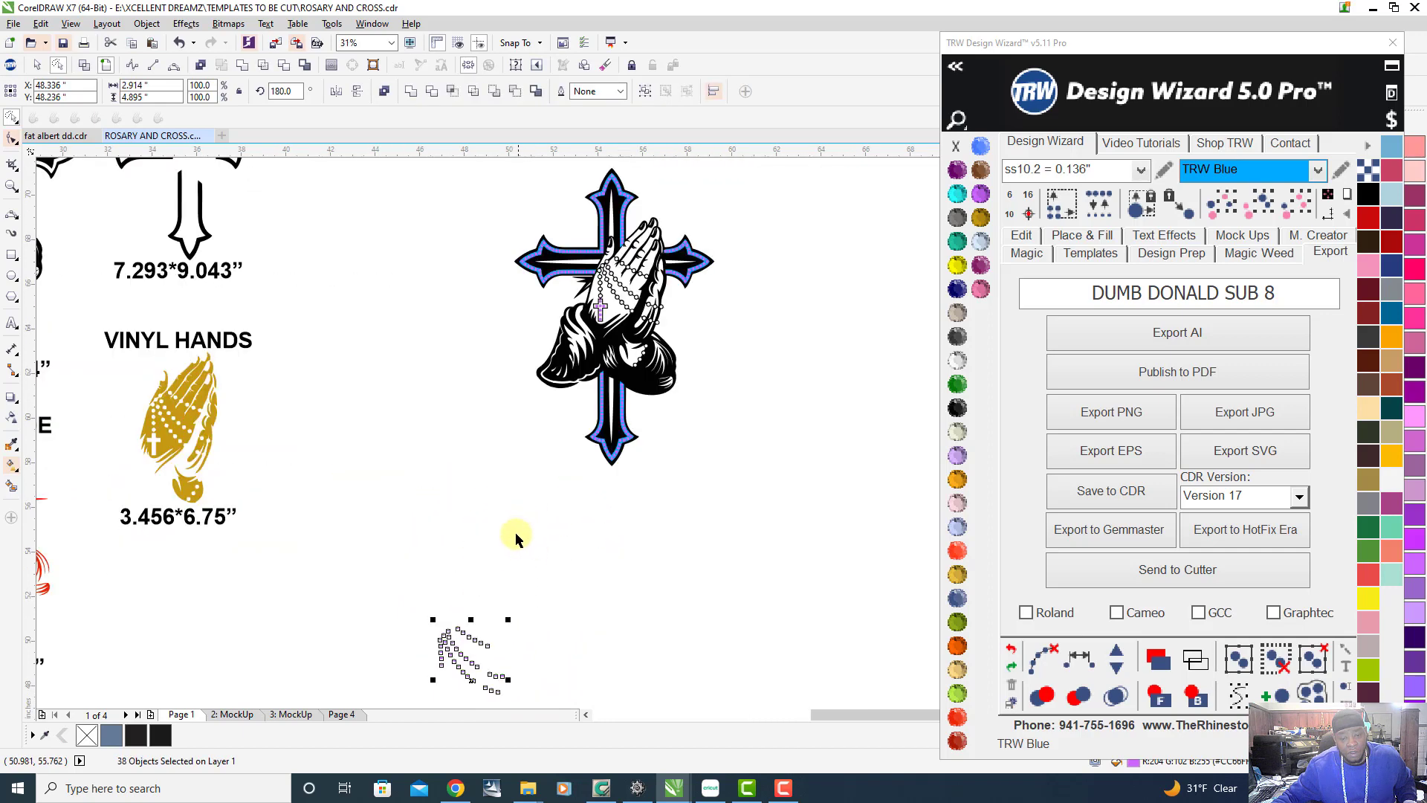
pyautogui.moveTo(461, 653); pyautogui.dragTo(622, 282)
# Align the rosary bead stones with the bead circles on the hands and sleeve, and check the fit up close
pyautogui.scroll(5, 646, 347)
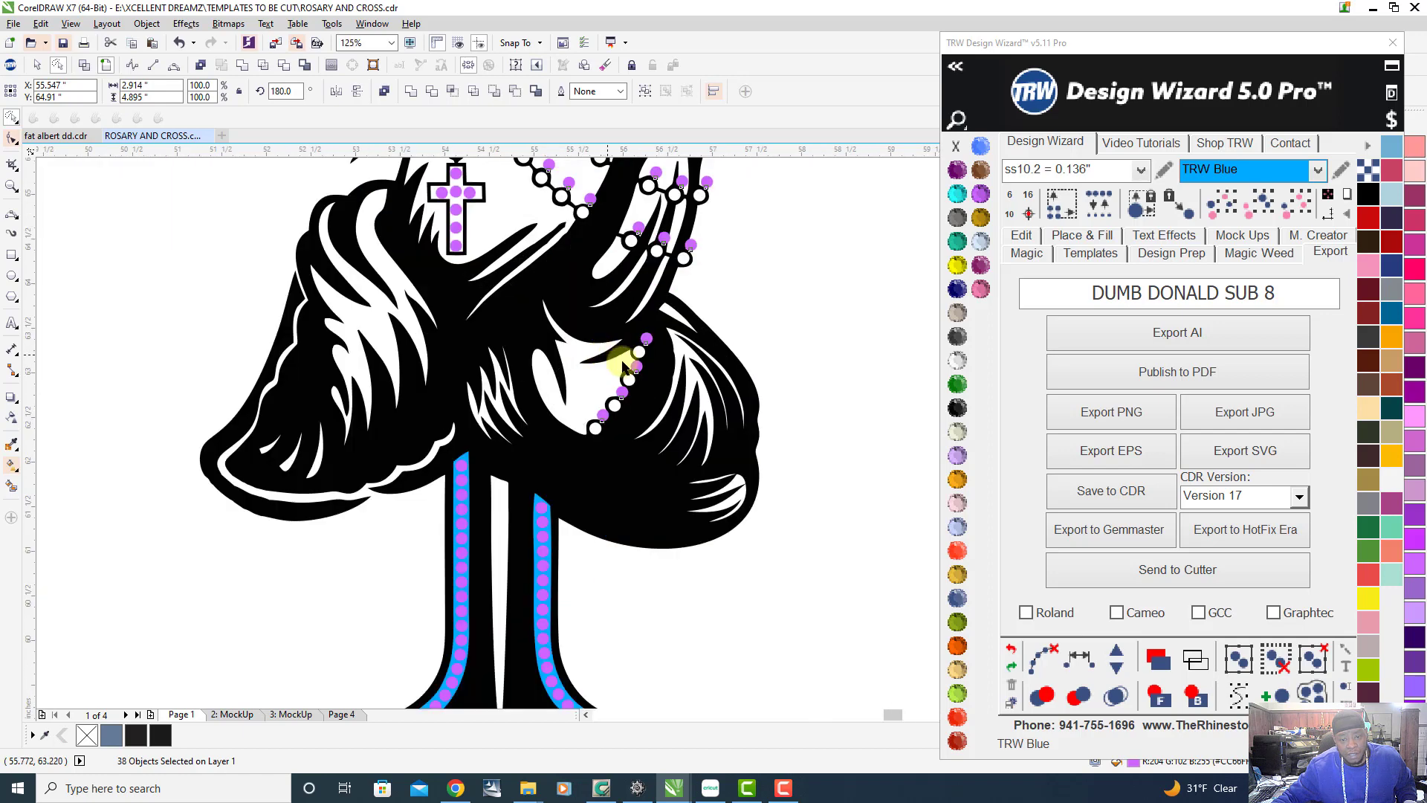
pyautogui.moveTo(656, 399); pyautogui.dragTo(624, 524)
pyautogui.scroll(2, 596, 503)
pyautogui.scroll(-2, 626, 491)
pyautogui.scroll(3, 639, 478)
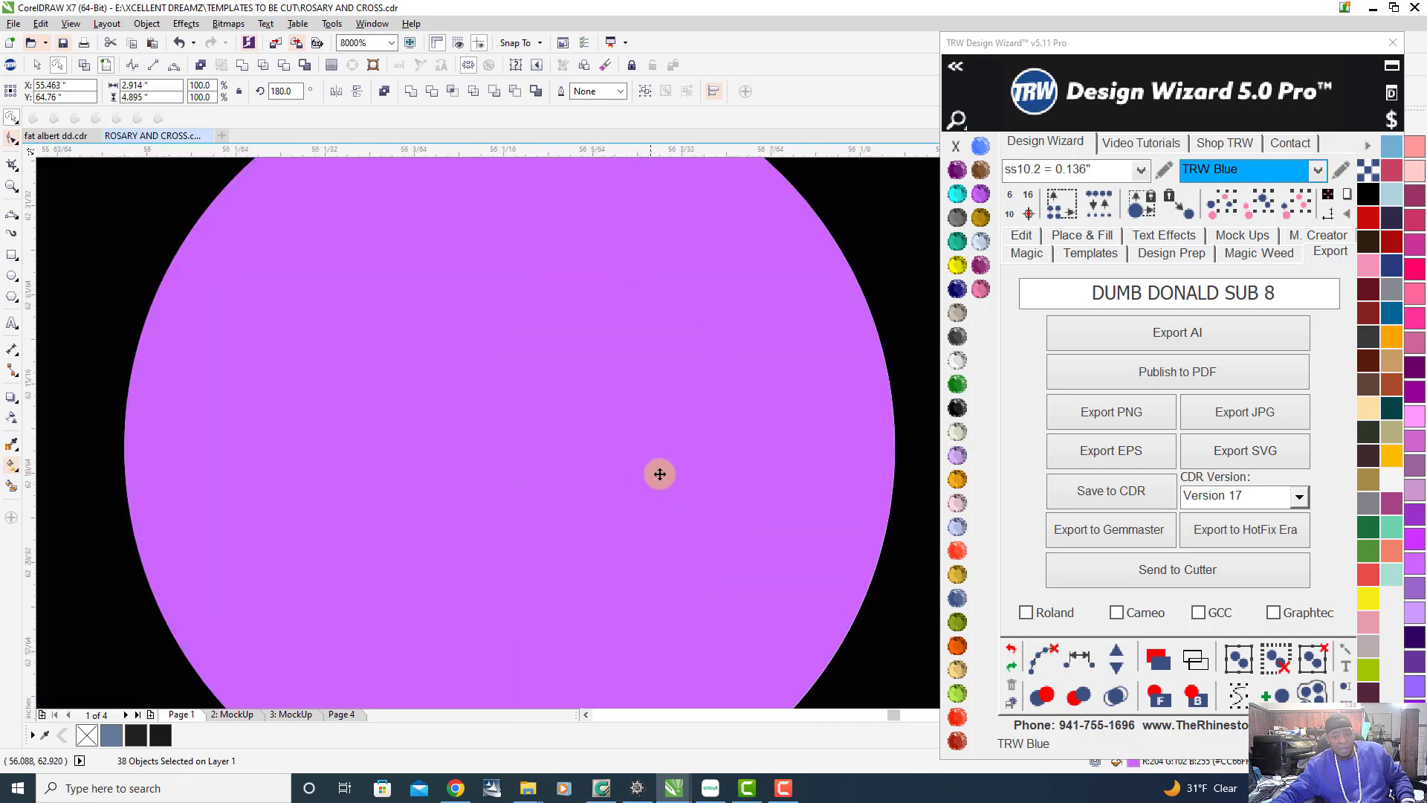
pyautogui.scroll(-7, 659, 473)
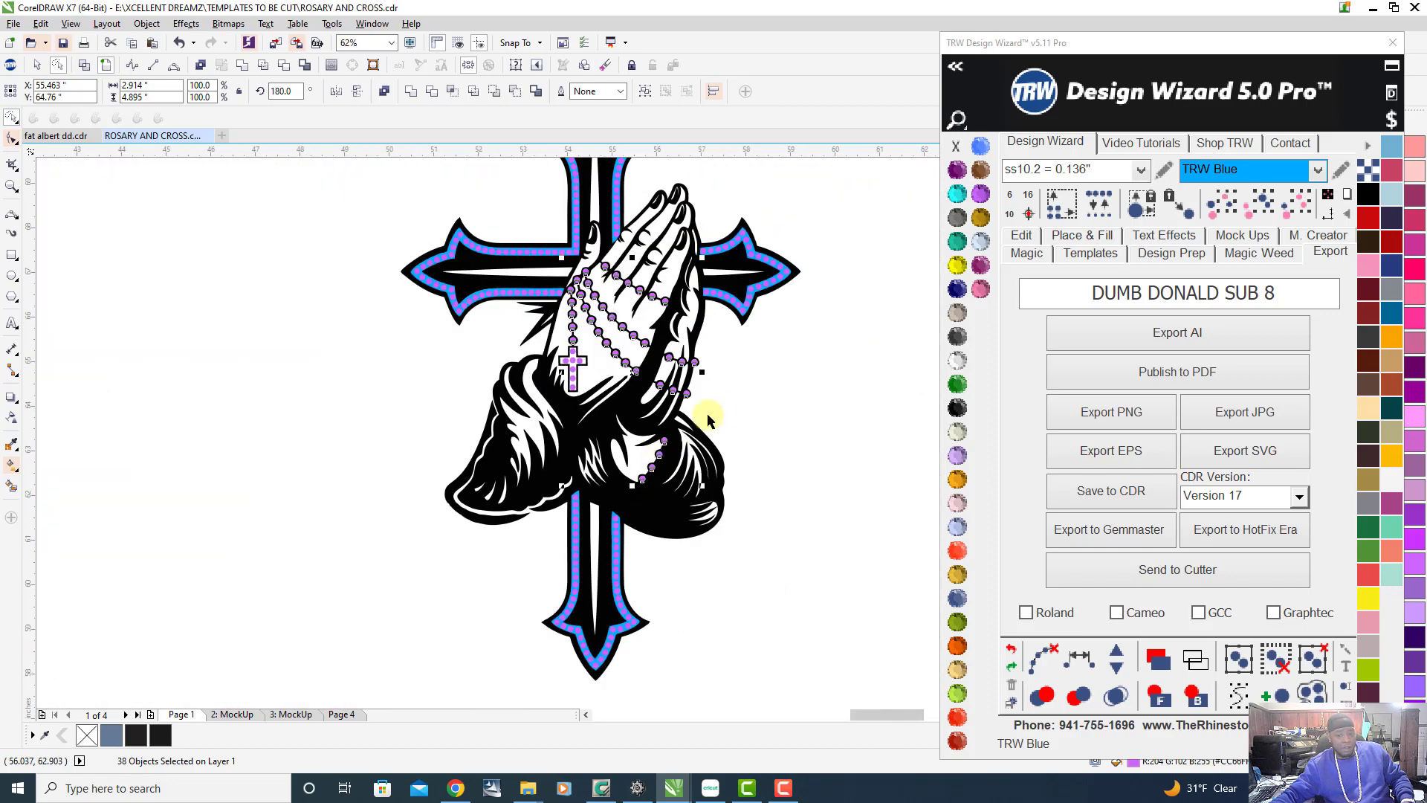
# Place a copy of the gold vinyl hands over the praying hands on the assembled cross and check its alignment up close
pyautogui.scroll(-2, 735, 409)
pyautogui.click(762, 409)
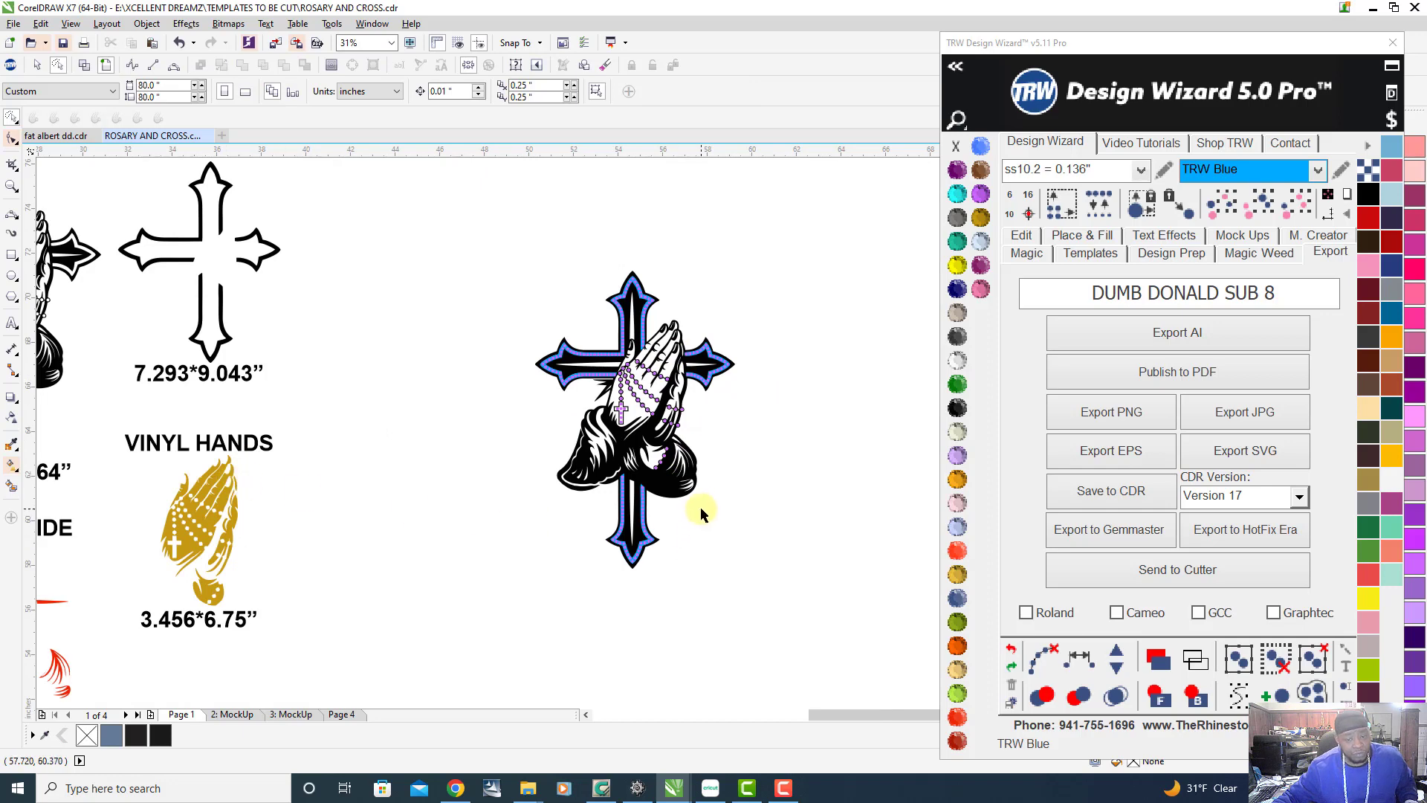
pyautogui.scroll(-1, 700, 506)
pyautogui.scroll(1, 680, 468)
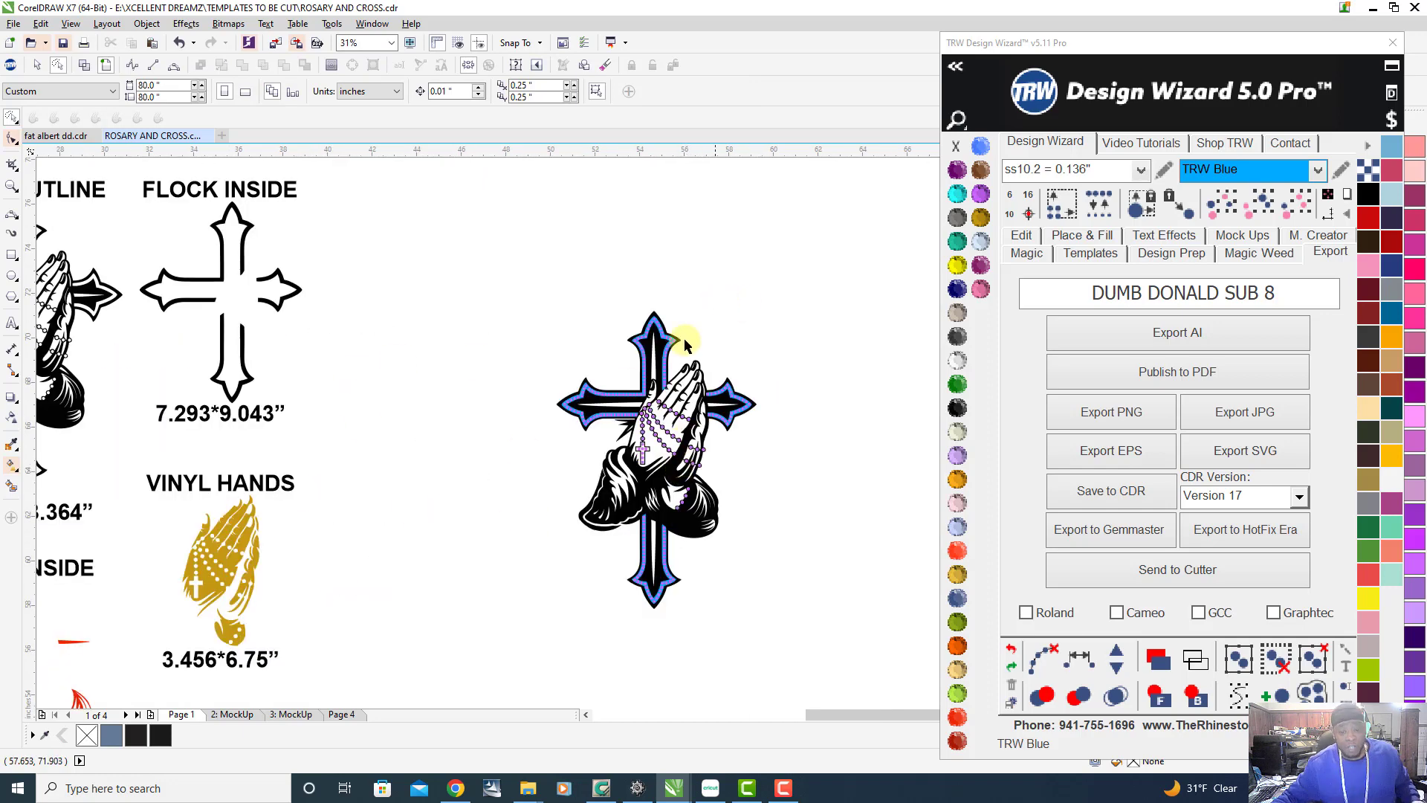
pyautogui.scroll(-2, 653, 372)
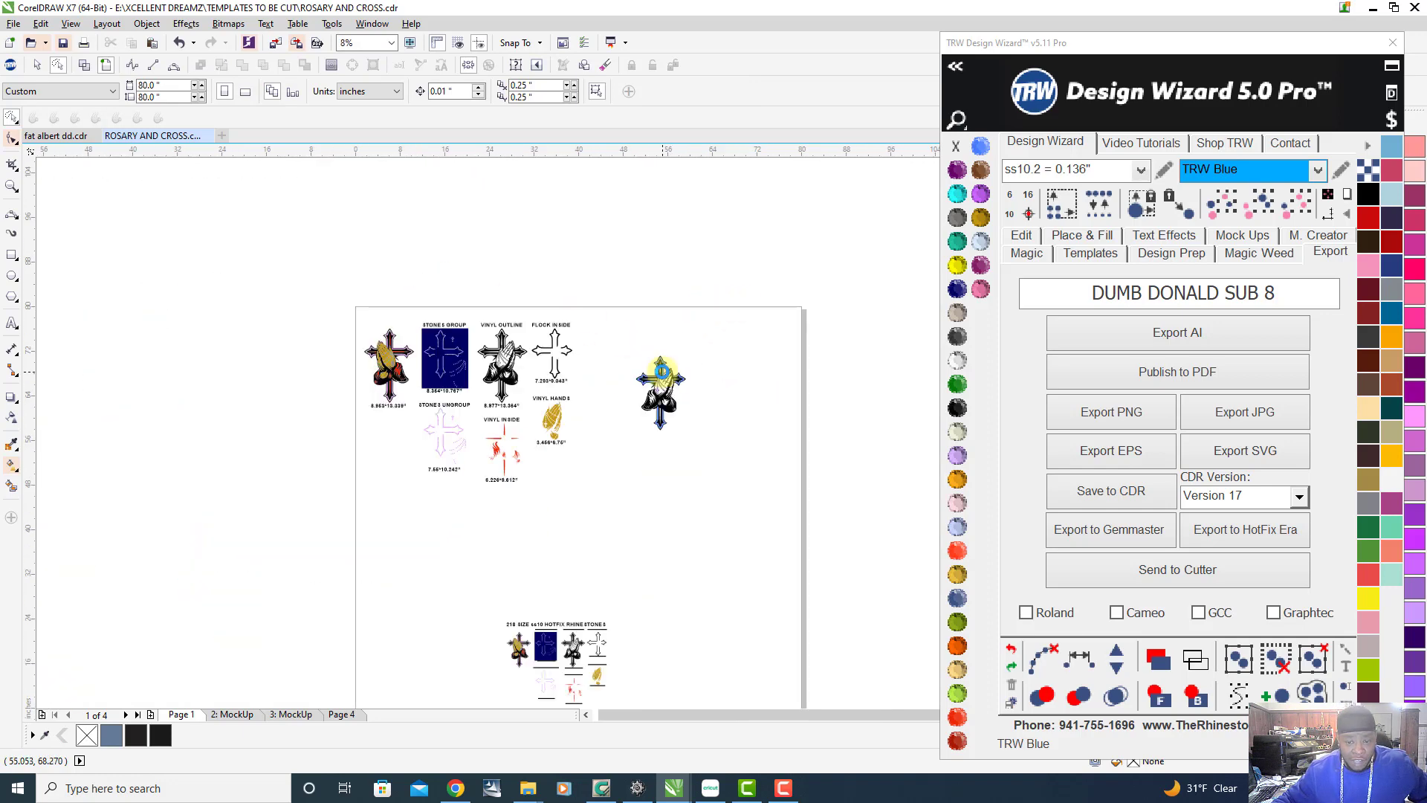
pyautogui.scroll(1, 624, 380)
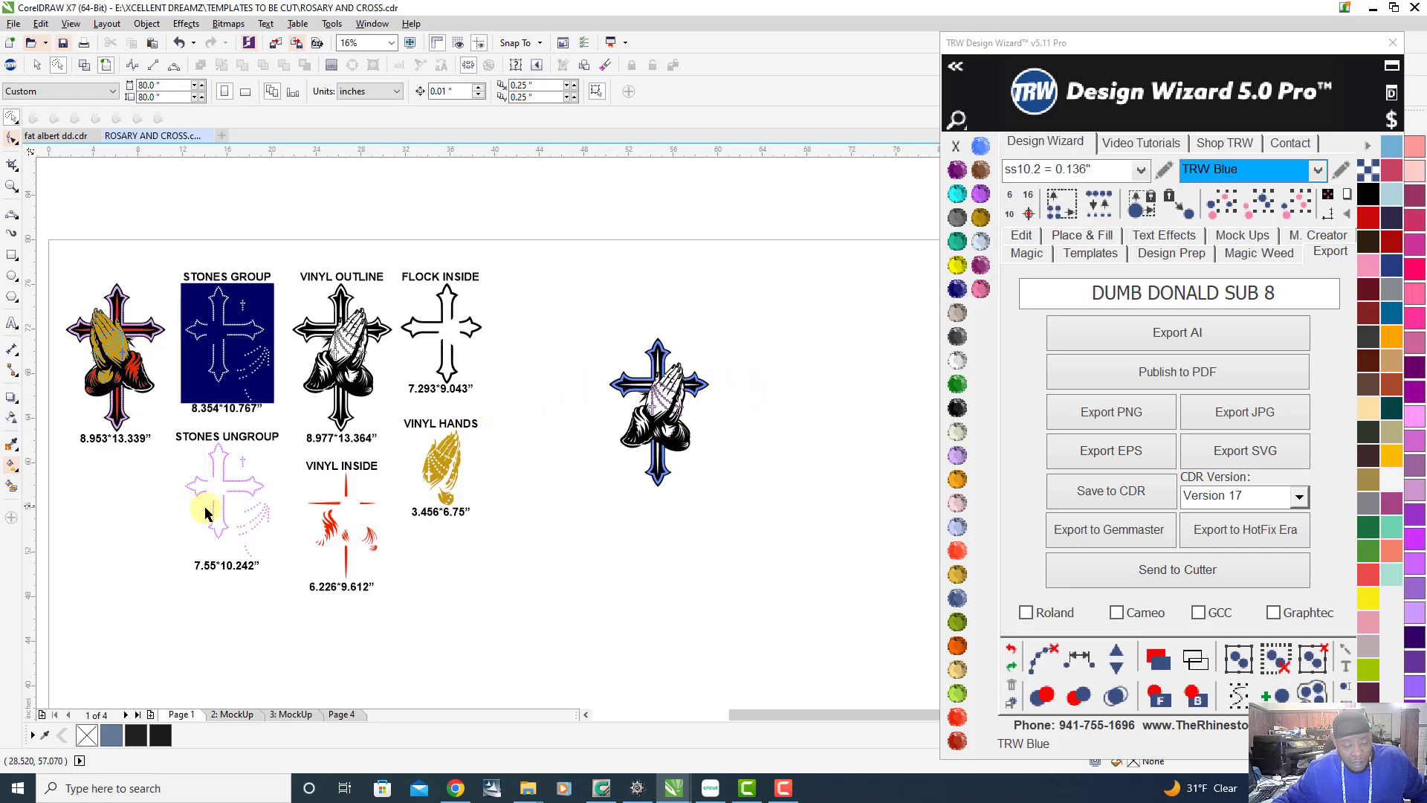
pyautogui.moveTo(441, 461); pyautogui.dragTo(654, 391)
pyautogui.scroll(5, 649, 464)
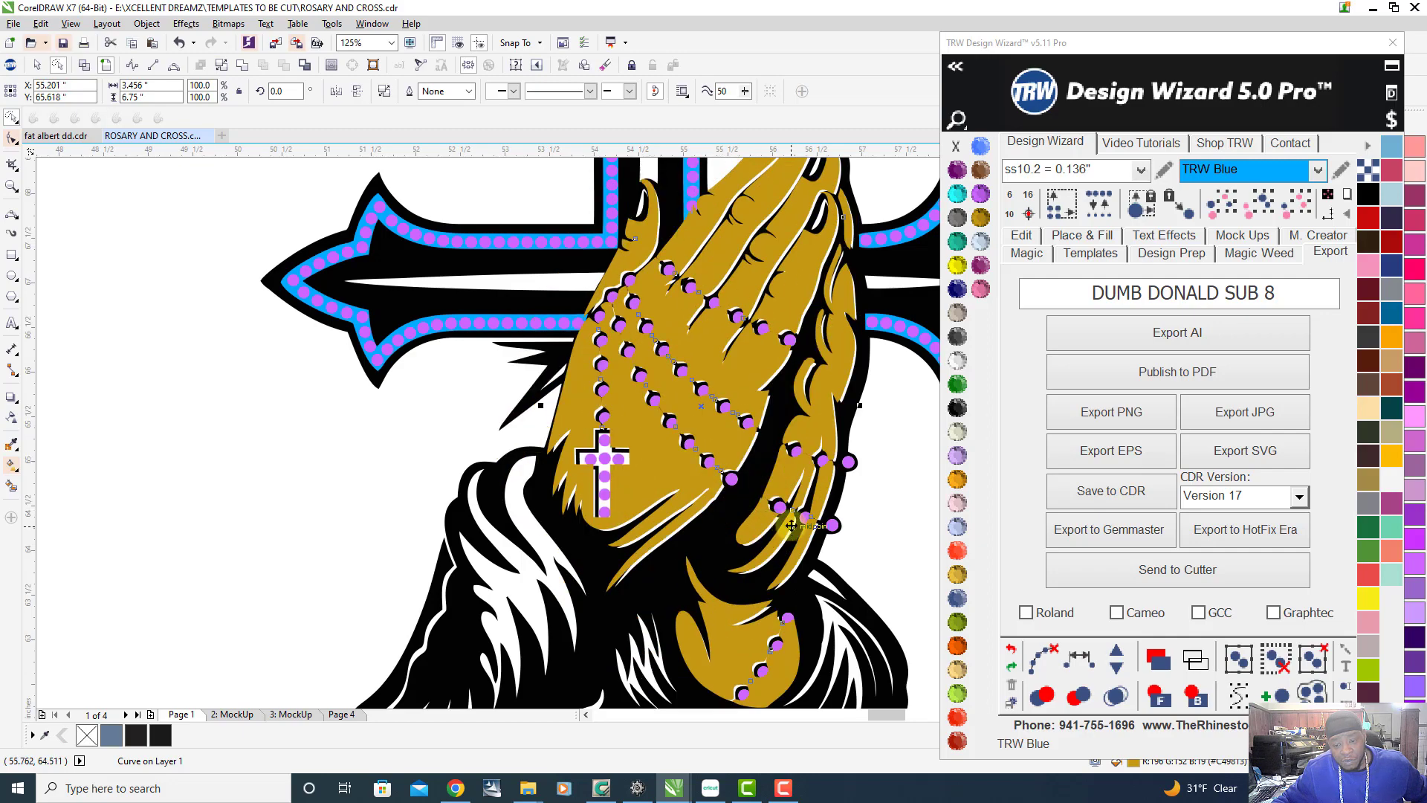
pyautogui.scroll(5, 810, 554)
pyautogui.scroll(-5, 818, 561)
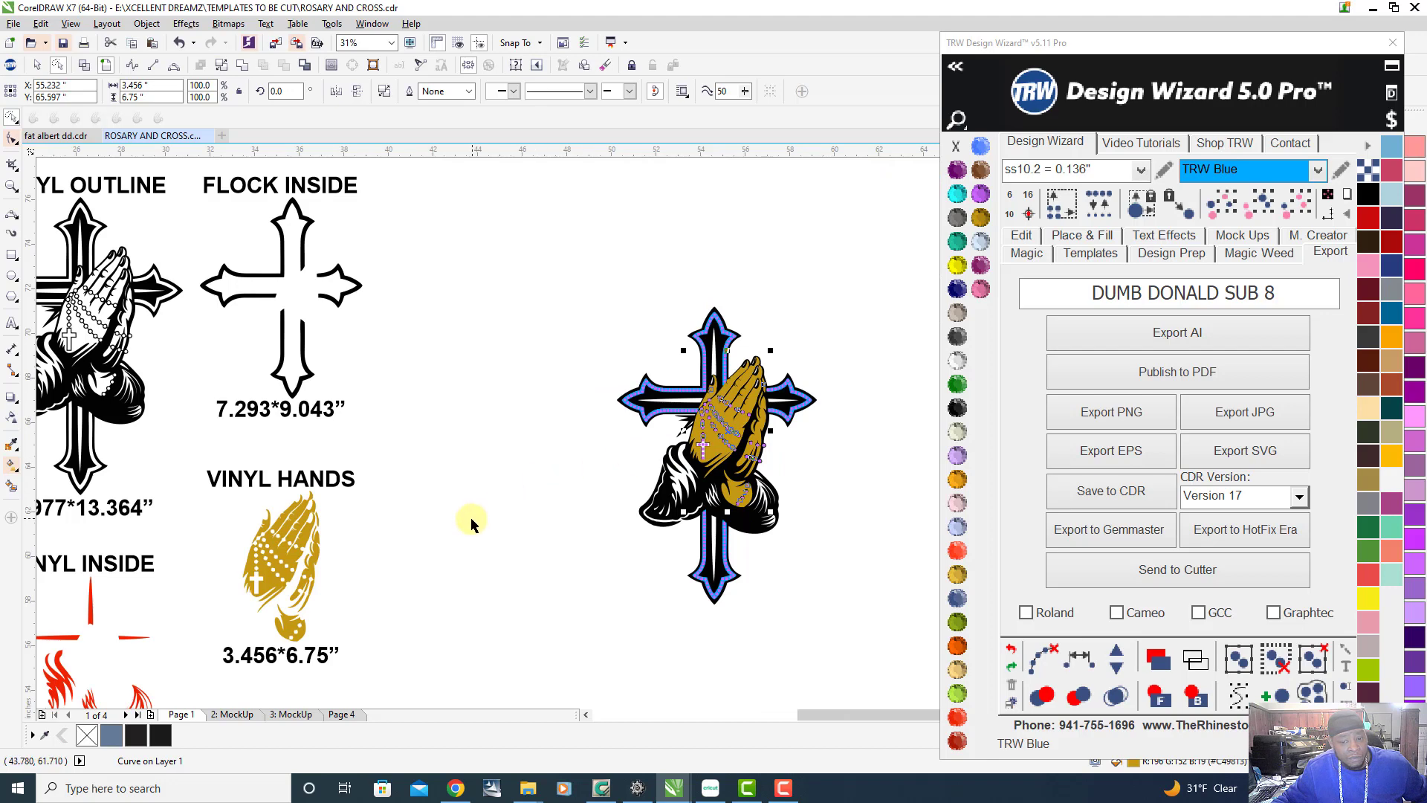
# Place a copy of the red VINYL INSIDE piece in the empty space beside the assembled cross, inspect its shapes and deselect it
pyautogui.scroll(-2, 336, 574)
pyautogui.scroll(3, 197, 653)
pyautogui.scroll(-1, 184, 518)
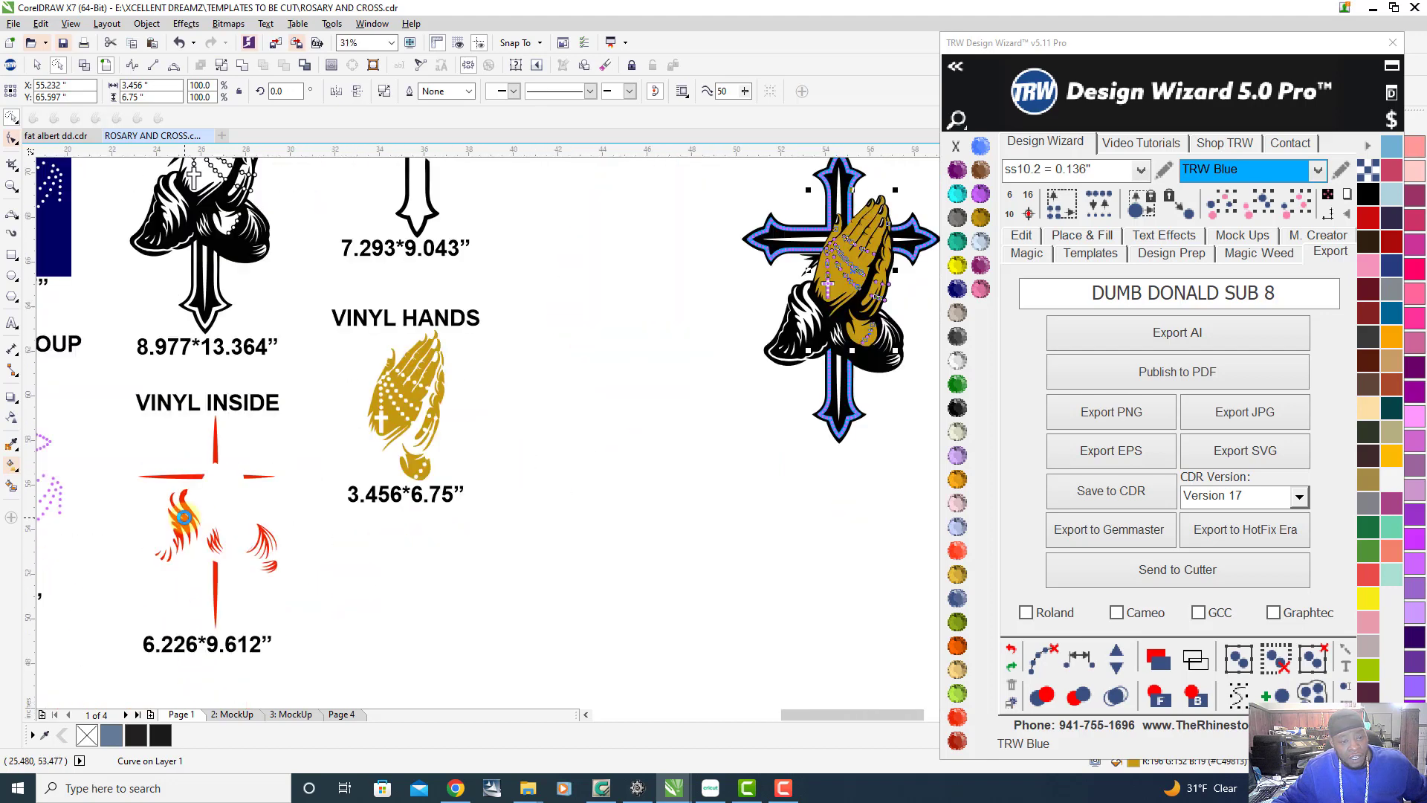
pyautogui.moveTo(182, 517); pyautogui.dragTo(604, 379)
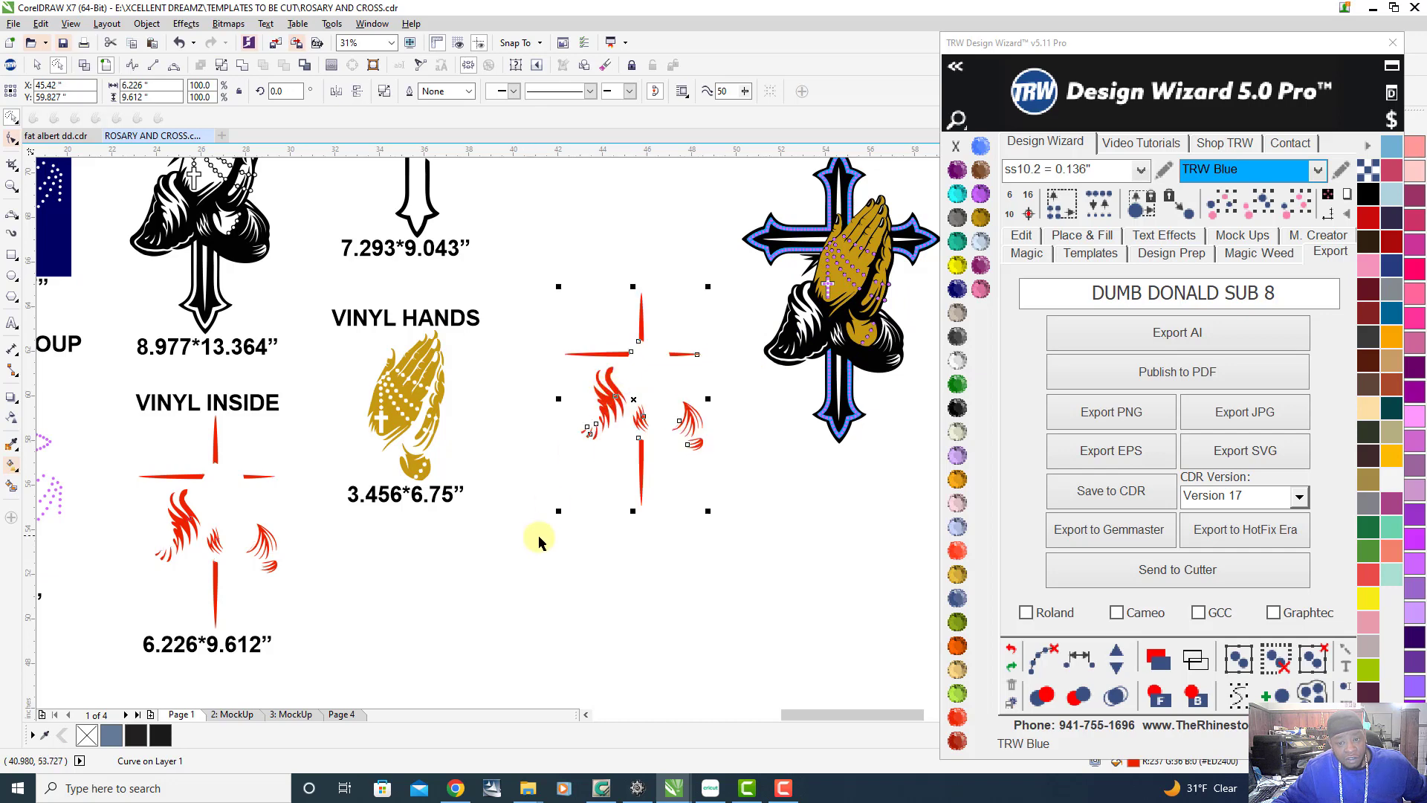
pyautogui.scroll(-2, 578, 520)
pyautogui.scroll(2, 641, 458)
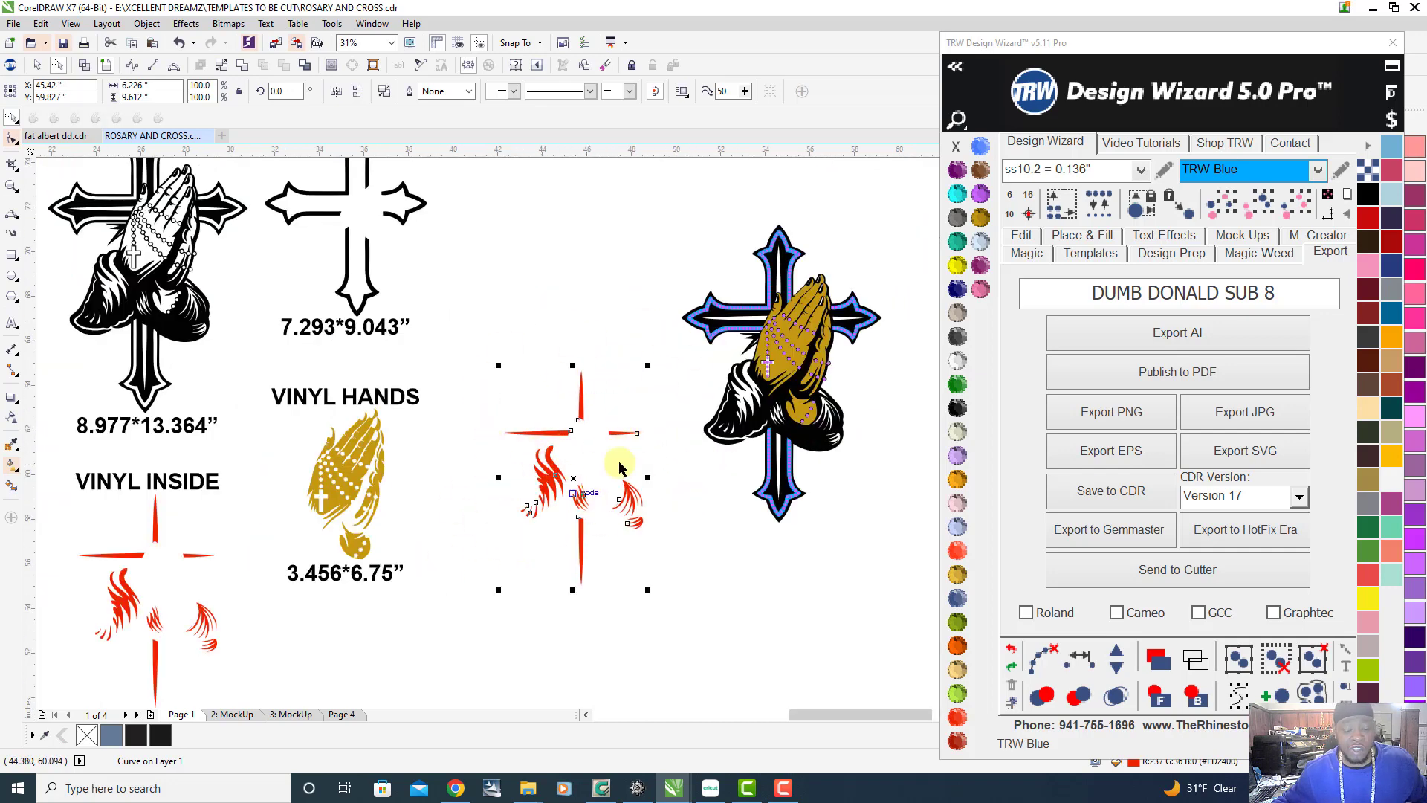
pyautogui.scroll(1, 599, 496)
pyautogui.scroll(1, 600, 495)
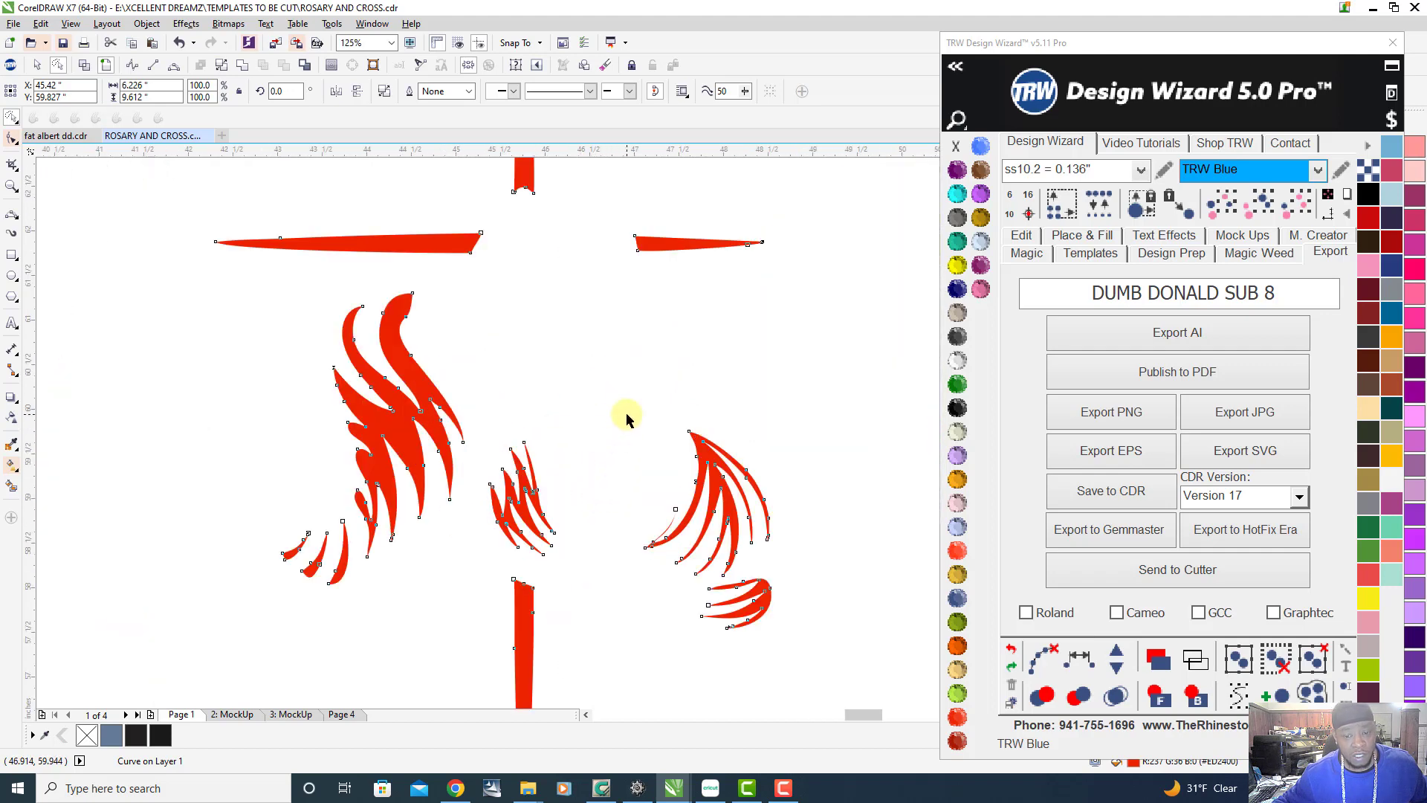
pyautogui.scroll(-2, 626, 412)
pyautogui.click(519, 578)
# Break the copied red vinyl inside curve apart into separate pieces and deselect them
pyautogui.scroll(1, 520, 579)
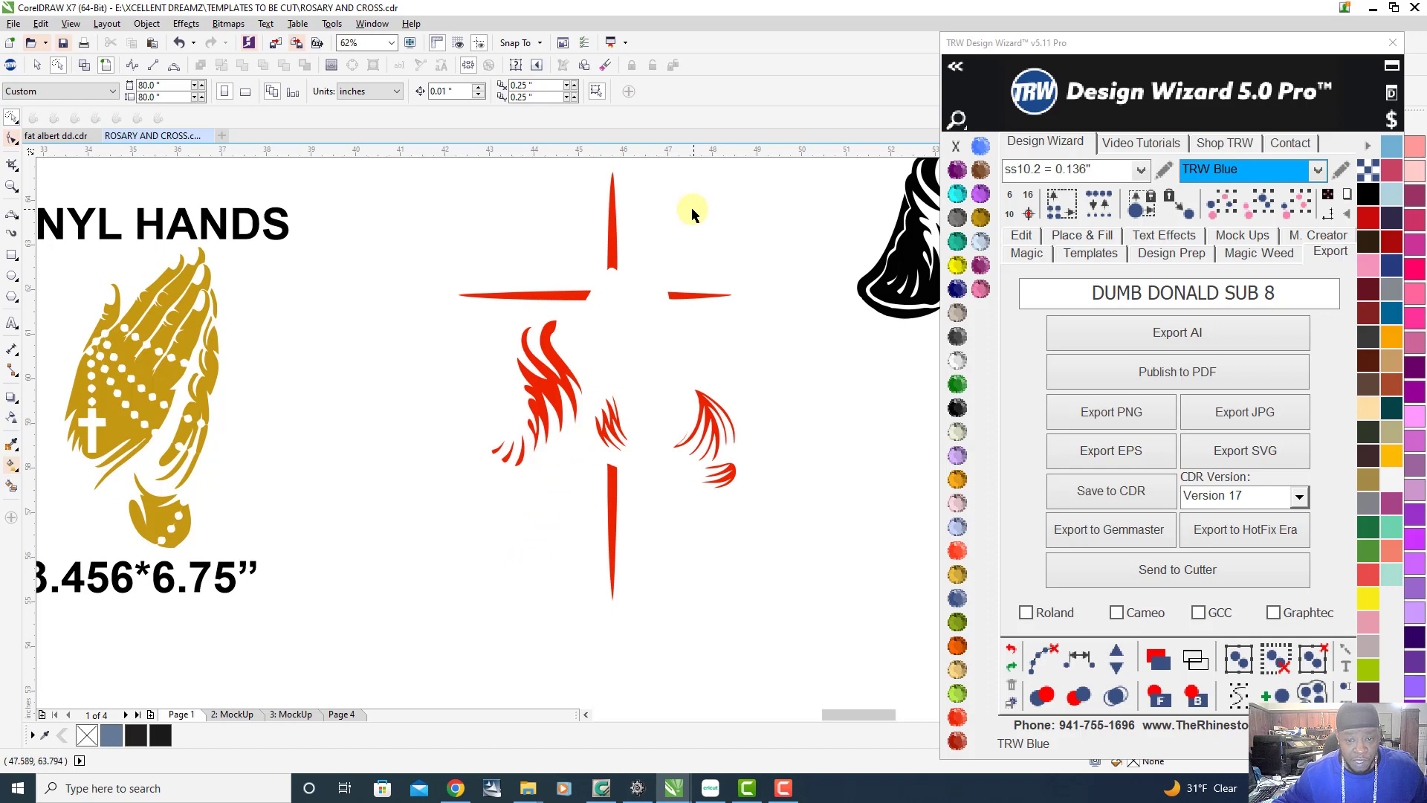
pyautogui.scroll(-2, 425, 611)
pyautogui.scroll(1, 524, 550)
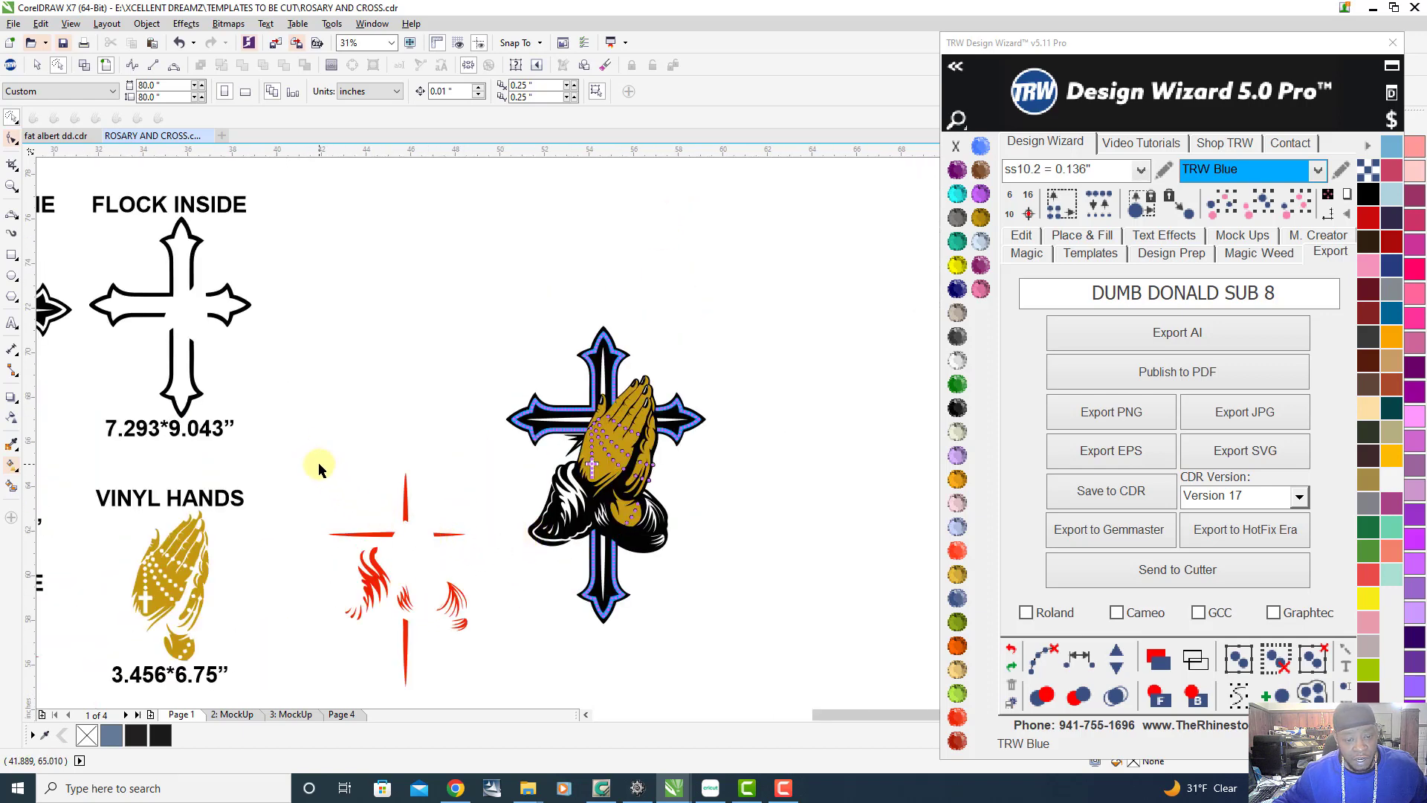
pyautogui.moveTo(318, 461)
pyautogui.mouseDown()
pyautogui.moveTo(298, 518)
pyautogui.moveTo(374, 553)
pyautogui.moveTo(475, 540)
pyautogui.moveTo(426, 435)
pyautogui.moveTo(296, 458)
pyautogui.mouseUp()
pyautogui.click(413, 506)
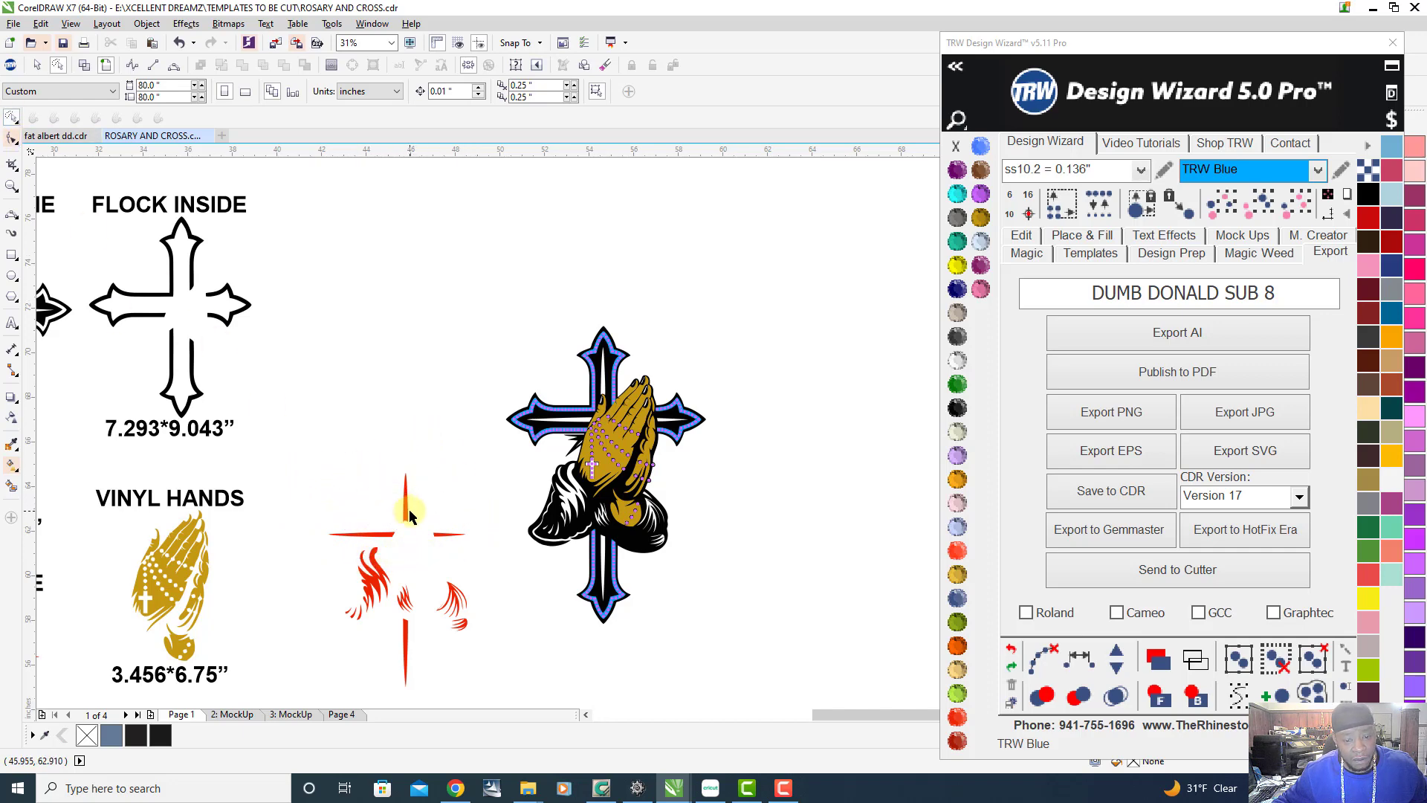
pyautogui.rightClick(405, 515)
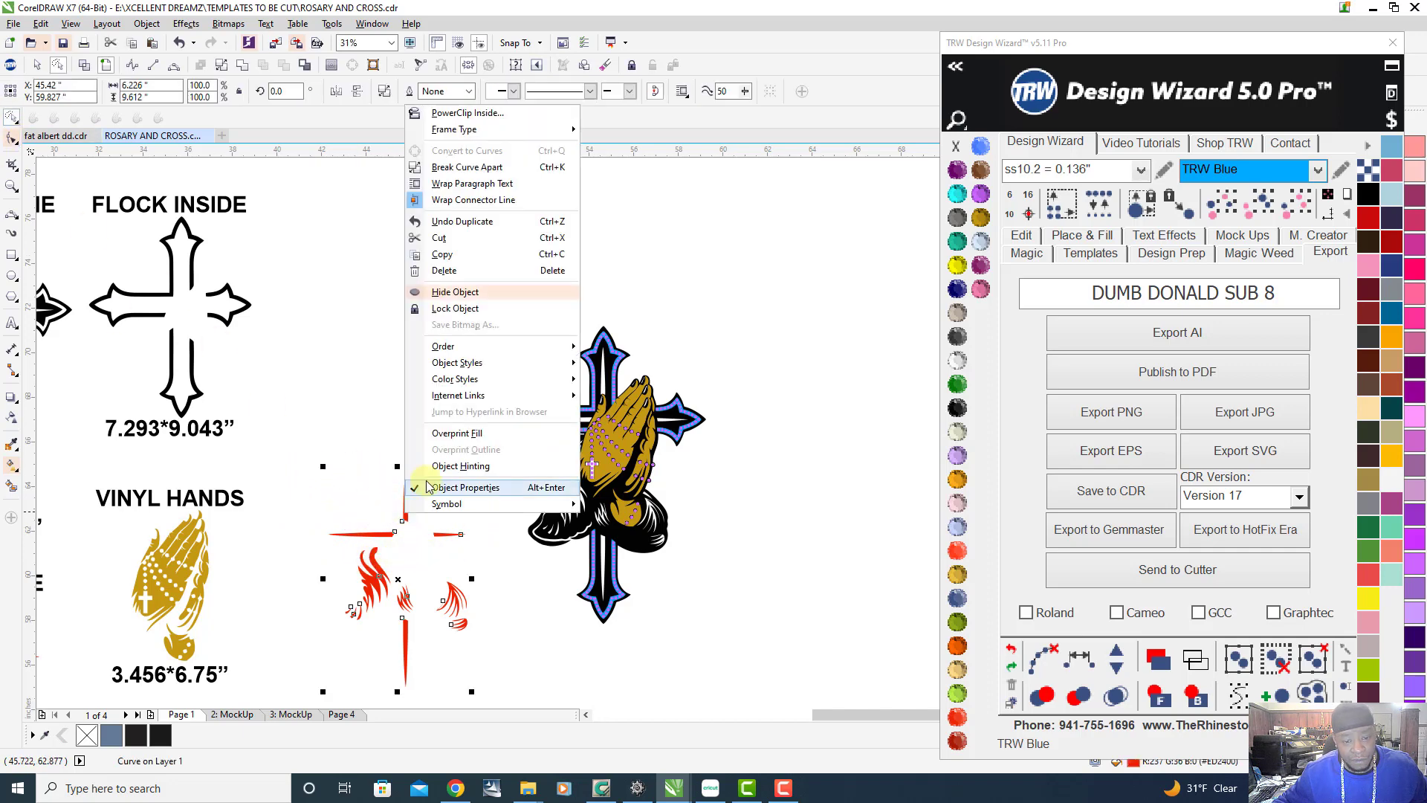
pyautogui.click(500, 165)
pyautogui.press('Escape')
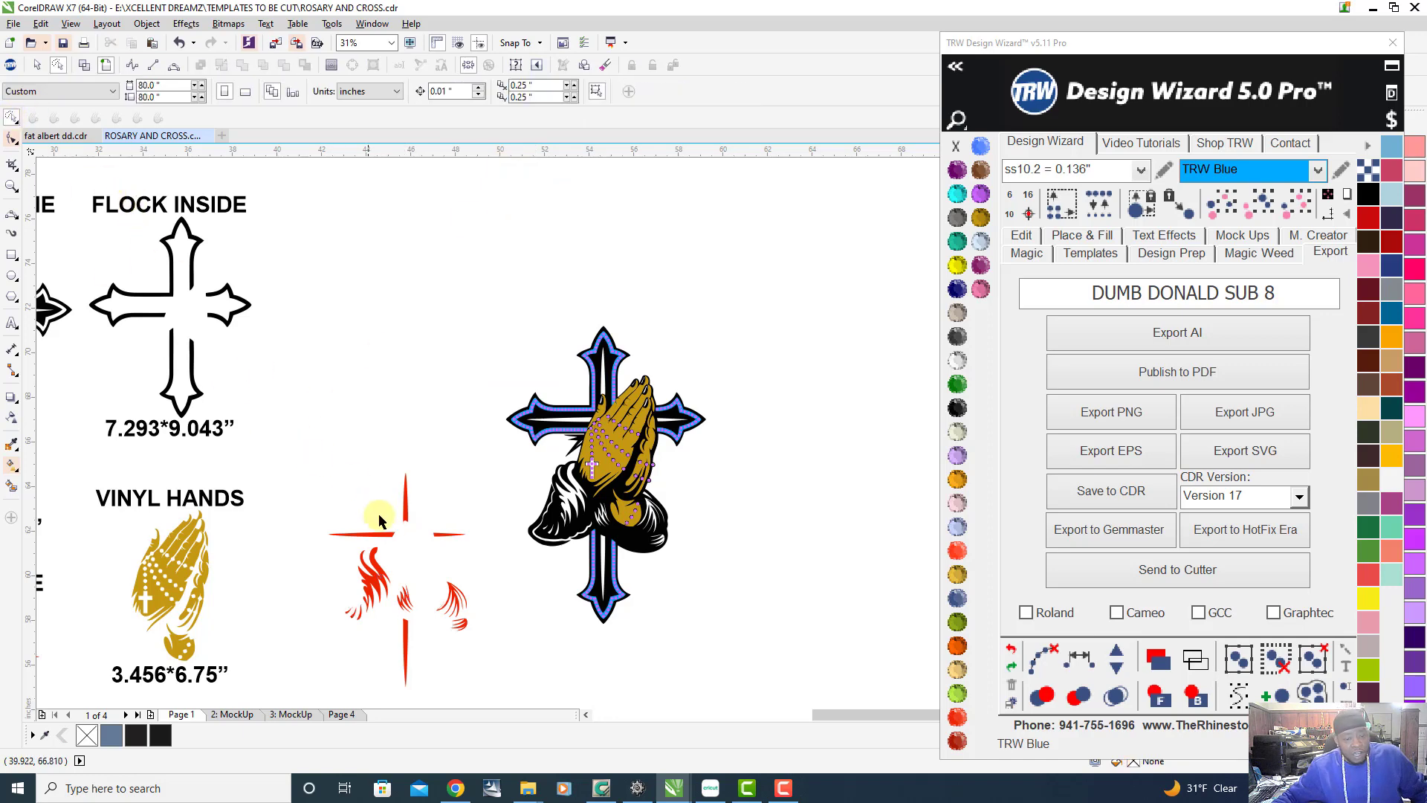
# Select the three upper red cross bars and move them onto the assembled cross, fitting the vertical bar into the upper arm
pyautogui.moveTo(295, 453); pyautogui.dragTo(402, 538)
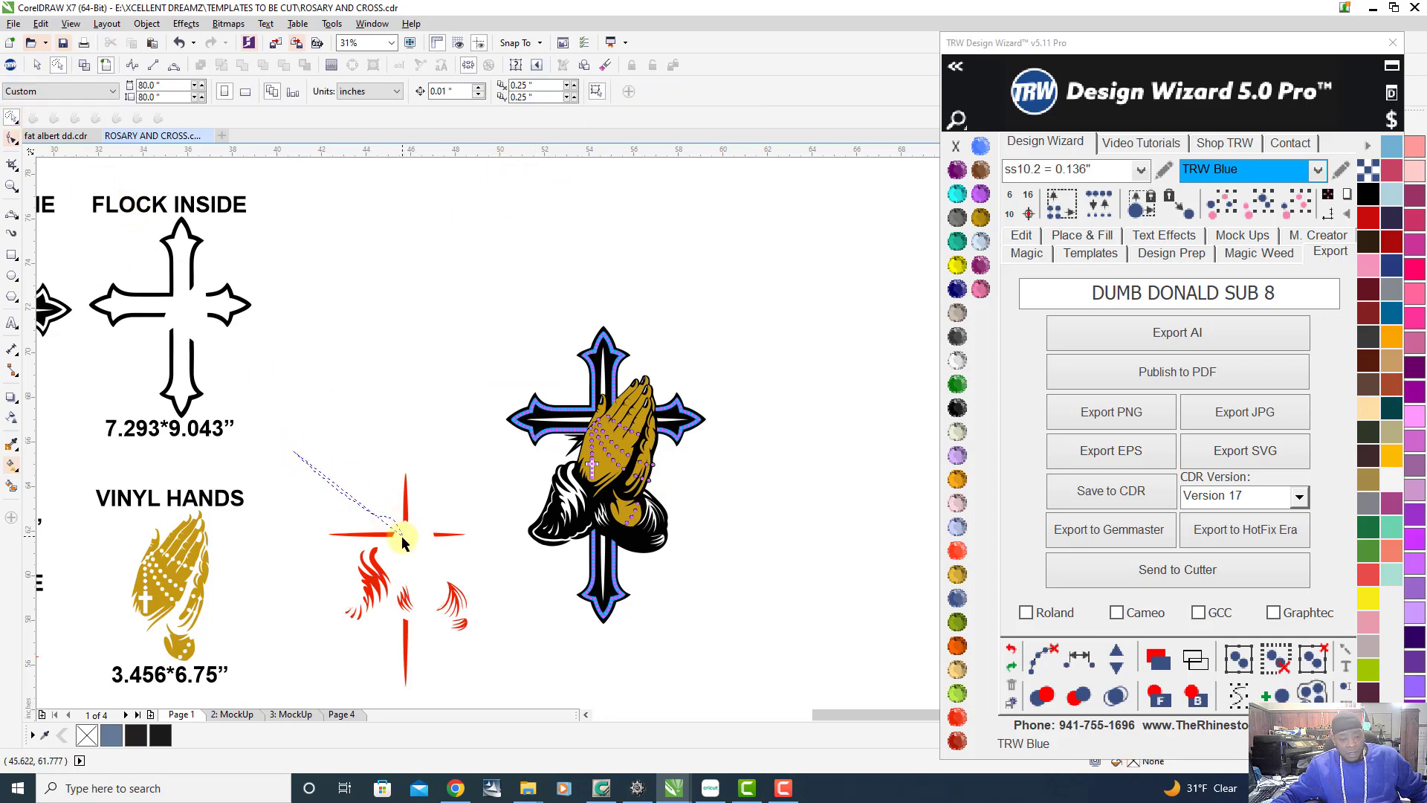
pyautogui.click(11, 117)
pyautogui.click(63, 118)
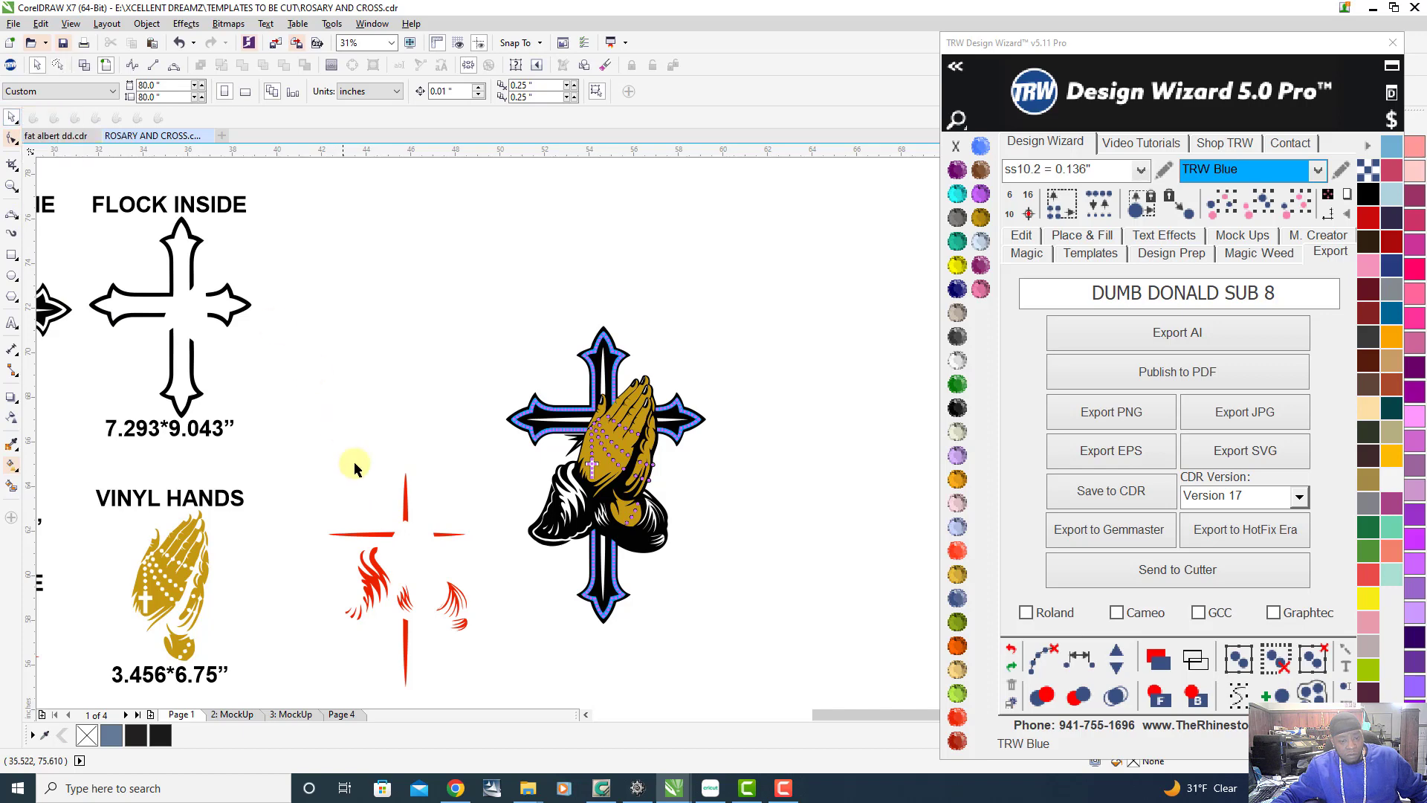
pyautogui.moveTo(316, 457); pyautogui.dragTo(472, 550)
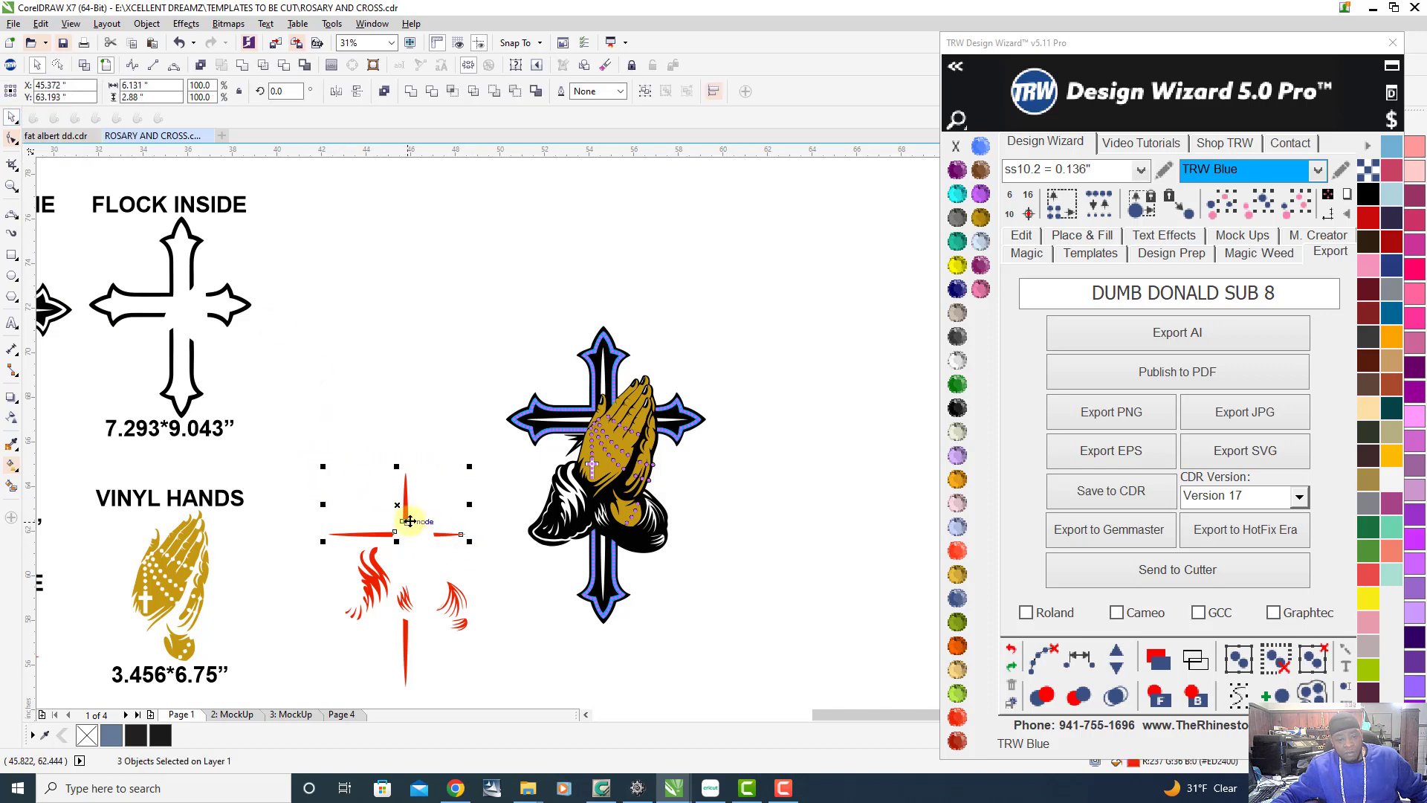
pyautogui.moveTo(405, 512); pyautogui.dragTo(573, 415)
pyautogui.scroll(4, 601, 388)
pyautogui.scroll(2, 567, 480)
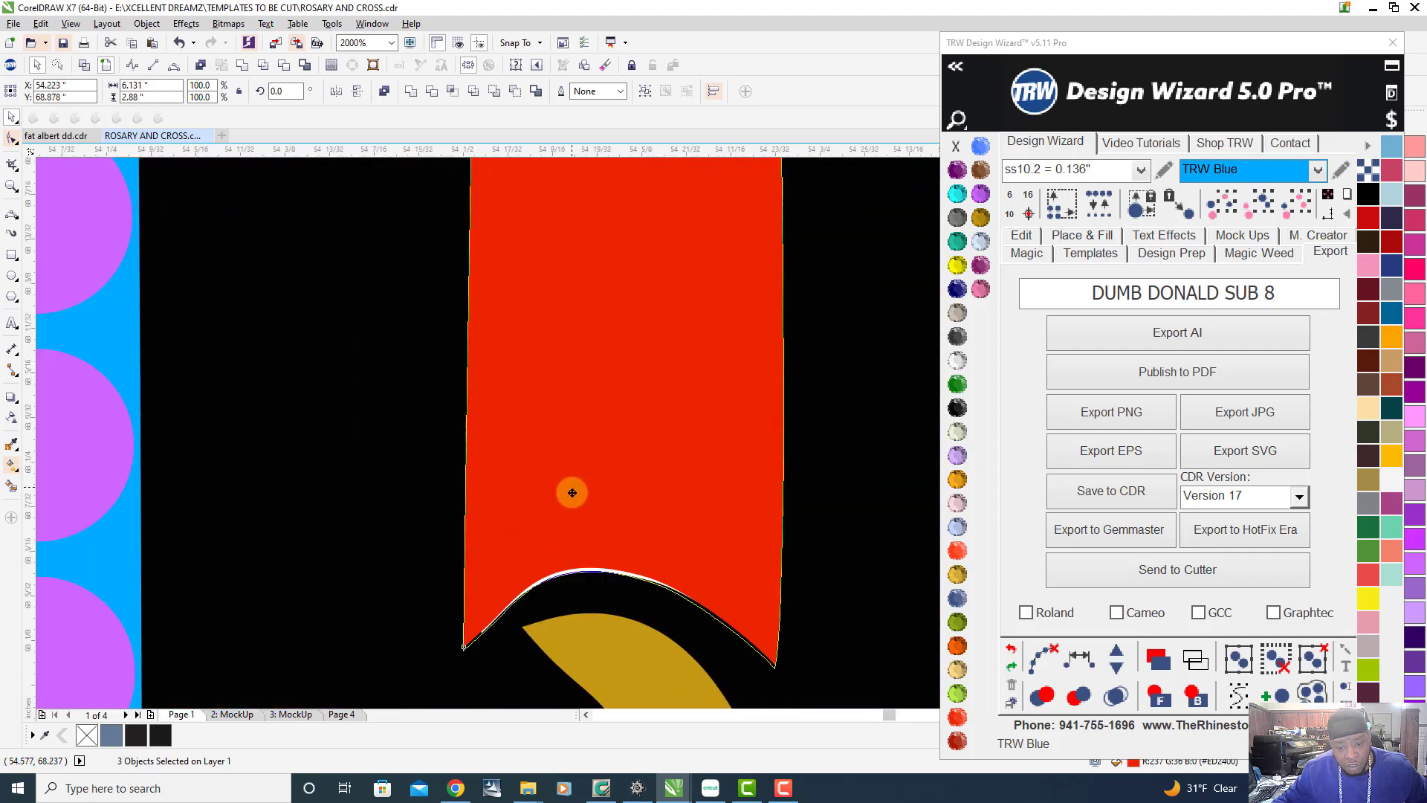
# Fit the short red horizontal bar into the white slot in the right arm of the assembled cross
pyautogui.scroll(-5, 586, 437)
pyautogui.scroll(2, 671, 337)
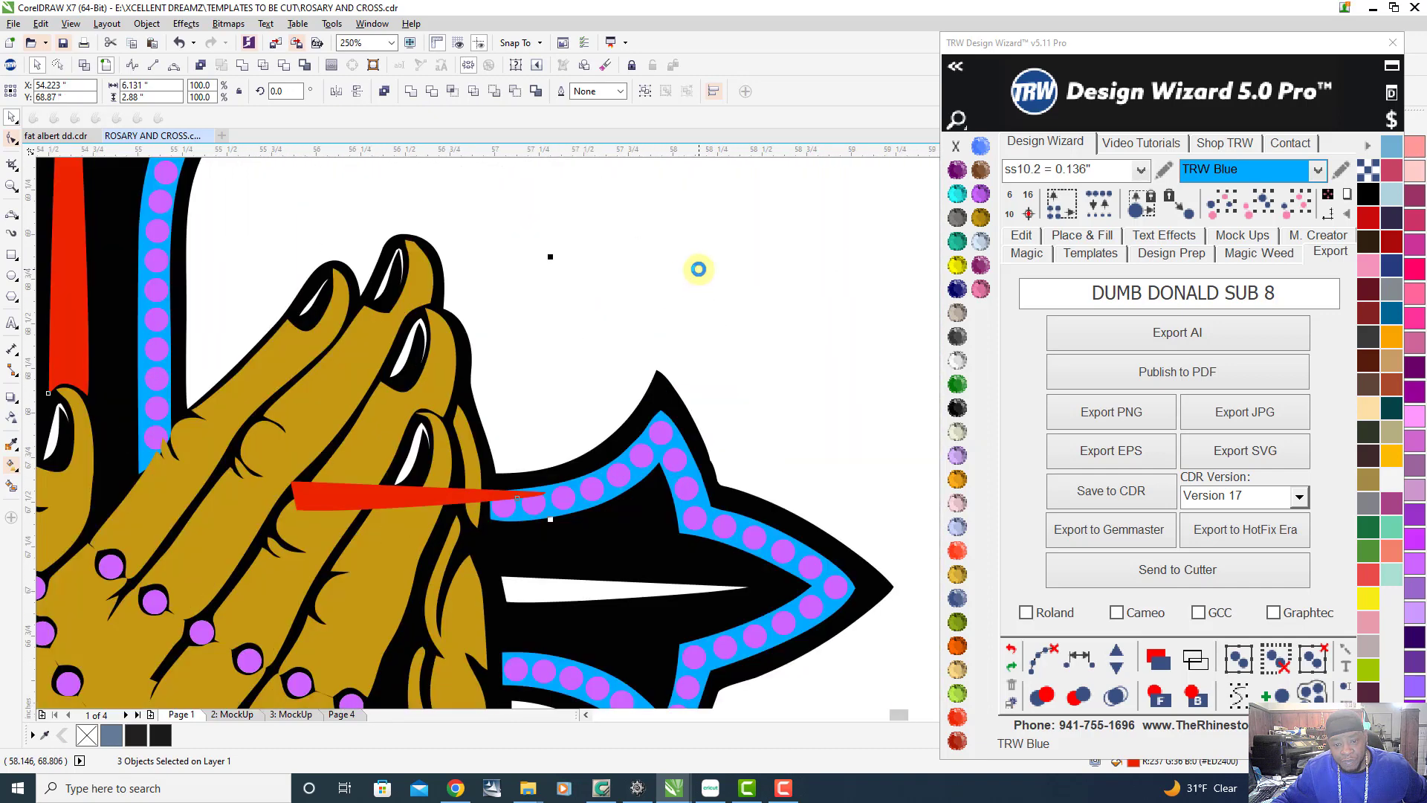
pyautogui.click(698, 269)
pyautogui.moveTo(322, 504); pyautogui.dragTo(543, 590)
pyautogui.scroll(2, 533, 599)
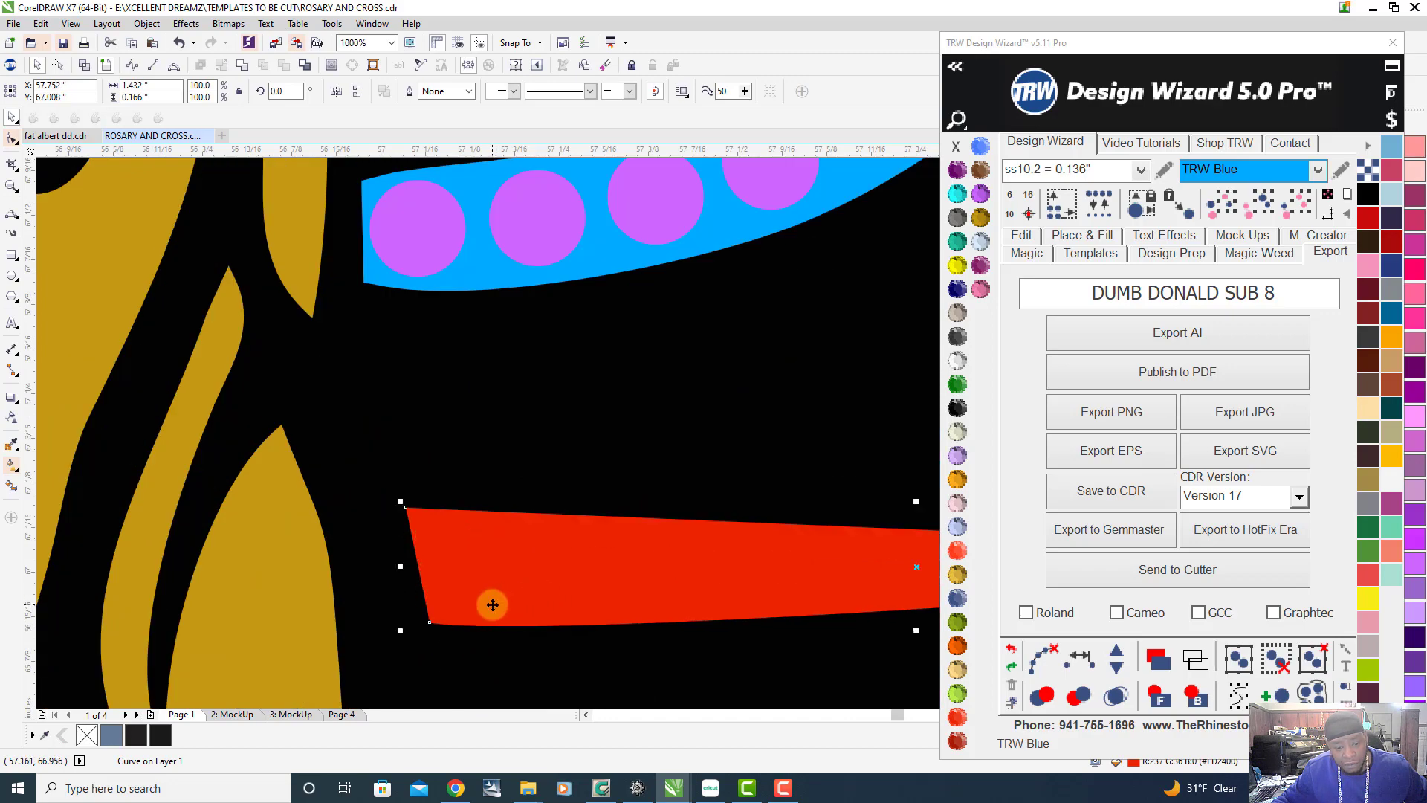
pyautogui.scroll(-1, 349, 702)
pyautogui.scroll(-3, 820, 425)
# Fit the long red horizontal bar into the white slot in the left arm of the cross and deselect it
pyautogui.scroll(-3, 621, 379)
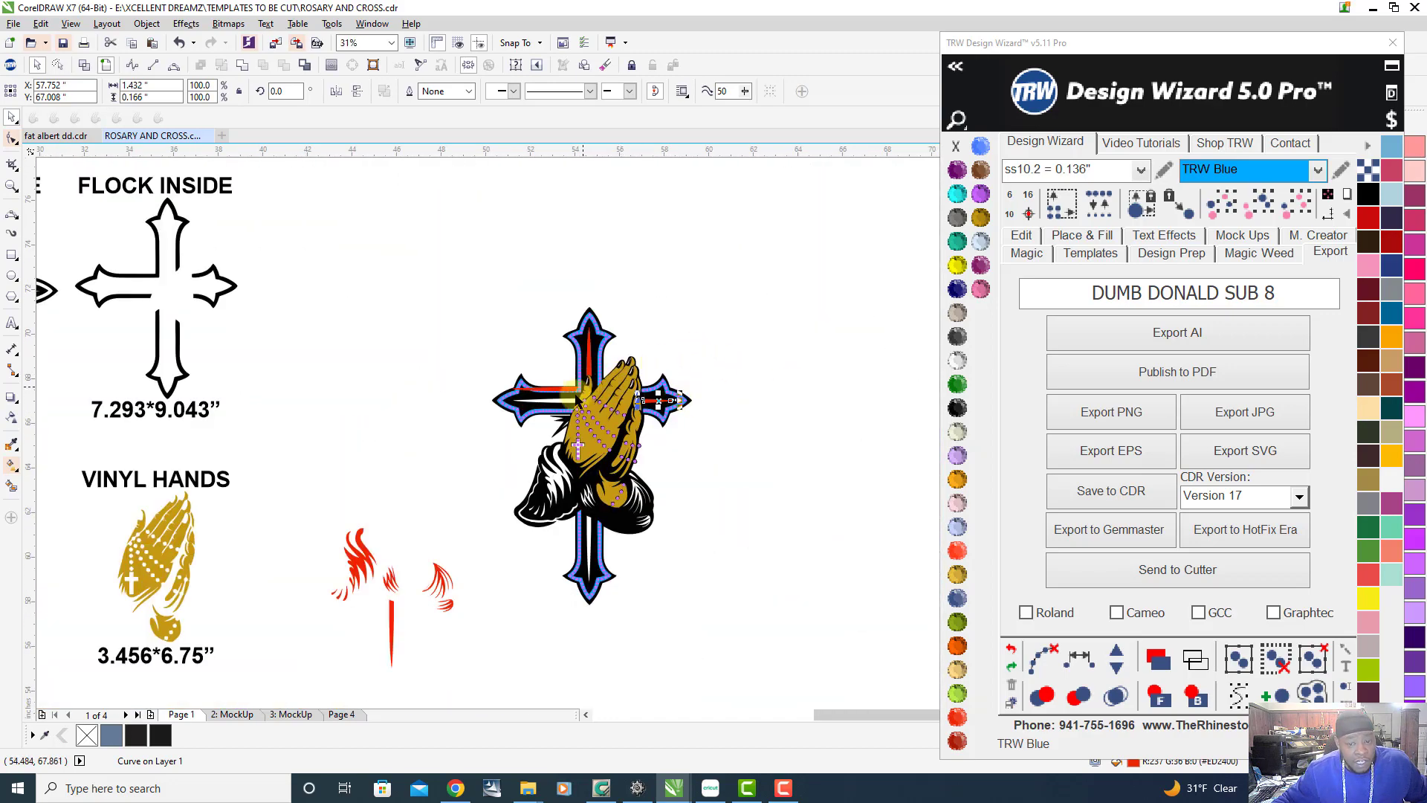
pyautogui.scroll(4, 547, 398)
pyautogui.click(535, 408)
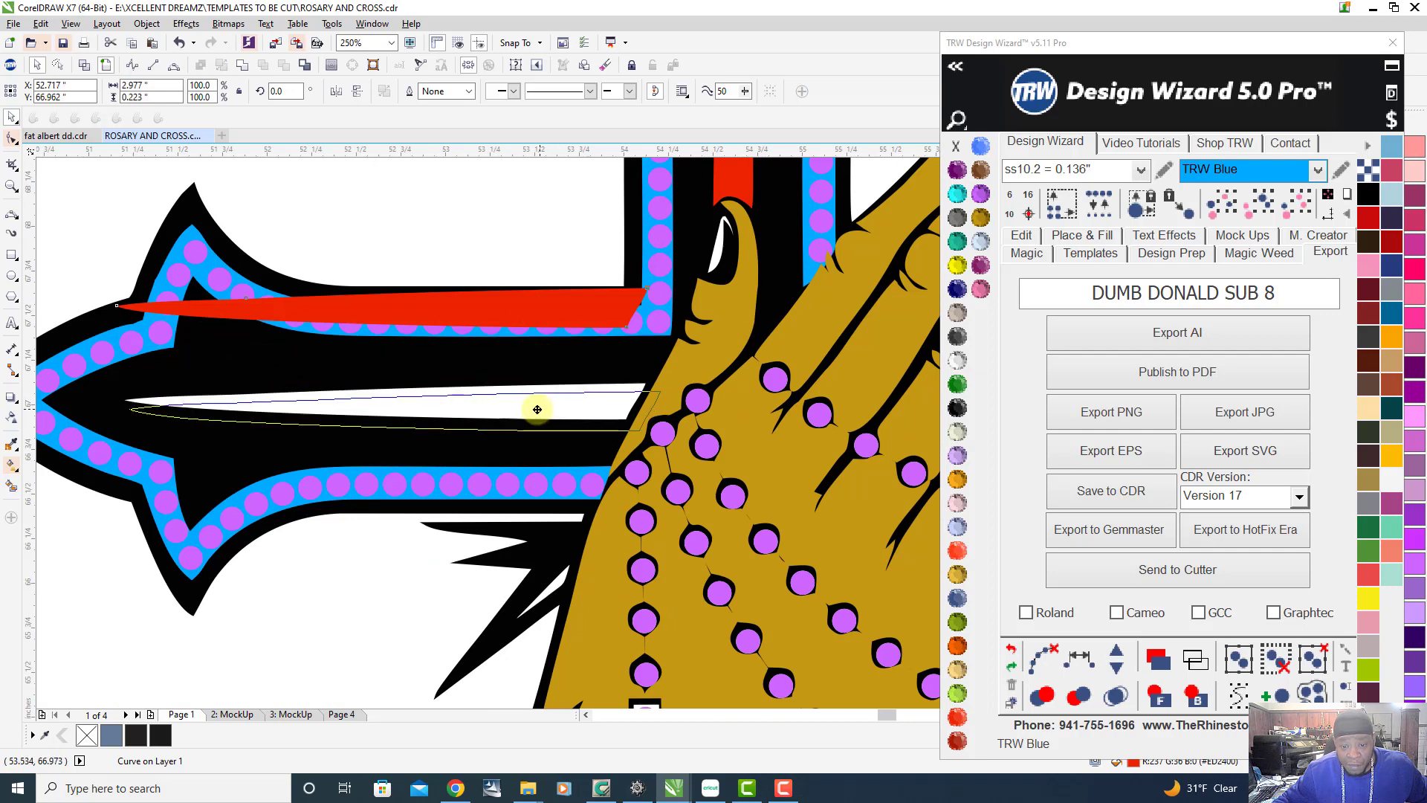
pyautogui.moveTo(522, 403); pyautogui.dragTo(524, 400)
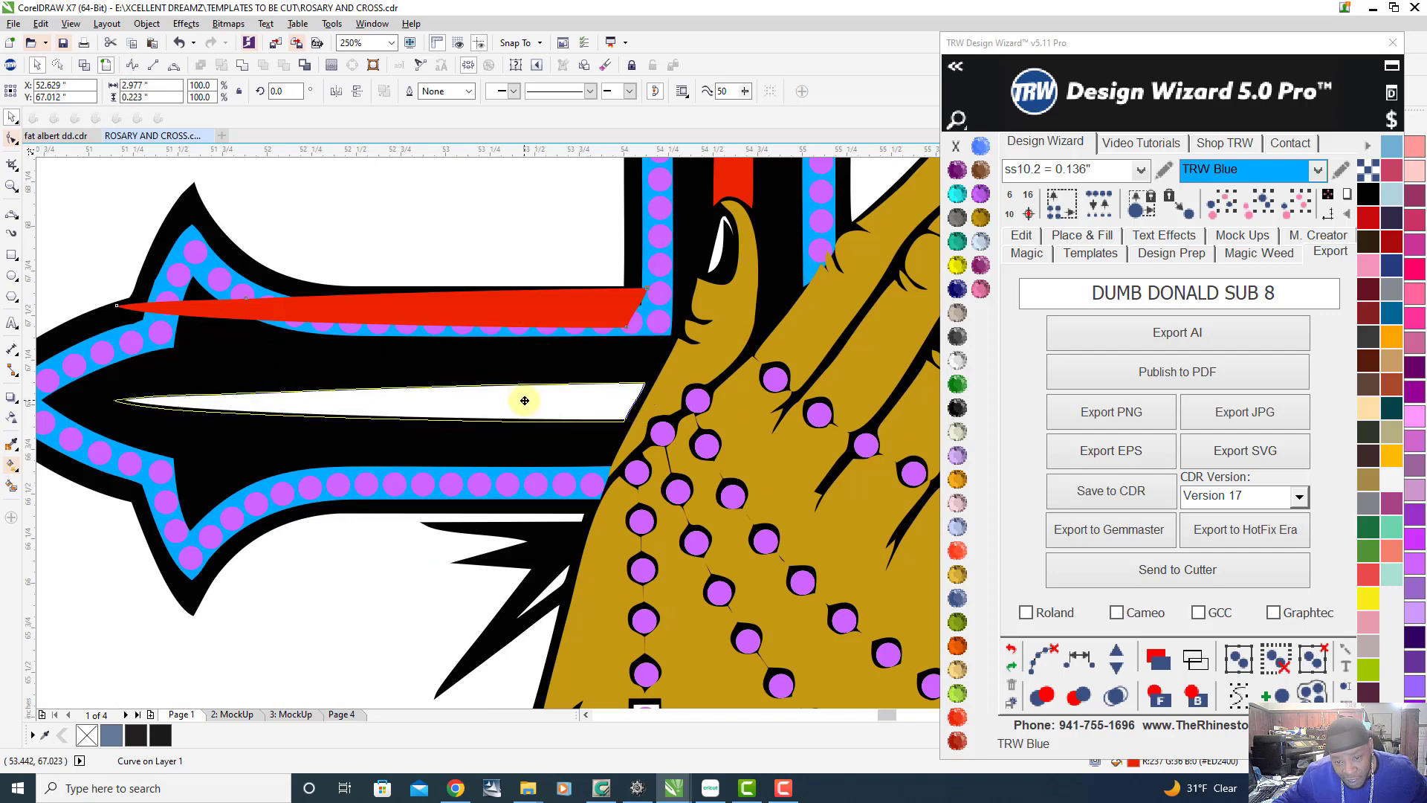
pyautogui.scroll(6, 678, 403)
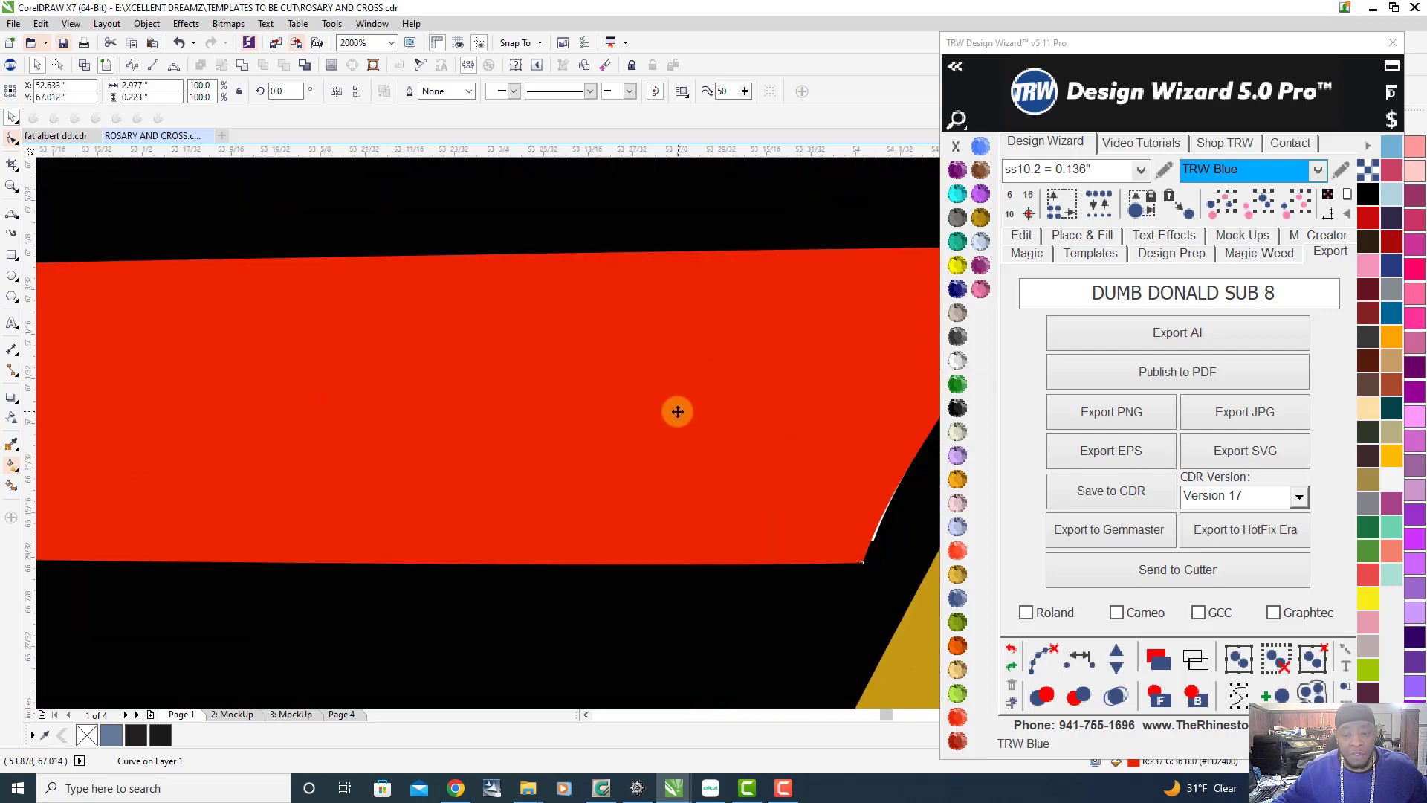
pyautogui.scroll(-8, 488, 414)
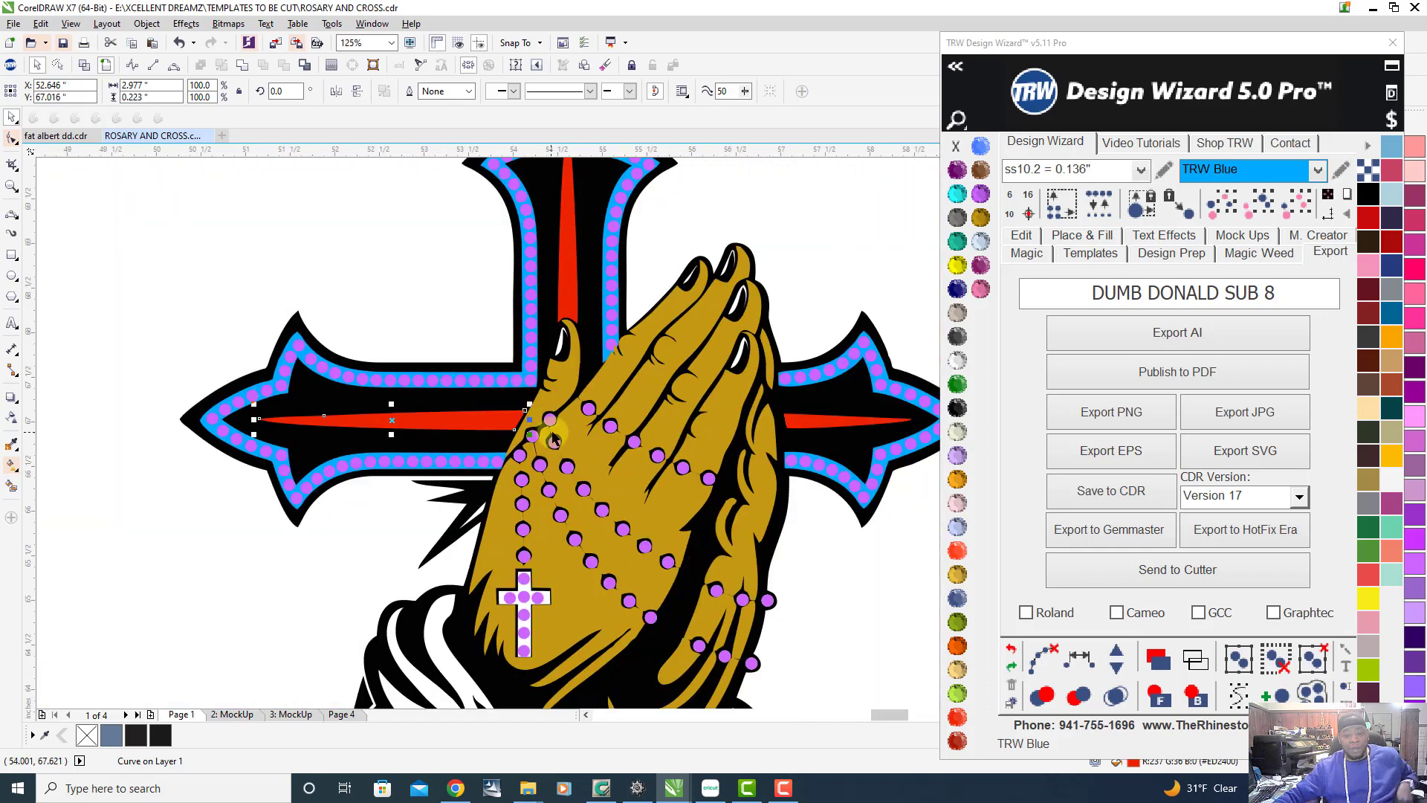
pyautogui.scroll(-1, 543, 446)
pyautogui.click(670, 214)
# Move the remaining red vertical bar into the white slot in the lower arm of the assembled cross
pyautogui.scroll(3, 533, 348)
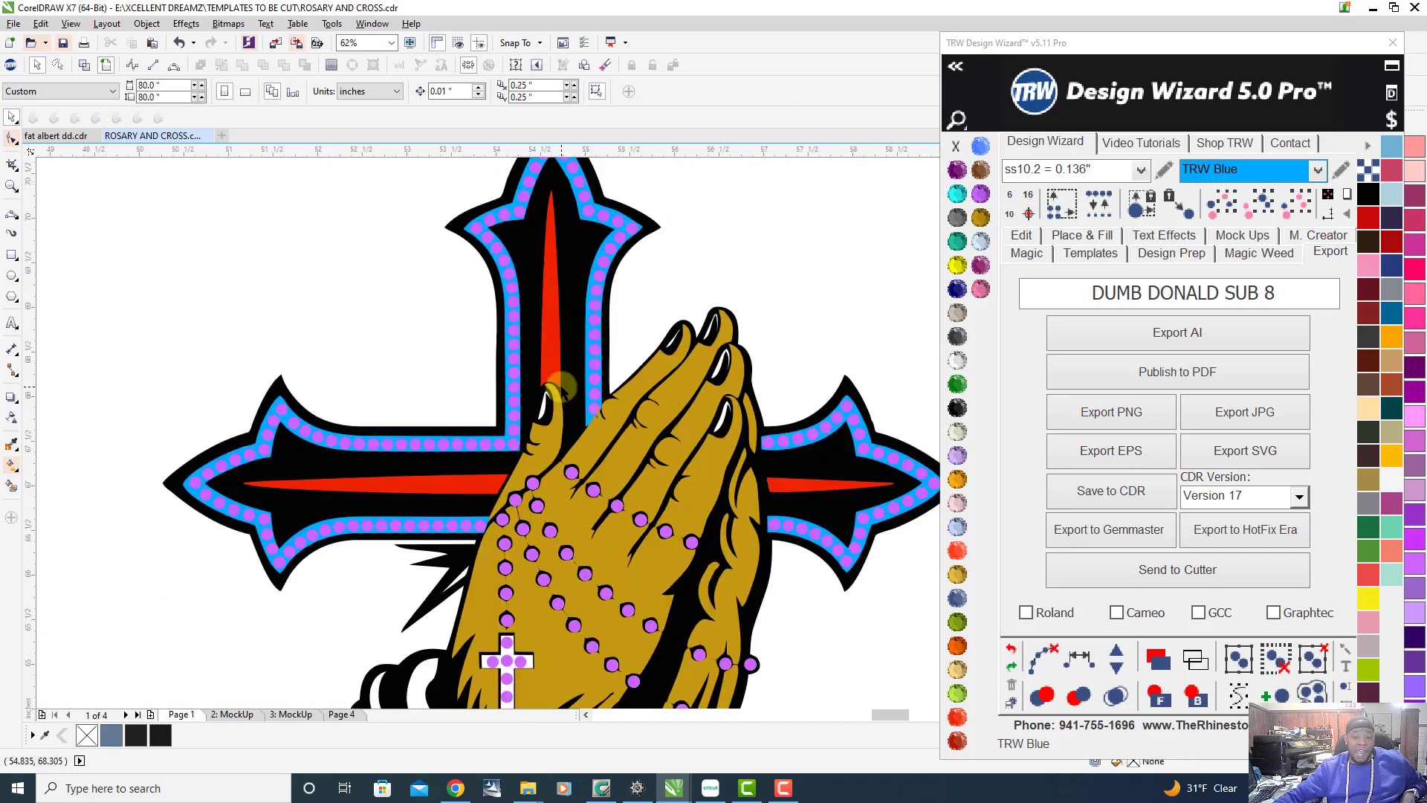
pyautogui.scroll(-3, 531, 356)
pyautogui.scroll(-2, 530, 362)
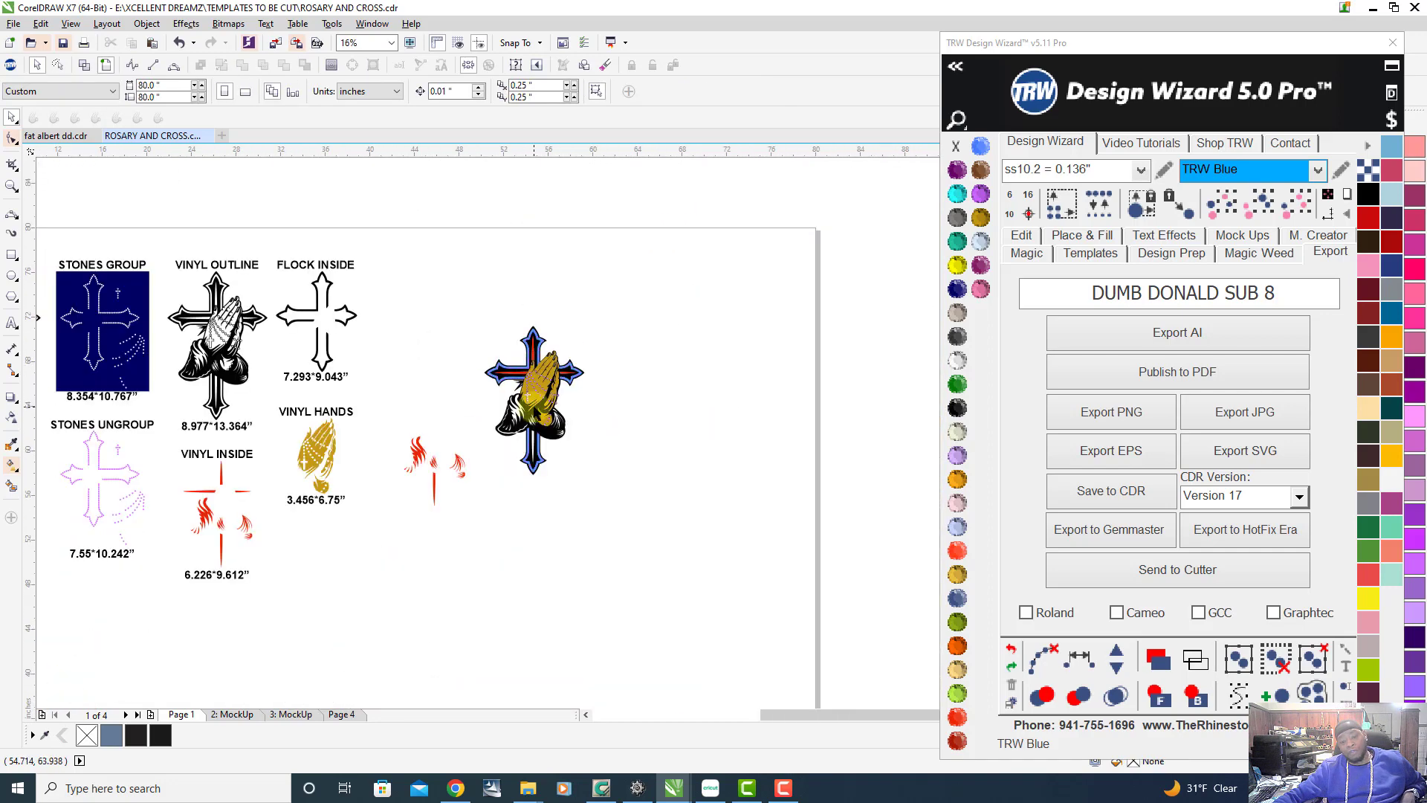
pyautogui.scroll(1, 530, 362)
pyautogui.scroll(-1, 466, 520)
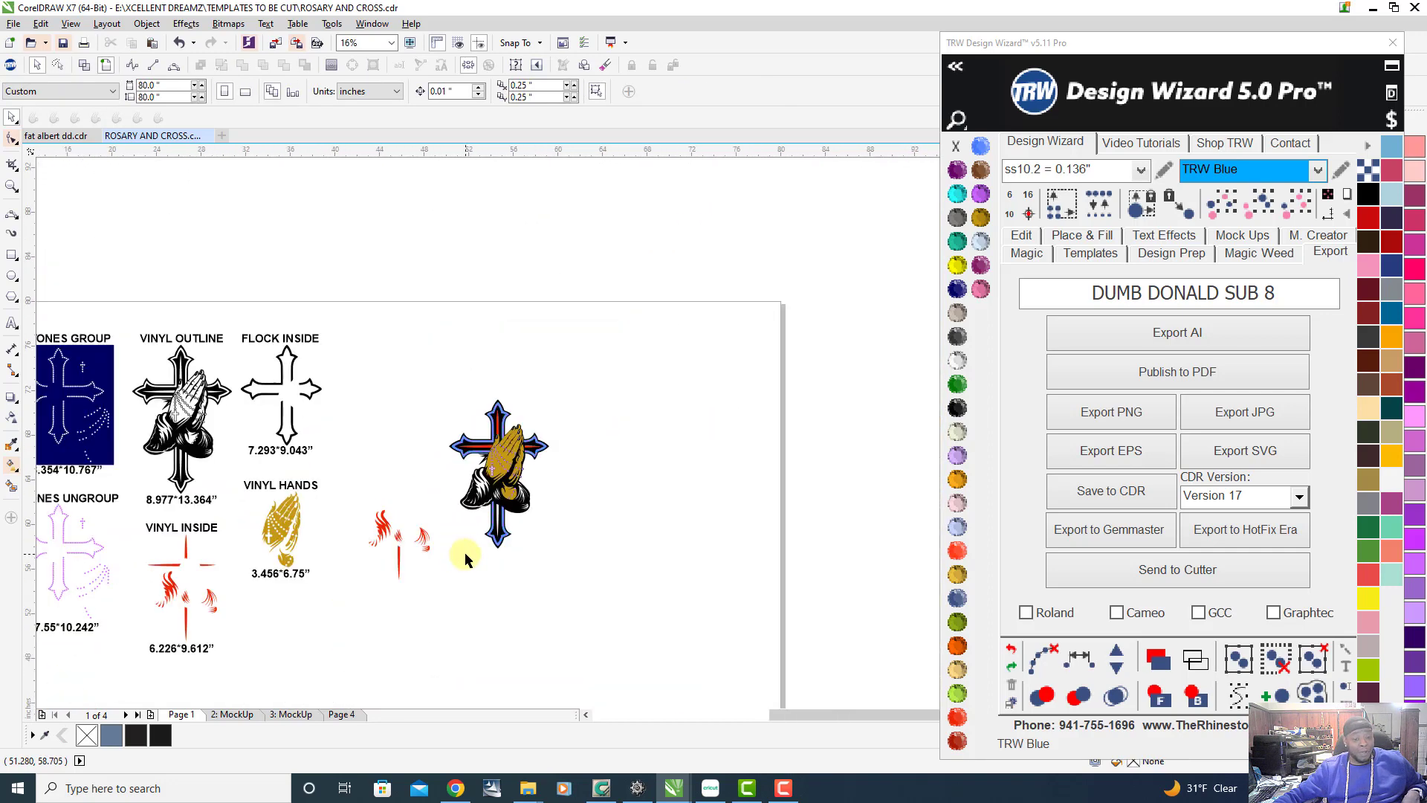
pyautogui.scroll(1, 342, 584)
pyautogui.scroll(1, 532, 568)
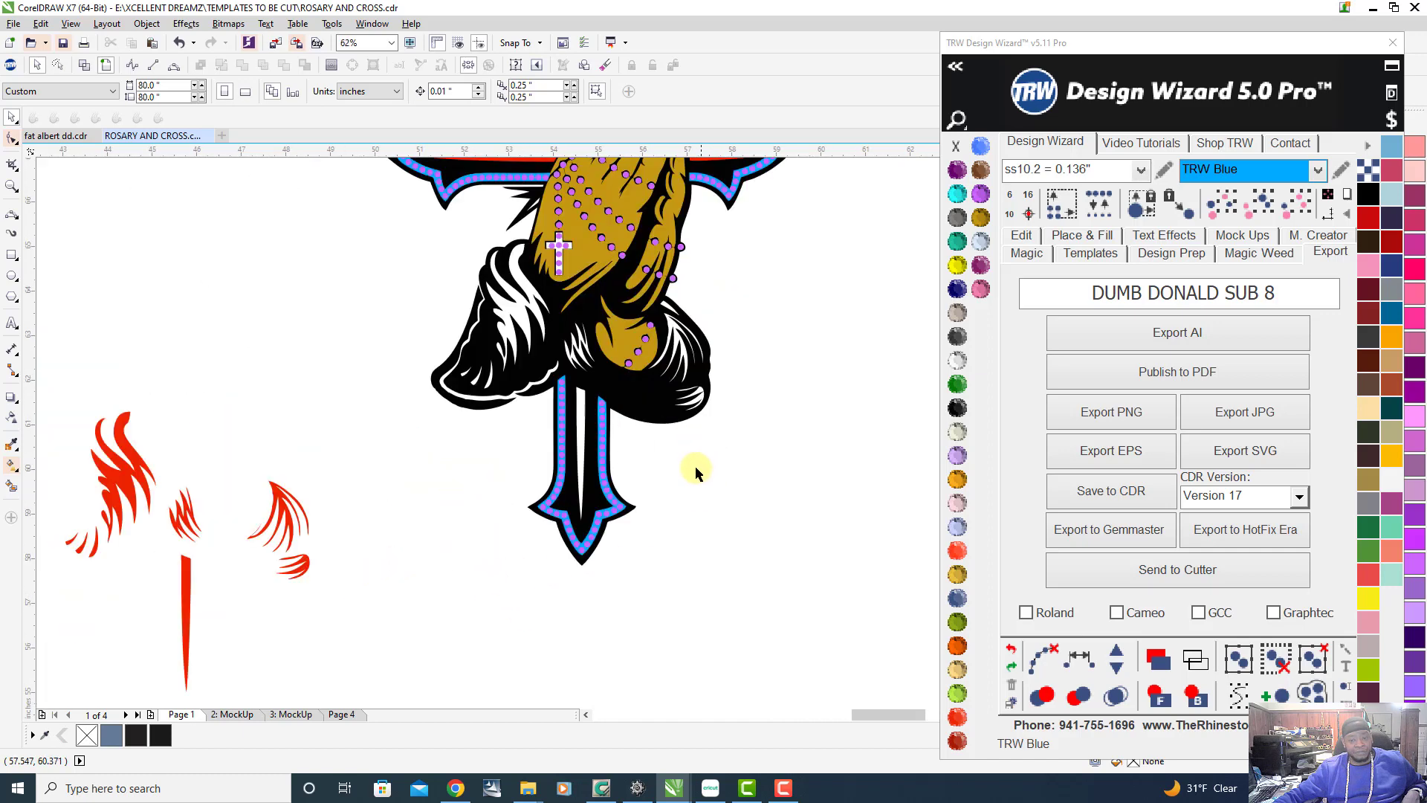
pyautogui.click(185, 594)
pyautogui.moveTo(185, 591)
pyautogui.mouseDown()
pyautogui.moveTo(553, 446)
pyautogui.moveTo(580, 420)
pyautogui.mouseUp()
pyautogui.scroll(2, 580, 420)
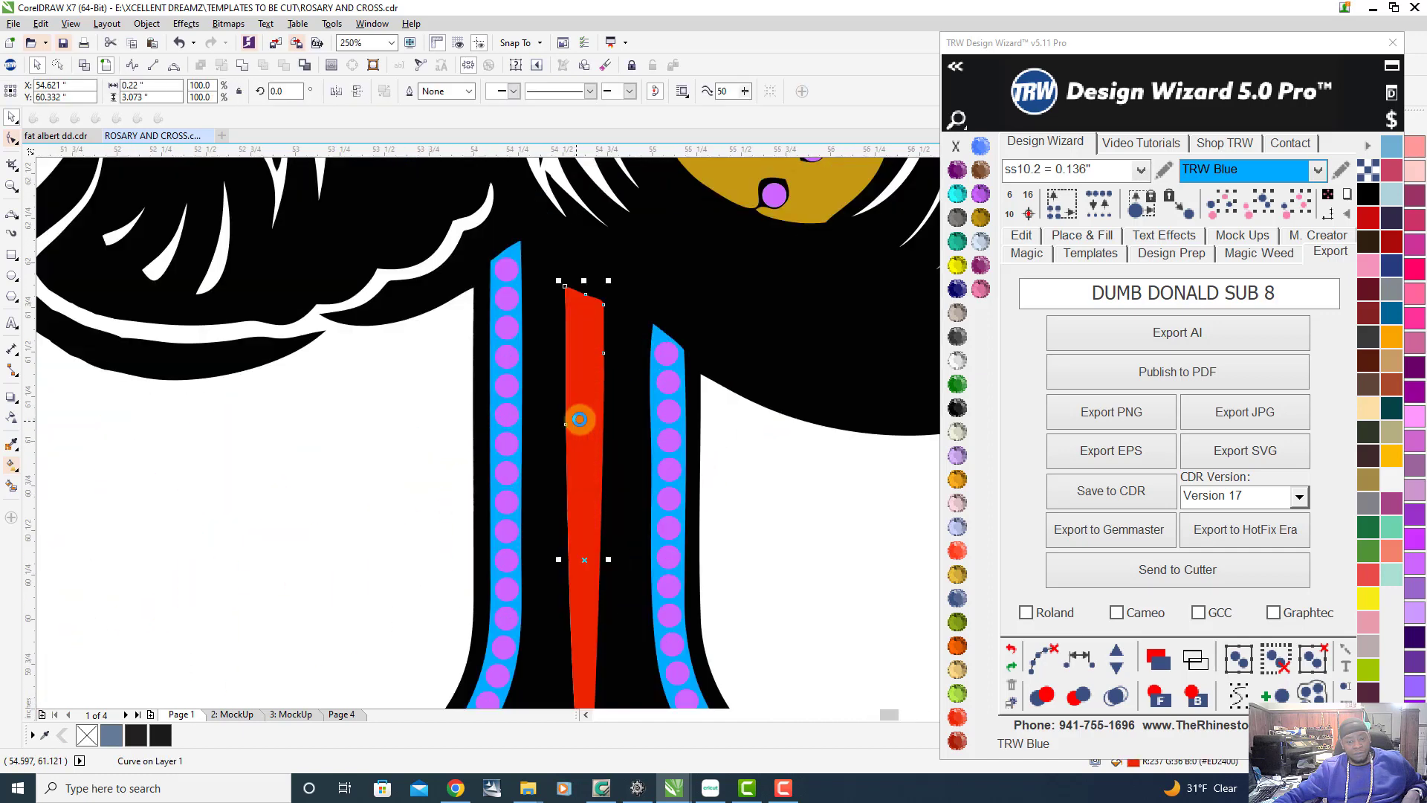
pyautogui.scroll(-2, 580, 419)
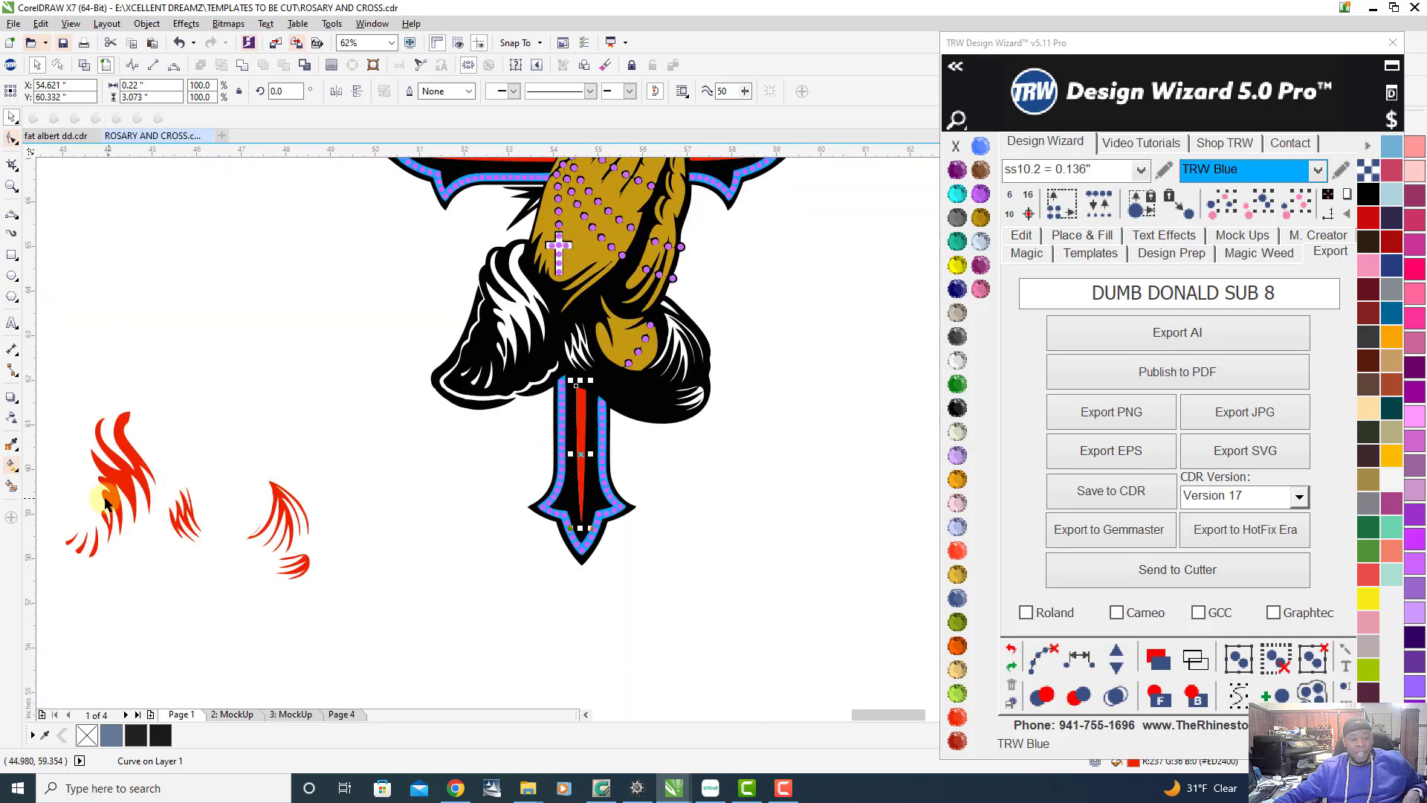
# Select the four leftmost red flame pieces, fit them into the white slots of the left sleeve, and deselect them
pyautogui.scroll(-2, 74, 483)
pyautogui.scroll(2, 84, 510)
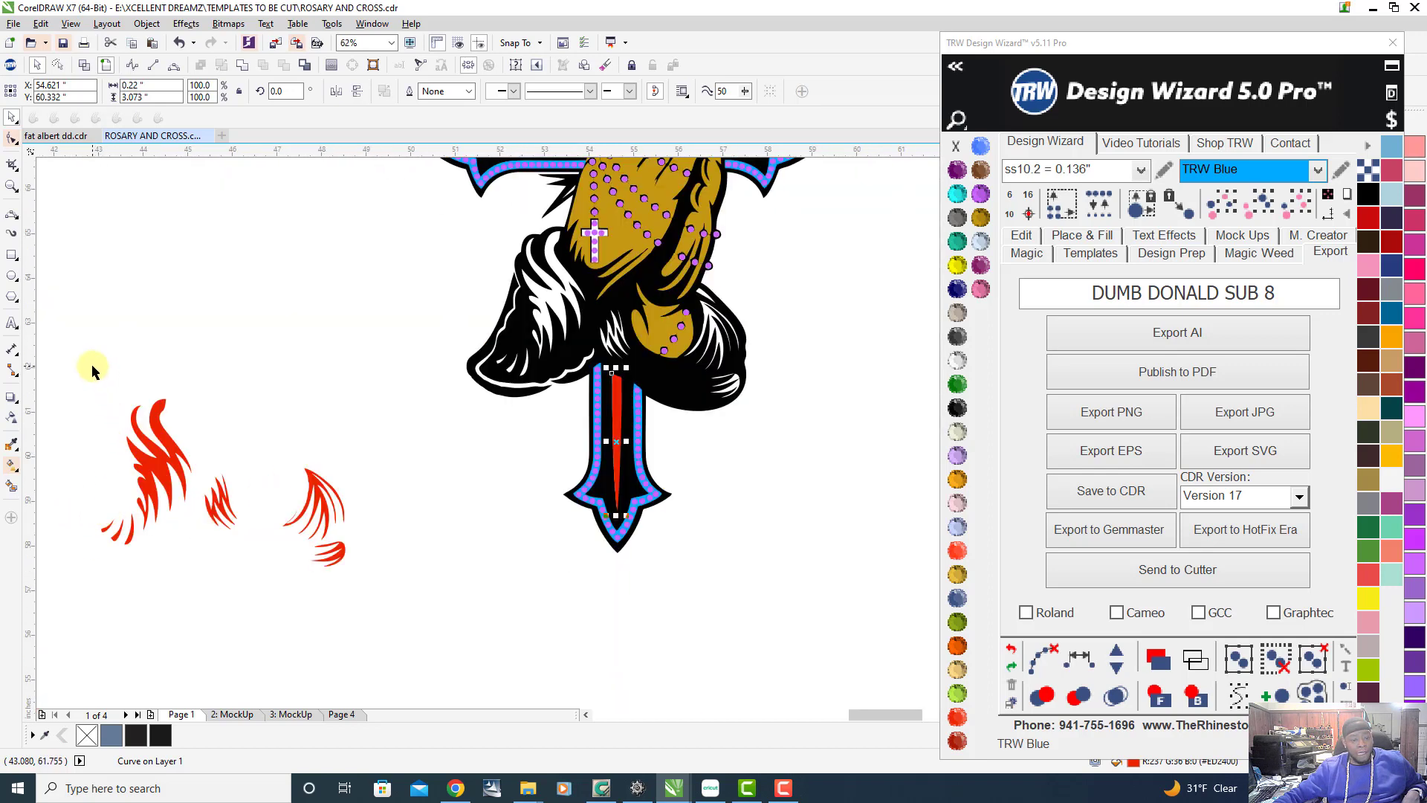
pyautogui.moveTo(202, 590); pyautogui.dragTo(202, 591)
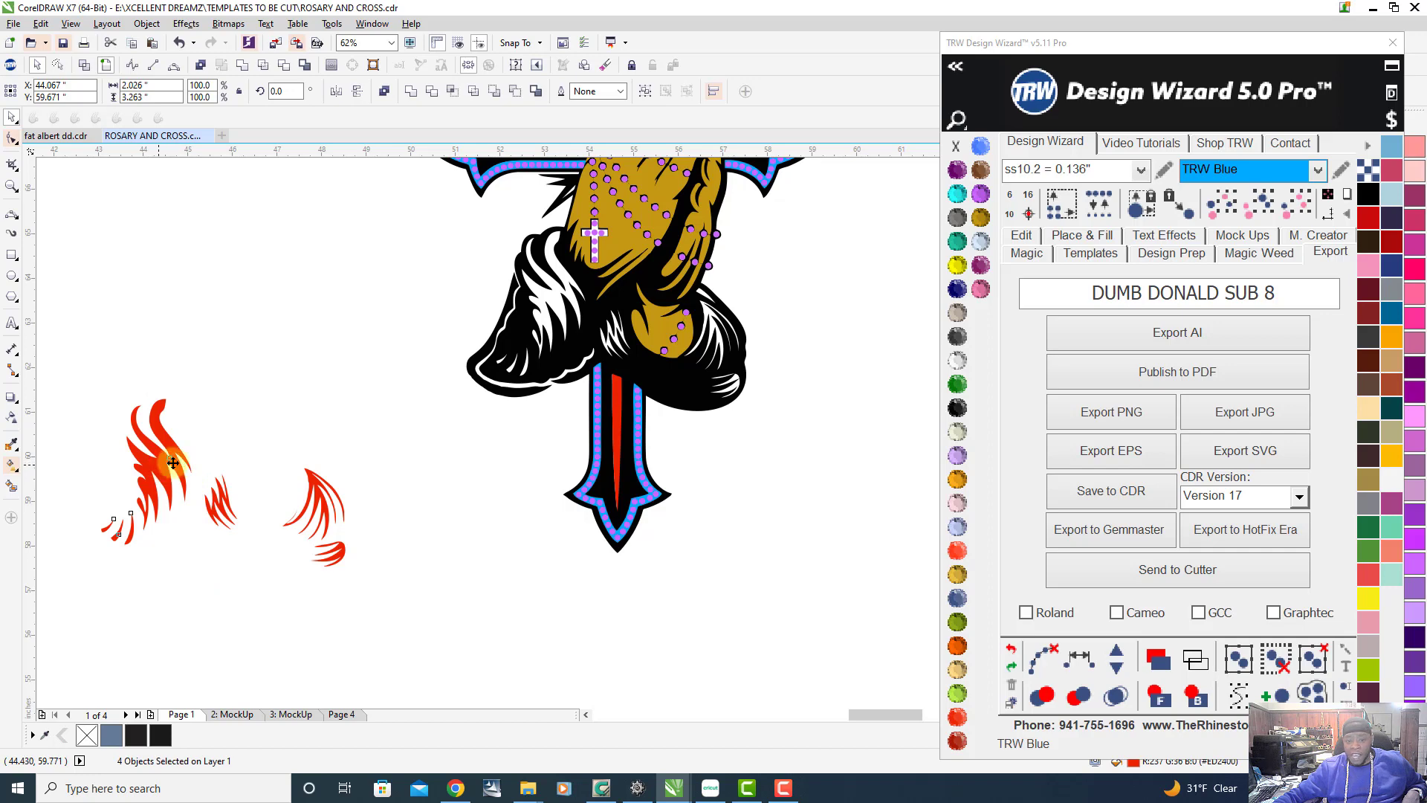
pyautogui.moveTo(172, 463); pyautogui.dragTo(570, 297)
pyautogui.scroll(3, 561, 223)
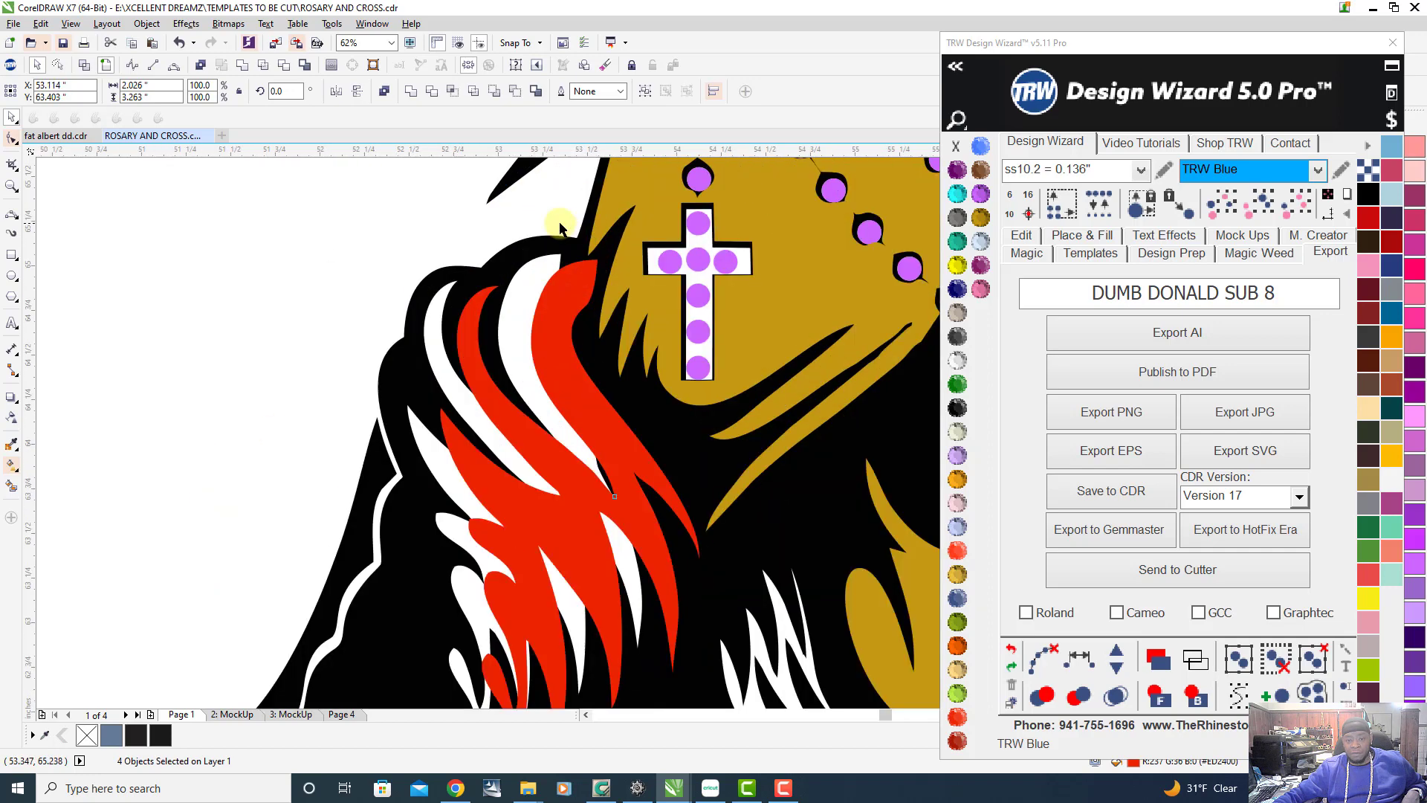
pyautogui.scroll(5, 561, 227)
pyautogui.moveTo(592, 404); pyautogui.dragTo(480, 385)
pyautogui.scroll(-5, 500, 376)
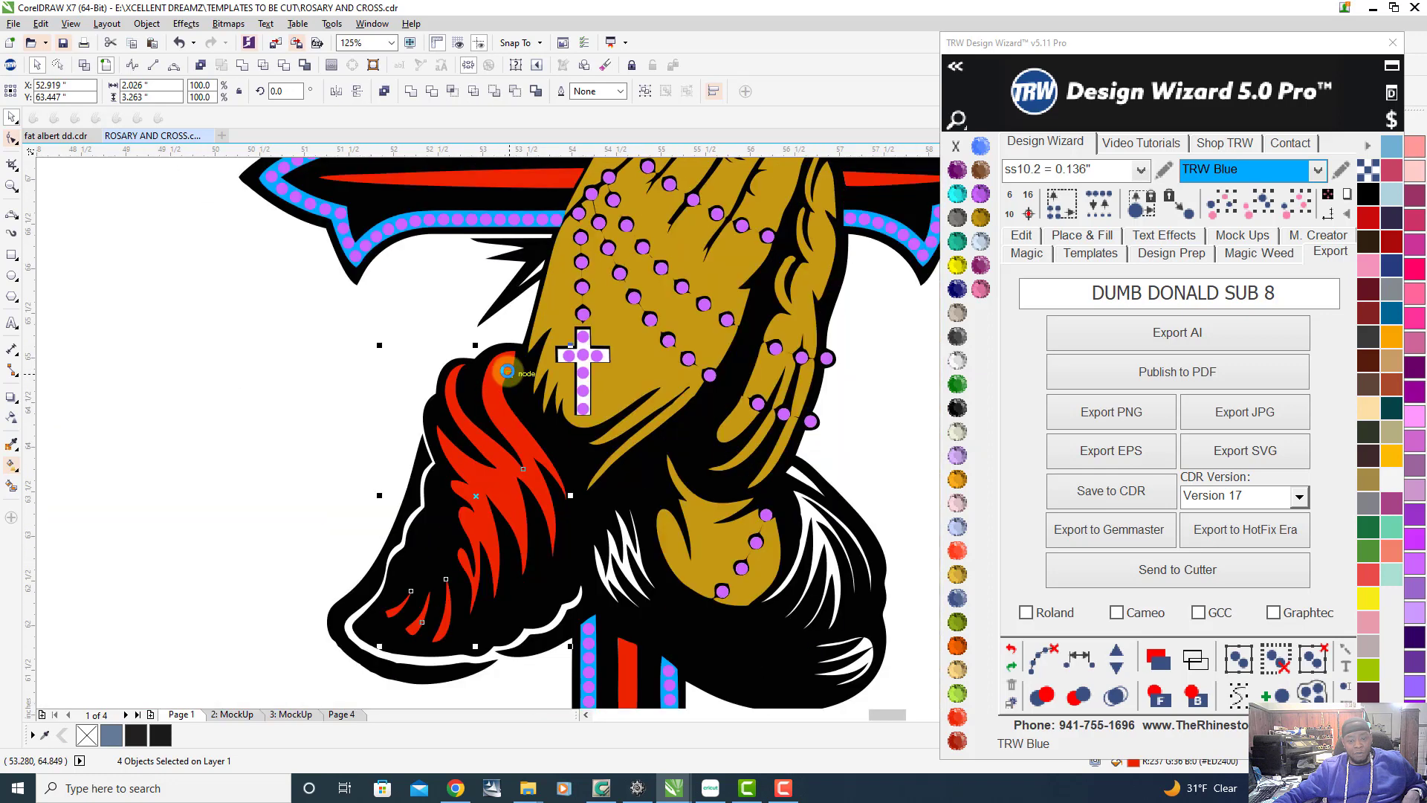
pyautogui.scroll(-3, 506, 371)
pyautogui.click(364, 425)
# Select the two red pieces for the right sleeve and align them exactly over its white slots
pyautogui.scroll(1, 409, 519)
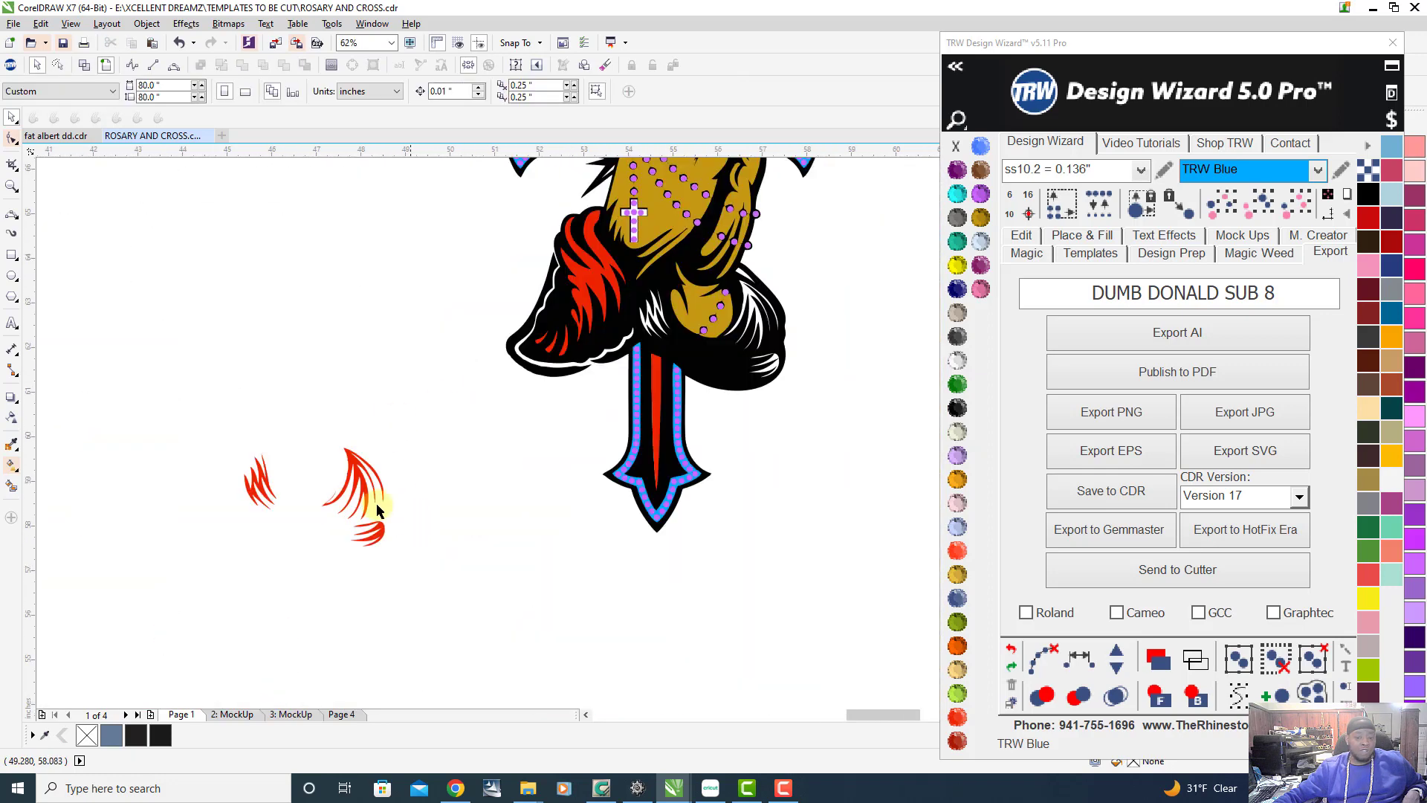
pyautogui.moveTo(305, 428); pyautogui.dragTo(415, 597)
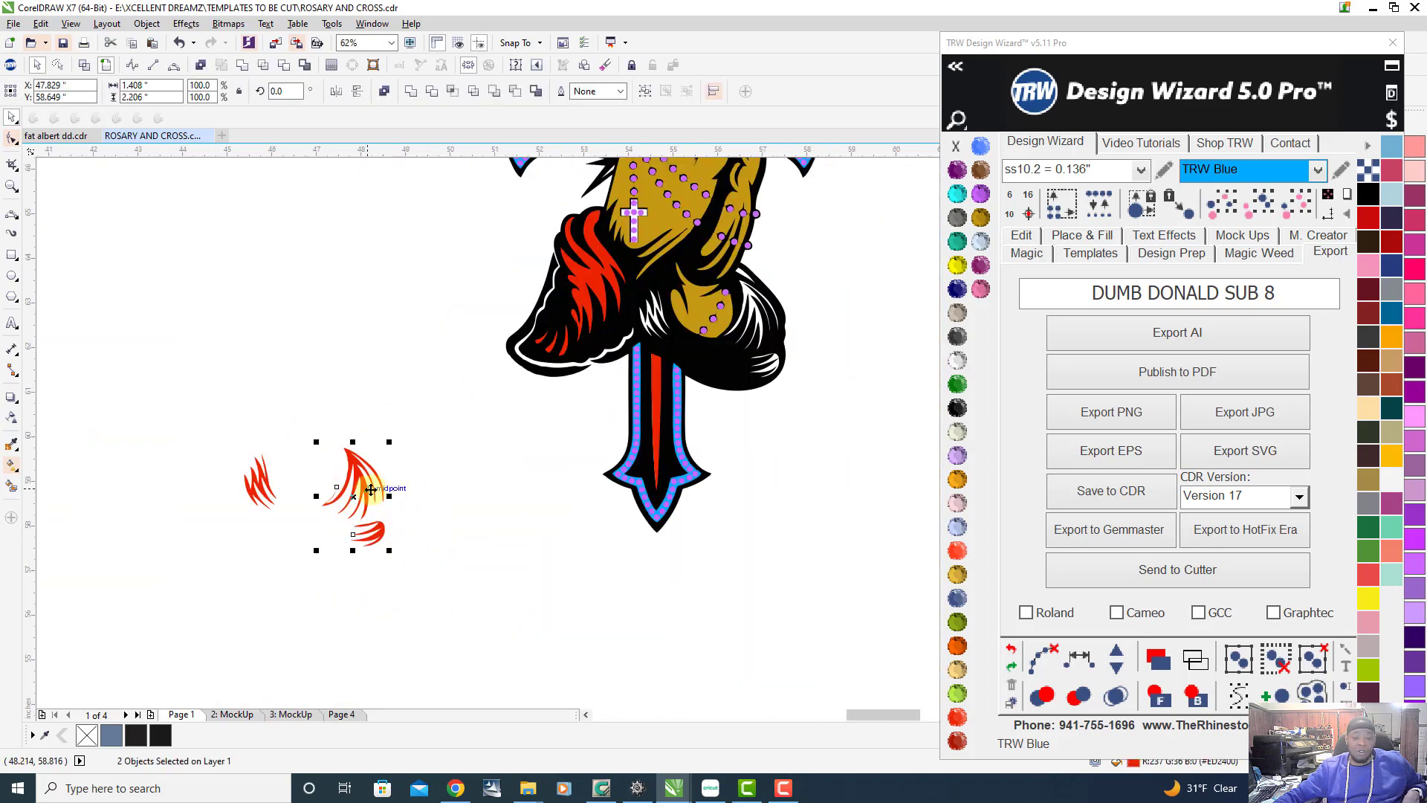
pyautogui.moveTo(359, 487); pyautogui.dragTo(750, 331)
pyautogui.scroll(1, 760, 274)
pyautogui.scroll(2, 760, 278)
pyautogui.scroll(1, 592, 477)
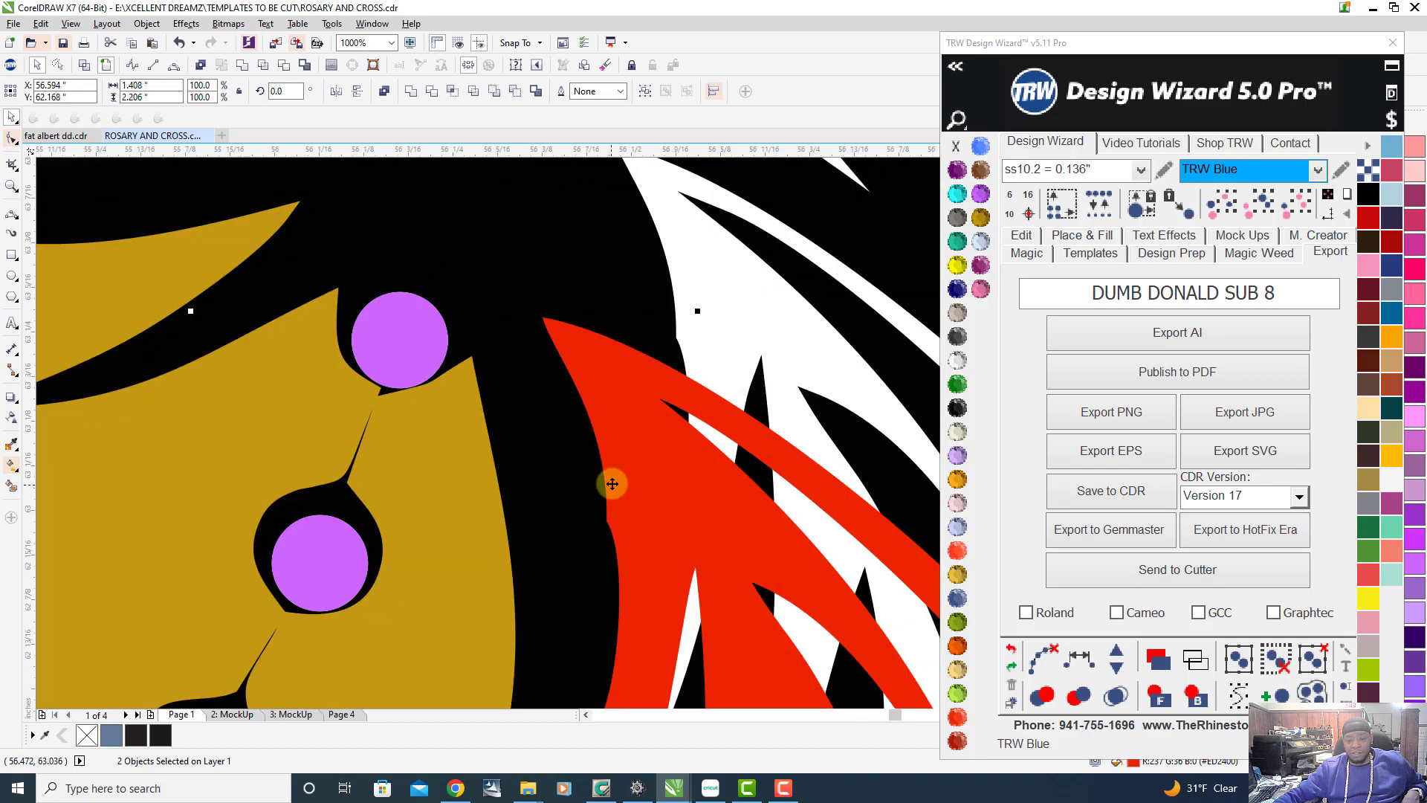
pyautogui.moveTo(612, 485); pyautogui.dragTo(660, 297)
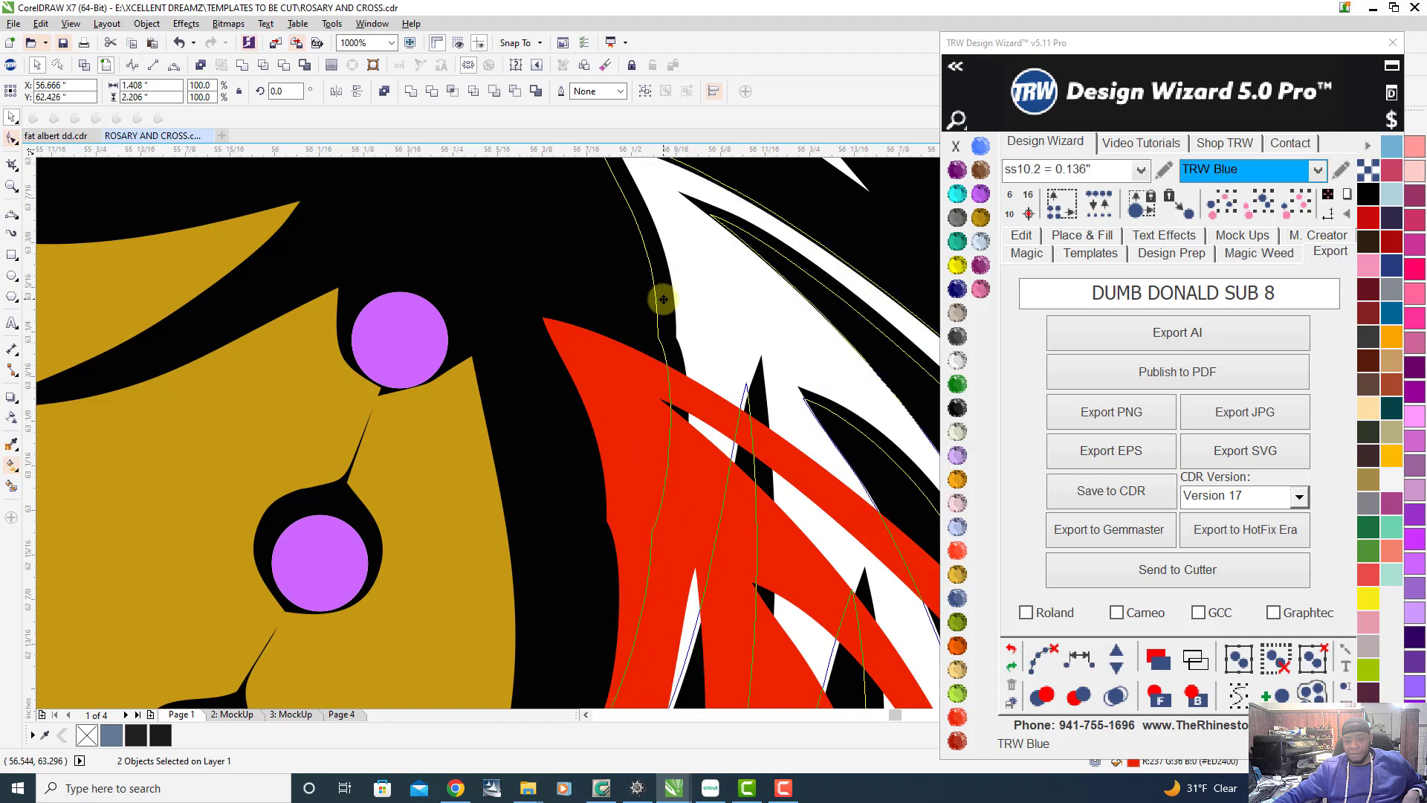
pyautogui.scroll(-1, 692, 333)
pyautogui.scroll(-1, 691, 333)
pyautogui.scroll(2, 707, 424)
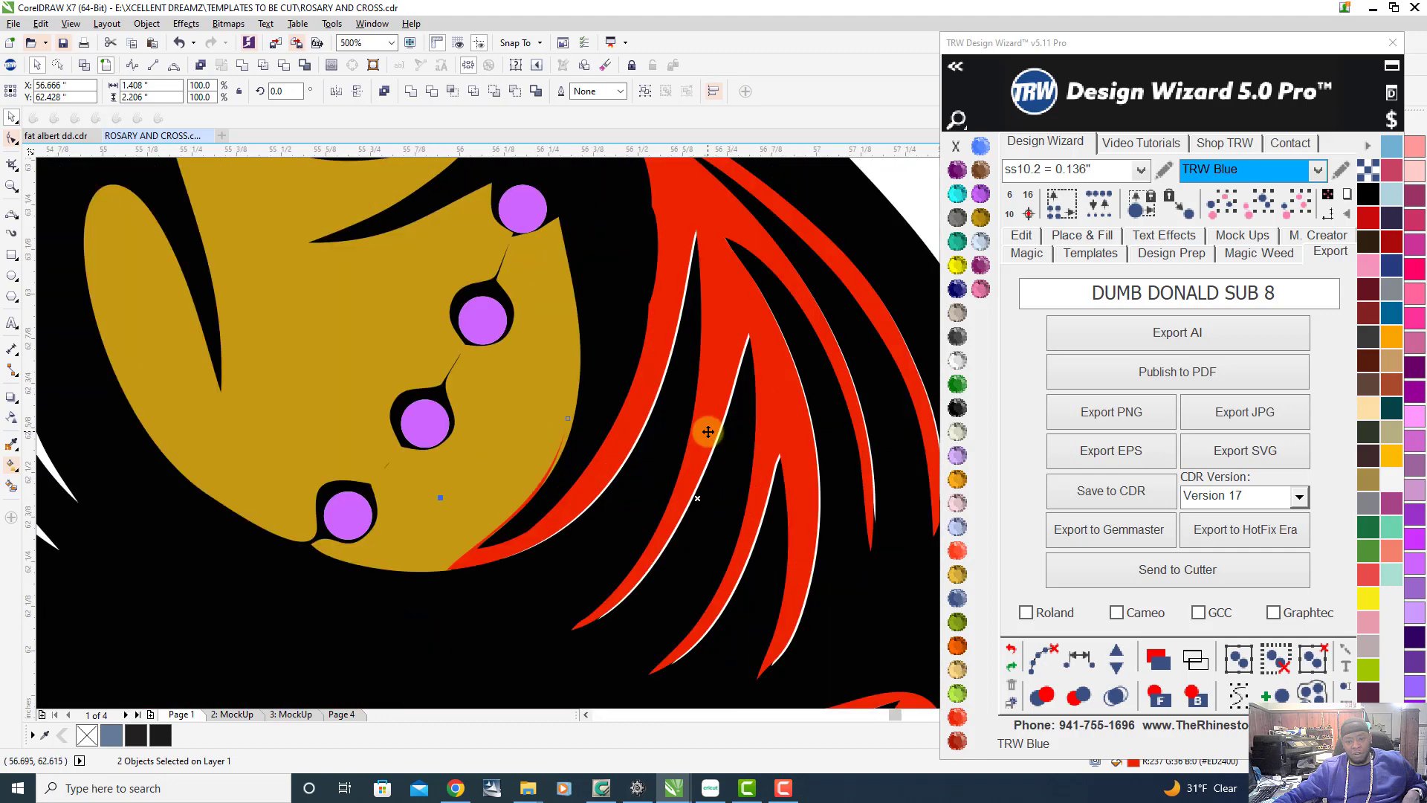
pyautogui.moveTo(707, 424); pyautogui.dragTo(716, 427)
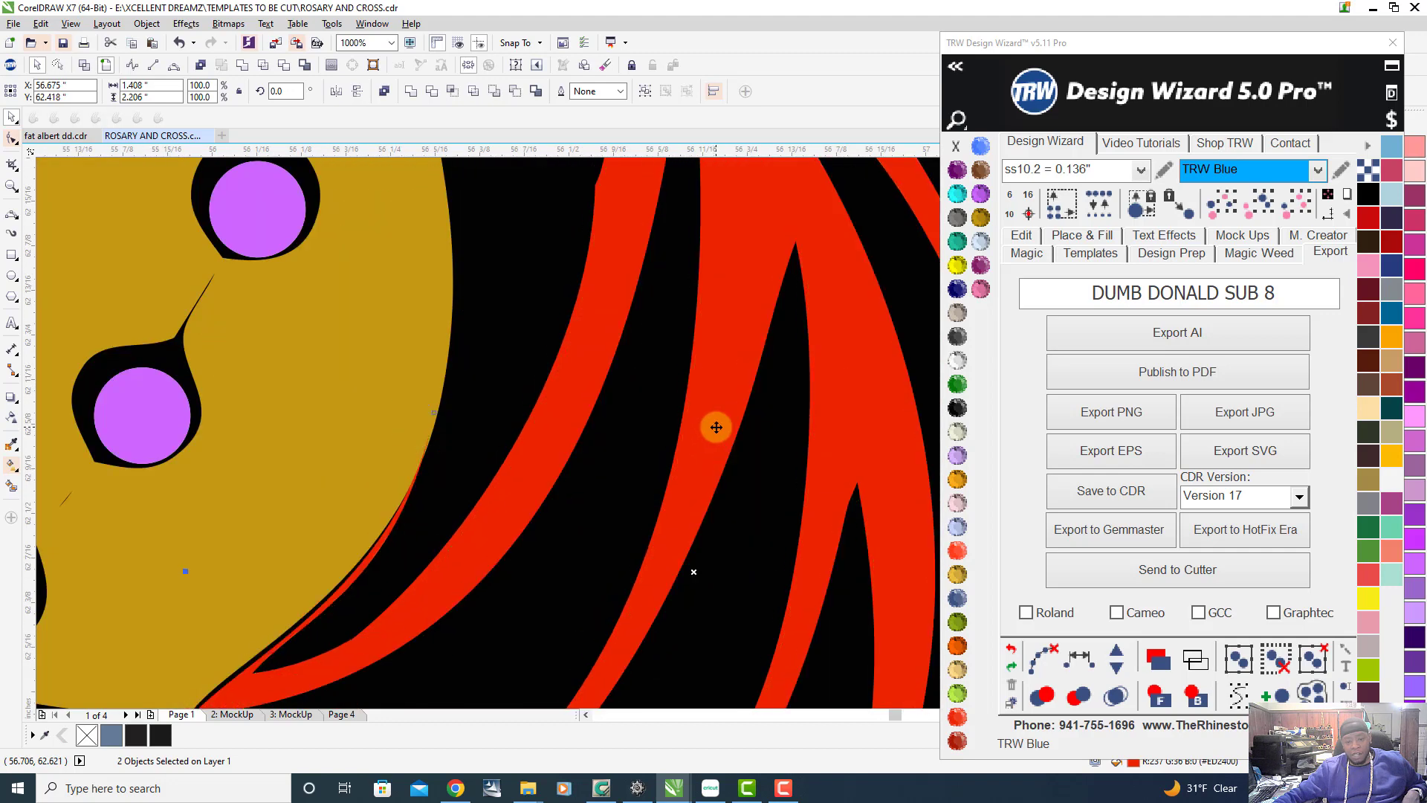
# Fit the last red piece into the white slots between the two sleeves and deselect it
pyautogui.scroll(-4, 716, 426)
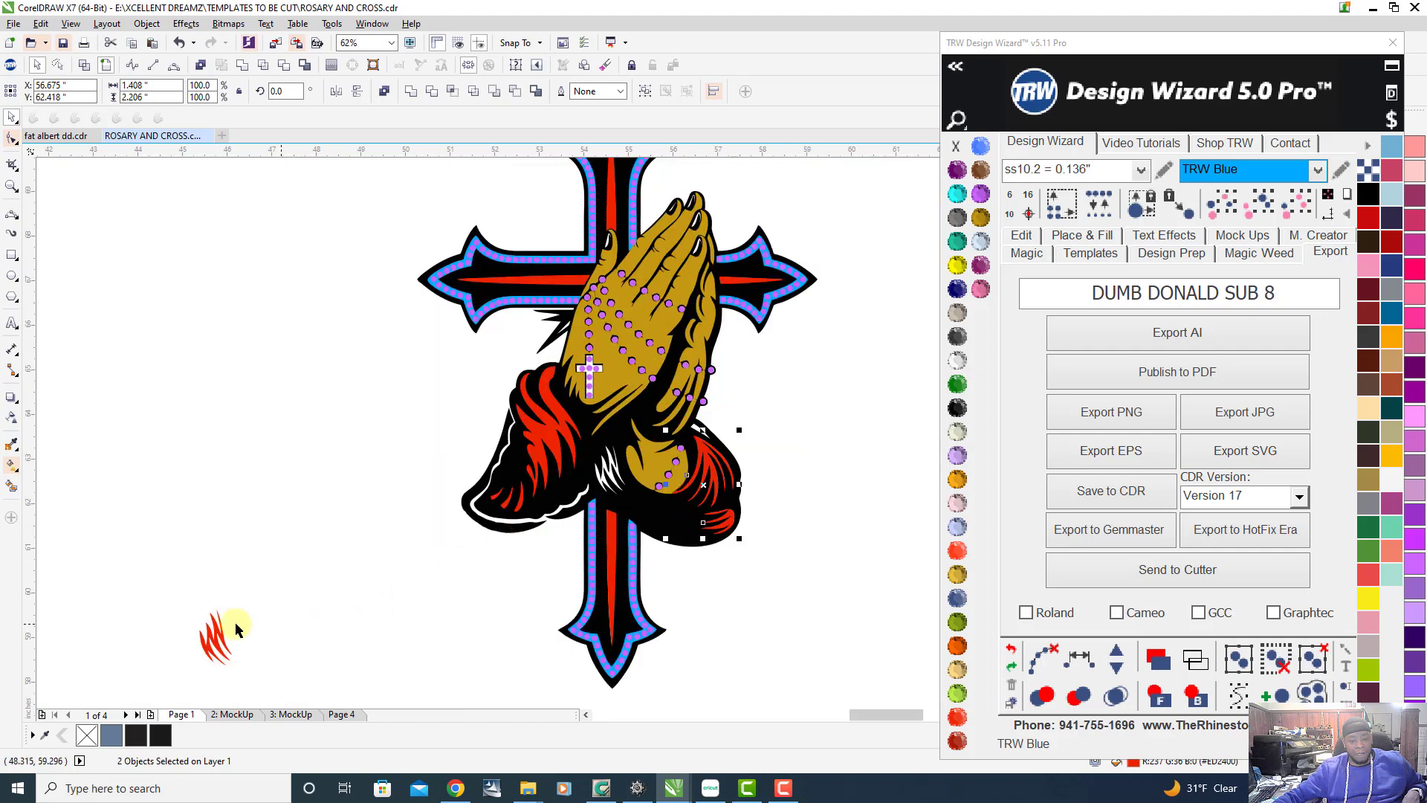
pyautogui.moveTo(212, 643); pyautogui.dragTo(549, 515)
pyautogui.scroll(4, 601, 466)
pyautogui.scroll(-2, 541, 515)
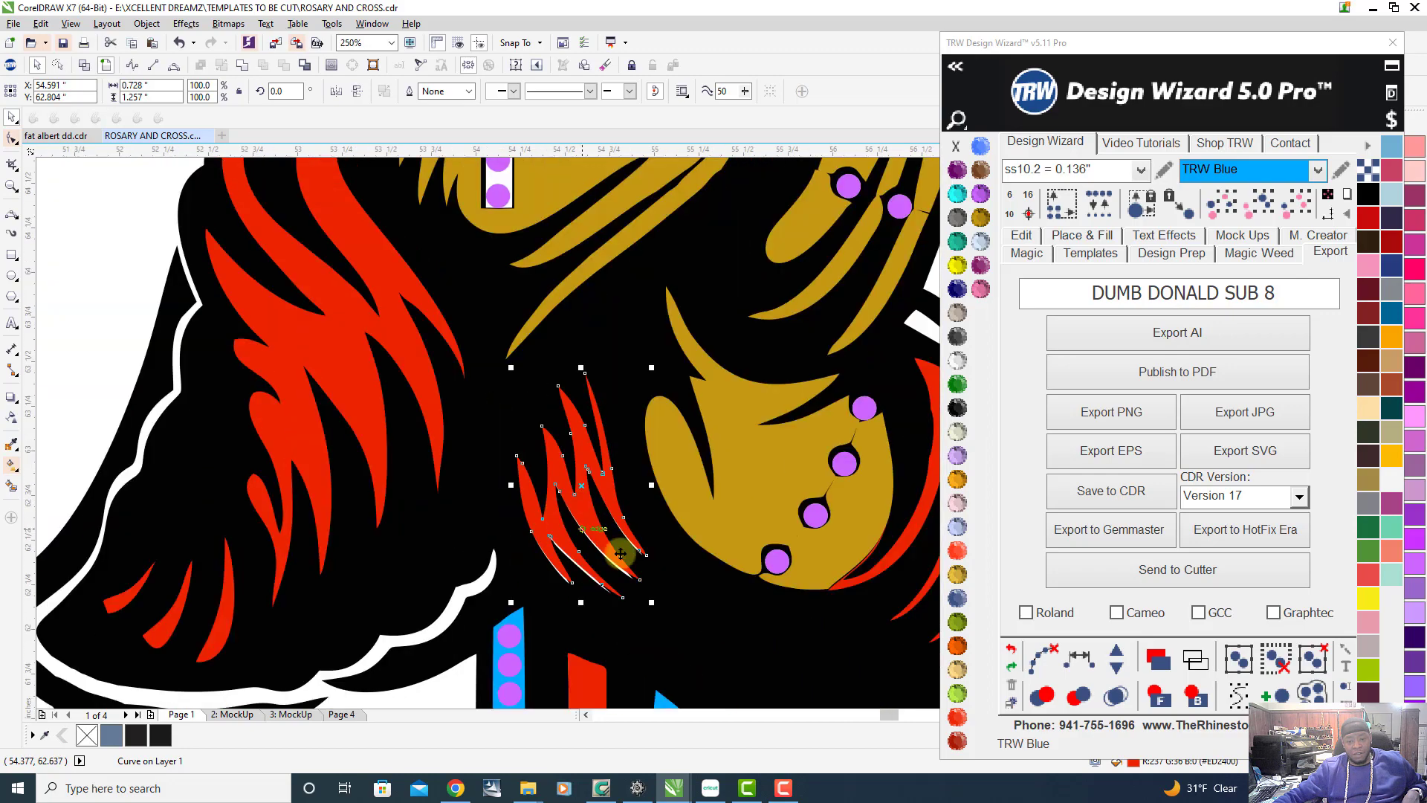
pyautogui.scroll(4, 617, 561)
pyautogui.scroll(-4, 633, 405)
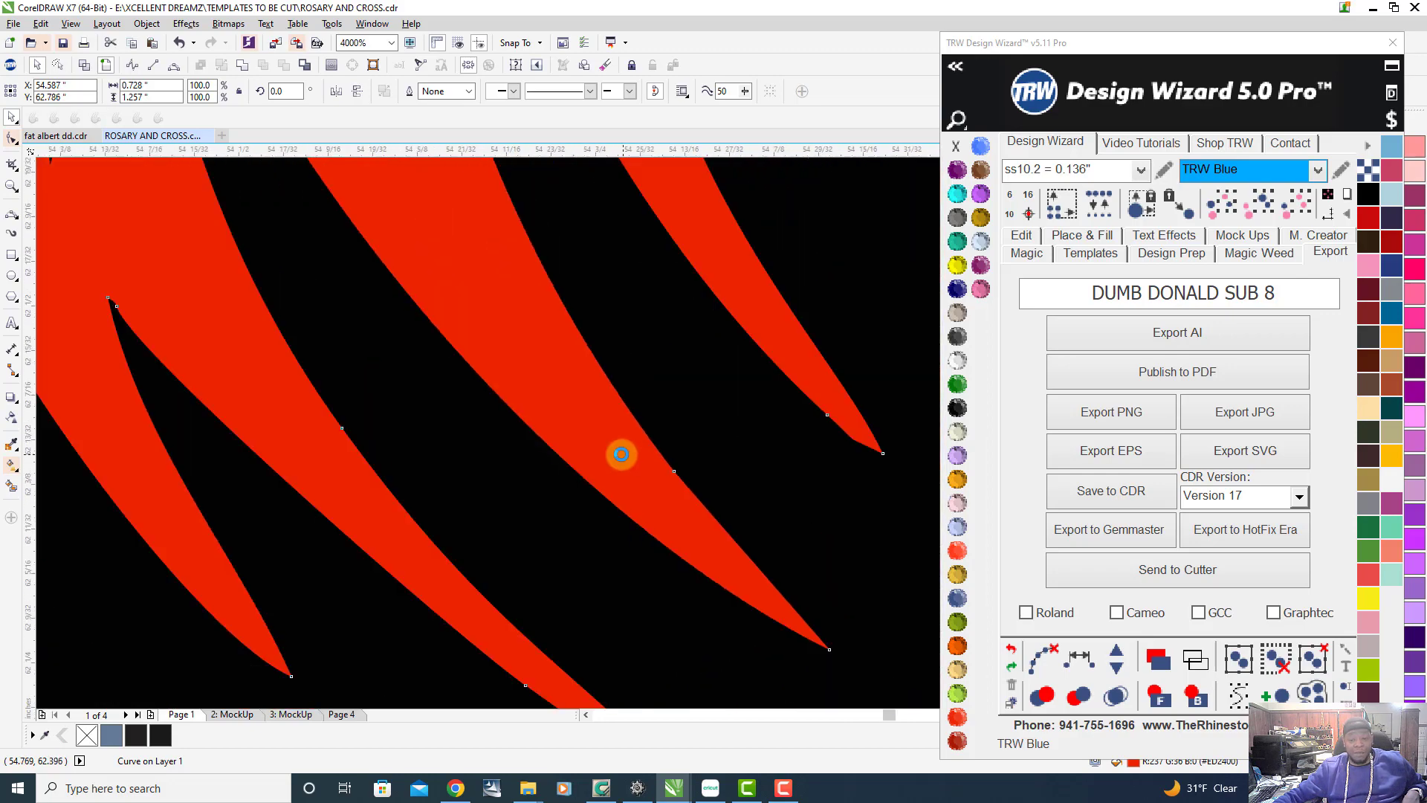
pyautogui.scroll(-4, 608, 510)
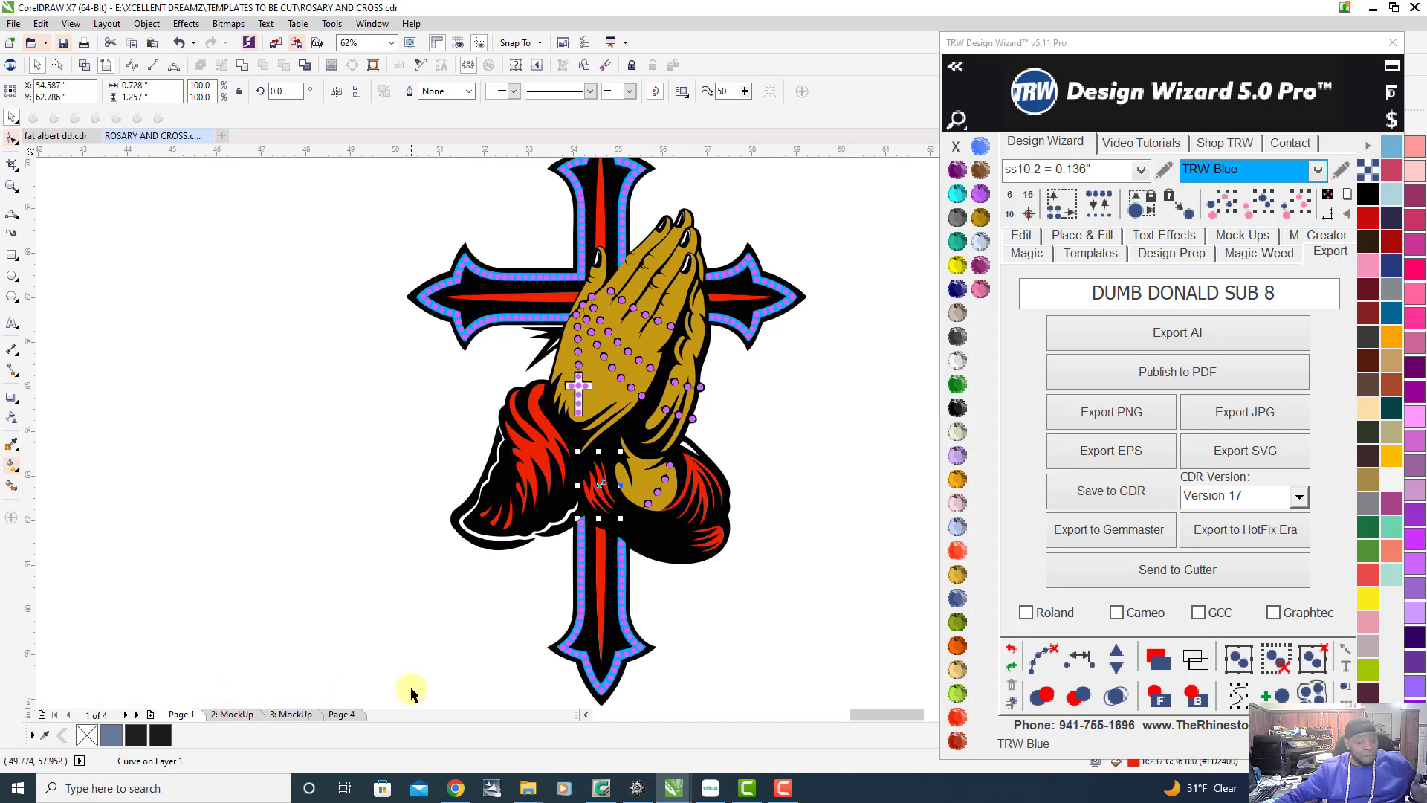
pyautogui.scroll(-2, 578, 324)
pyautogui.click(439, 483)
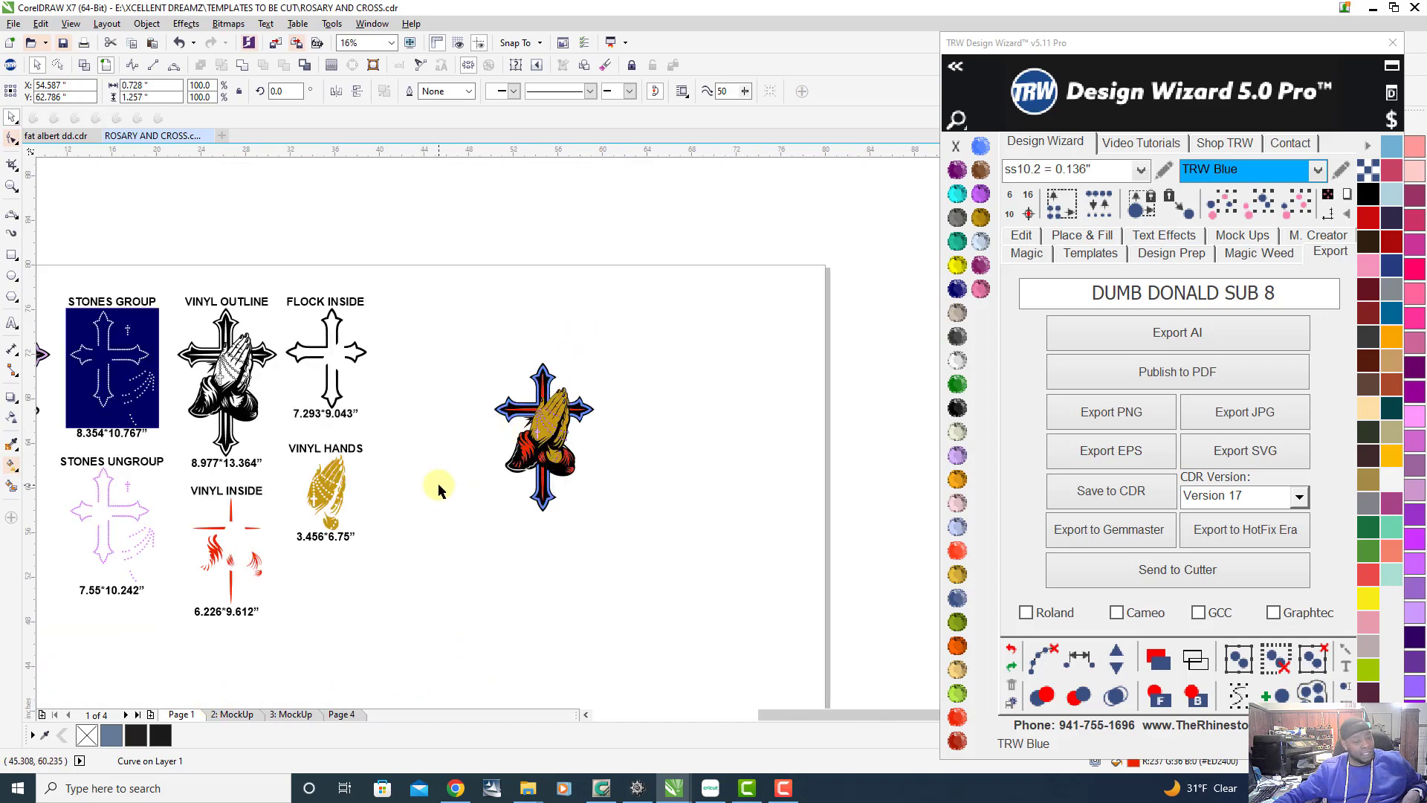
# Examine the assembled cross and praying hands close up and alongside the labelled template pieces on Page 1
pyautogui.scroll(1, 489, 444)
pyautogui.scroll(-2, 489, 445)
pyautogui.scroll(1, 350, 461)
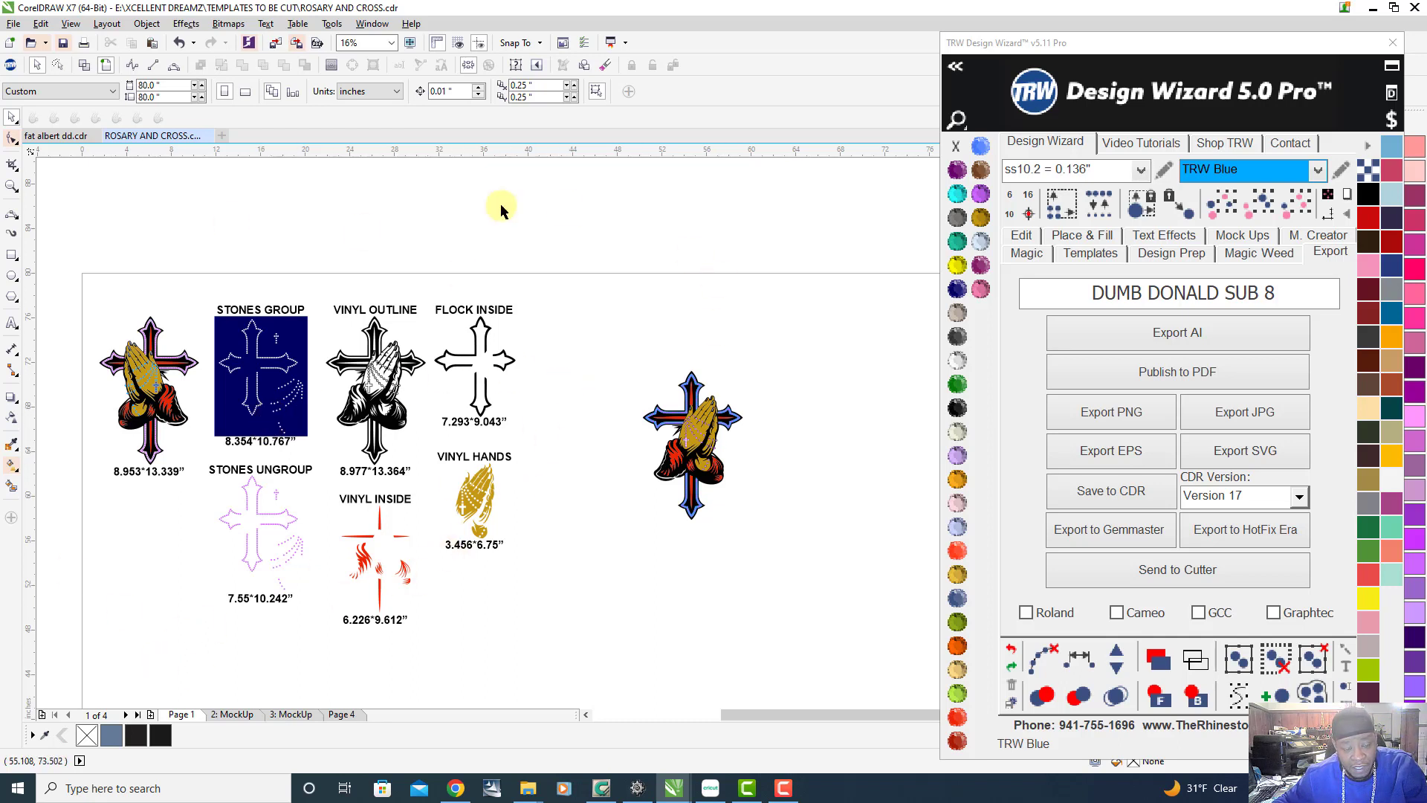
pyautogui.scroll(3, 660, 428)
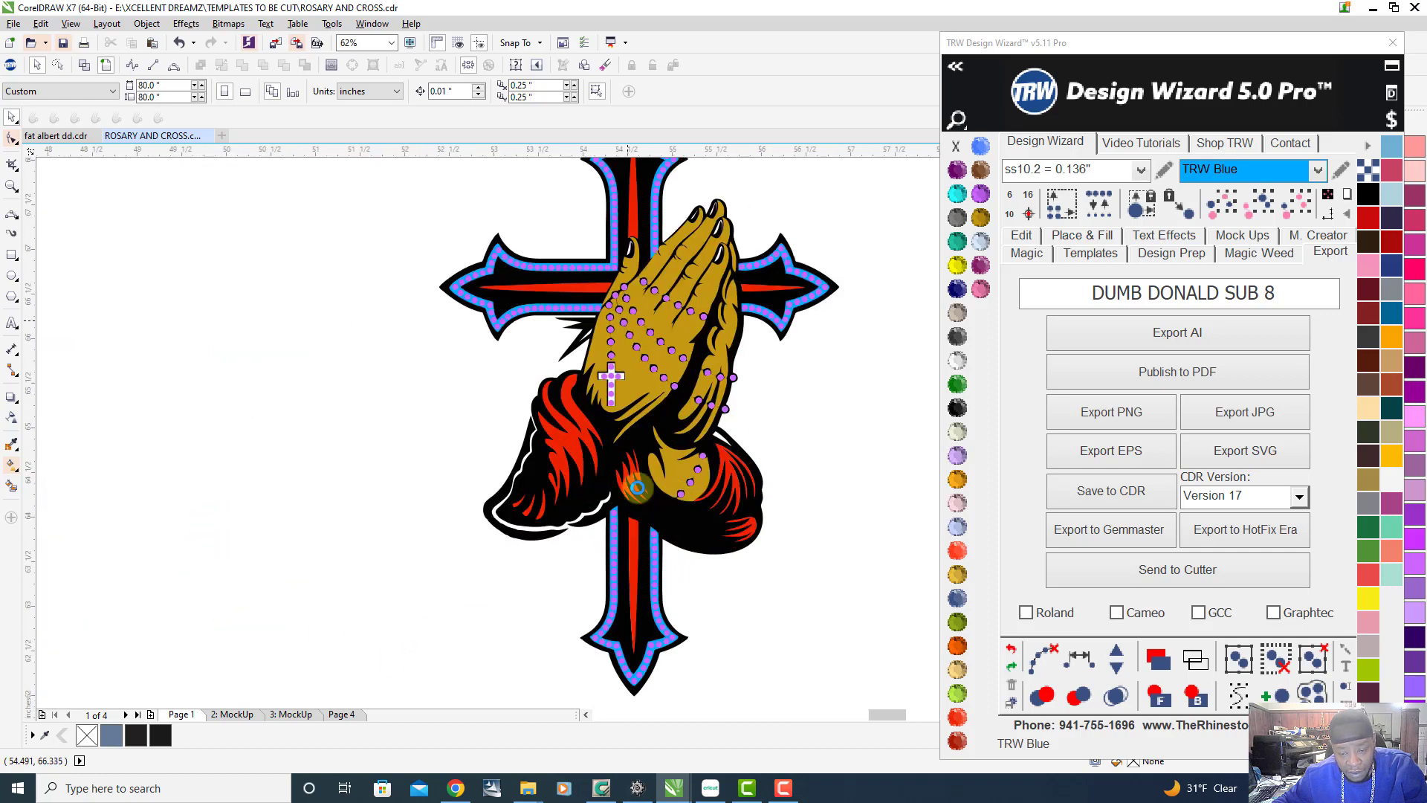
pyautogui.scroll(4, 637, 487)
pyautogui.scroll(-7, 637, 488)
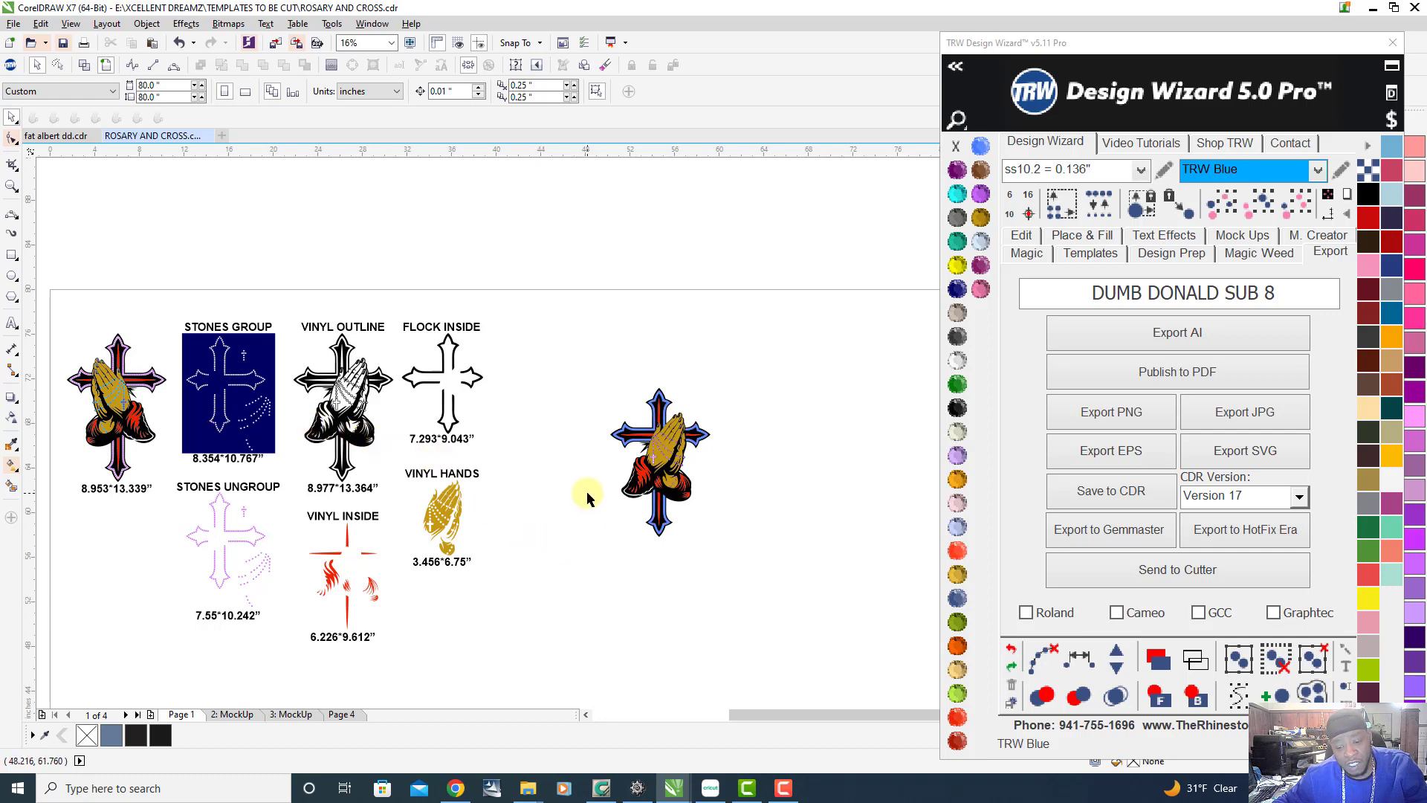
pyautogui.scroll(-1, 589, 503)
pyautogui.scroll(1, 596, 621)
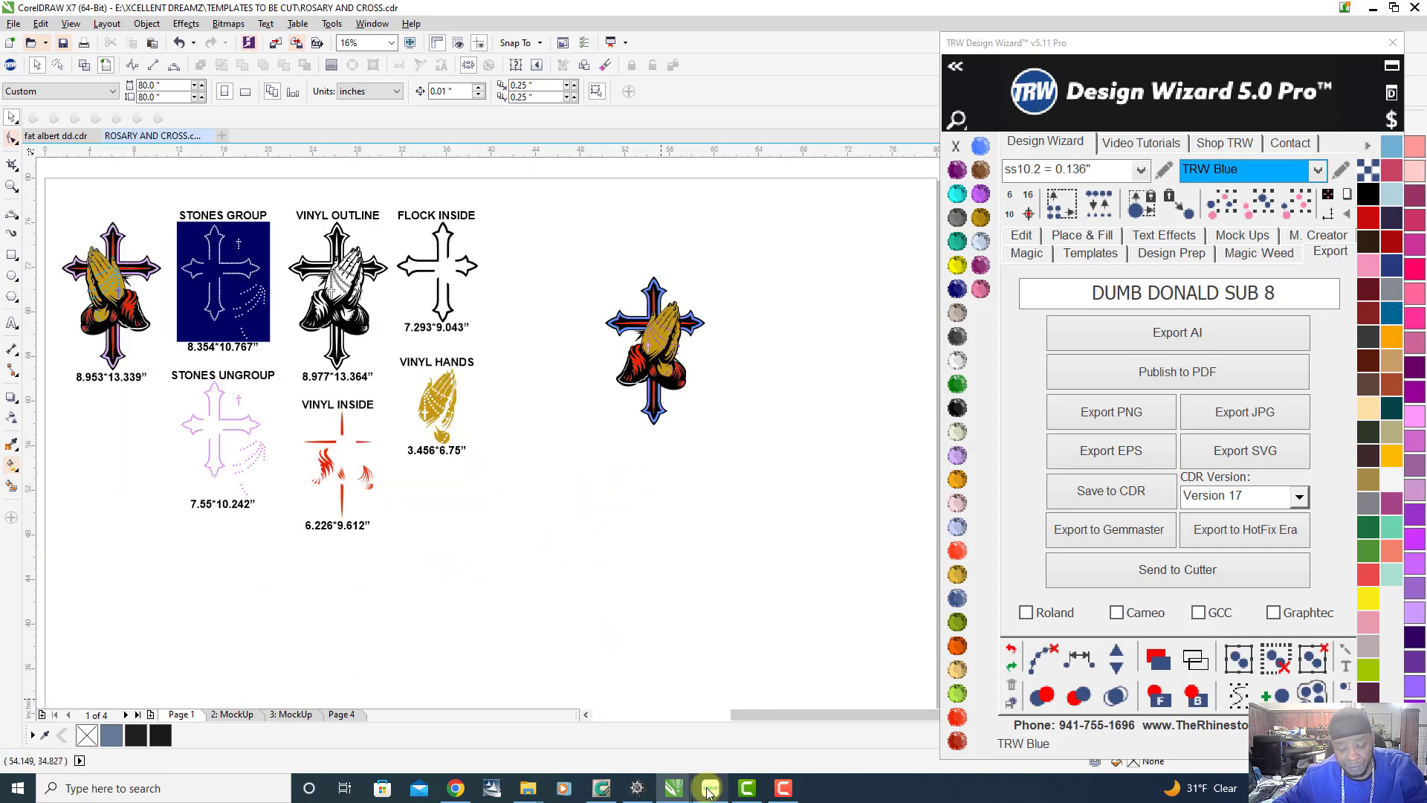
# Switch to Cricut Design Space and start an image upload, opening the file browser
pyautogui.click(707, 792)
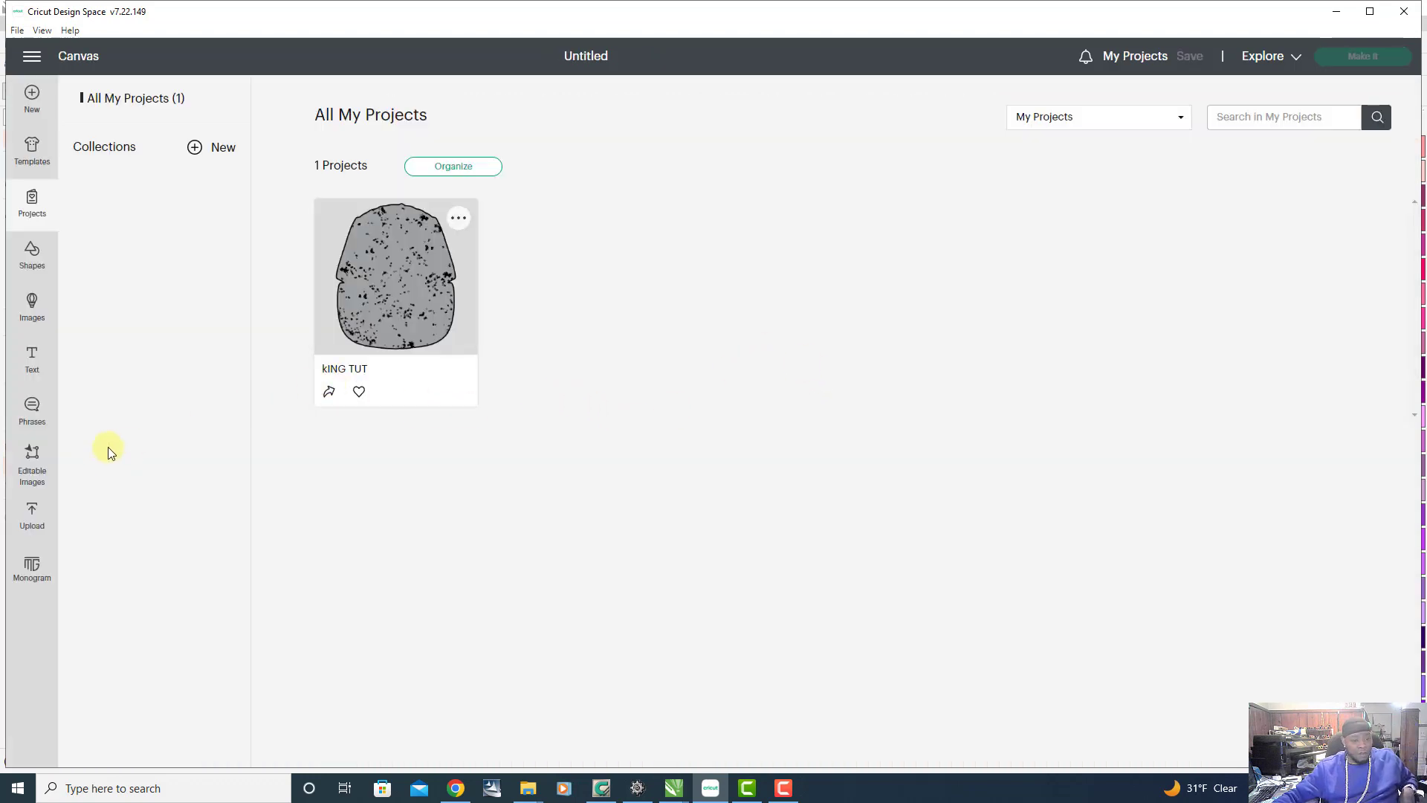
pyautogui.click(36, 515)
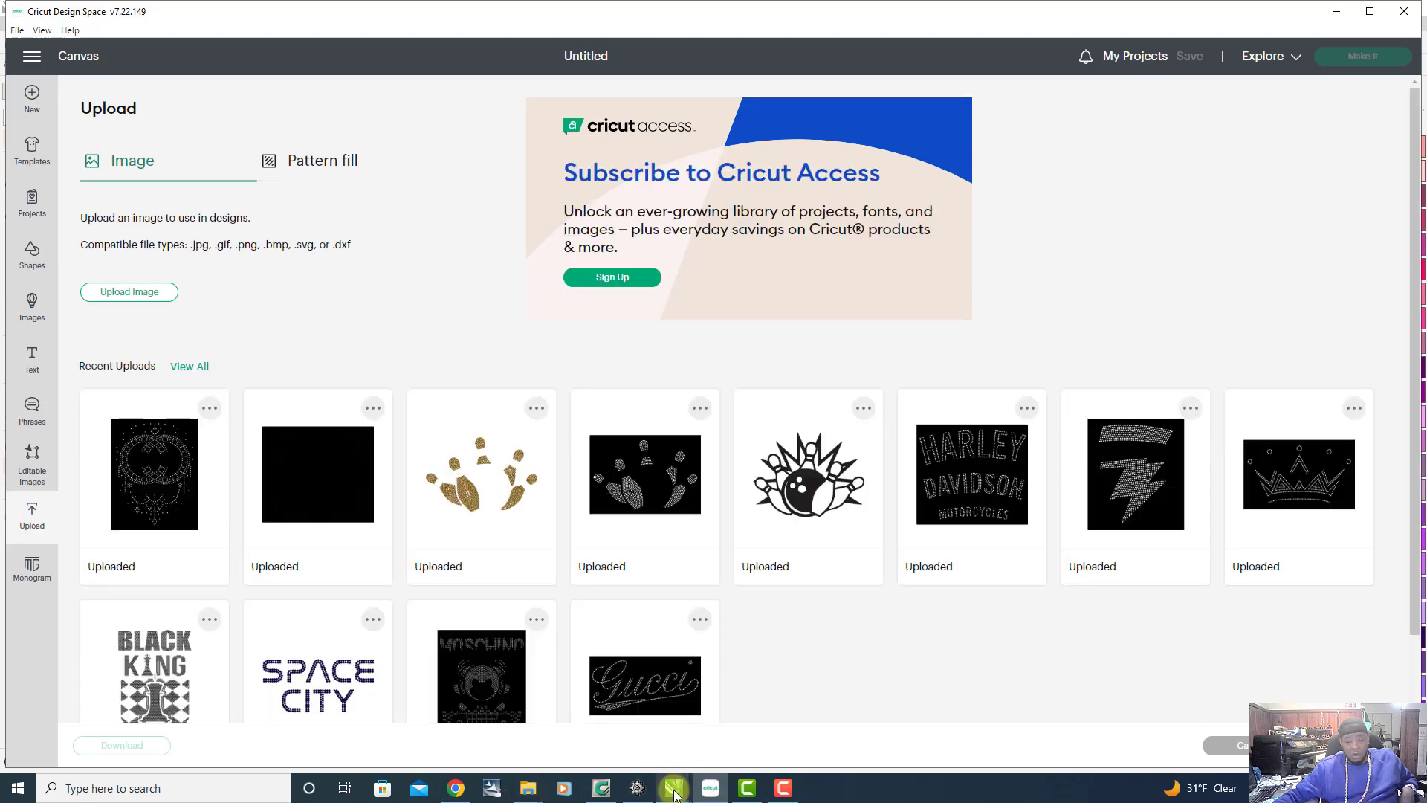
pyautogui.moveTo(674, 794)
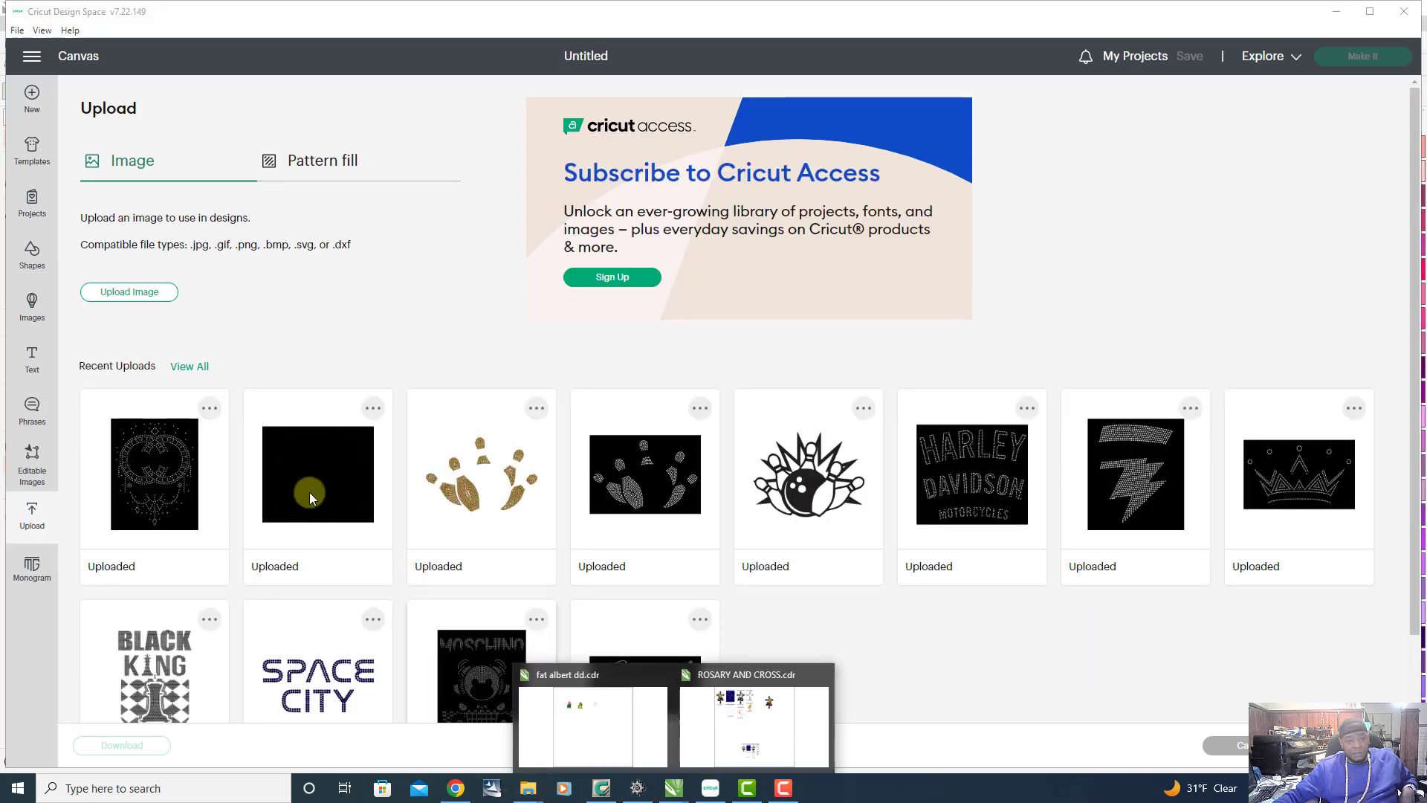
pyautogui.click(122, 292)
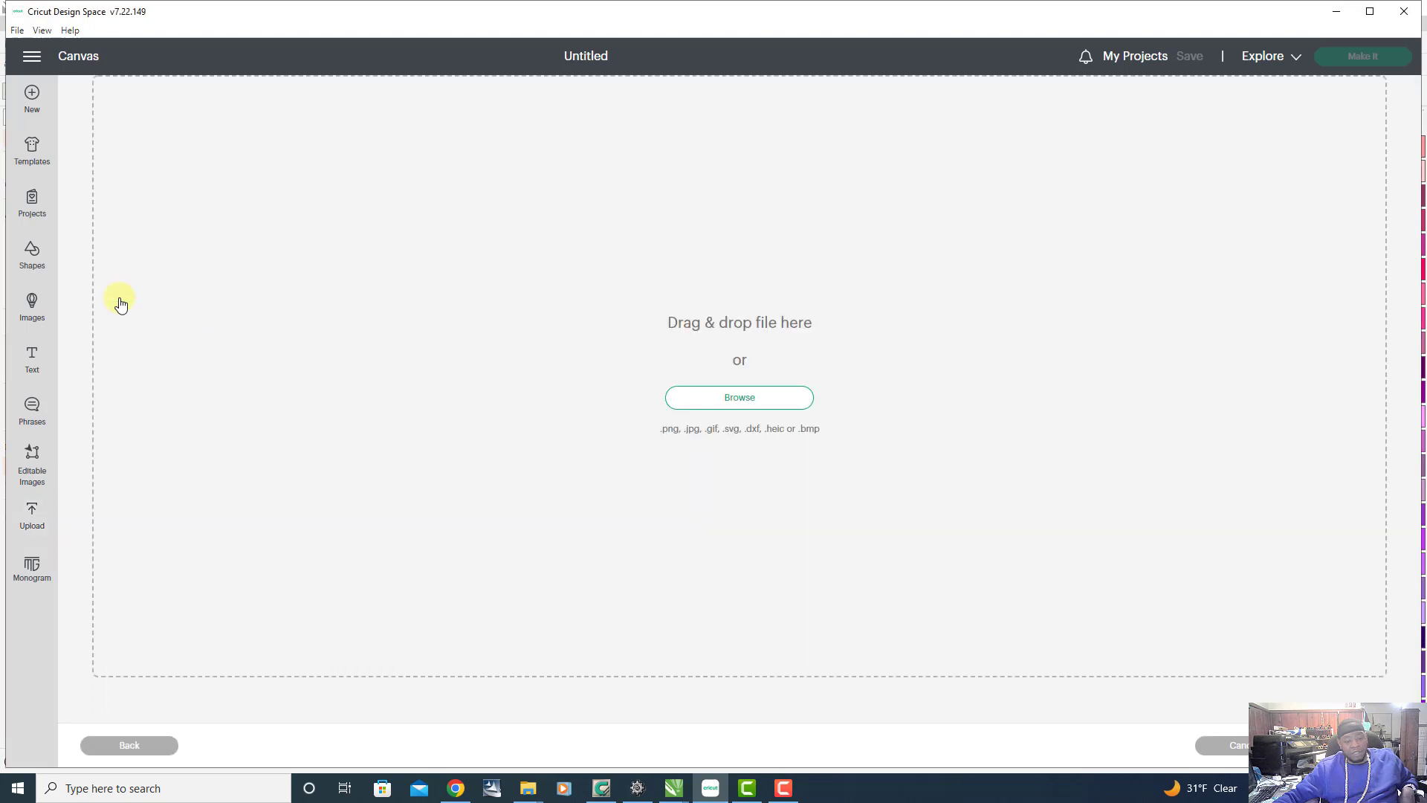
pyautogui.click(766, 399)
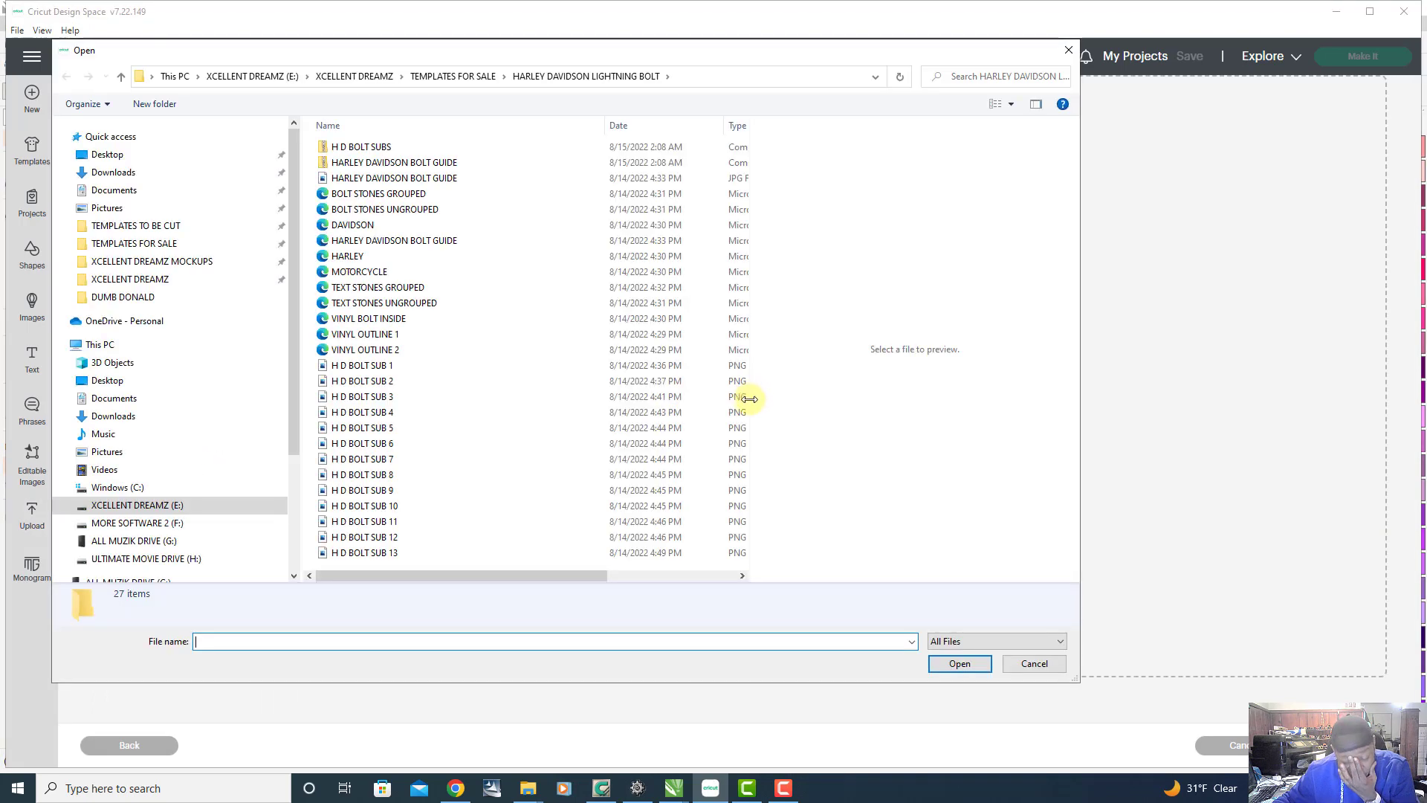
# Browse to the ROSARY & CROSS folder inside TEMPLATES FOR SALE
pyautogui.click(528, 789)
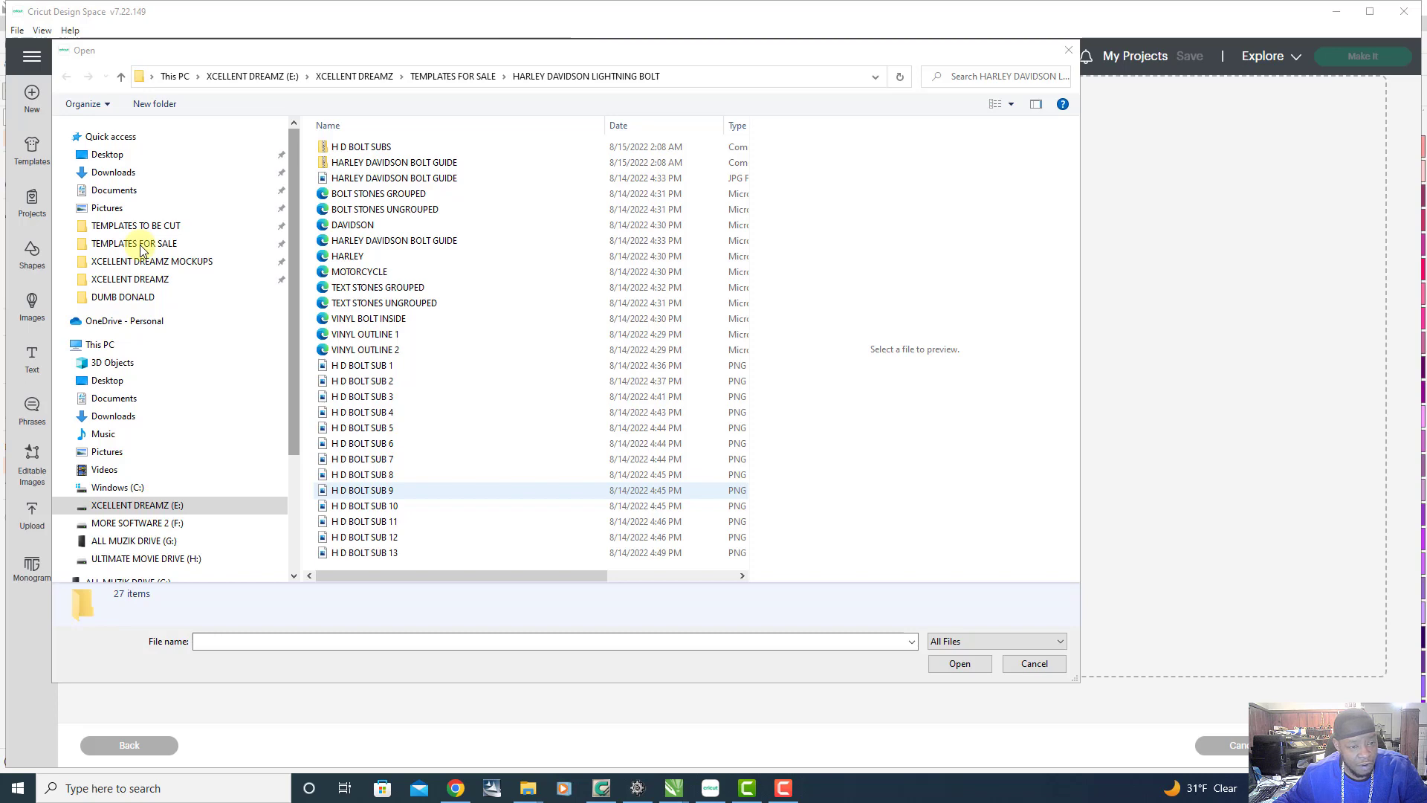
pyautogui.click(441, 124)
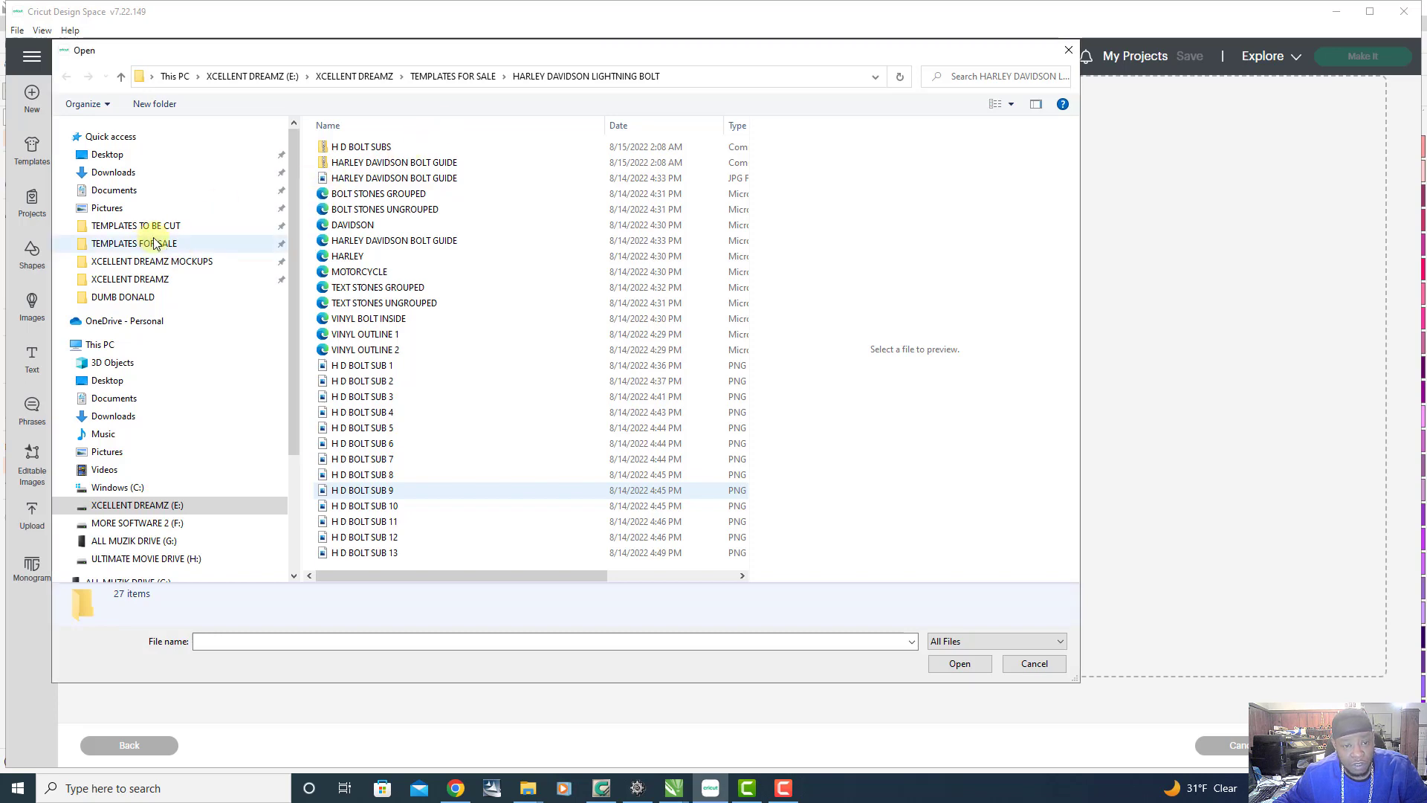
pyautogui.hotkey('alt', 'Up')
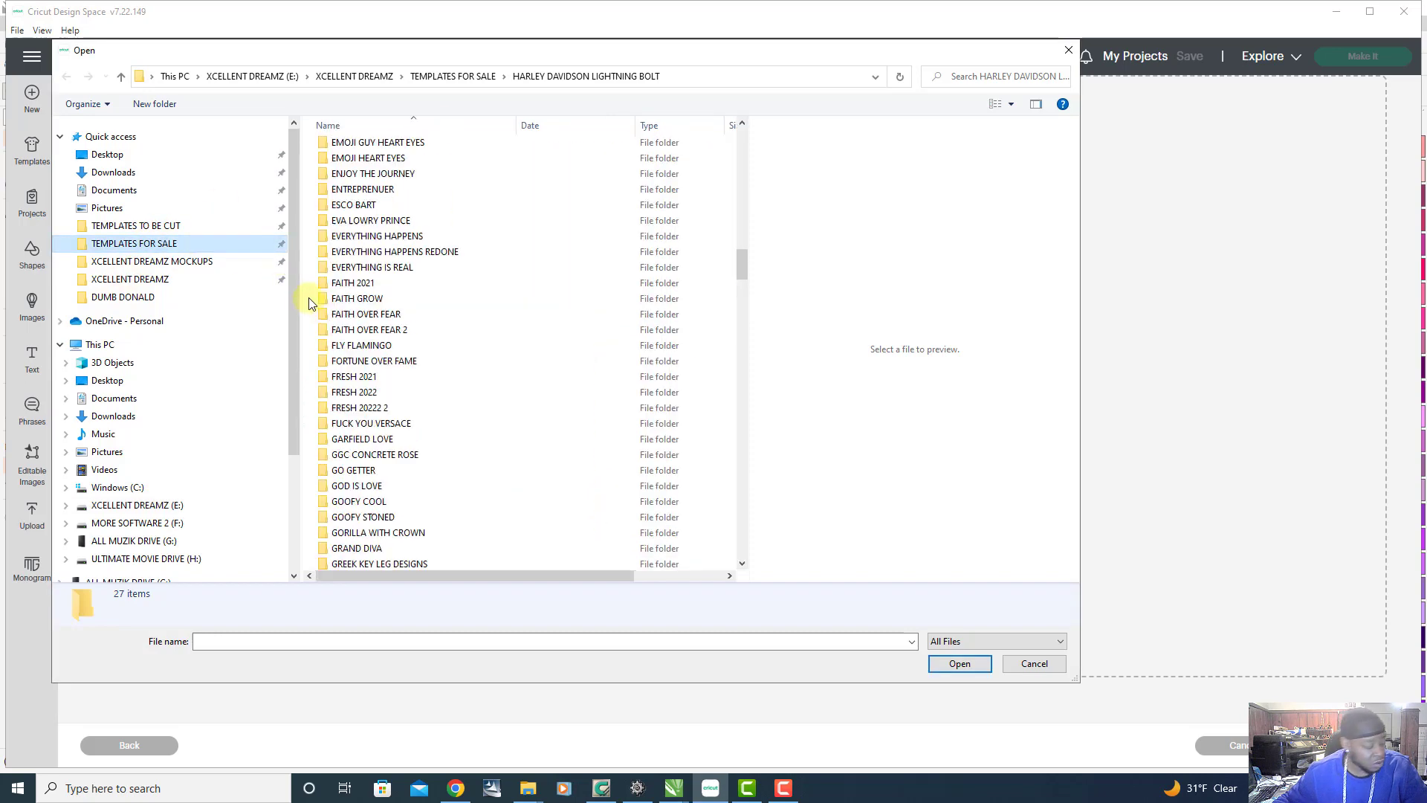
pyautogui.scroll(1, 377, 219)
pyautogui.click(385, 173)
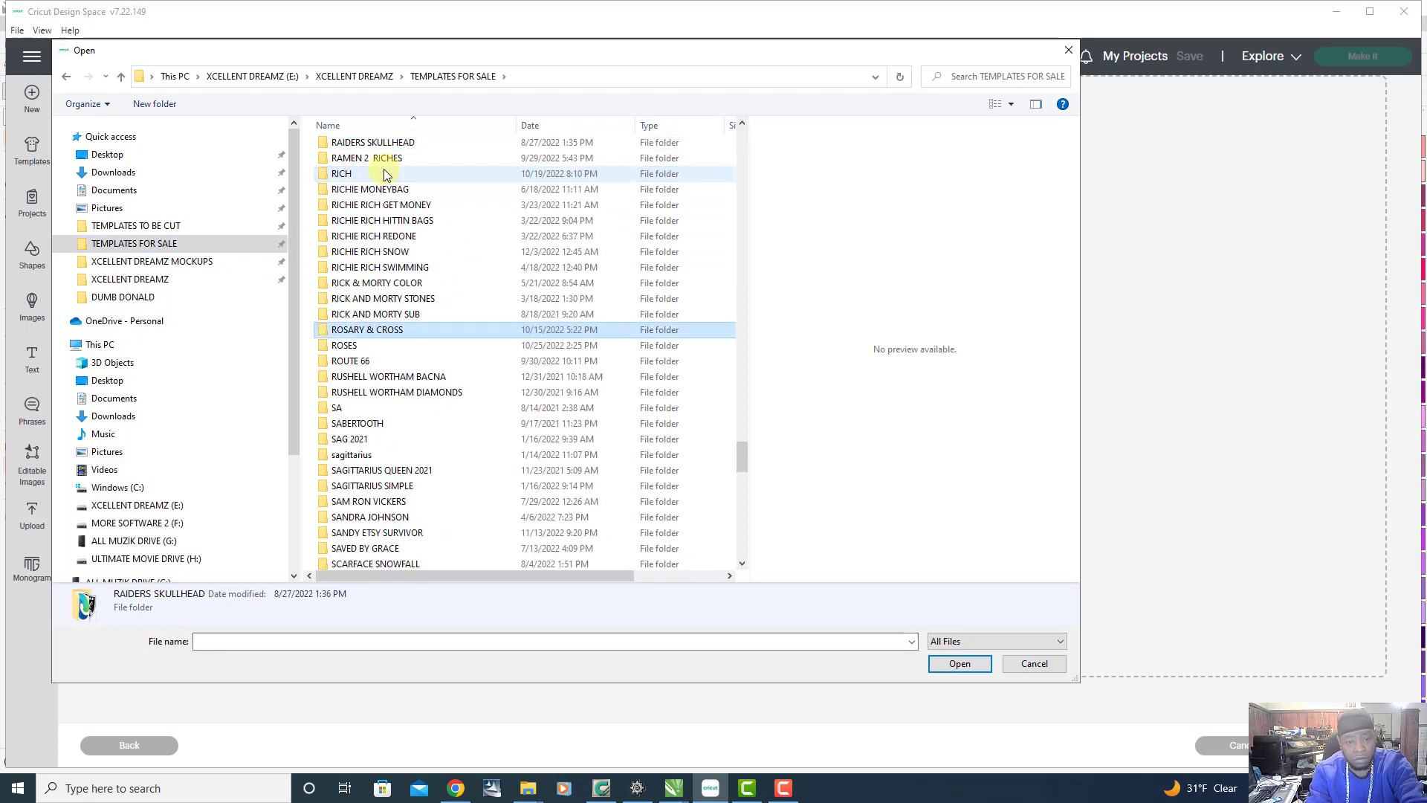
pyautogui.doubleClick(351, 330)
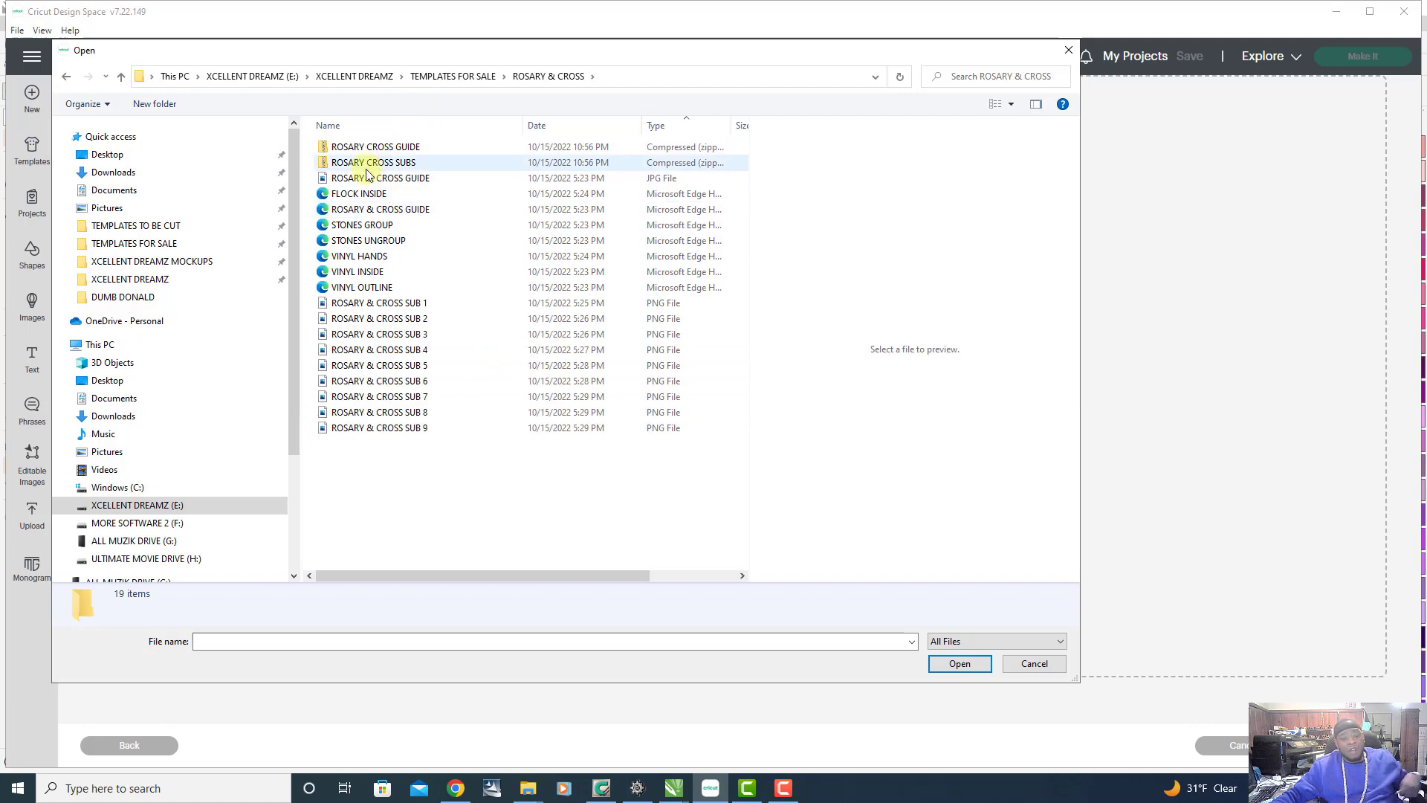
# Open the ROSARY & CROSS GUIDE JPG in the photo viewer and move its window clear of the file list
pyautogui.click(365, 182)
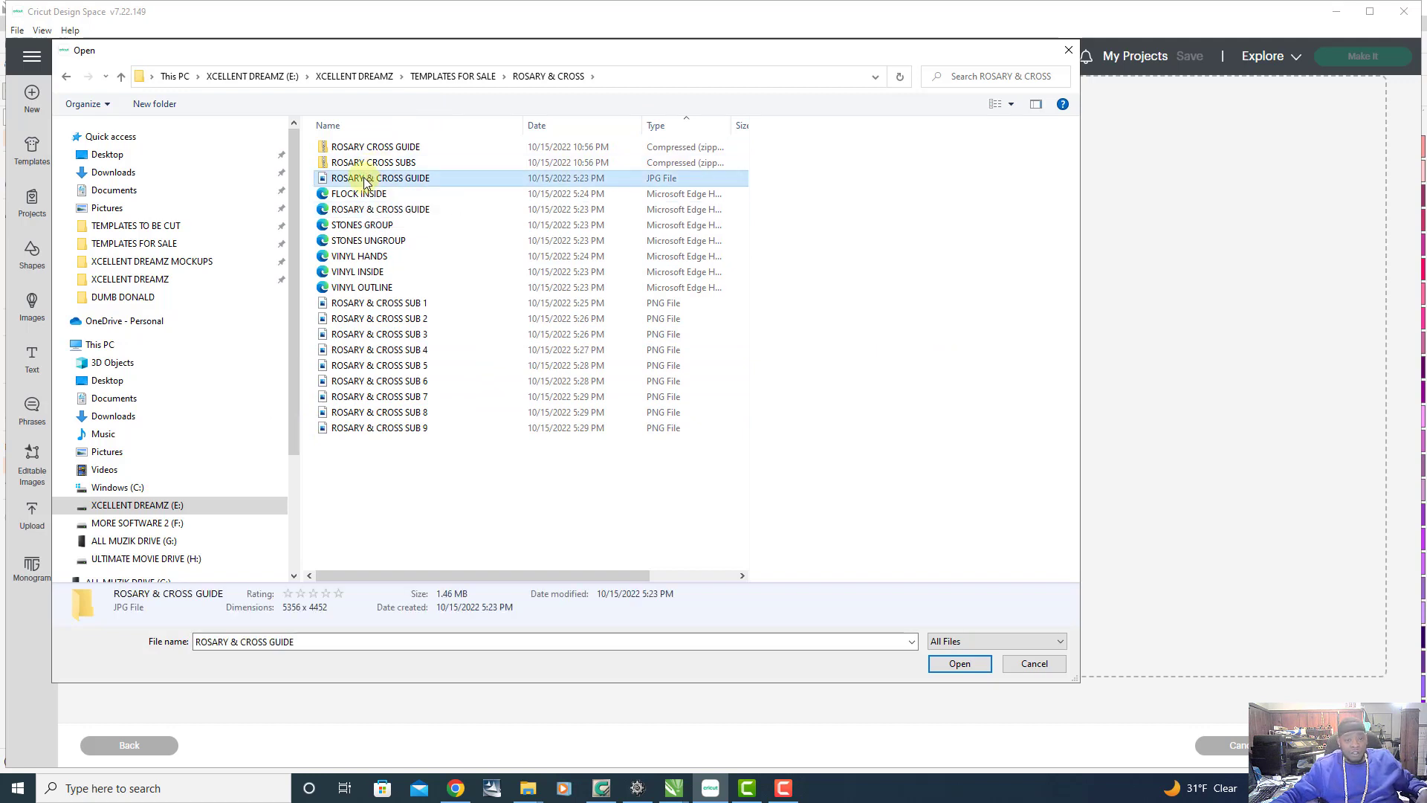
pyautogui.rightClick(365, 181)
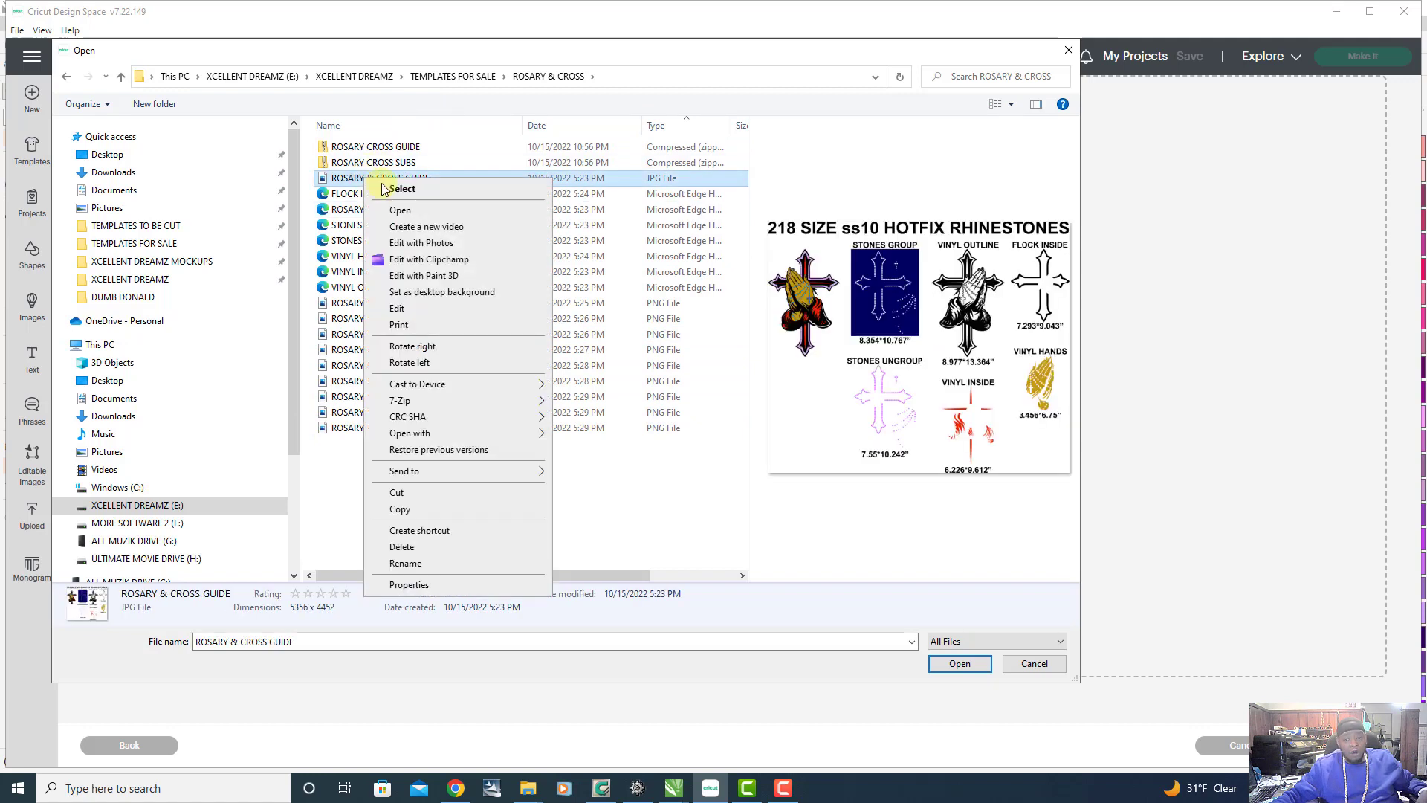
pyautogui.click(417, 213)
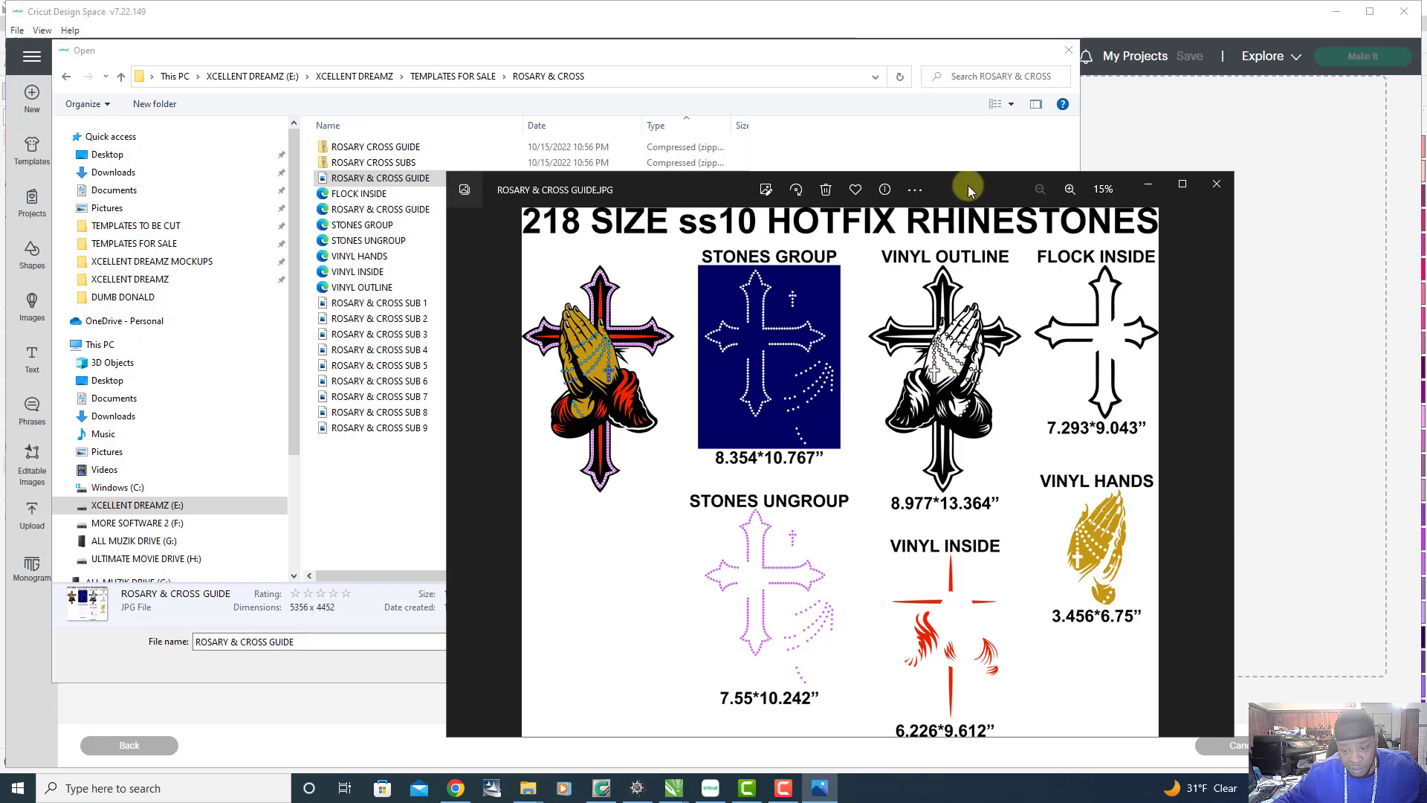
pyautogui.moveTo(968, 185); pyautogui.dragTo(1112, 149)
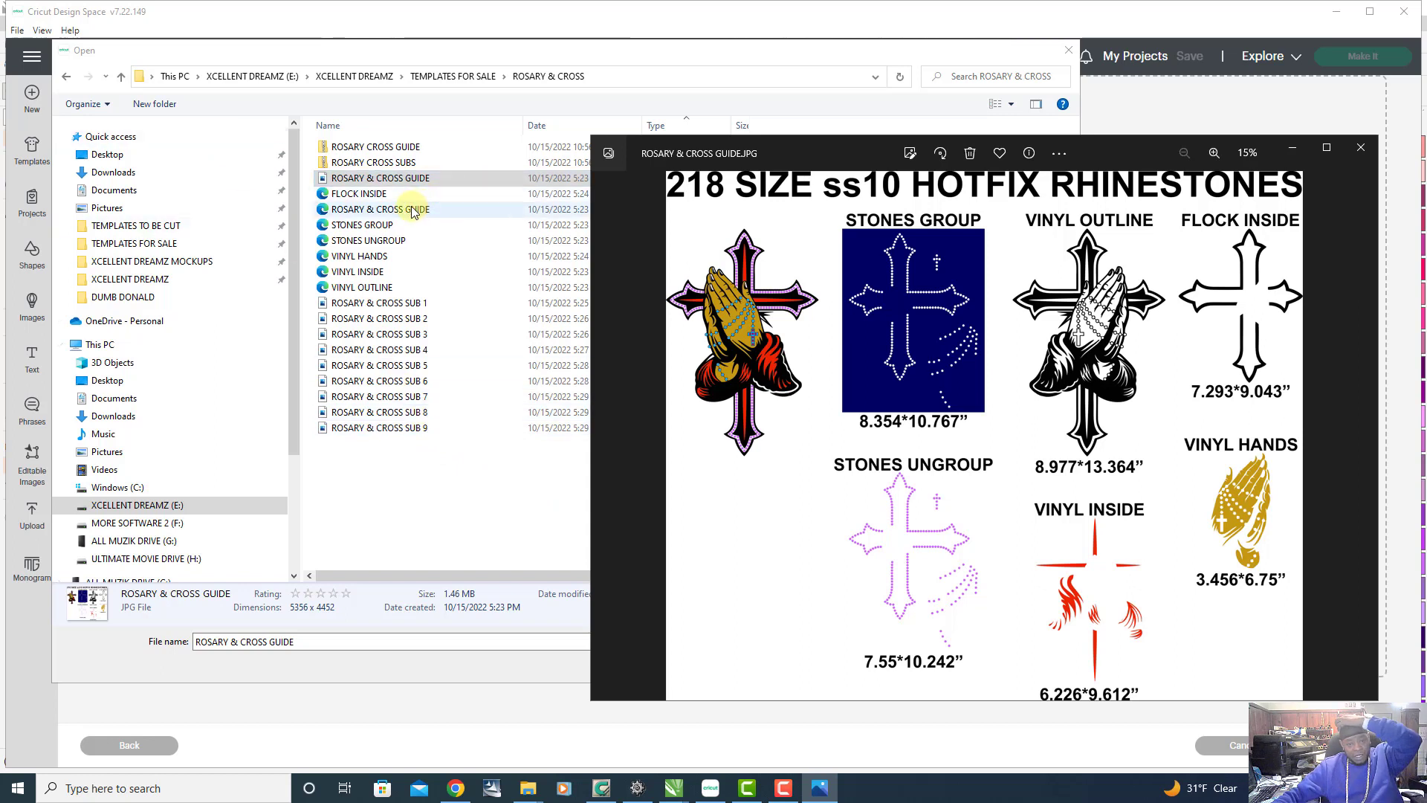
# Upload the VINYL OUTLINE file from the ROSARY & CROSS folder
pyautogui.click(372, 290)
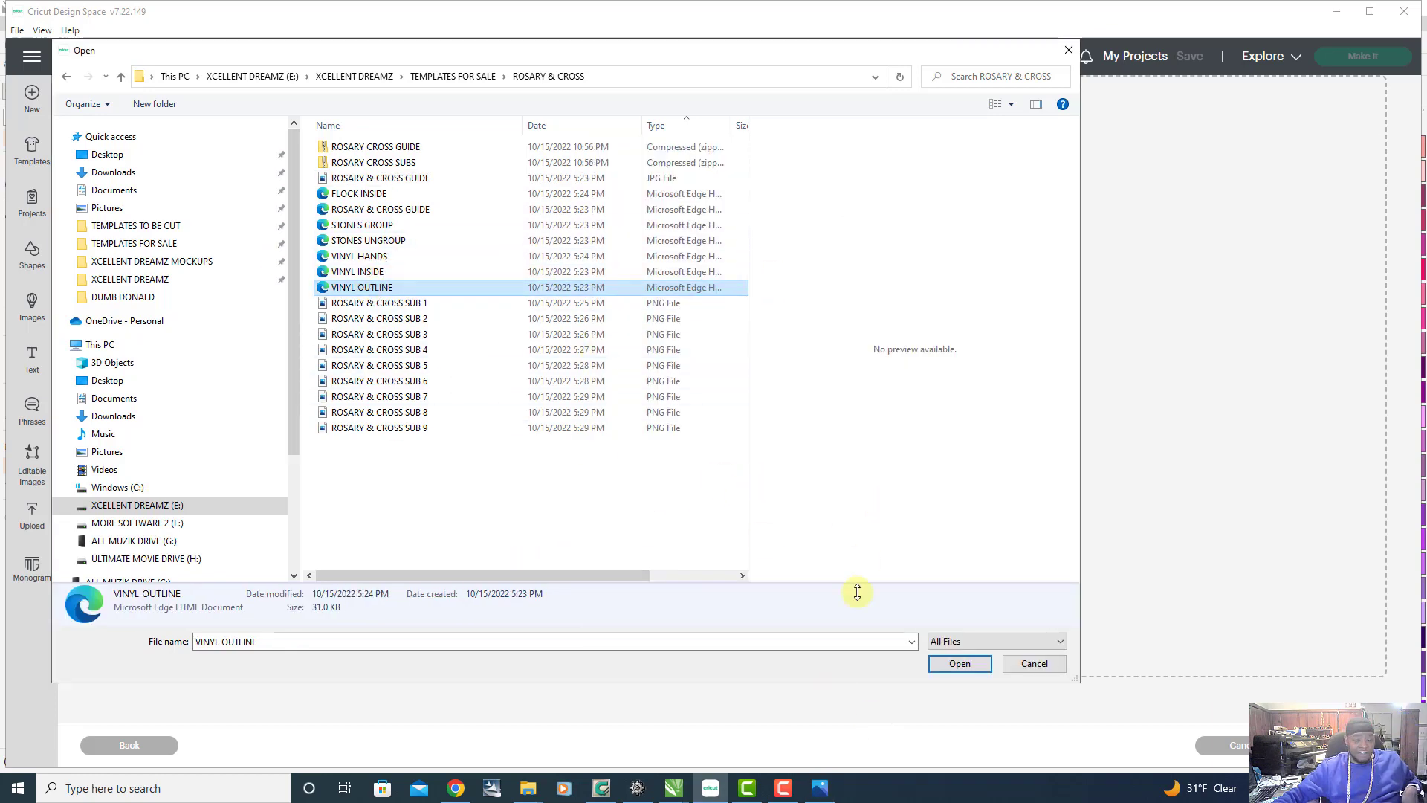
pyautogui.click(950, 666)
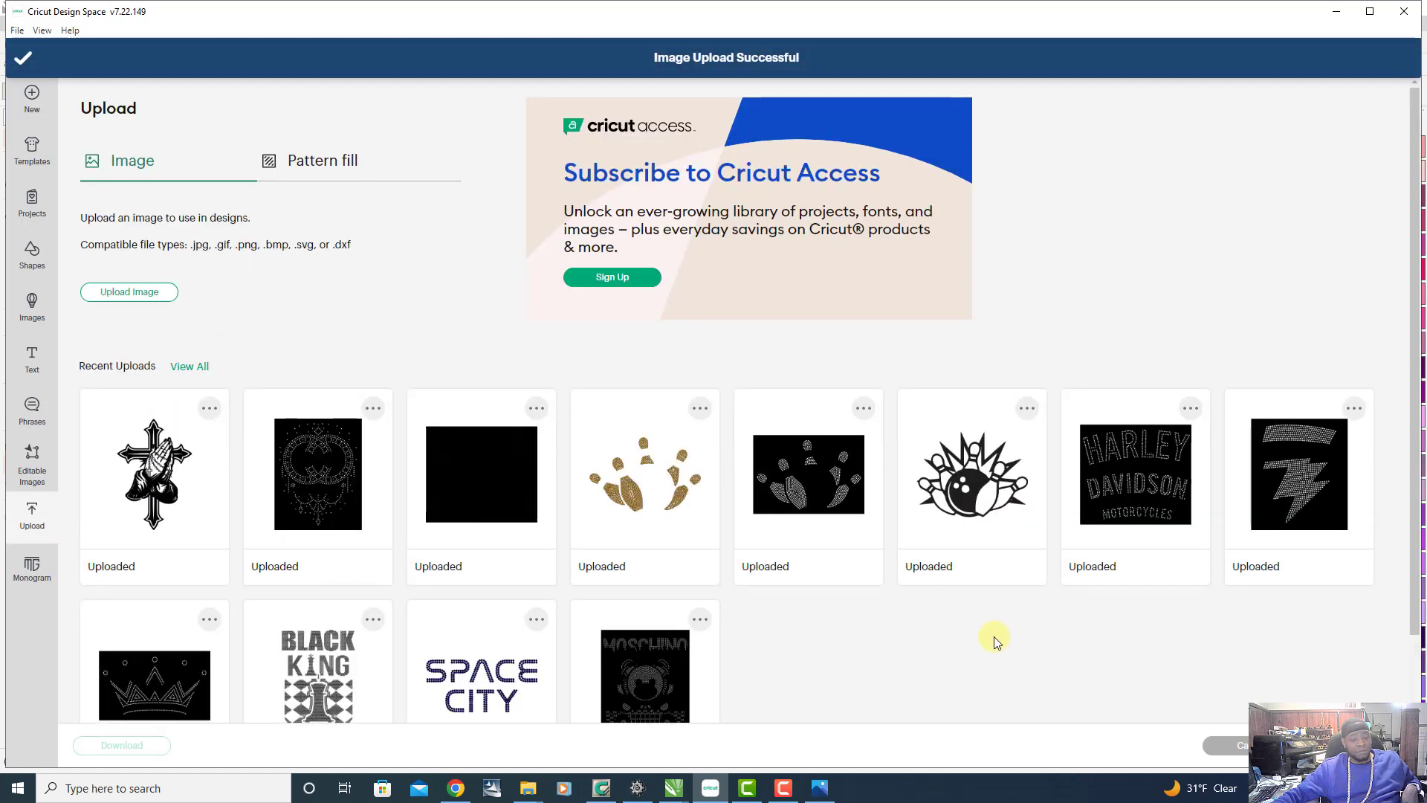
# Add the uploaded Vinyl Outline to the canvas and set its width to 8.977 in, following the guide image
pyautogui.click(137, 459)
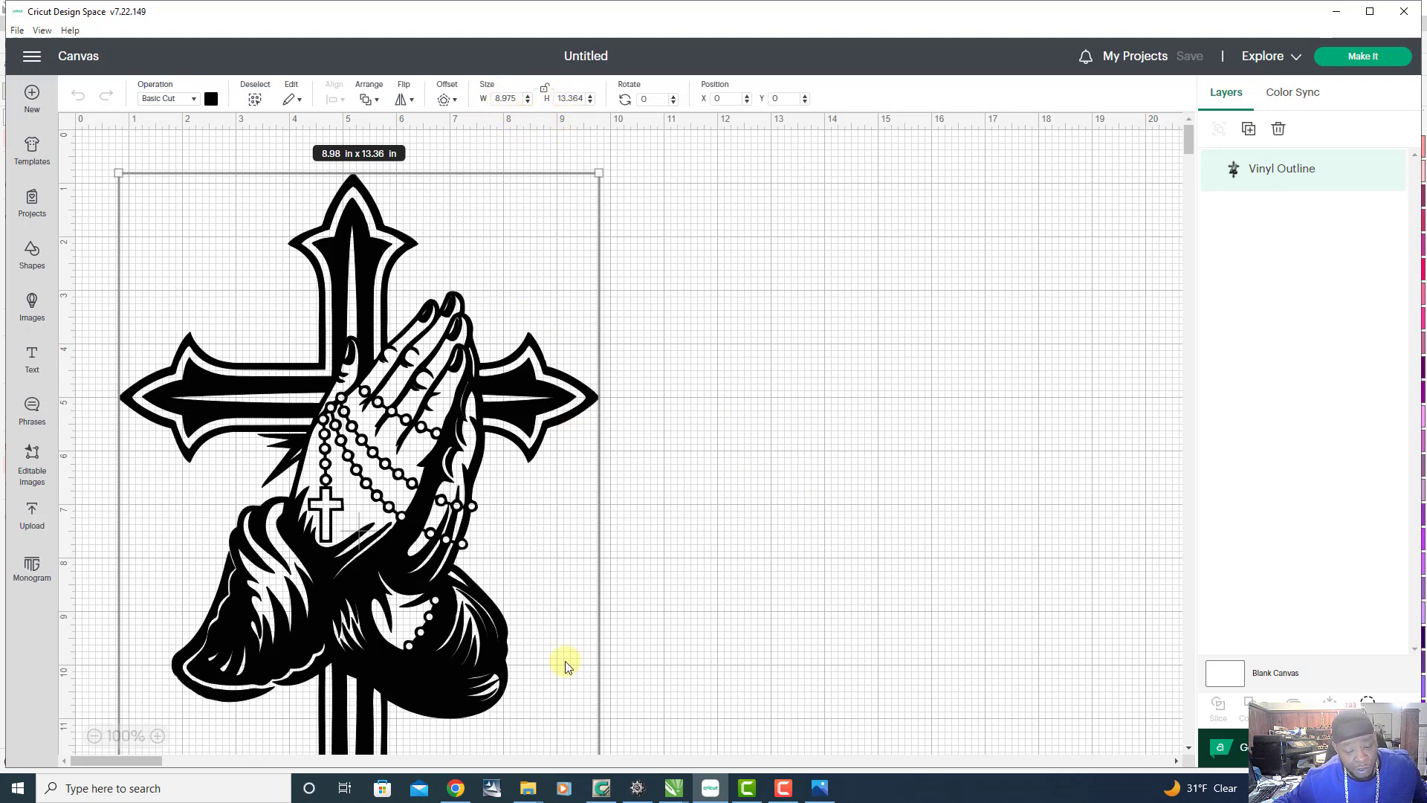
pyautogui.click(821, 790)
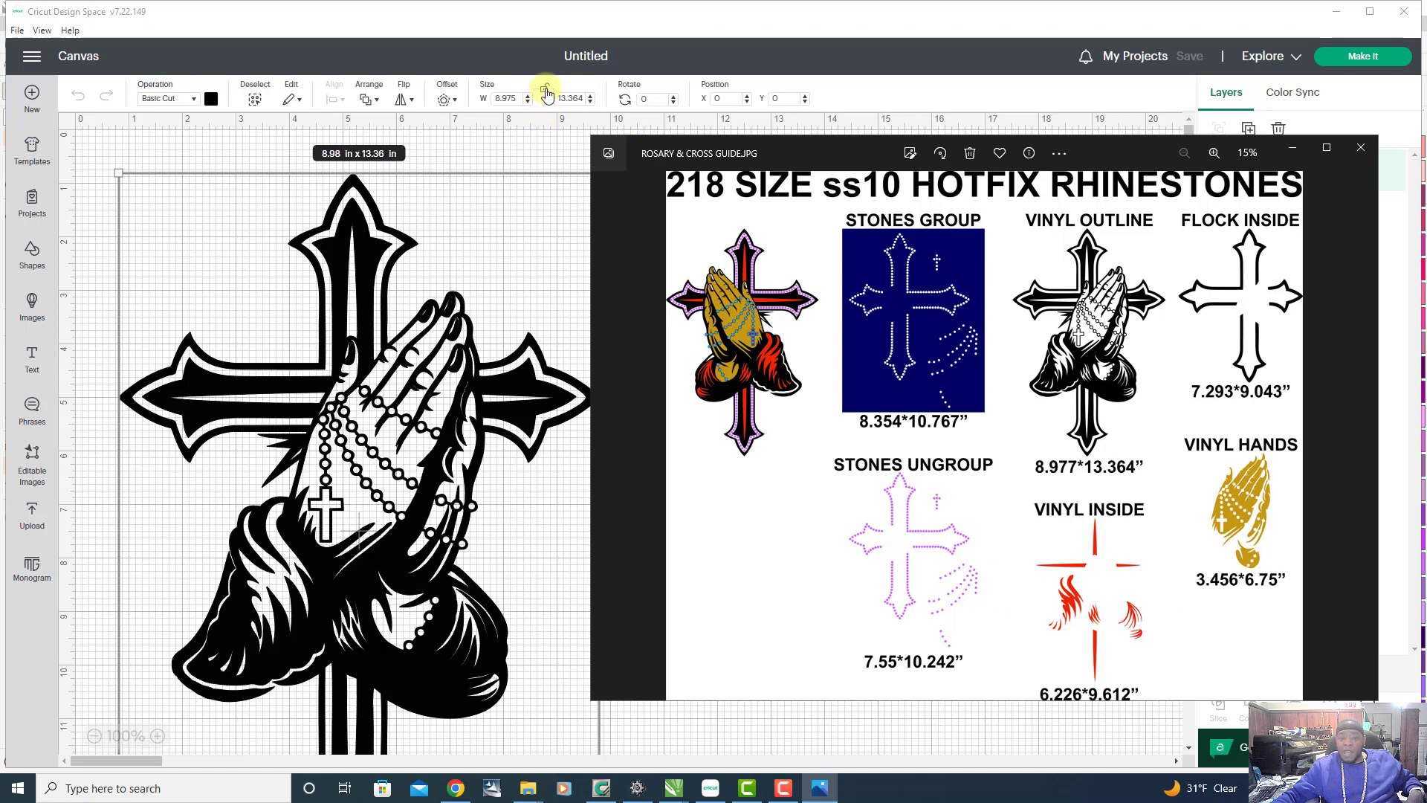
pyautogui.click(519, 104)
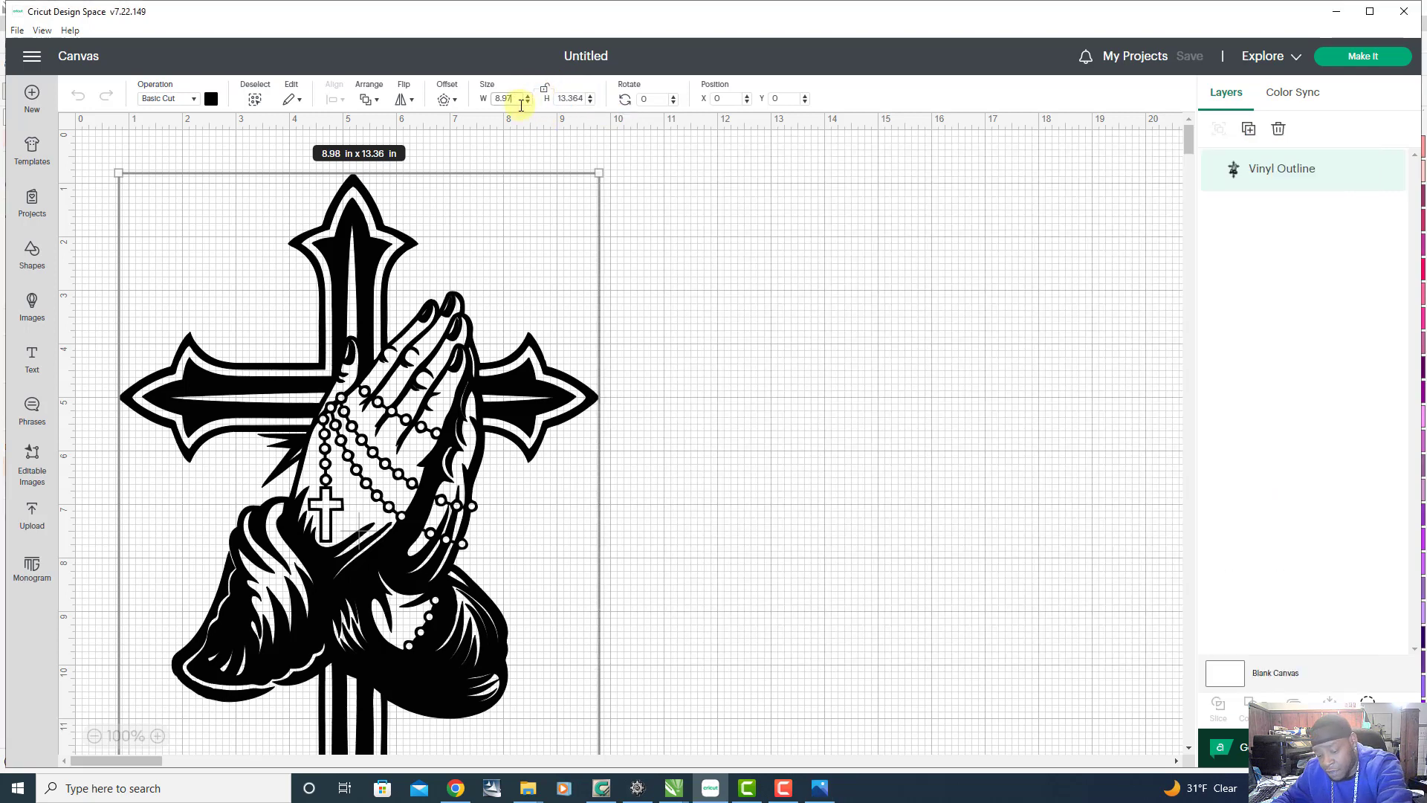
pyautogui.click(824, 787)
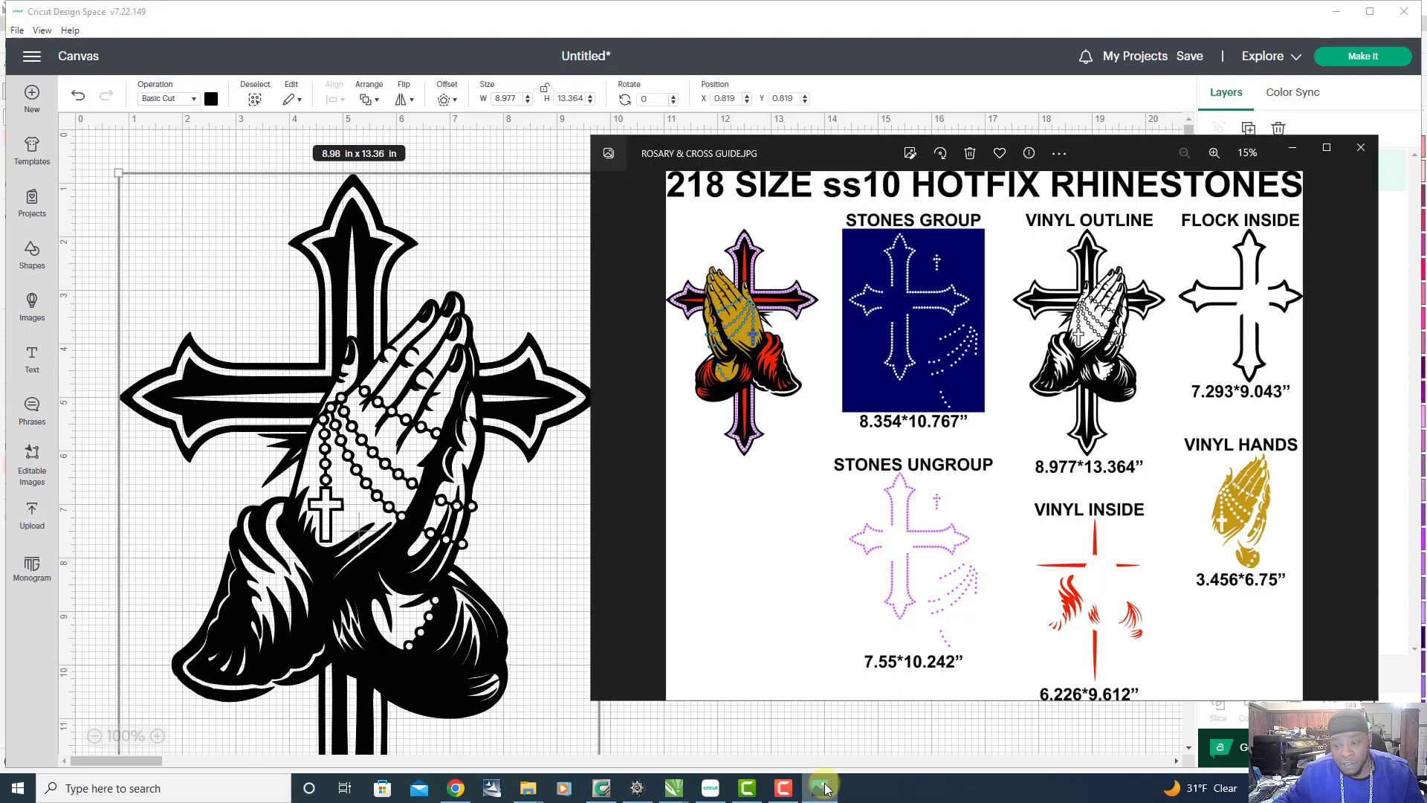
pyautogui.click(823, 788)
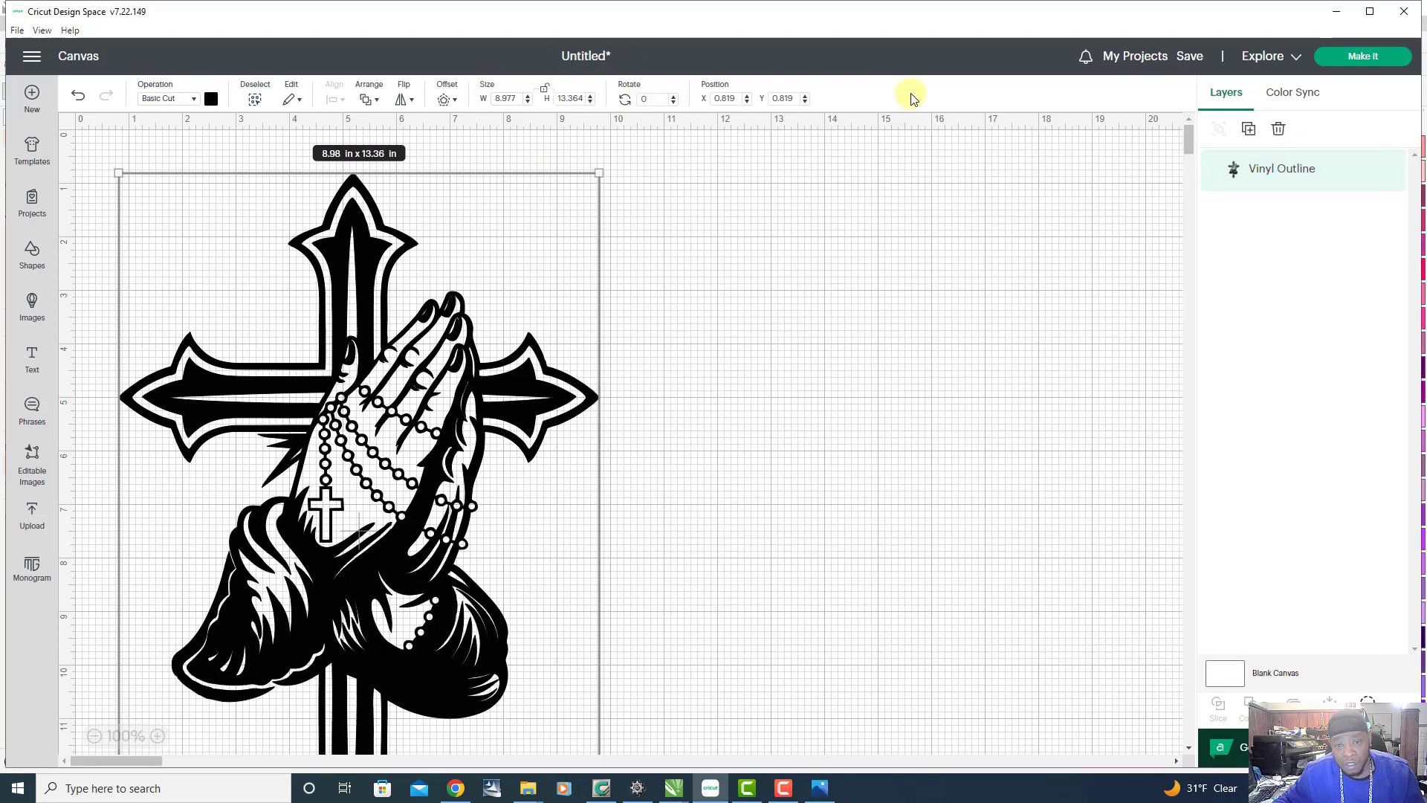
pyautogui.click(712, 272)
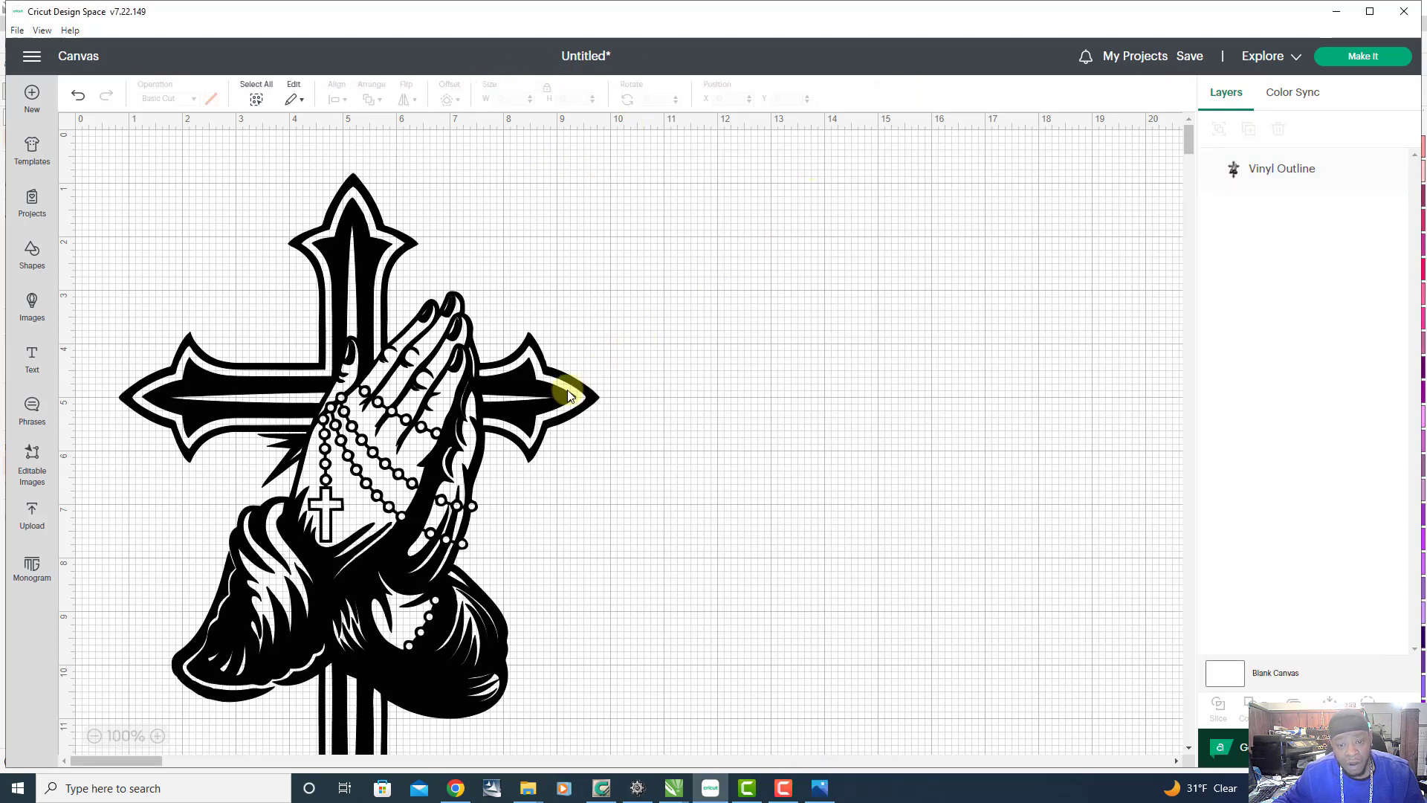
pyautogui.click(536, 394)
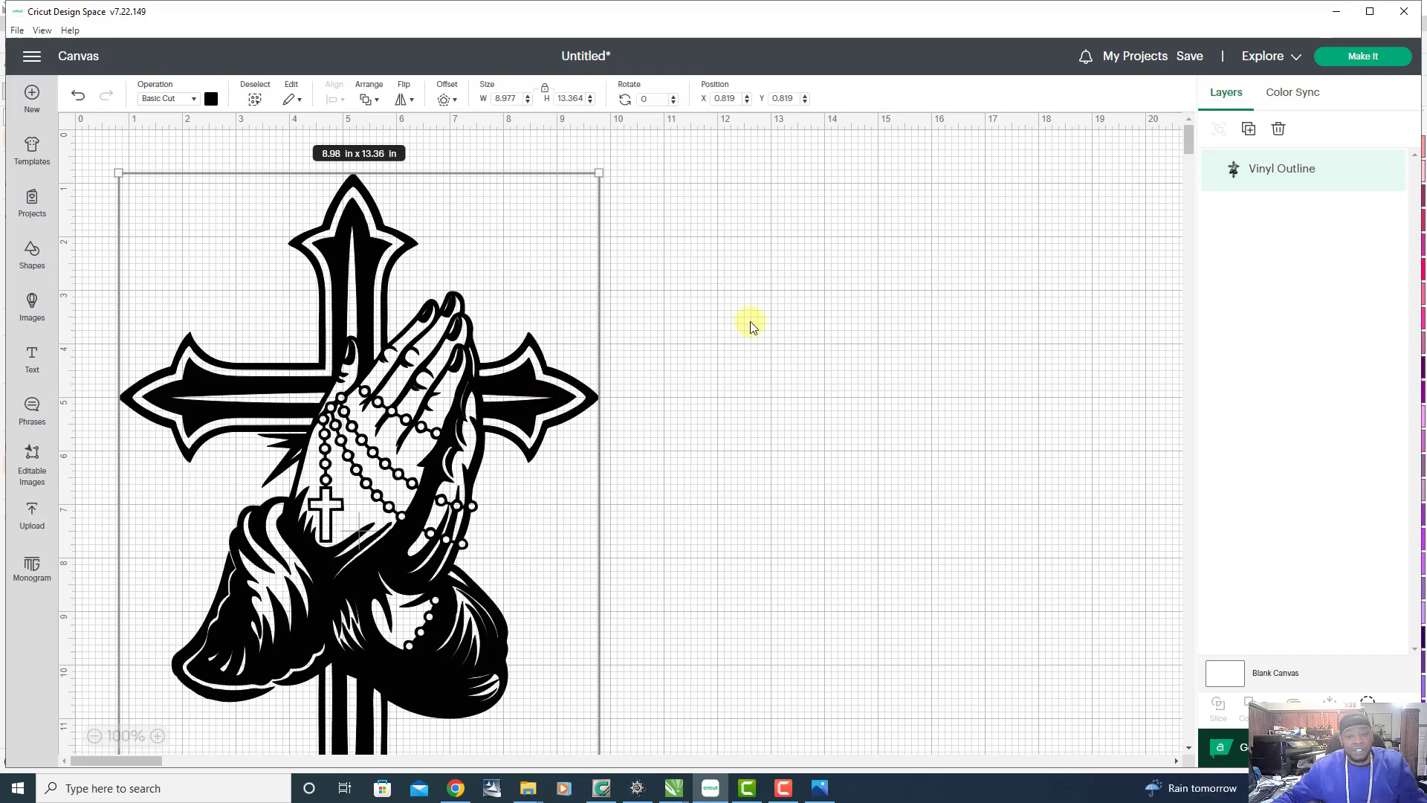
pyautogui.click(751, 326)
pyautogui.click(503, 390)
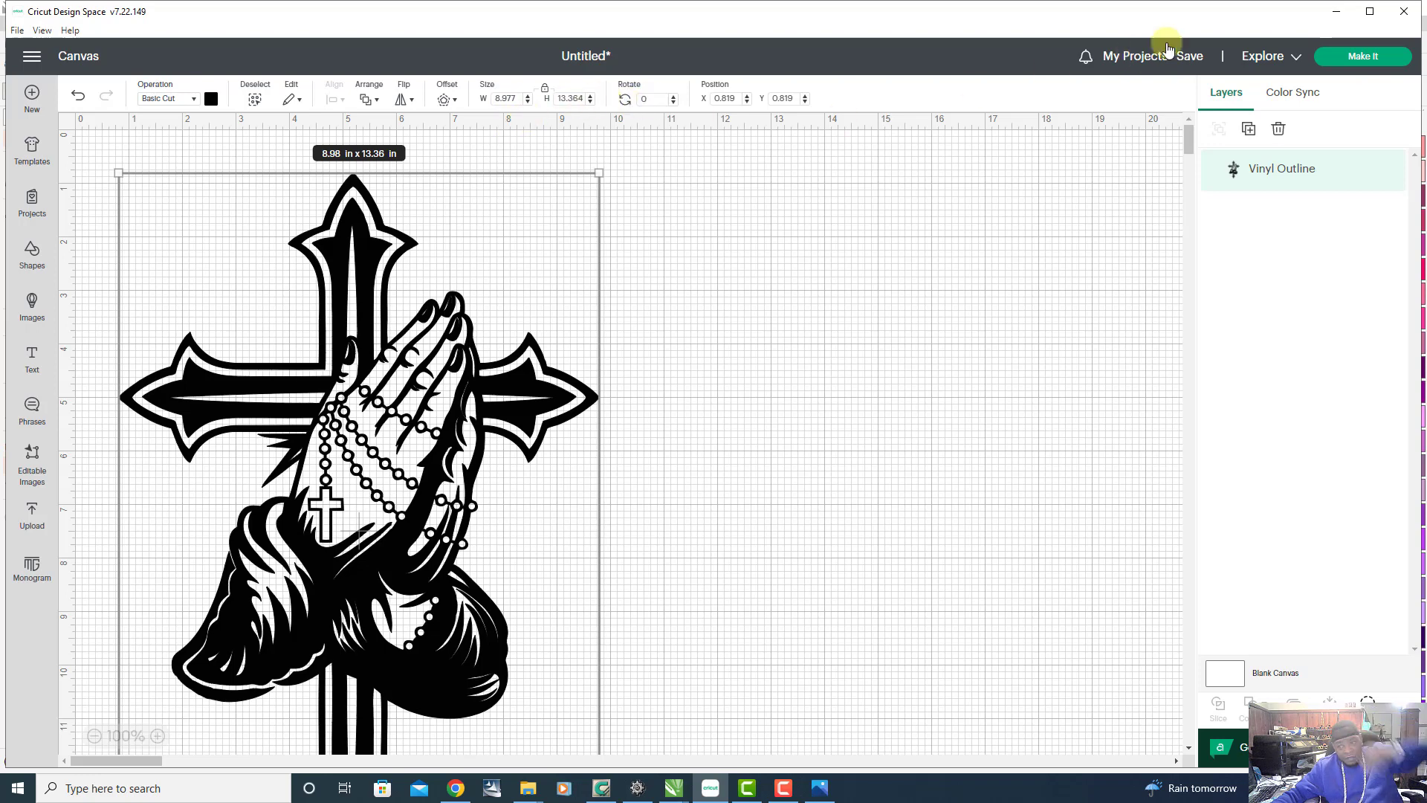
# Preview the Vinyl Outline's cut layout on the mat, examine its full length, and return to the canvas without proceeding
pyautogui.click(1363, 57)
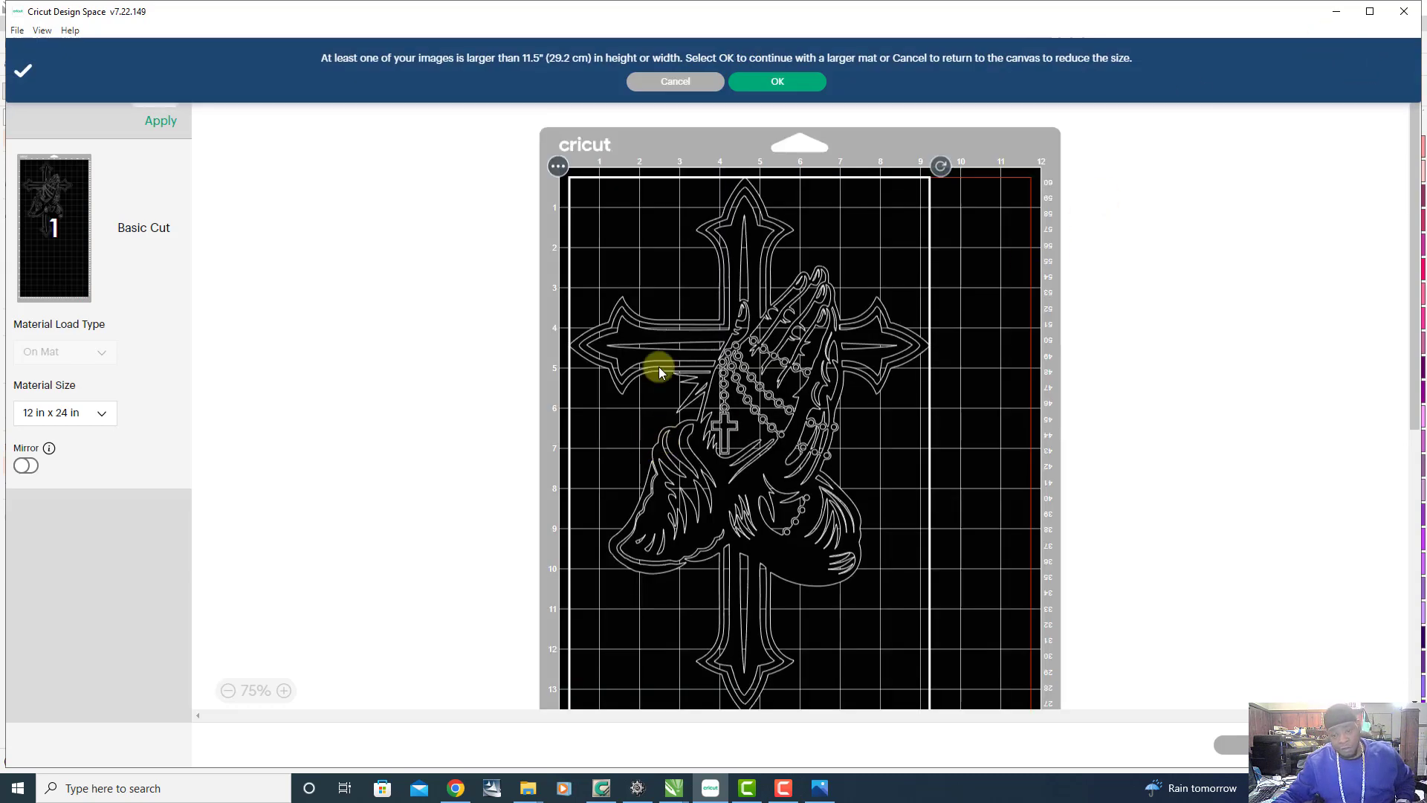
pyautogui.scroll(-5, 673, 369)
pyautogui.scroll(5, 710, 373)
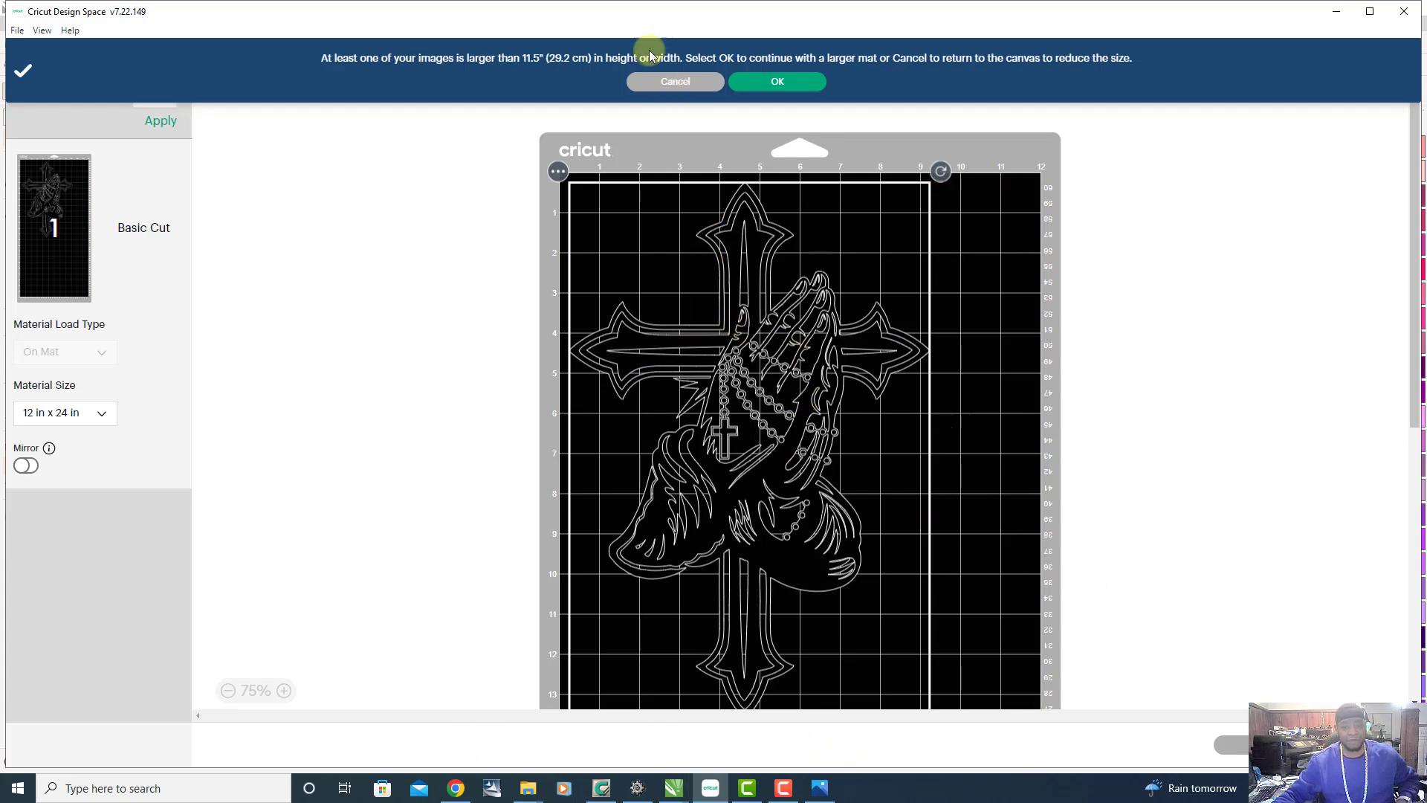
pyautogui.click(644, 86)
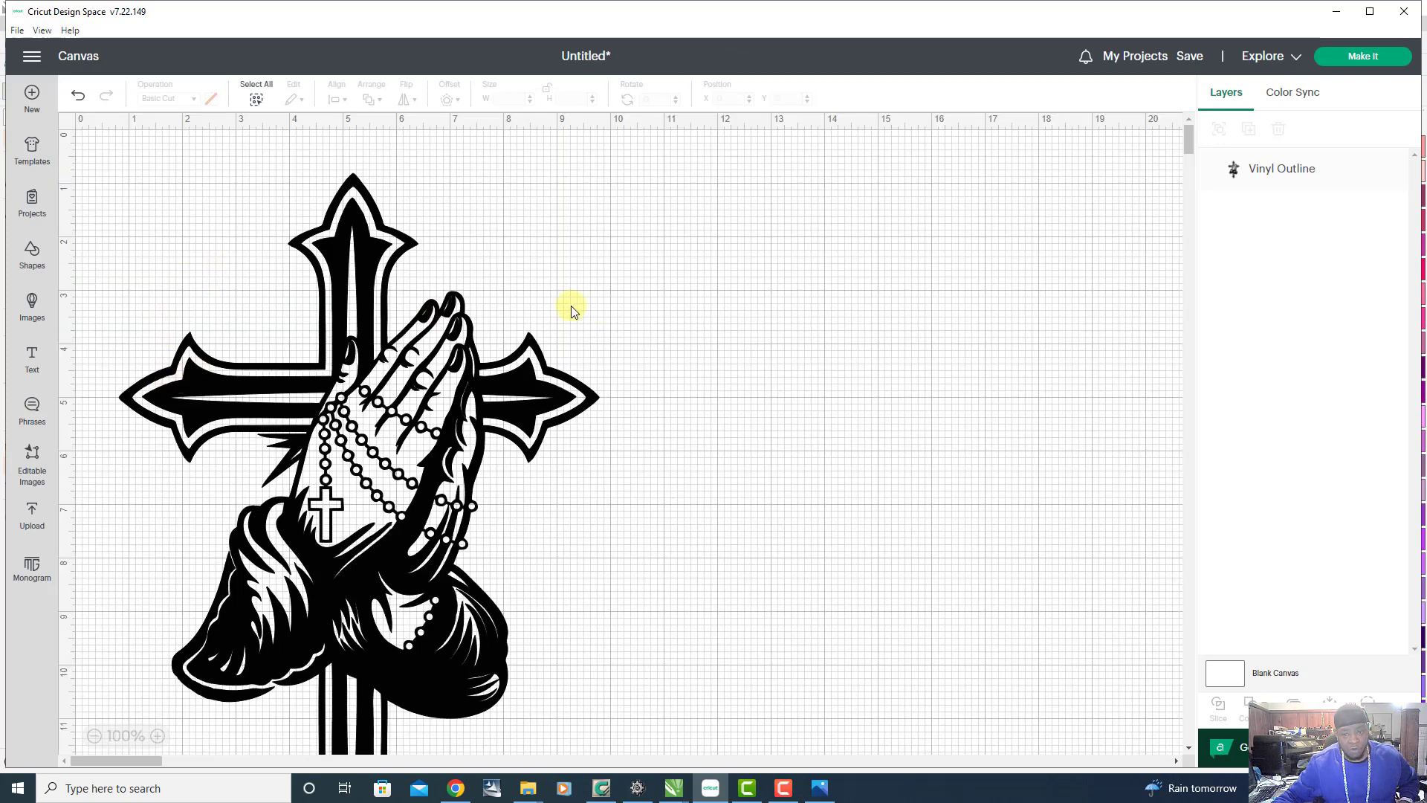
# Delete the Vinyl Outline from the canvas
pyautogui.click(340, 392)
pyautogui.scroll(-5, 538, 291)
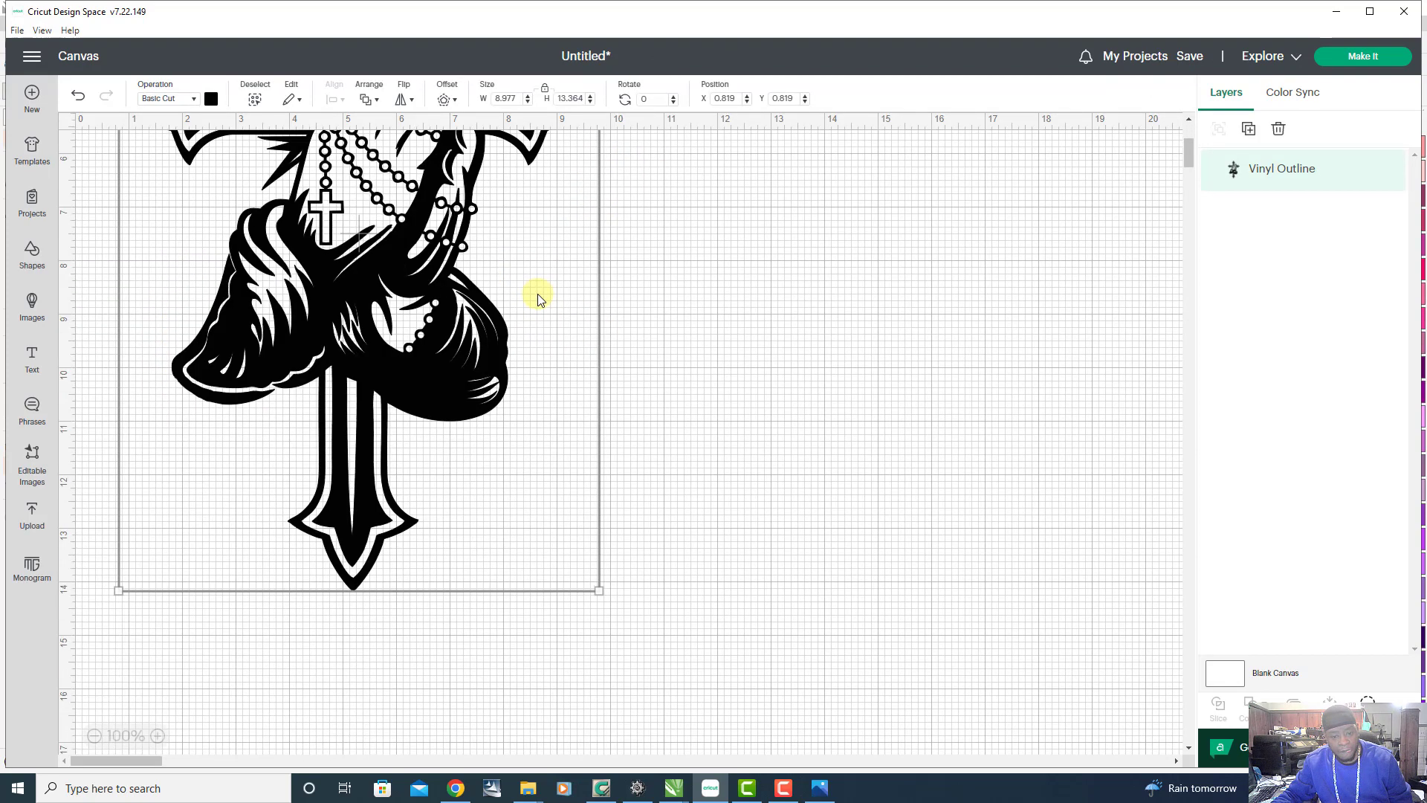
pyautogui.scroll(5, 538, 292)
pyautogui.press('Delete')
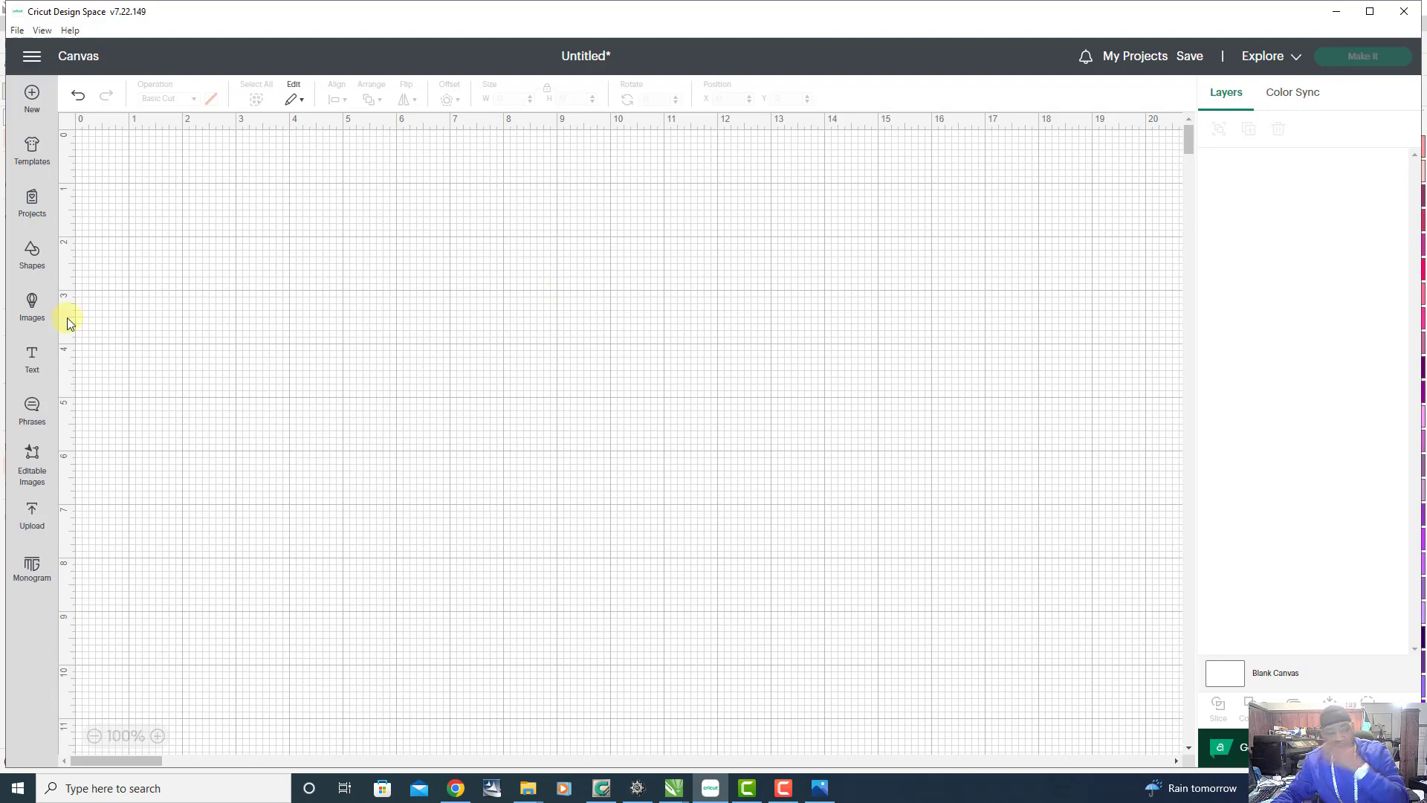
# Start another image upload and open the file browser
pyautogui.click(31, 509)
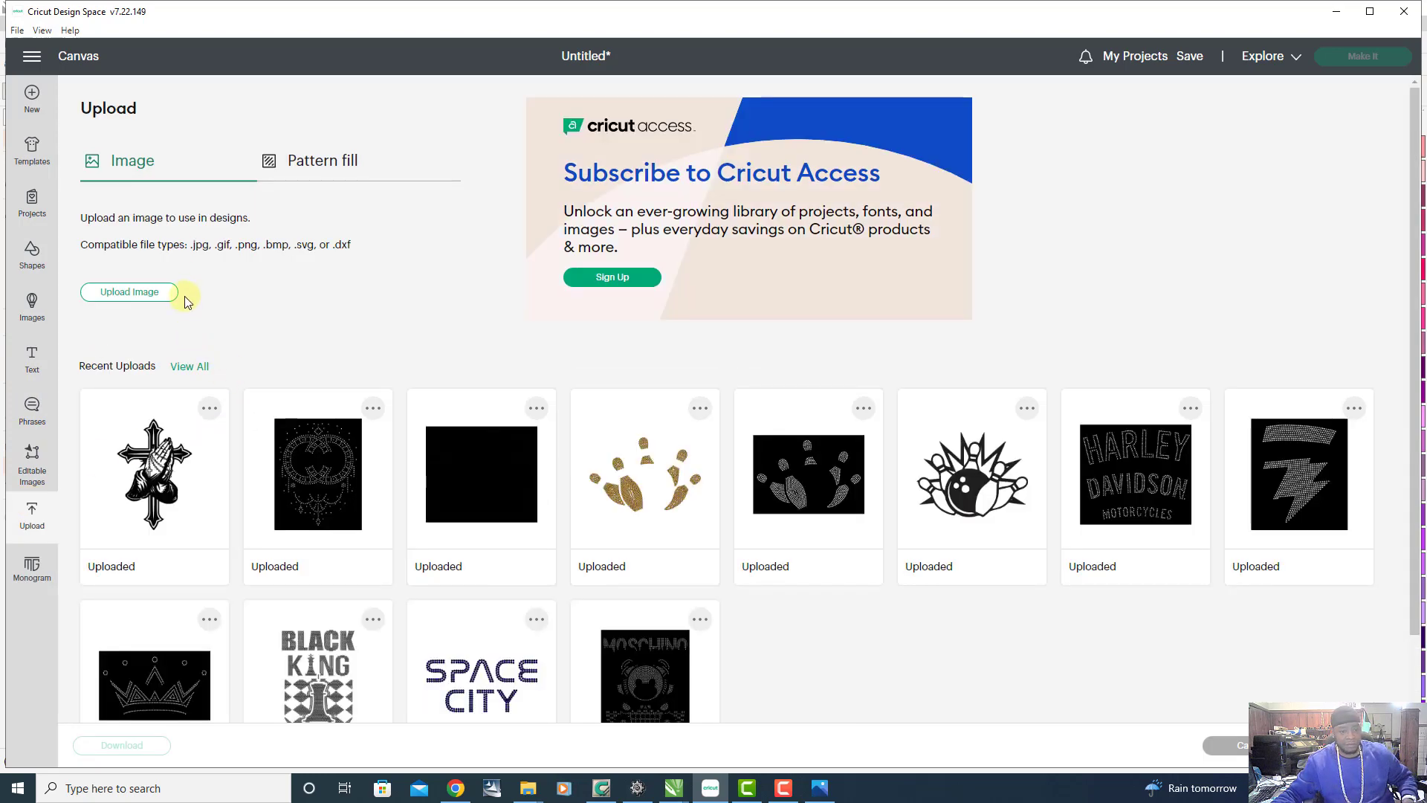
pyautogui.click(130, 292)
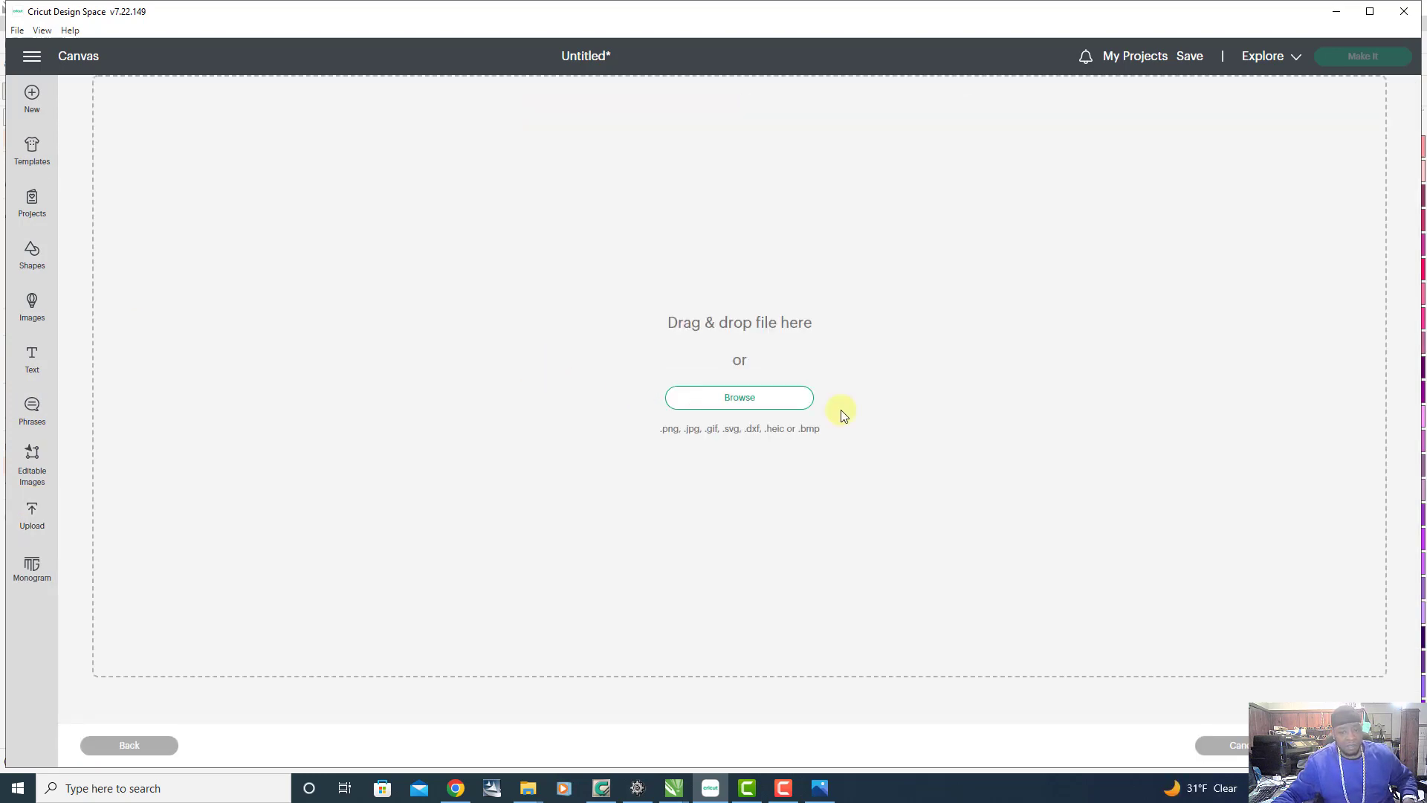
pyautogui.click(777, 401)
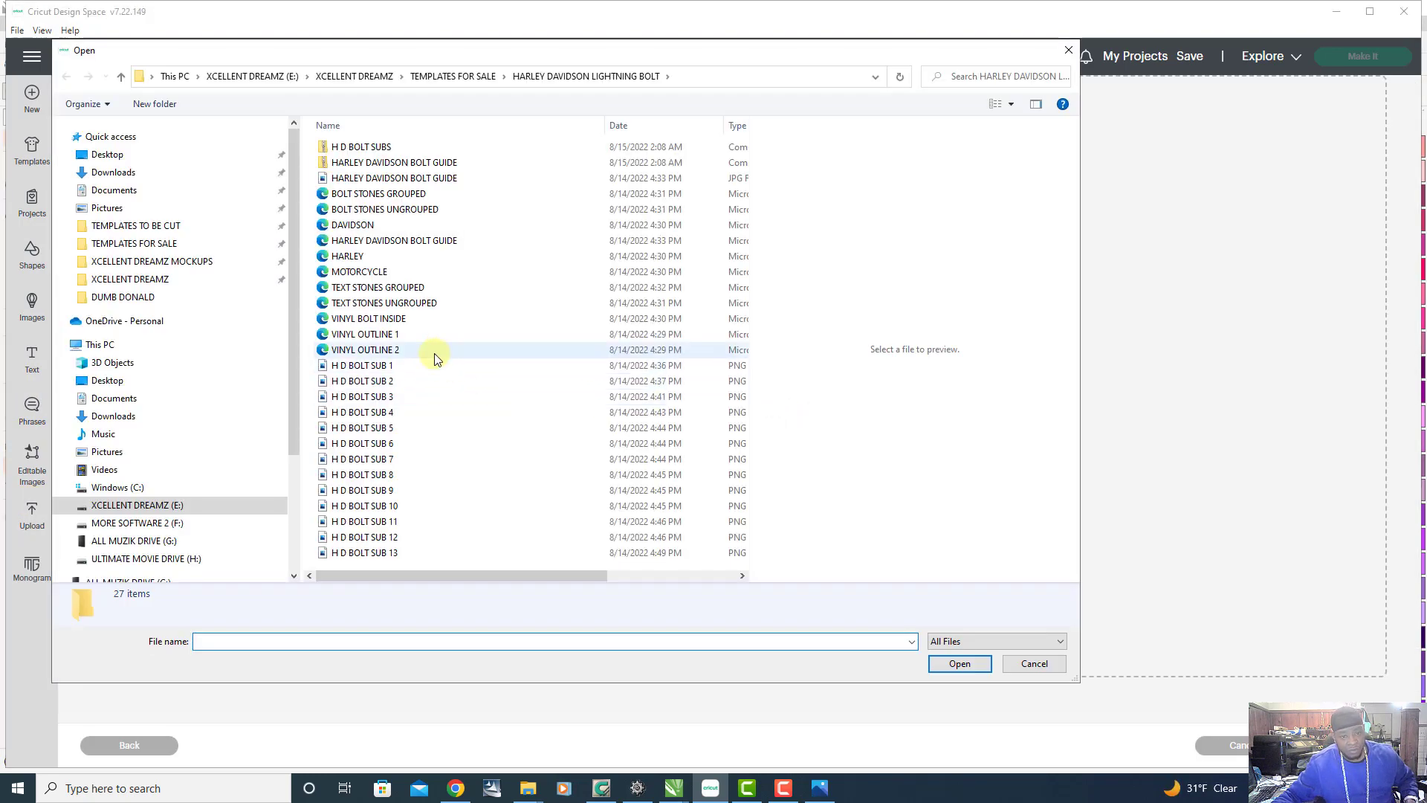
# Load the VINYL INSIDE file from the ROSARY & CROSS folder in TEMPLATES FOR SALE for upload
pyautogui.click(146, 243)
pyautogui.click(372, 172)
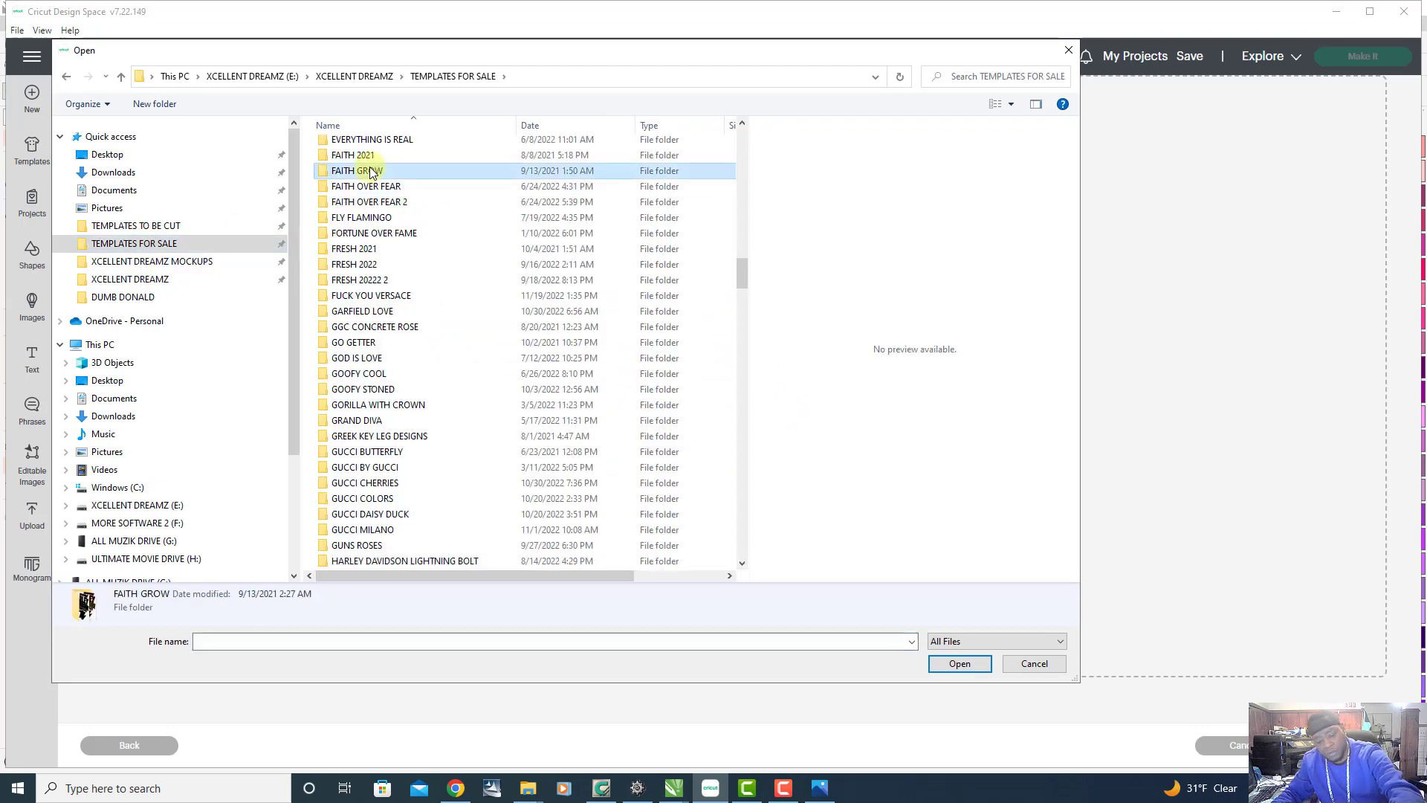
pyautogui.press('r')
pyautogui.click(392, 331)
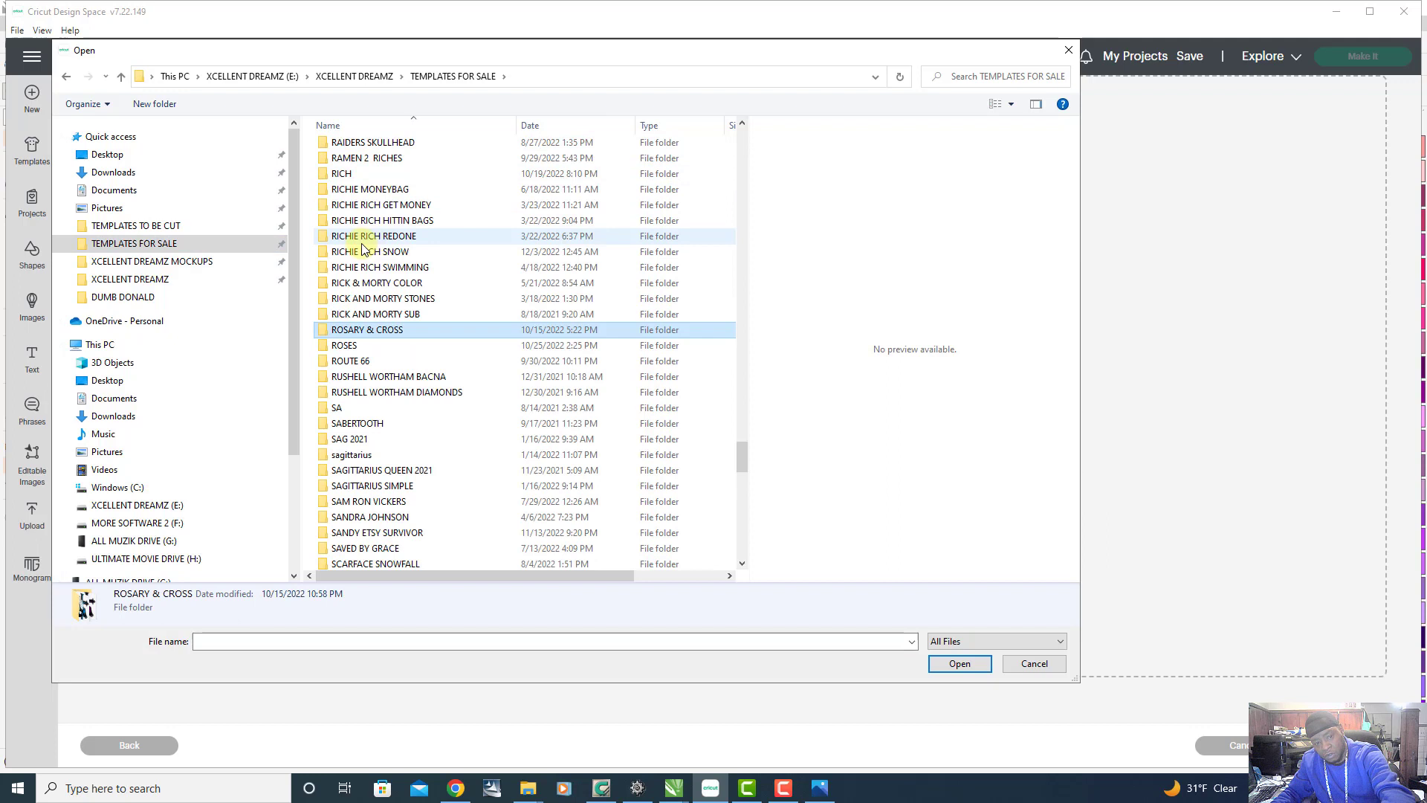
pyautogui.doubleClick(394, 334)
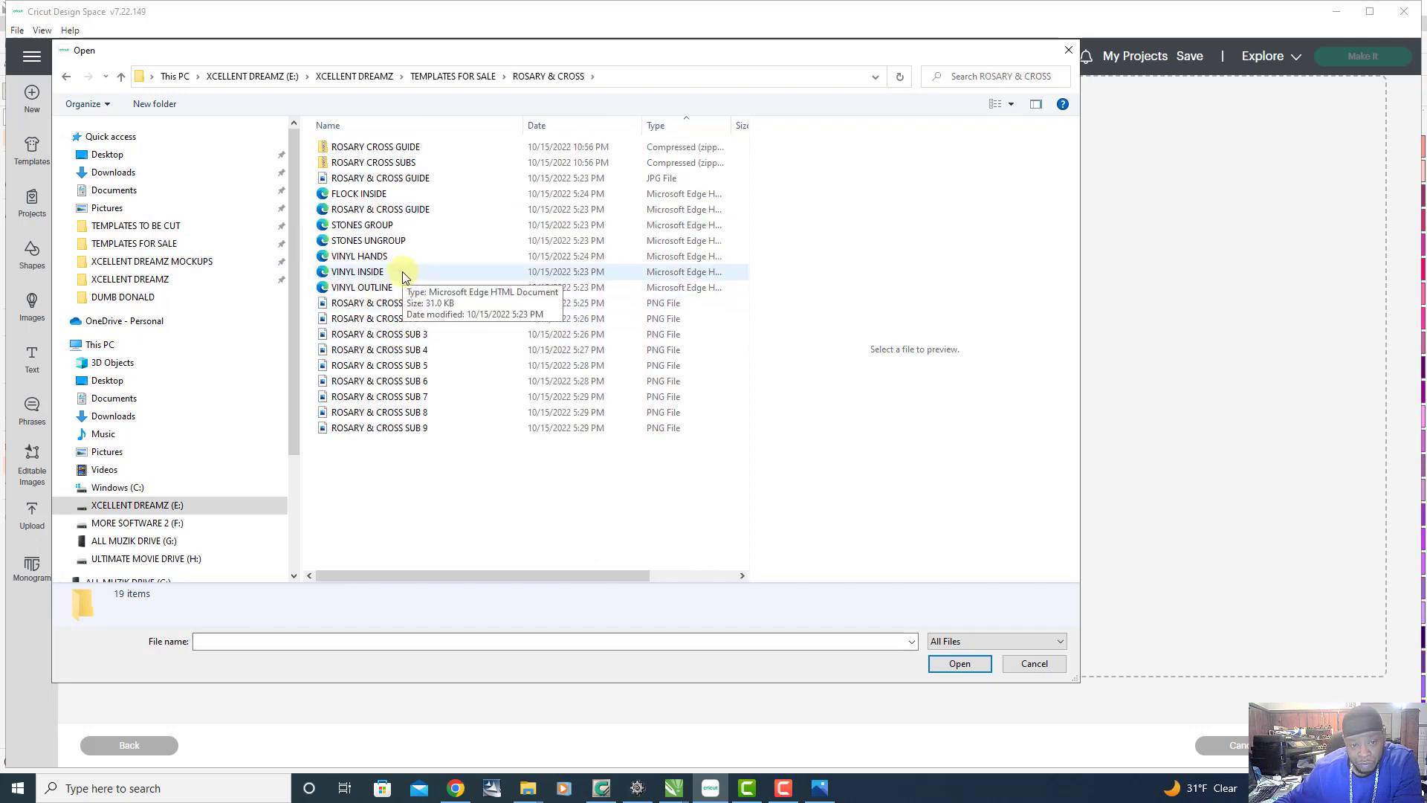
pyautogui.click(403, 270)
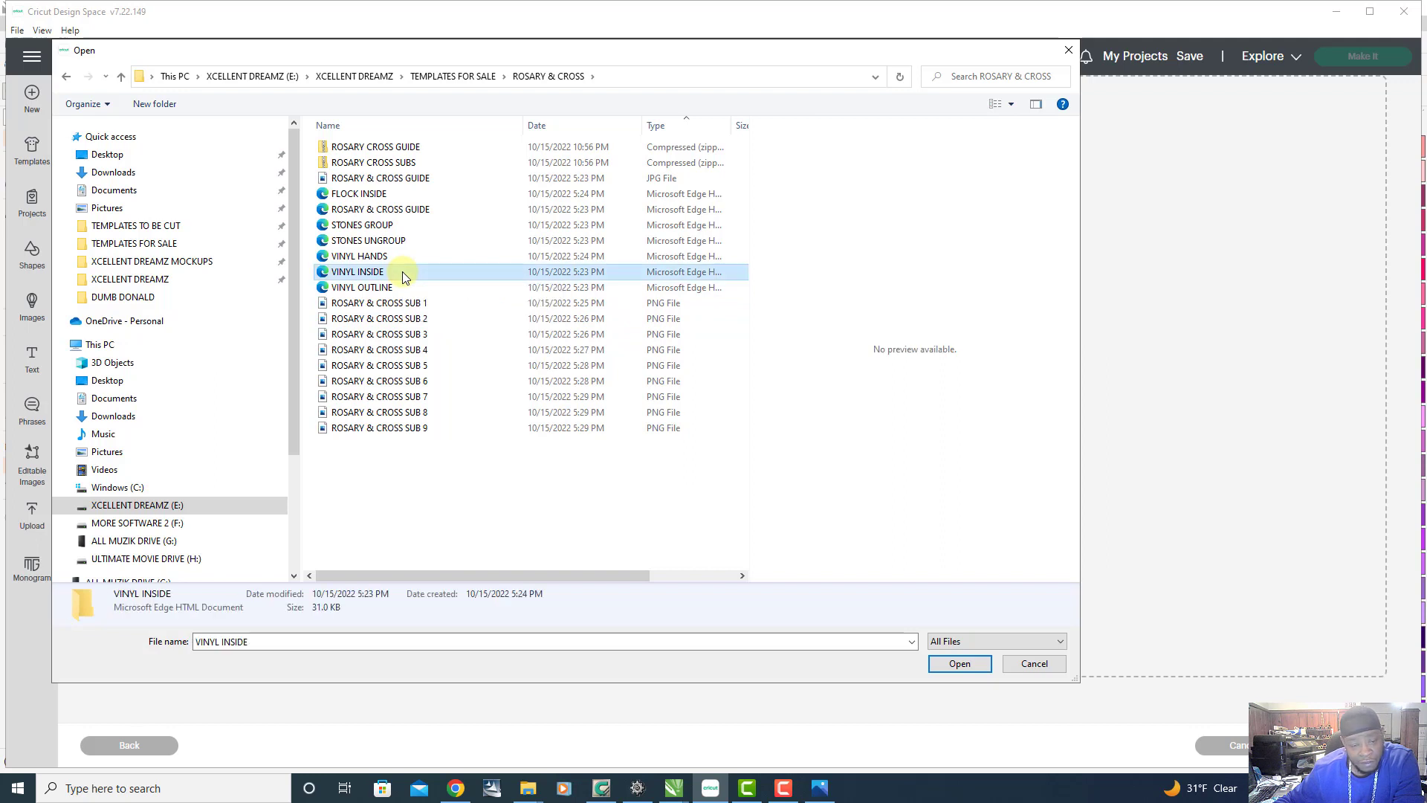
pyautogui.click(958, 663)
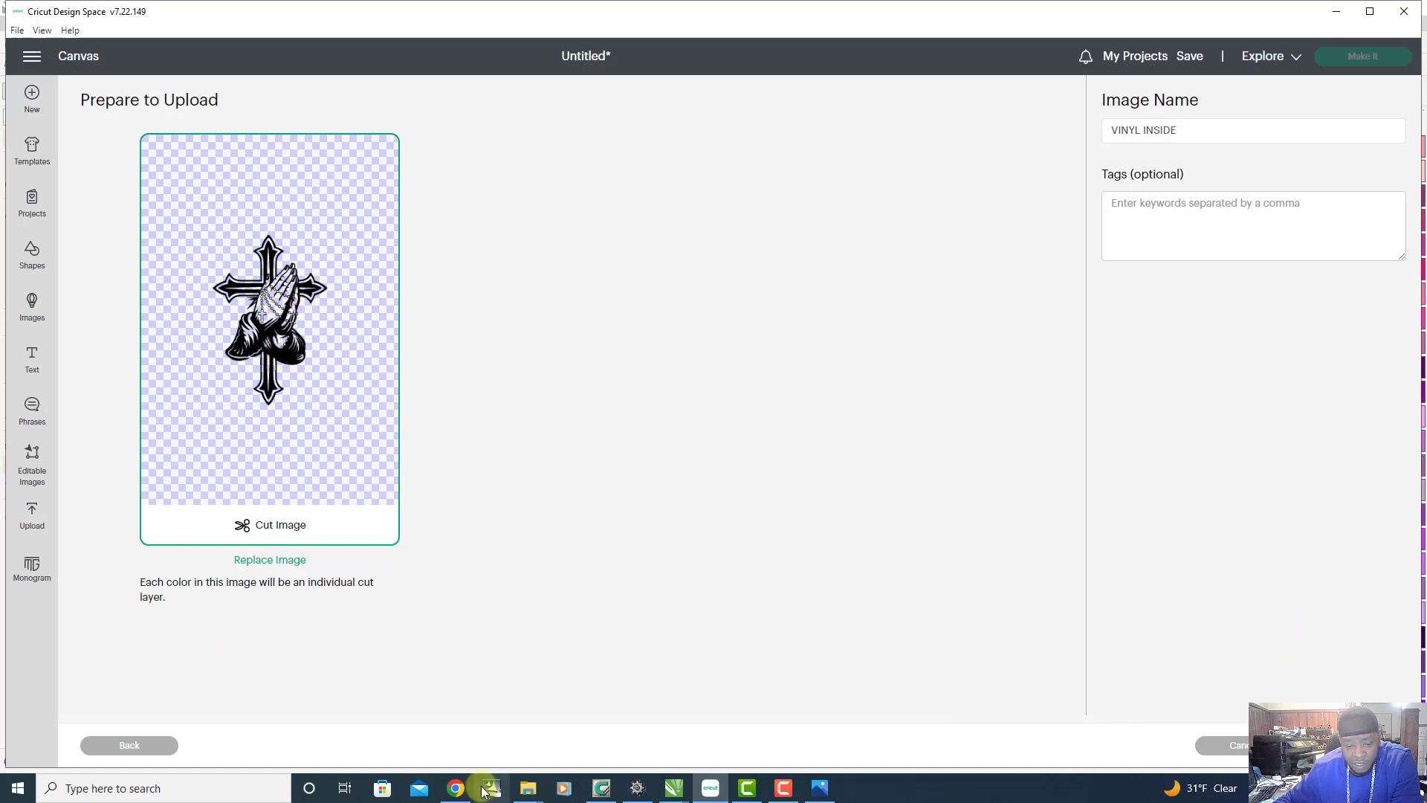
# Switch to ROSARY AND CROSS.cdr in CorelDRAW and select the red VINYL INSIDE artwork
pyautogui.click(536, 797)
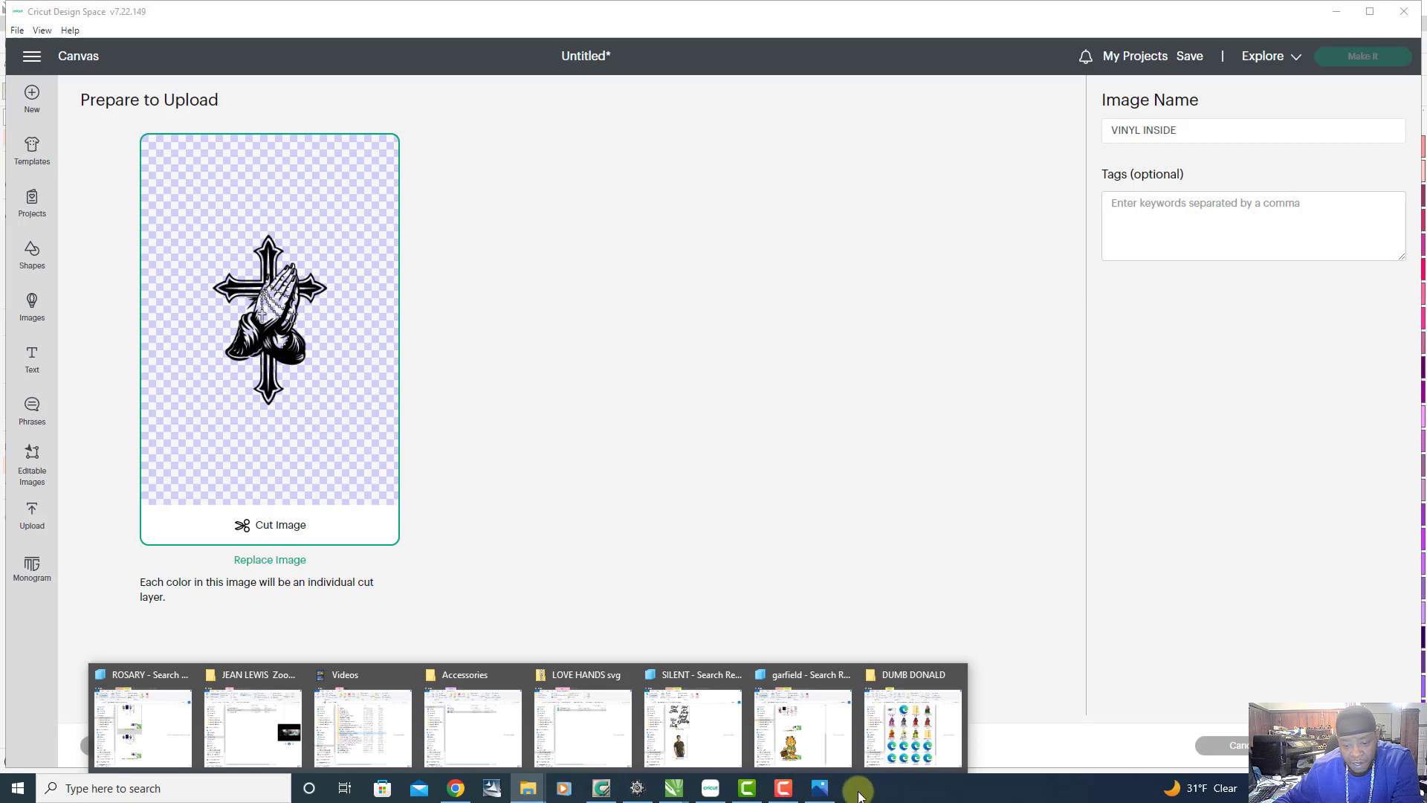
pyautogui.moveTo(673, 787)
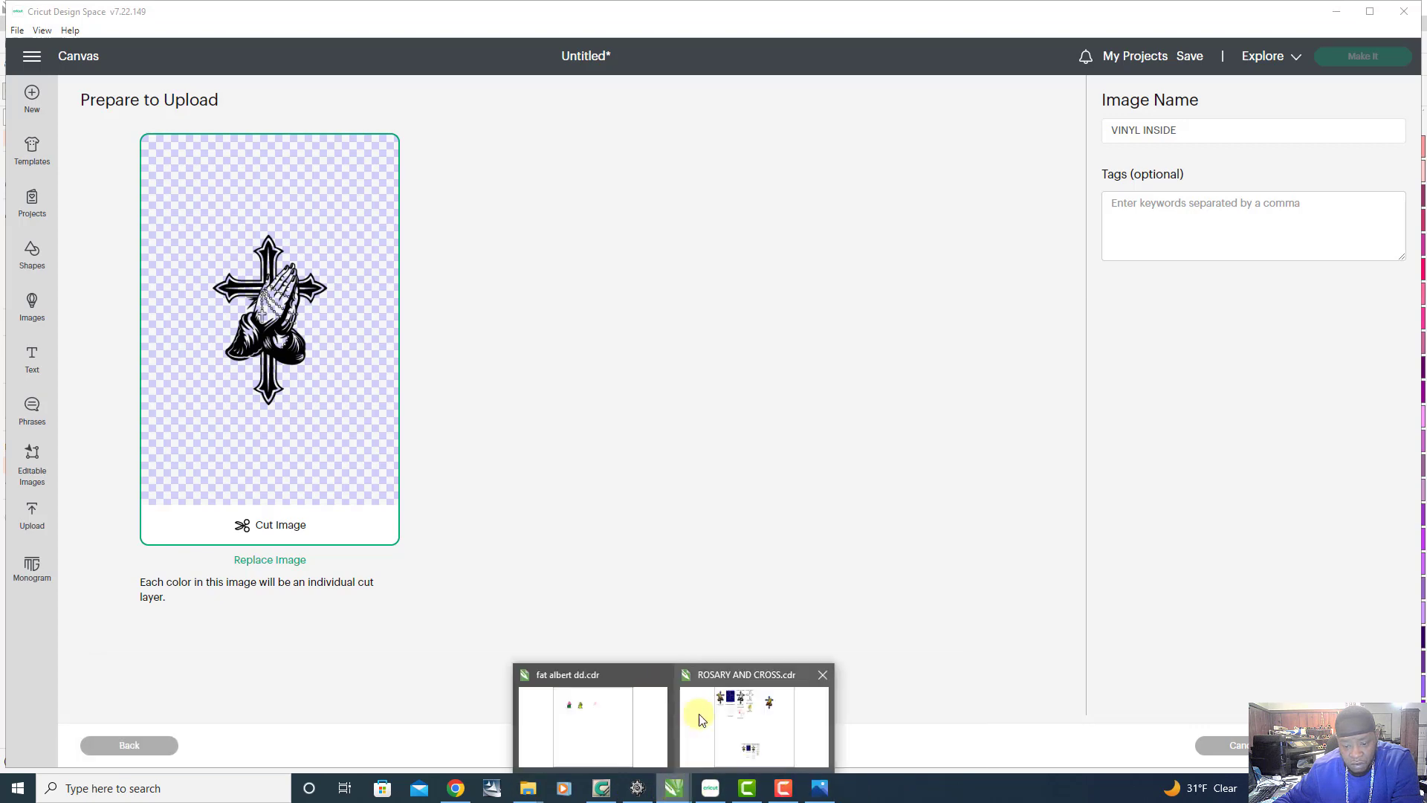
pyautogui.click(726, 676)
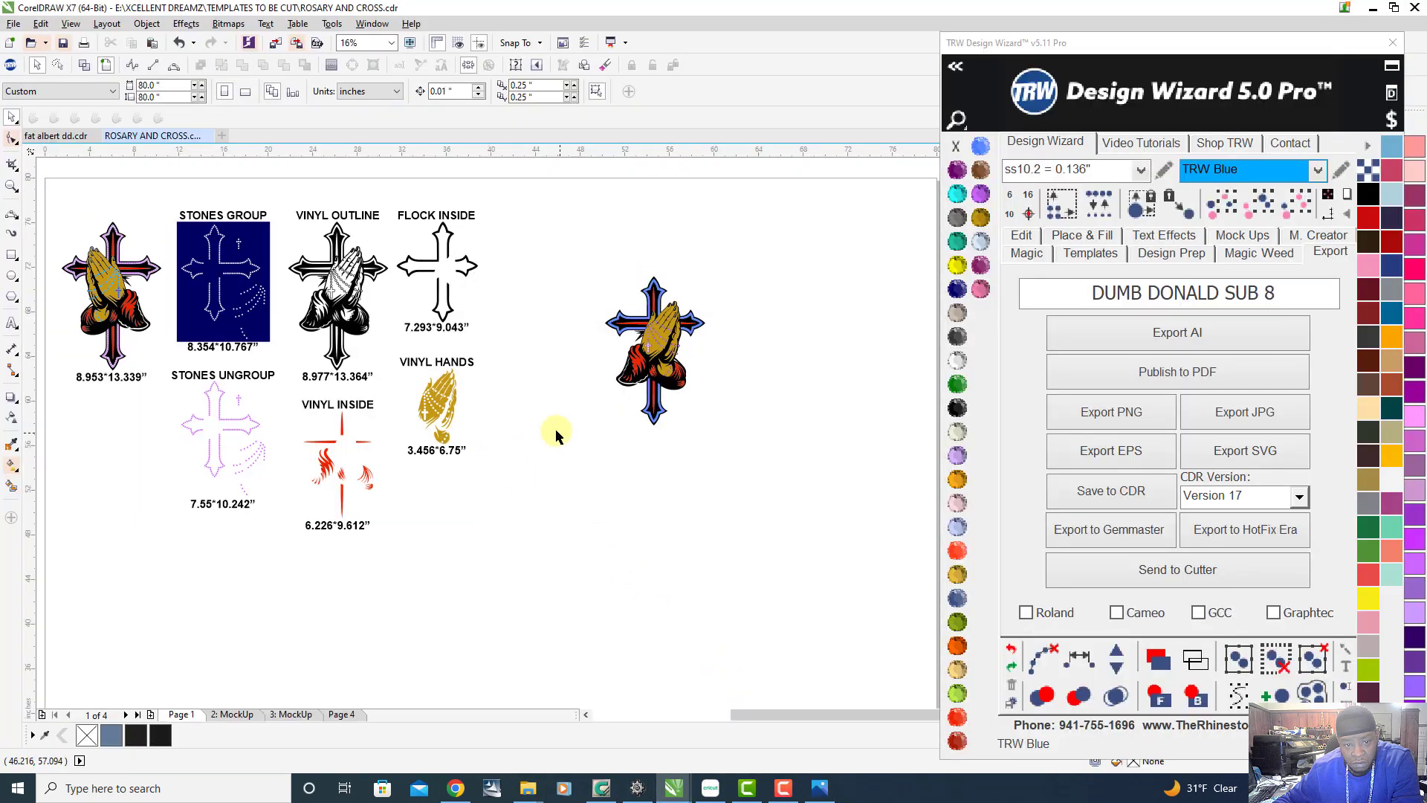
pyautogui.scroll(3, 352, 466)
pyautogui.click(365, 411)
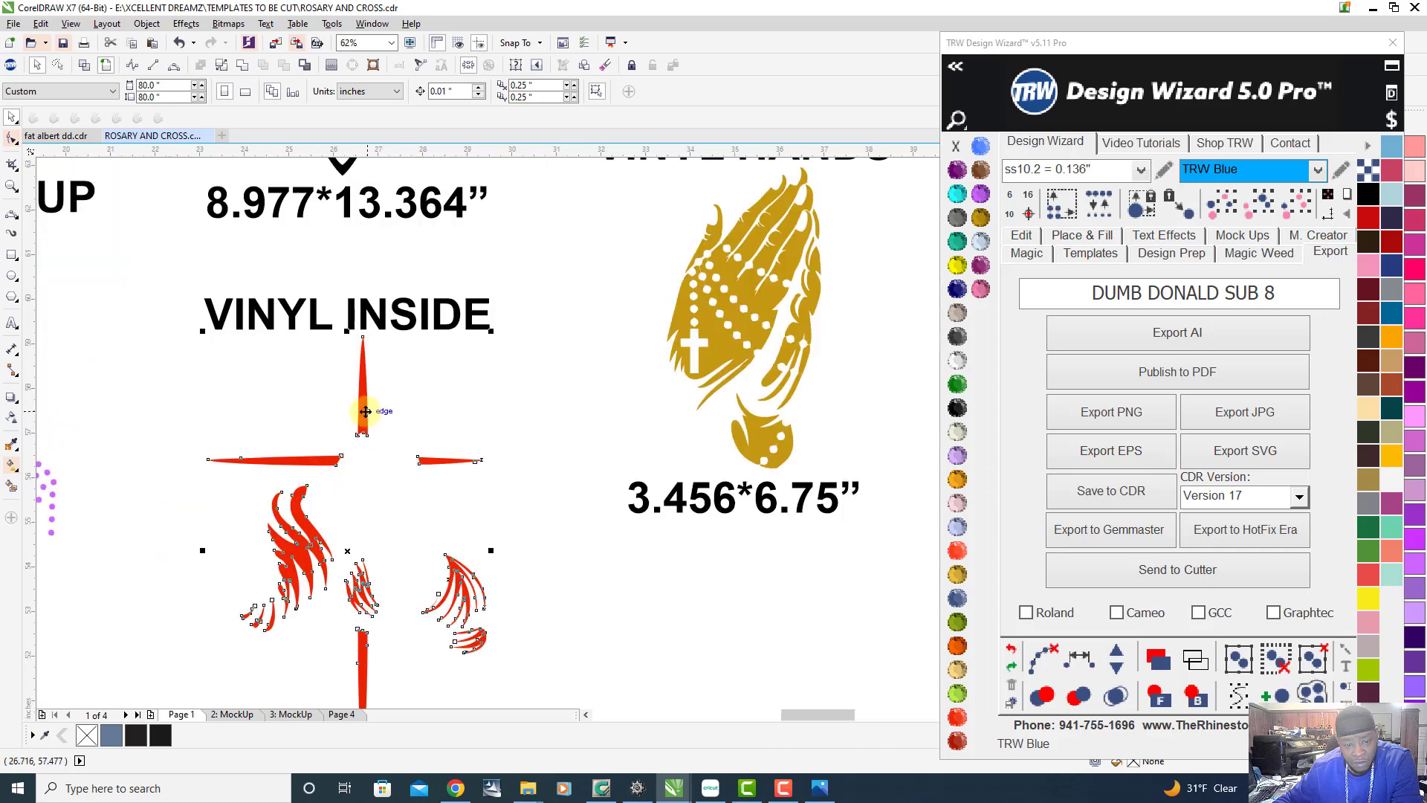
pyautogui.scroll(-3, 364, 411)
# Set the export name to VINYL INSIDE and start an SVG export of the selected artwork
pyautogui.click(1274, 292)
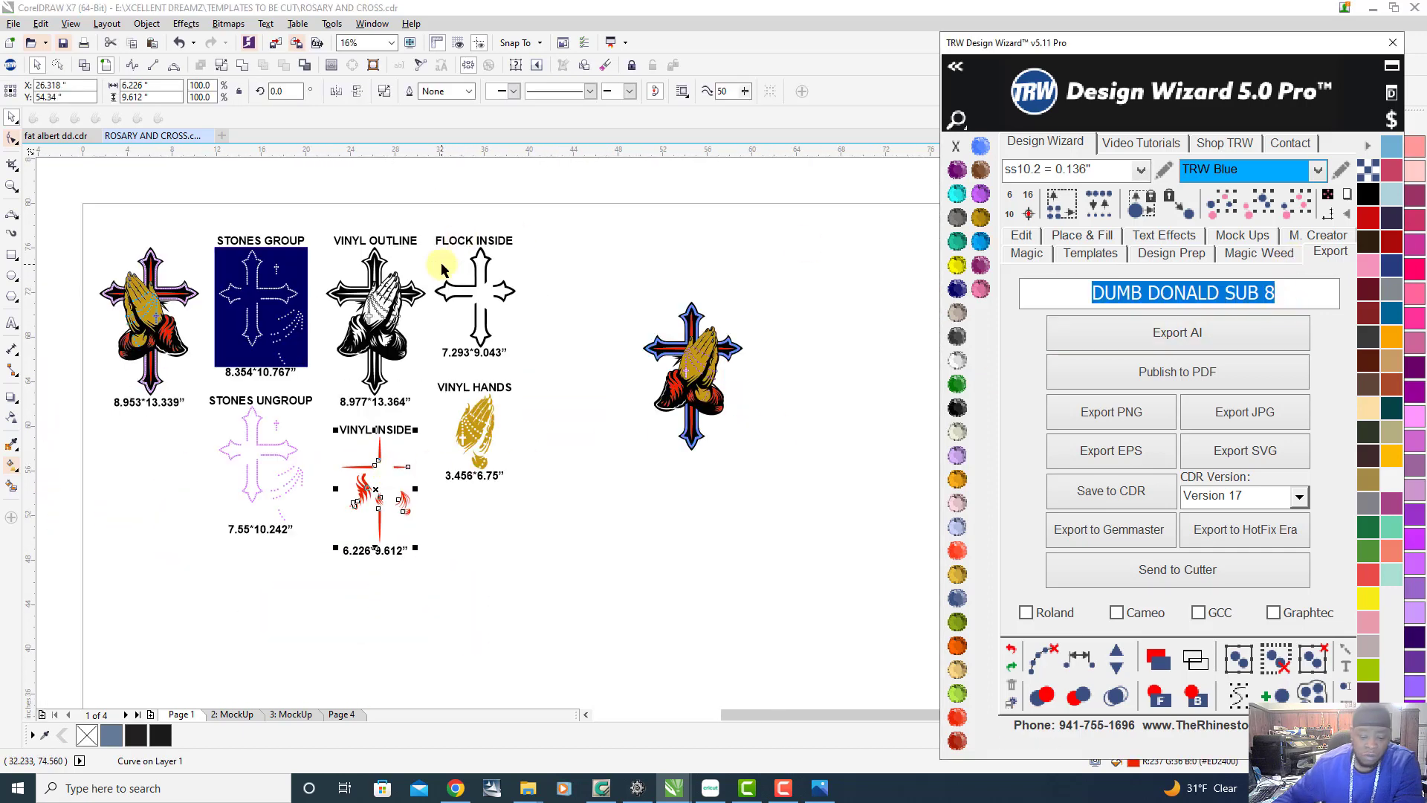
pyautogui.write('VINYL INS')
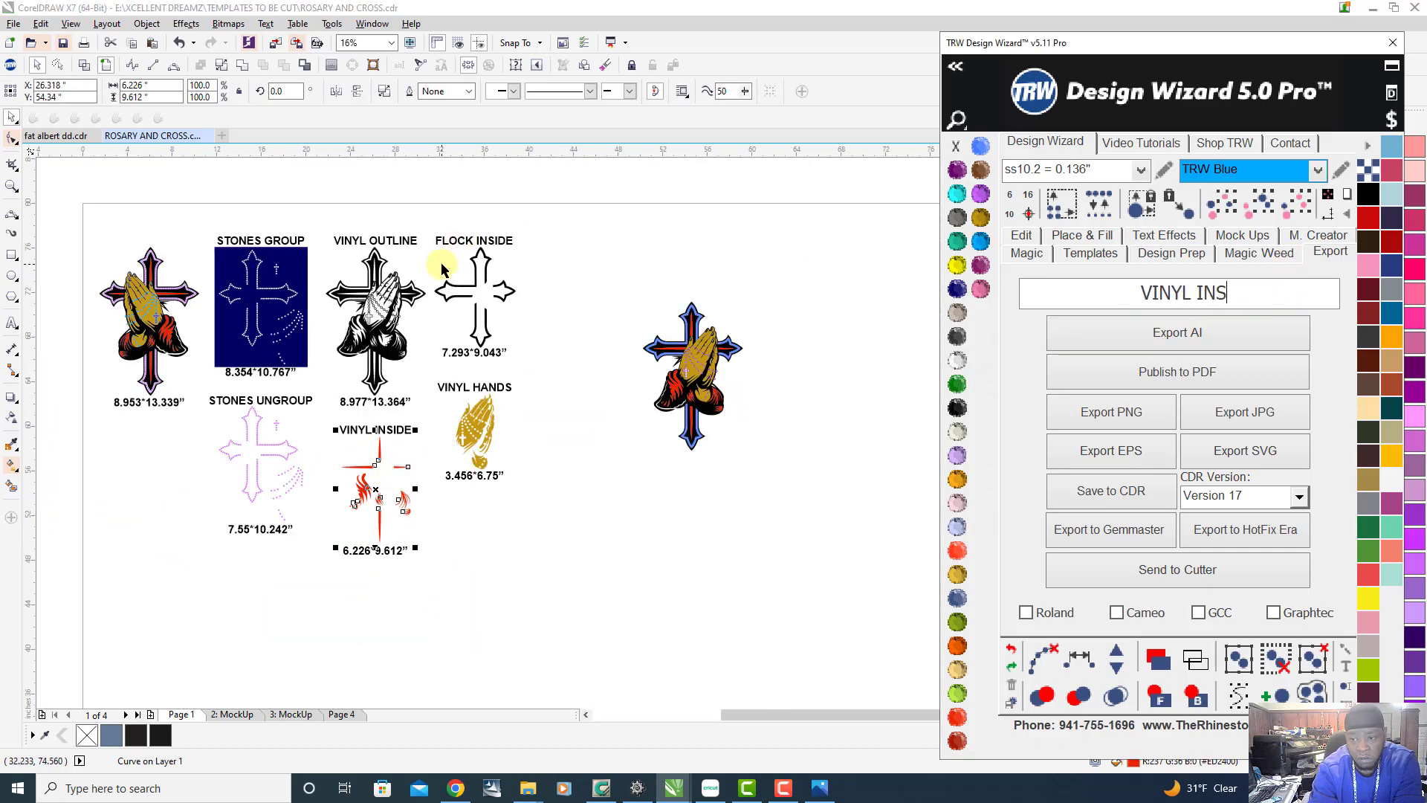
pyautogui.write('IDE')
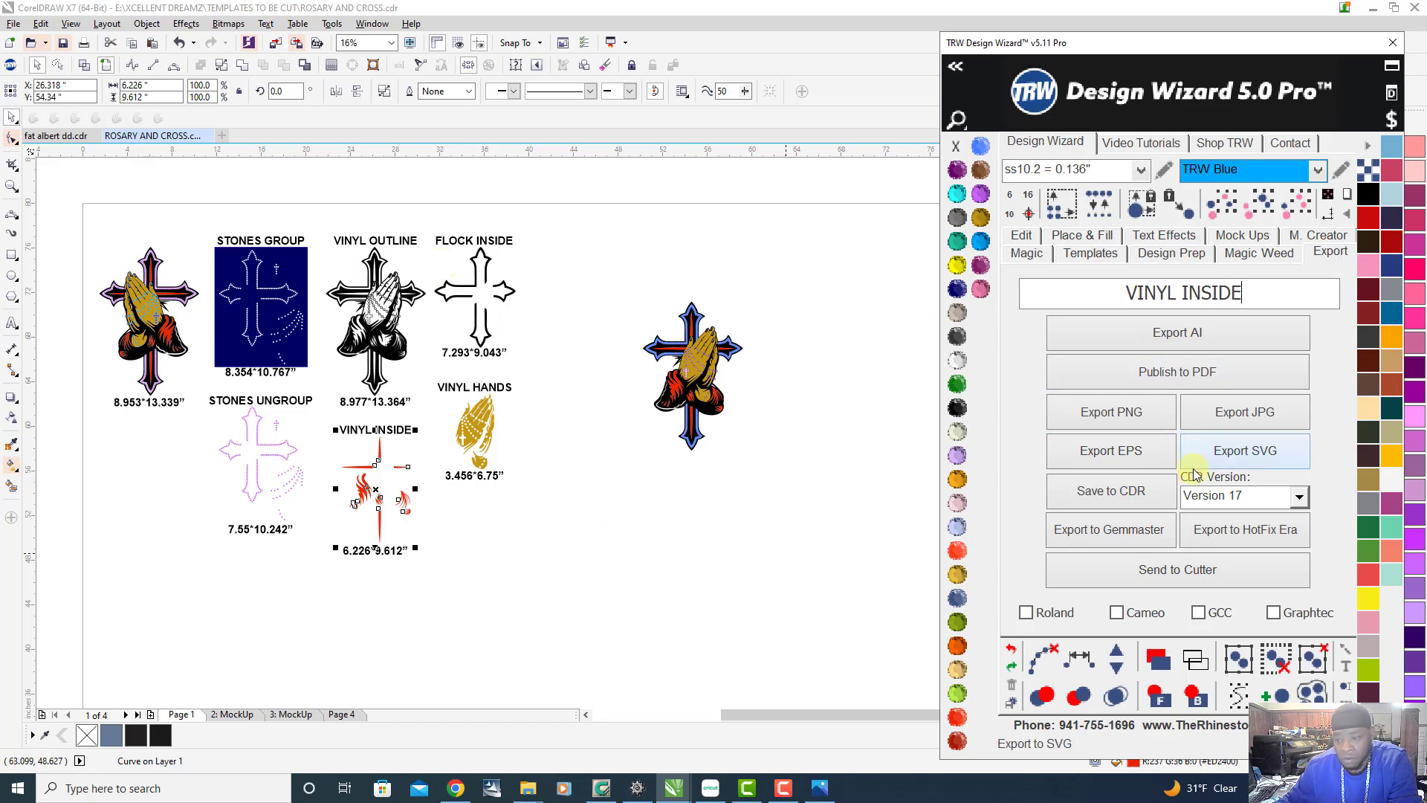
pyautogui.click(1244, 459)
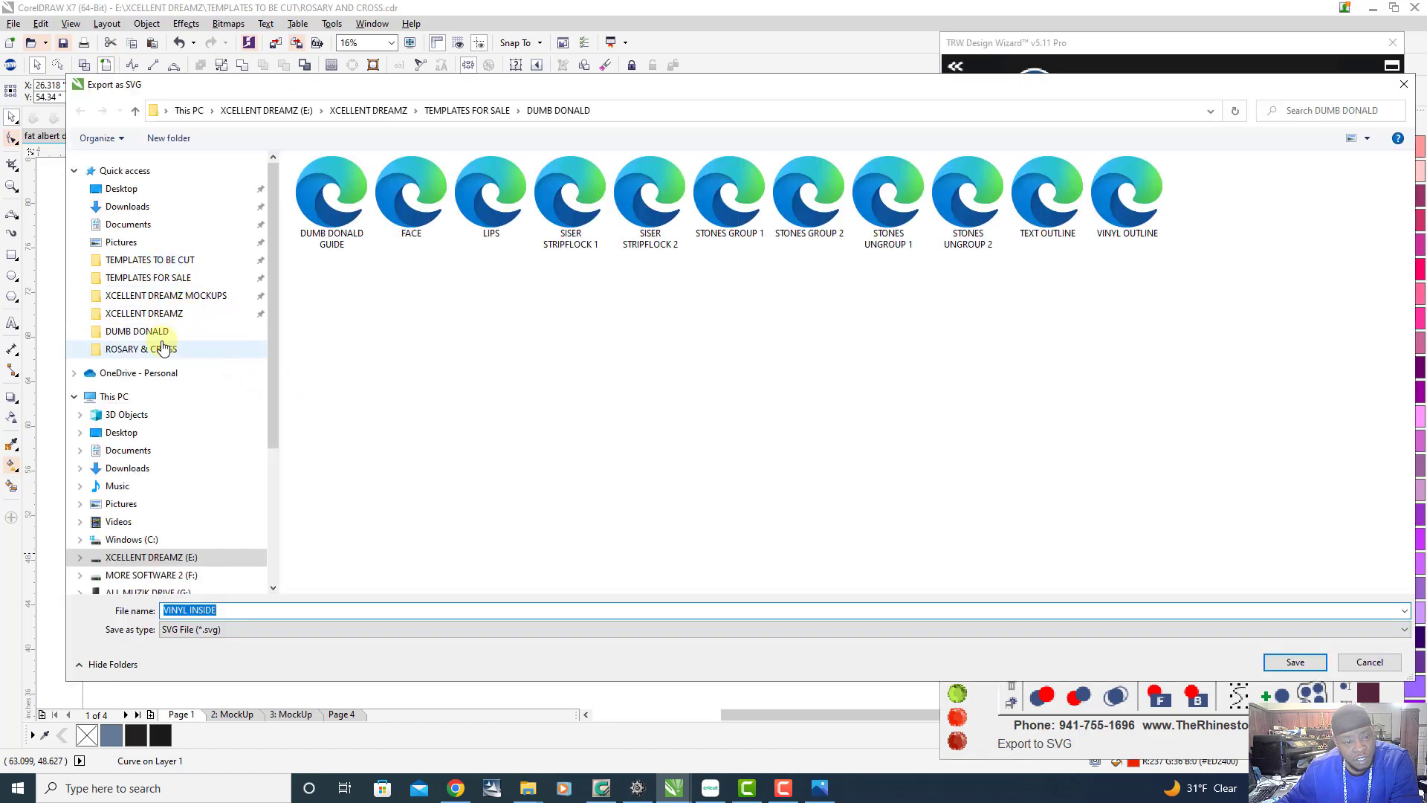
# Save the SVG over the existing VINYL INSIDE file in the ROSARY & CROSS folder of TEMPLATES FOR SALE
pyautogui.click(175, 280)
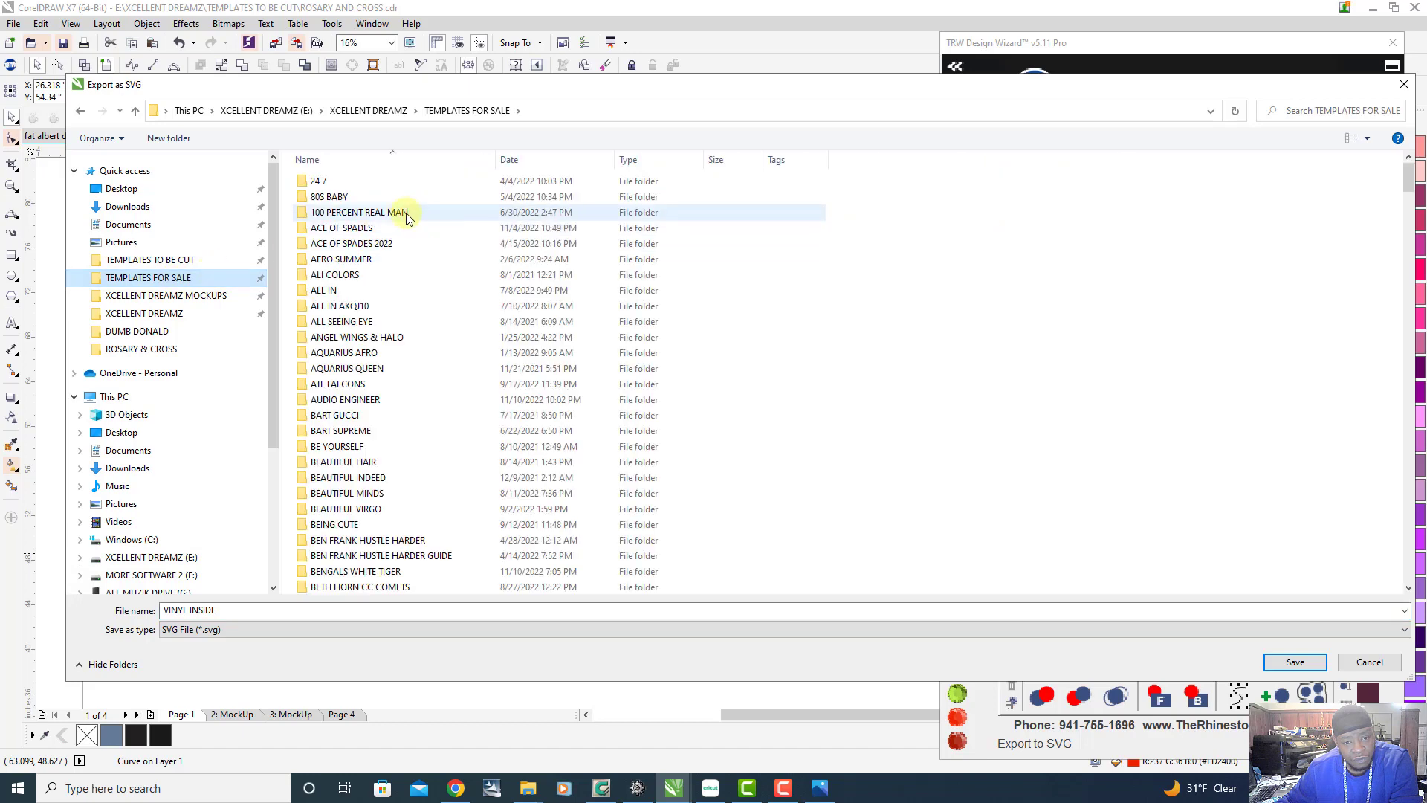
pyautogui.click(369, 212)
pyautogui.write('ros')
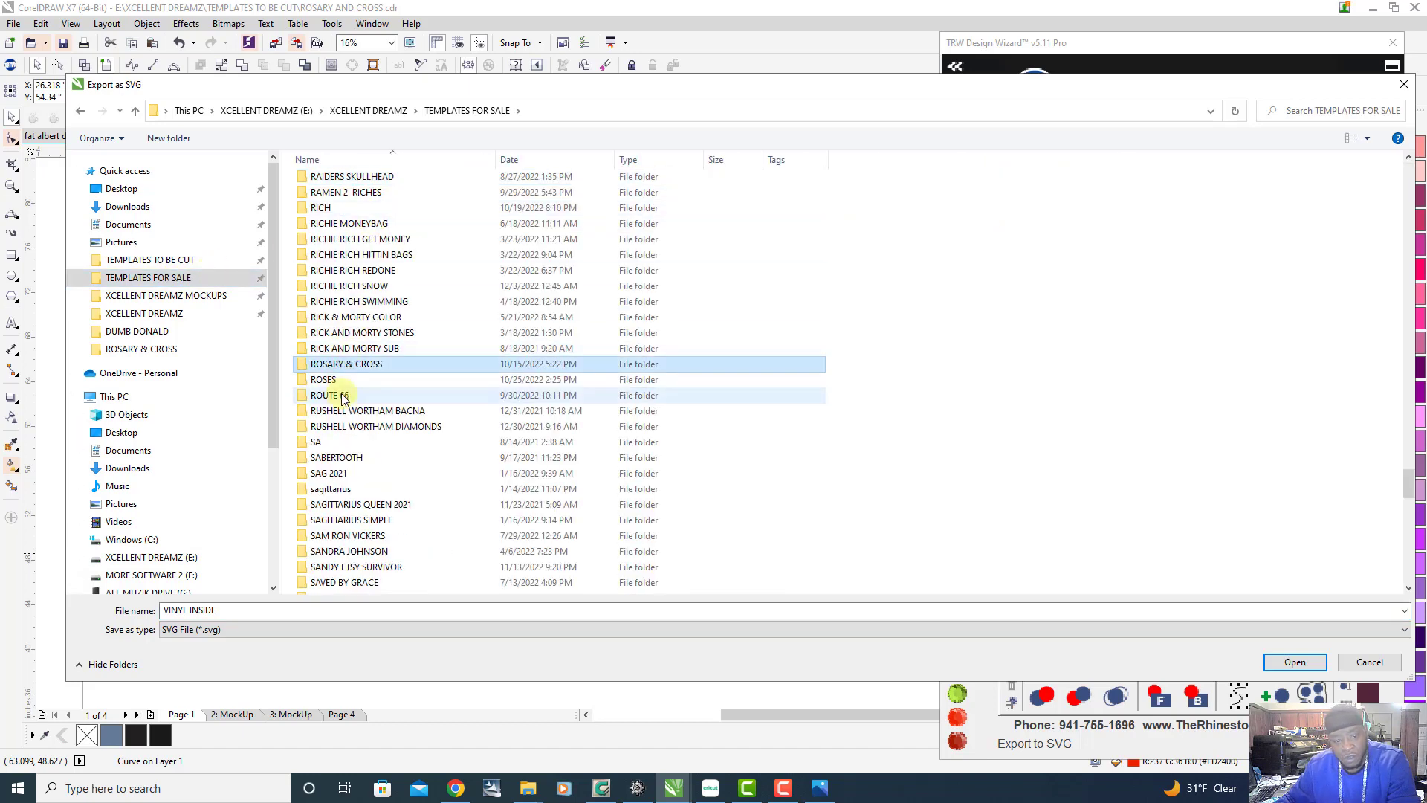
pyautogui.doubleClick(364, 366)
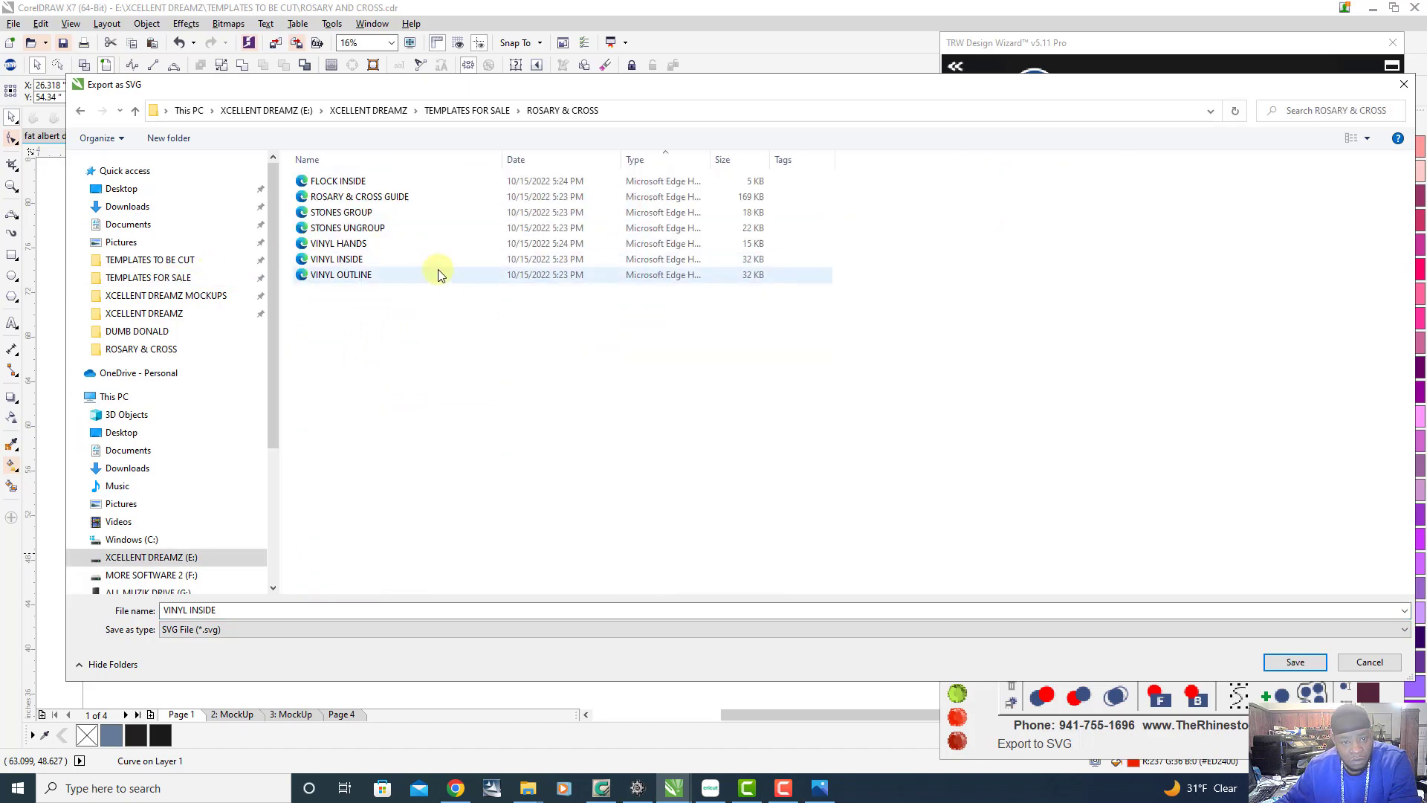
pyautogui.click(350, 260)
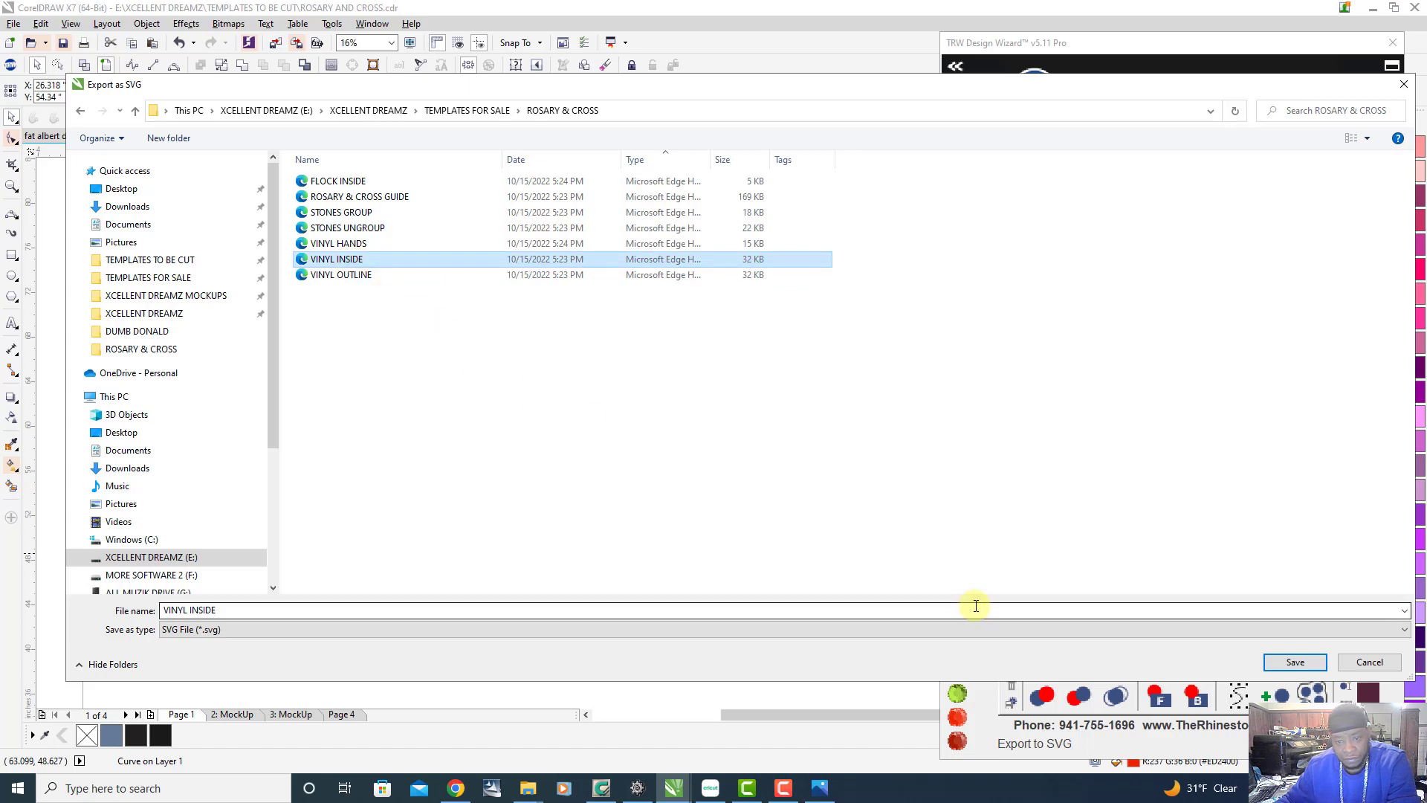
pyautogui.click(1295, 662)
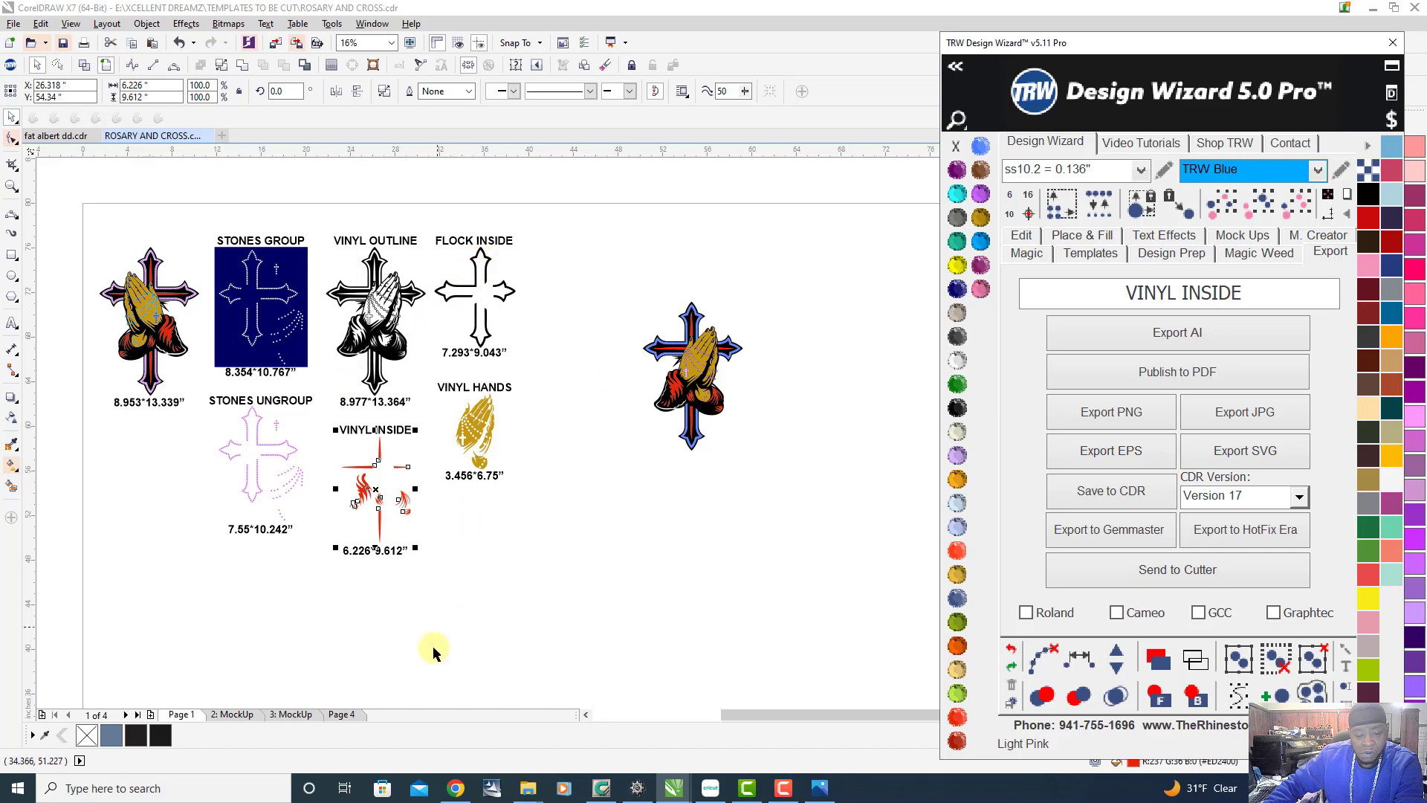
pyautogui.click(525, 791)
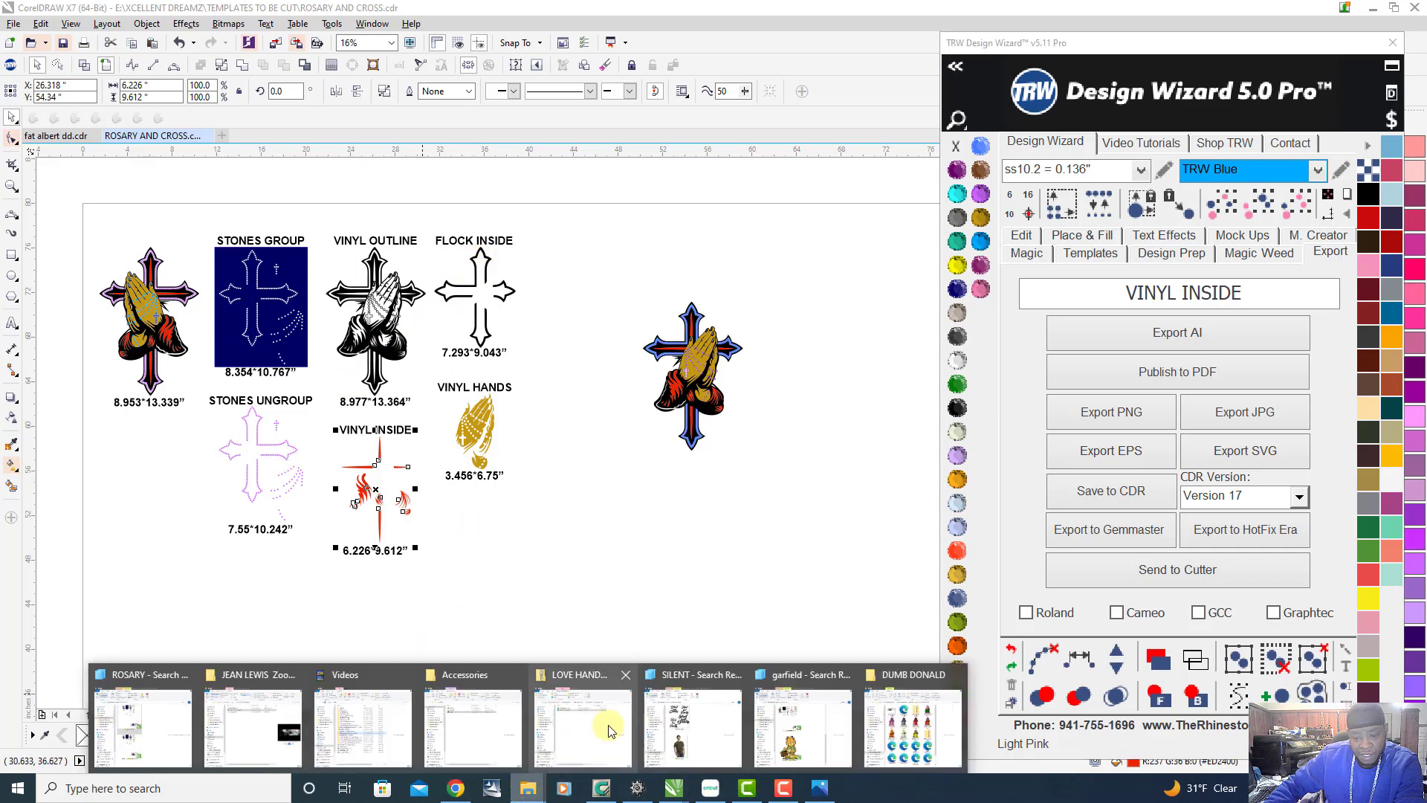
pyautogui.moveTo(510, 674)
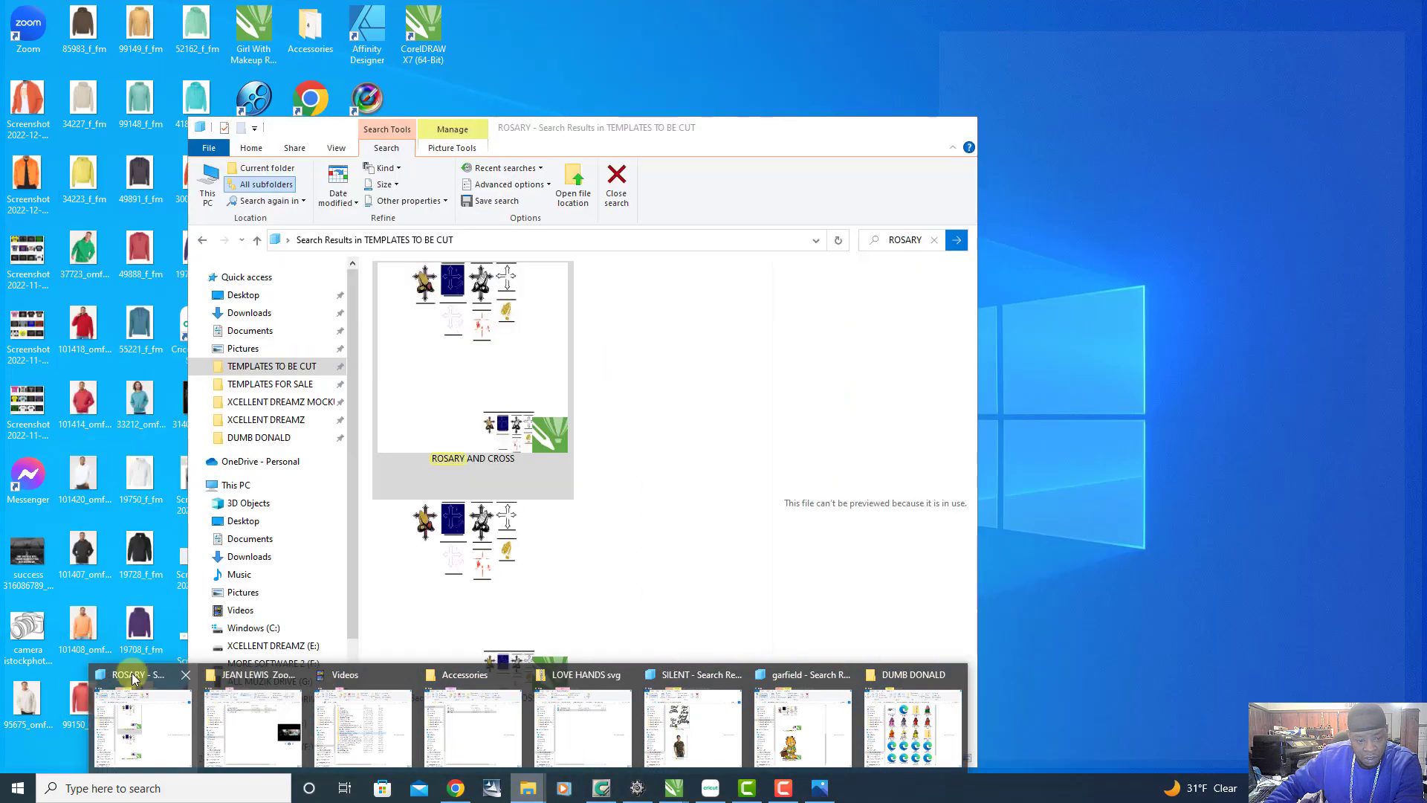
pyautogui.click(132, 676)
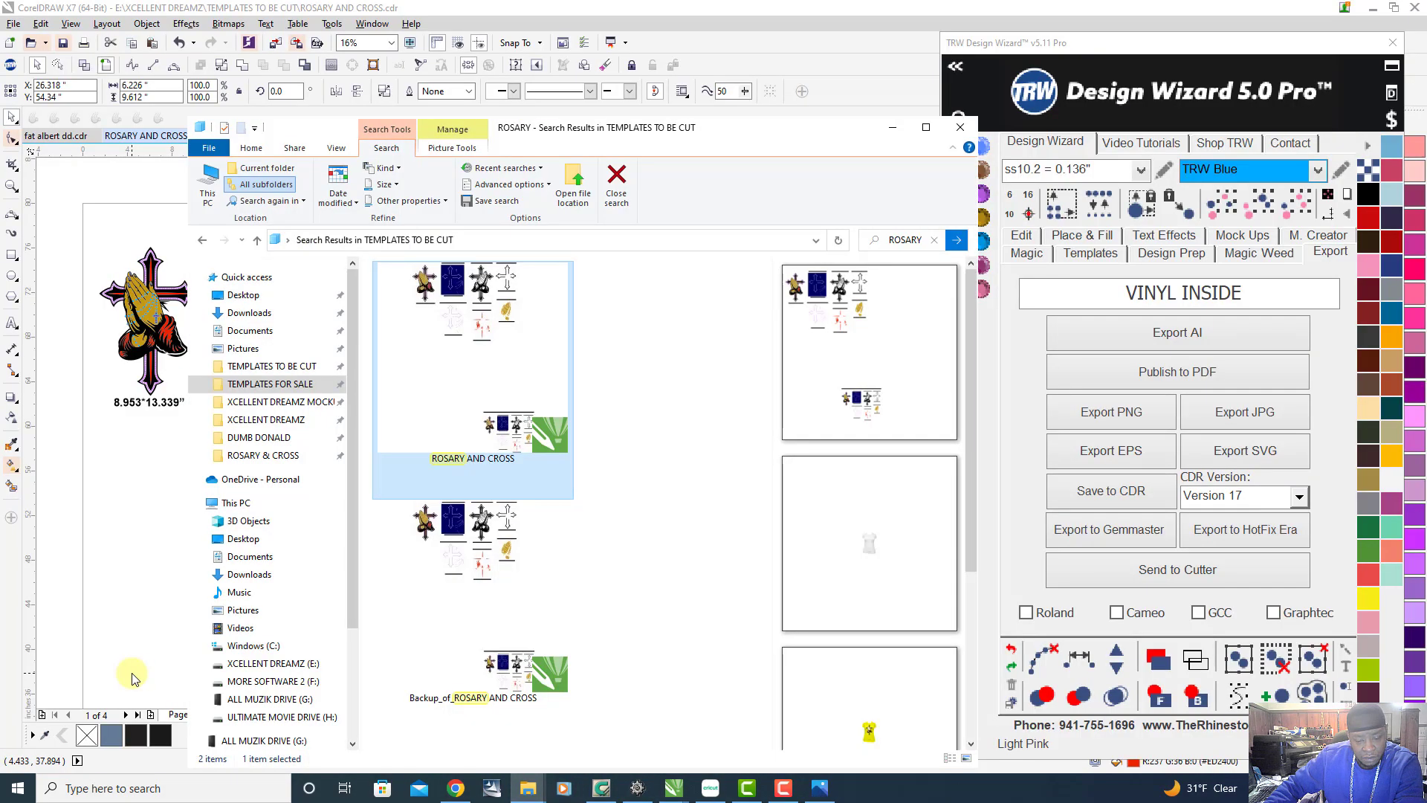
pyautogui.click(891, 127)
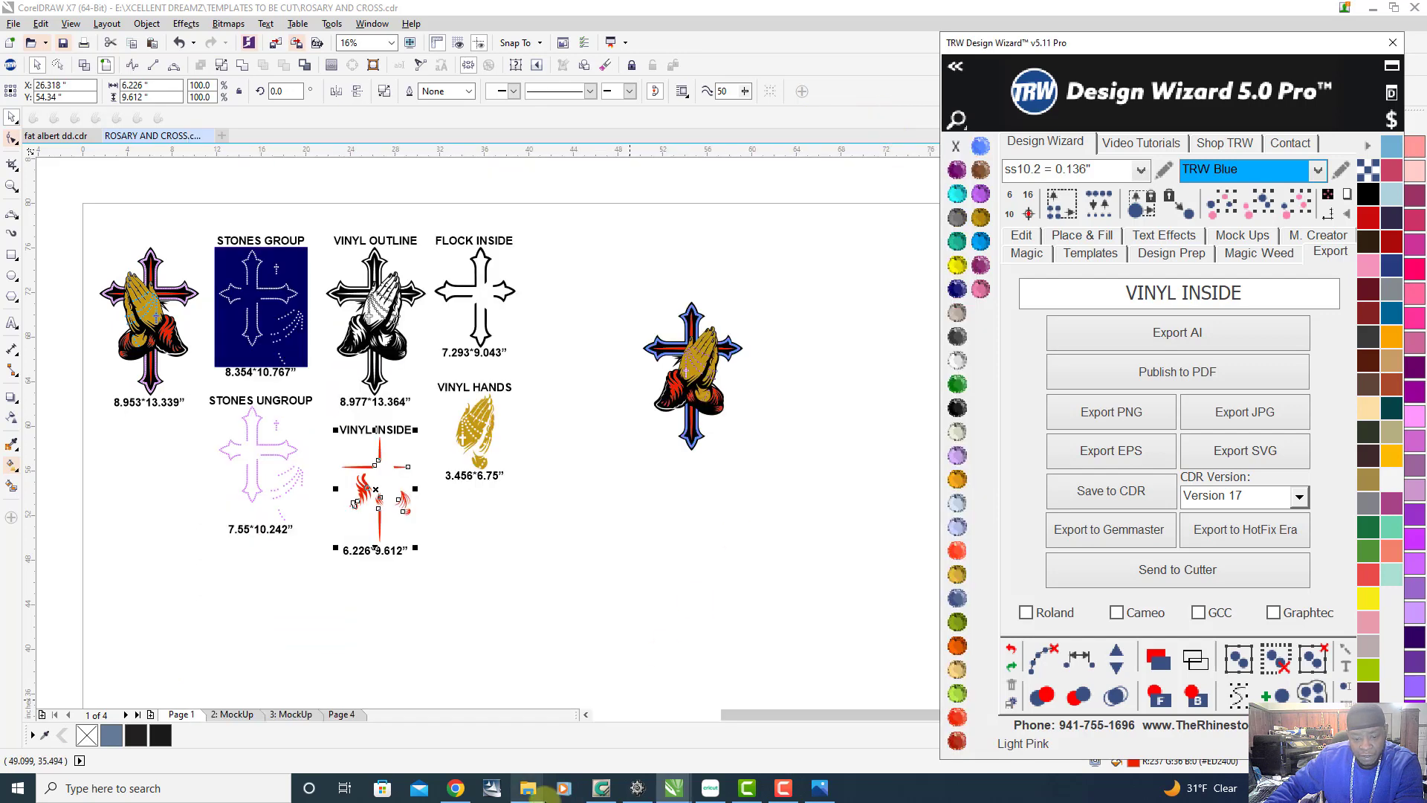
# Switch to the ROSARY & CROSS folder and preview its ROSARY & CROSS GUIDE and FLOCK INSIDE SVG files, closing each preview
pyautogui.moveTo(537, 797)
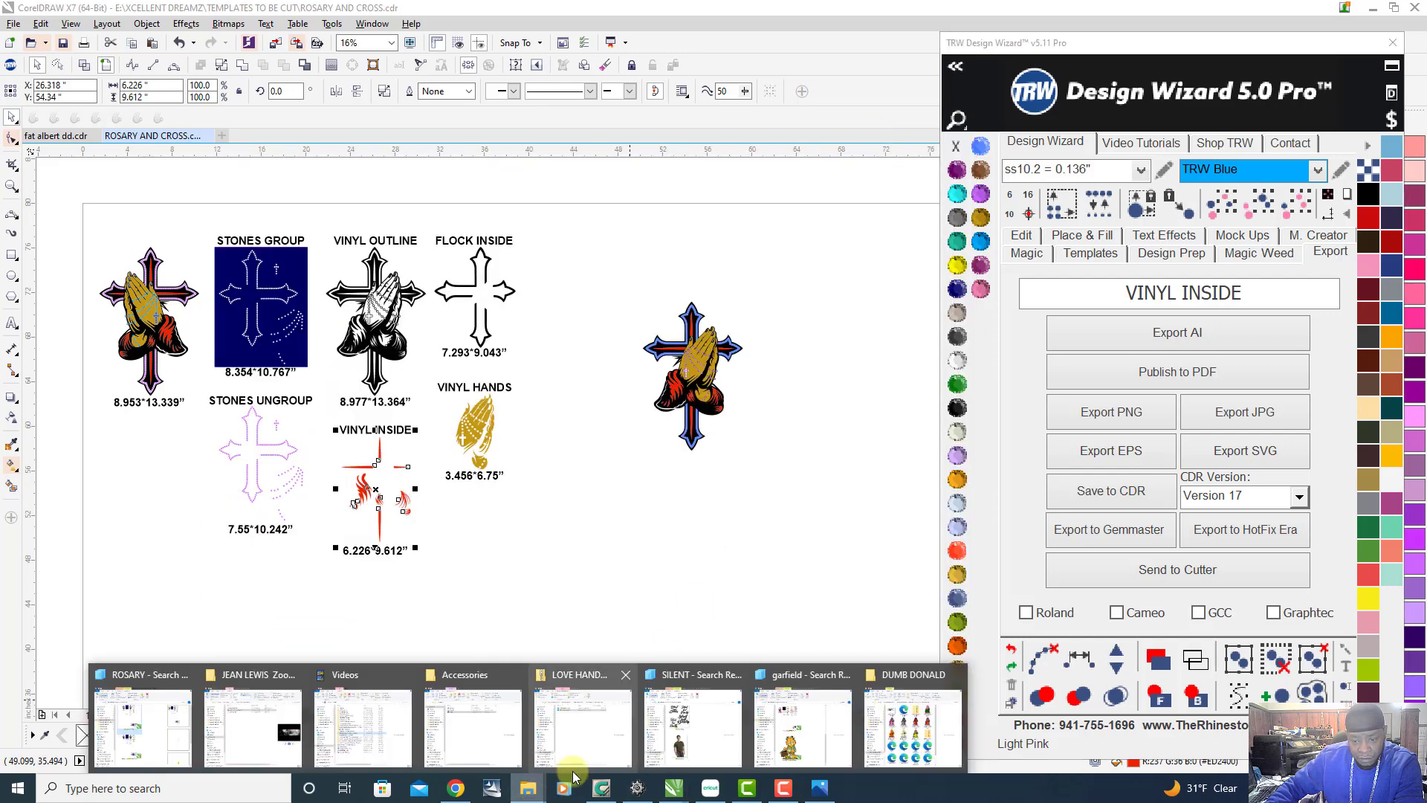
pyautogui.rightClick(537, 794)
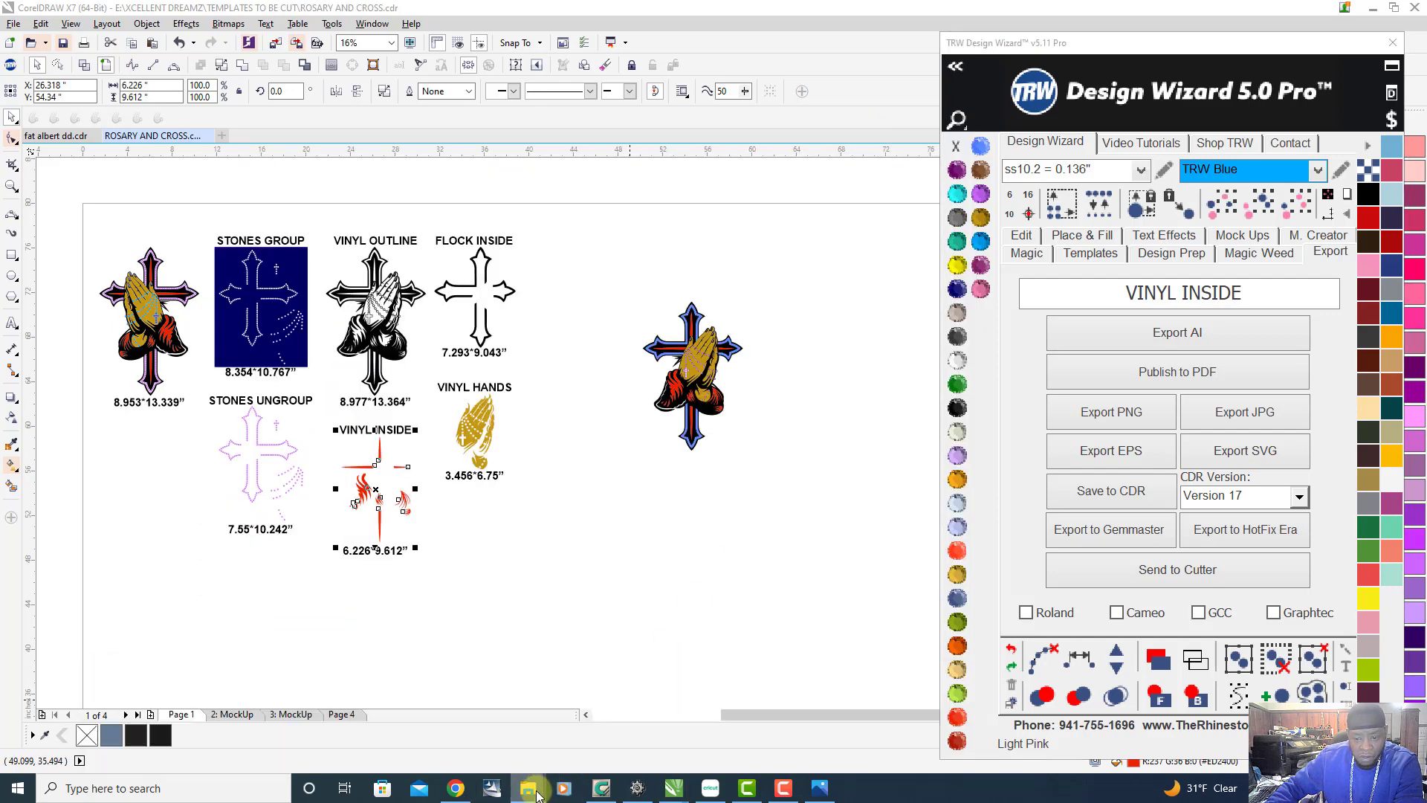
pyautogui.click(520, 579)
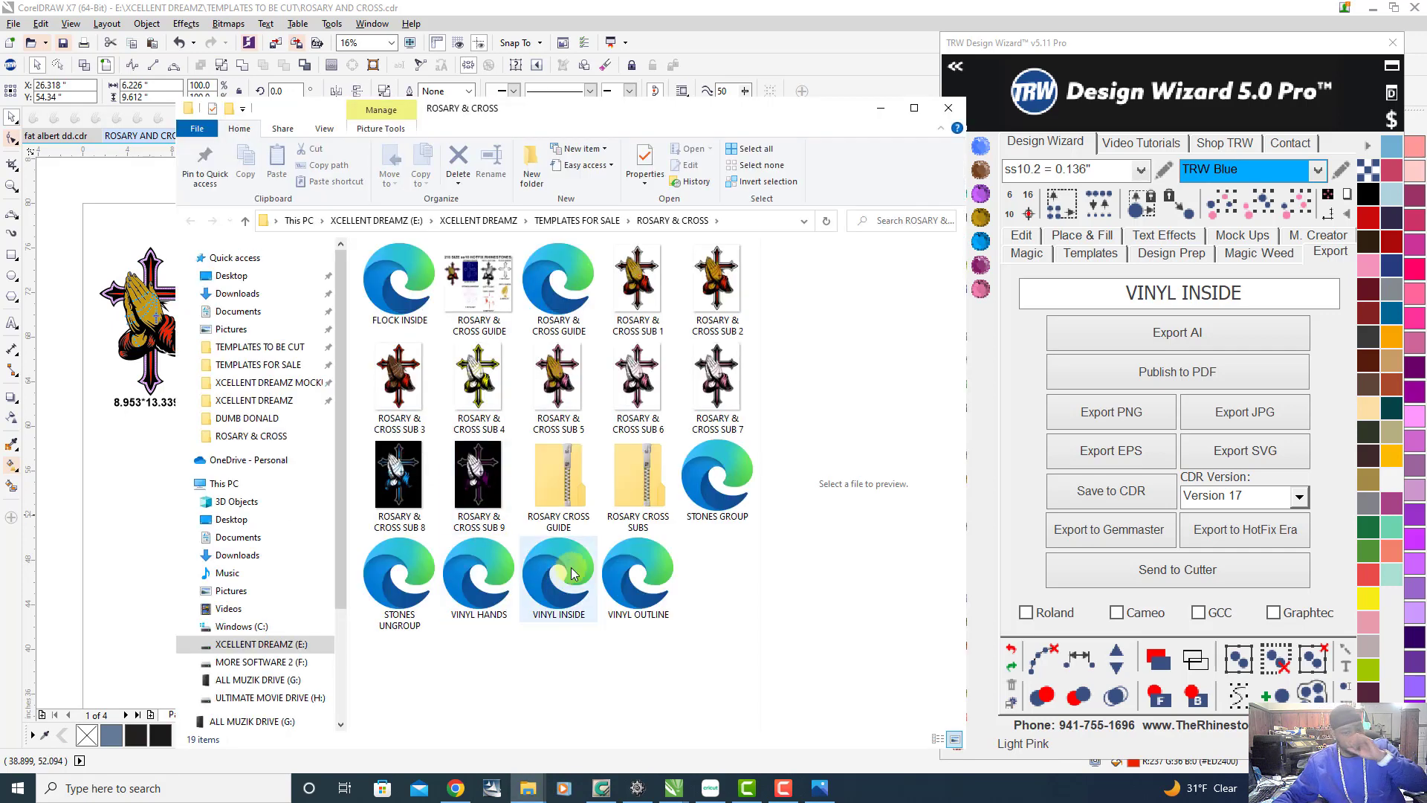
pyautogui.click(547, 269)
pyautogui.doubleClick(550, 266)
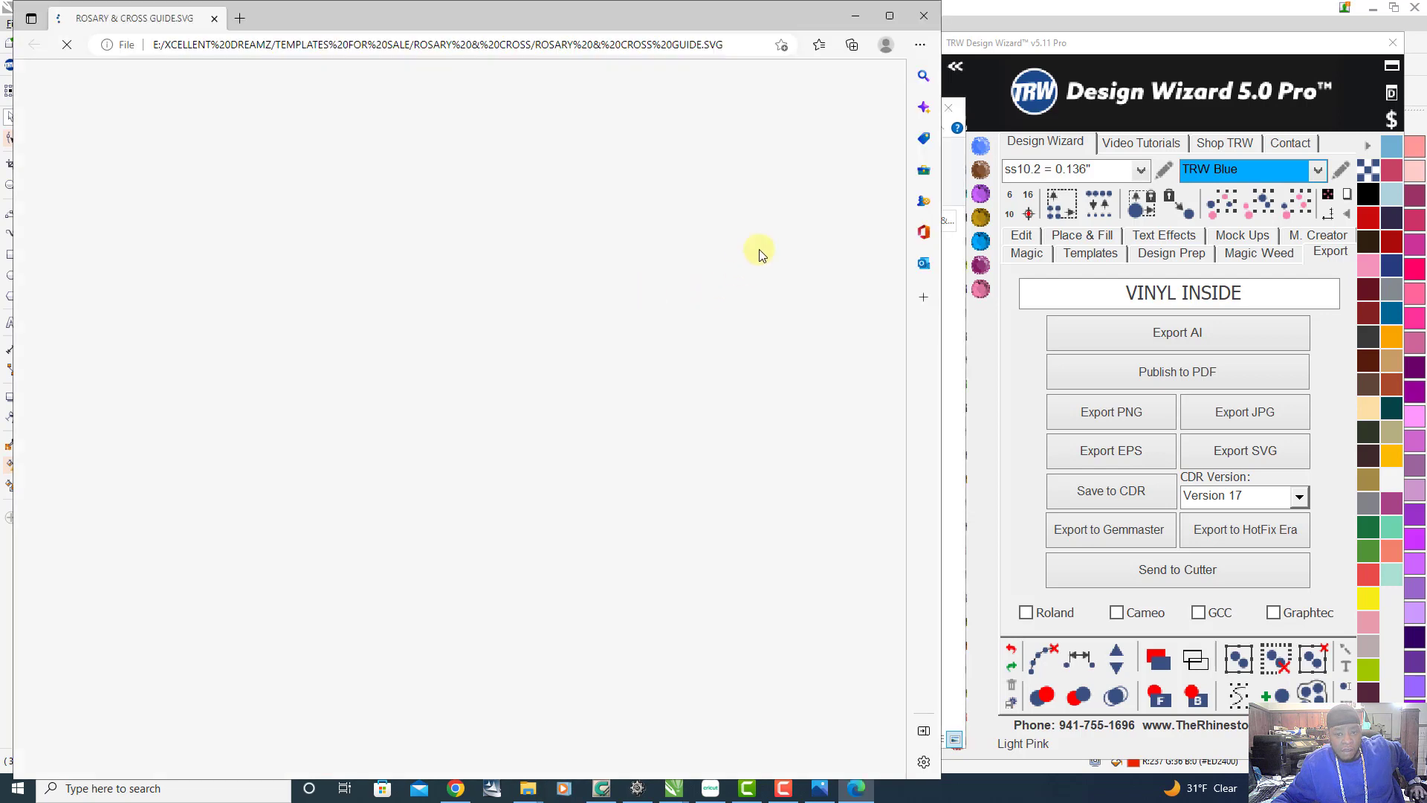
pyautogui.click(923, 16)
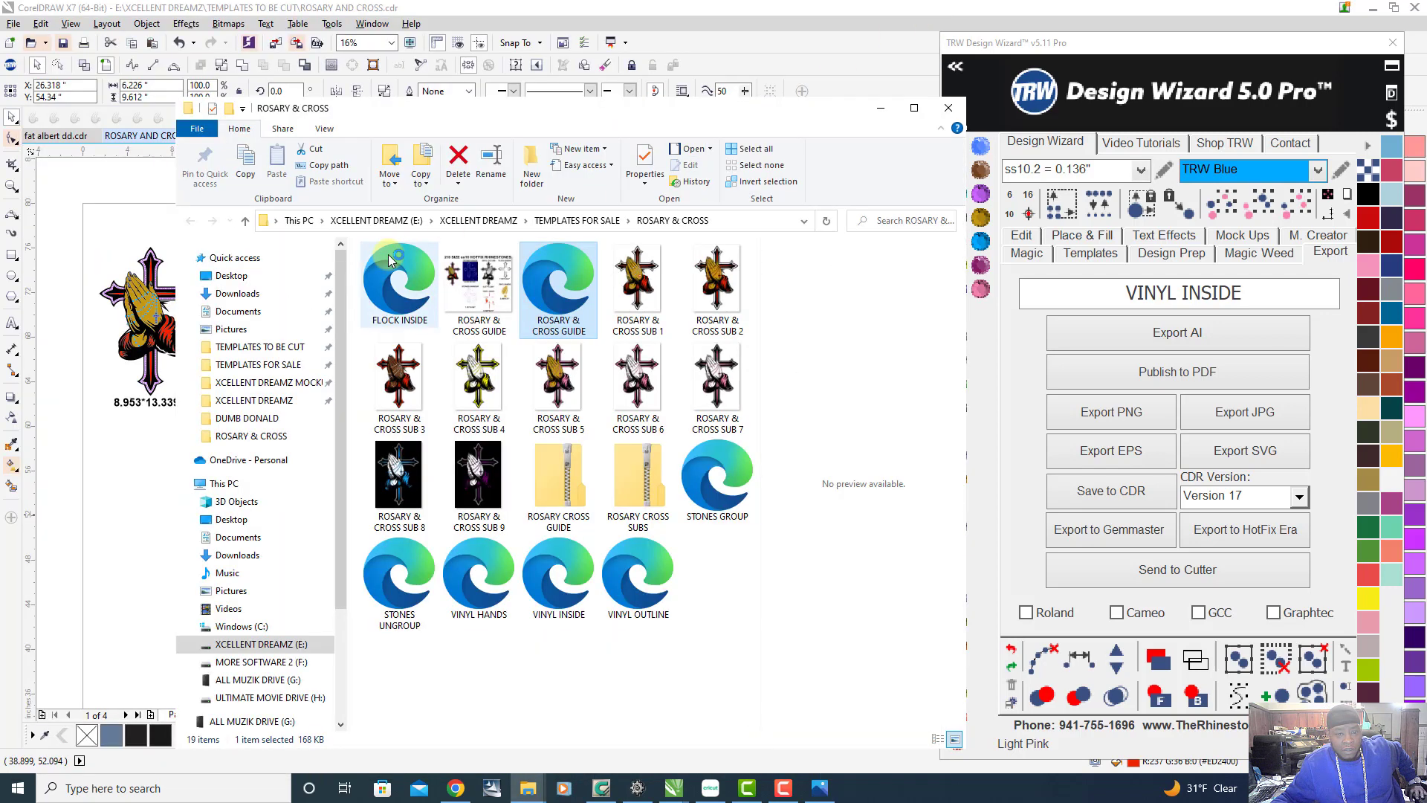
pyautogui.click(388, 254)
pyautogui.doubleClick(388, 254)
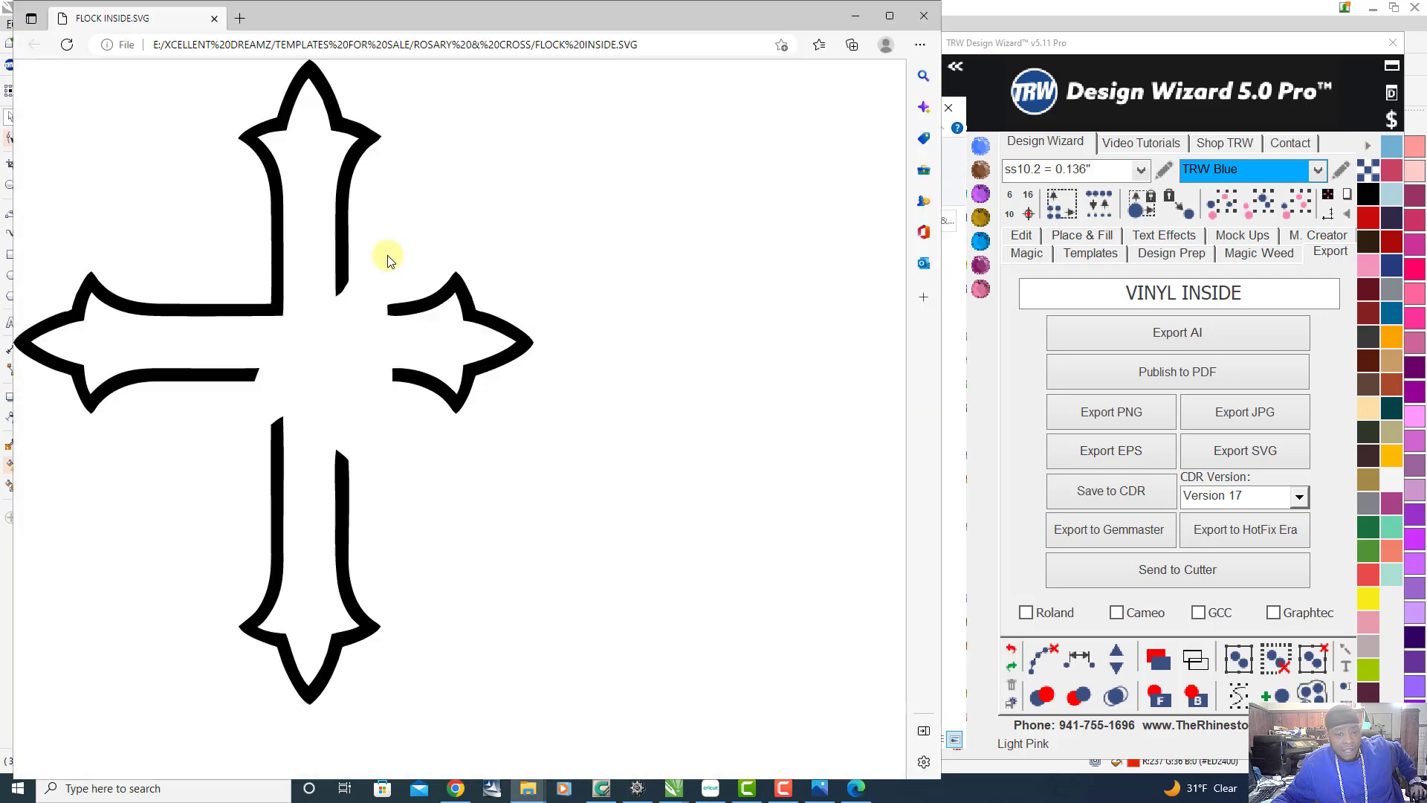
pyautogui.click(924, 17)
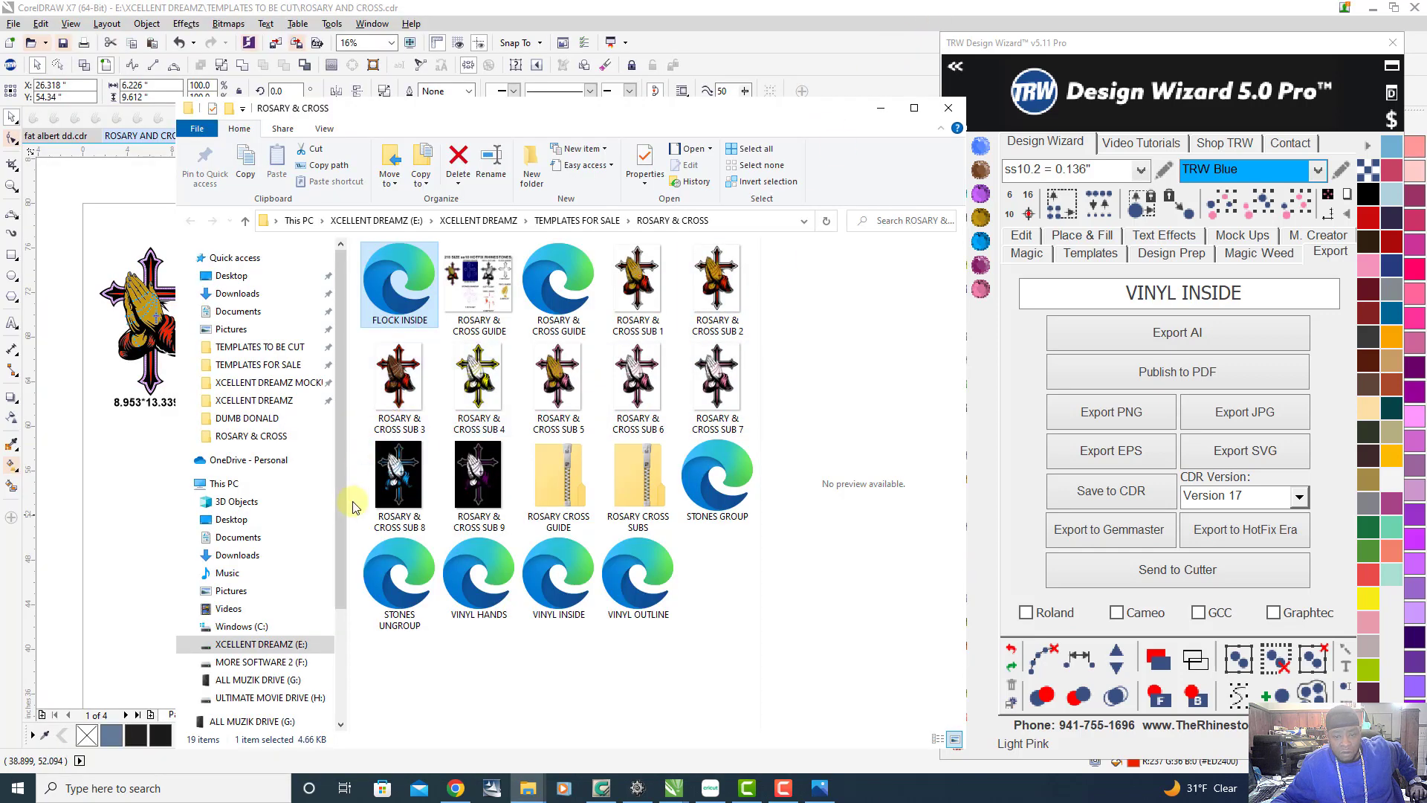
# Preview the STONES GROUP and STONES UNGROUP SVG files to check their artwork, closing each preview
pyautogui.click(728, 478)
pyautogui.doubleClick(729, 478)
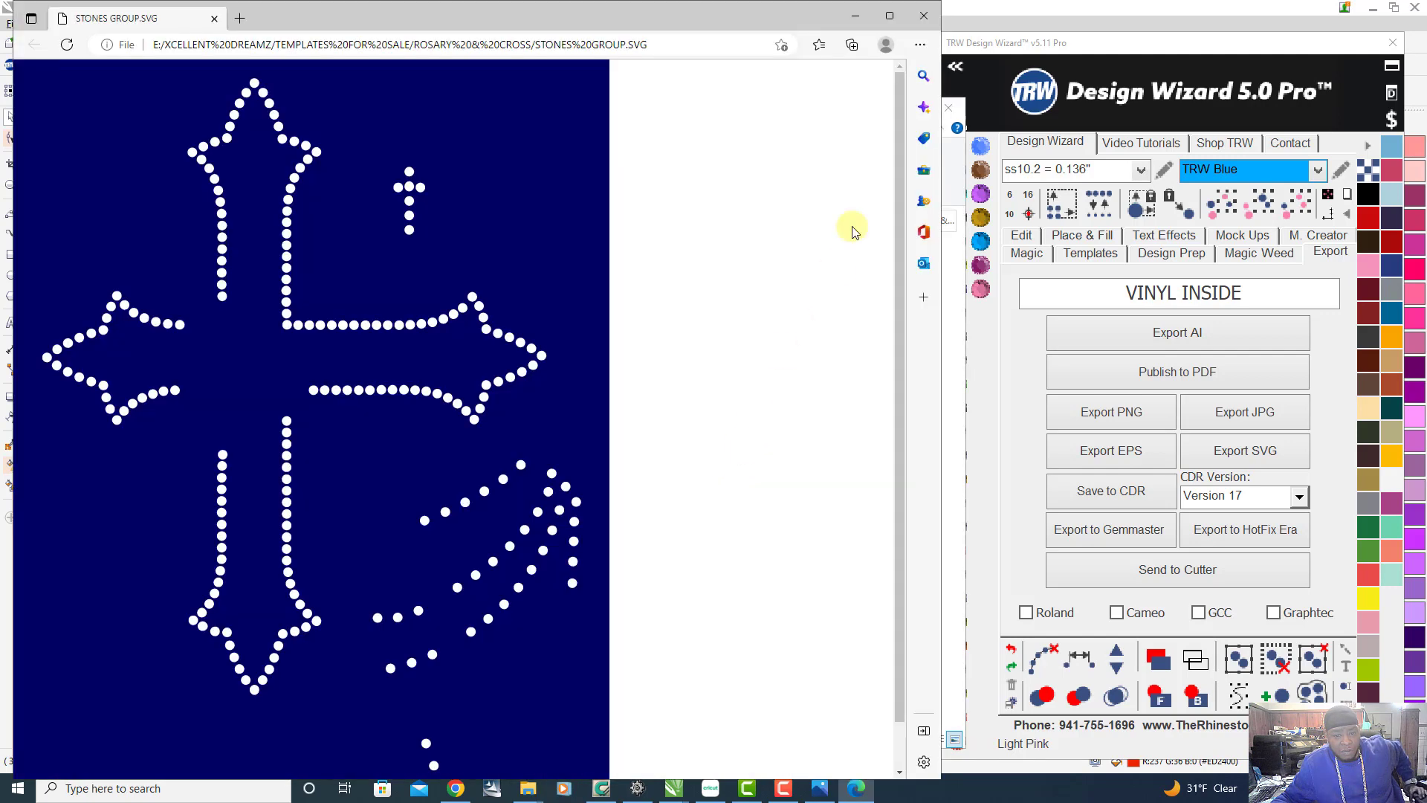
pyautogui.click(916, 18)
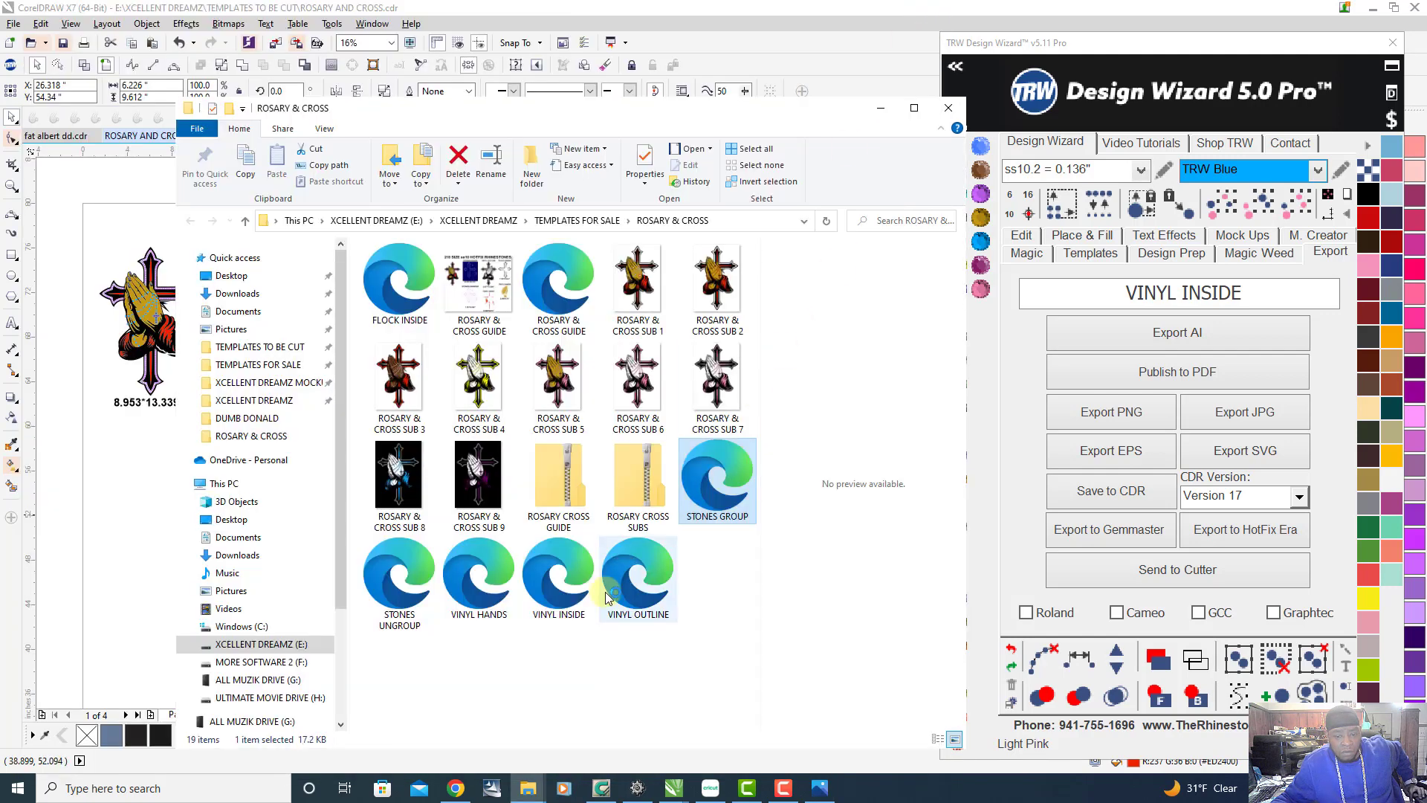
pyautogui.click(400, 591)
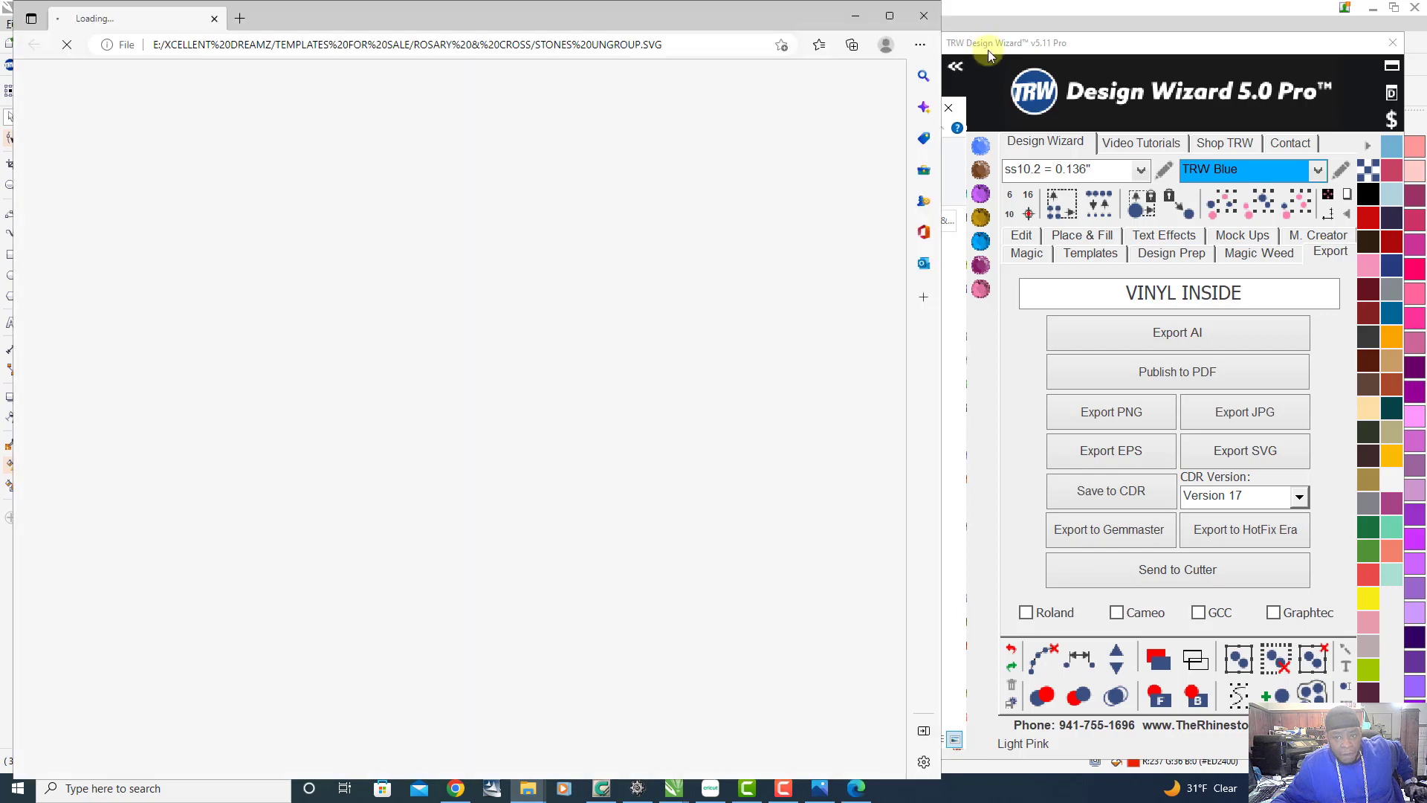
pyautogui.click(926, 24)
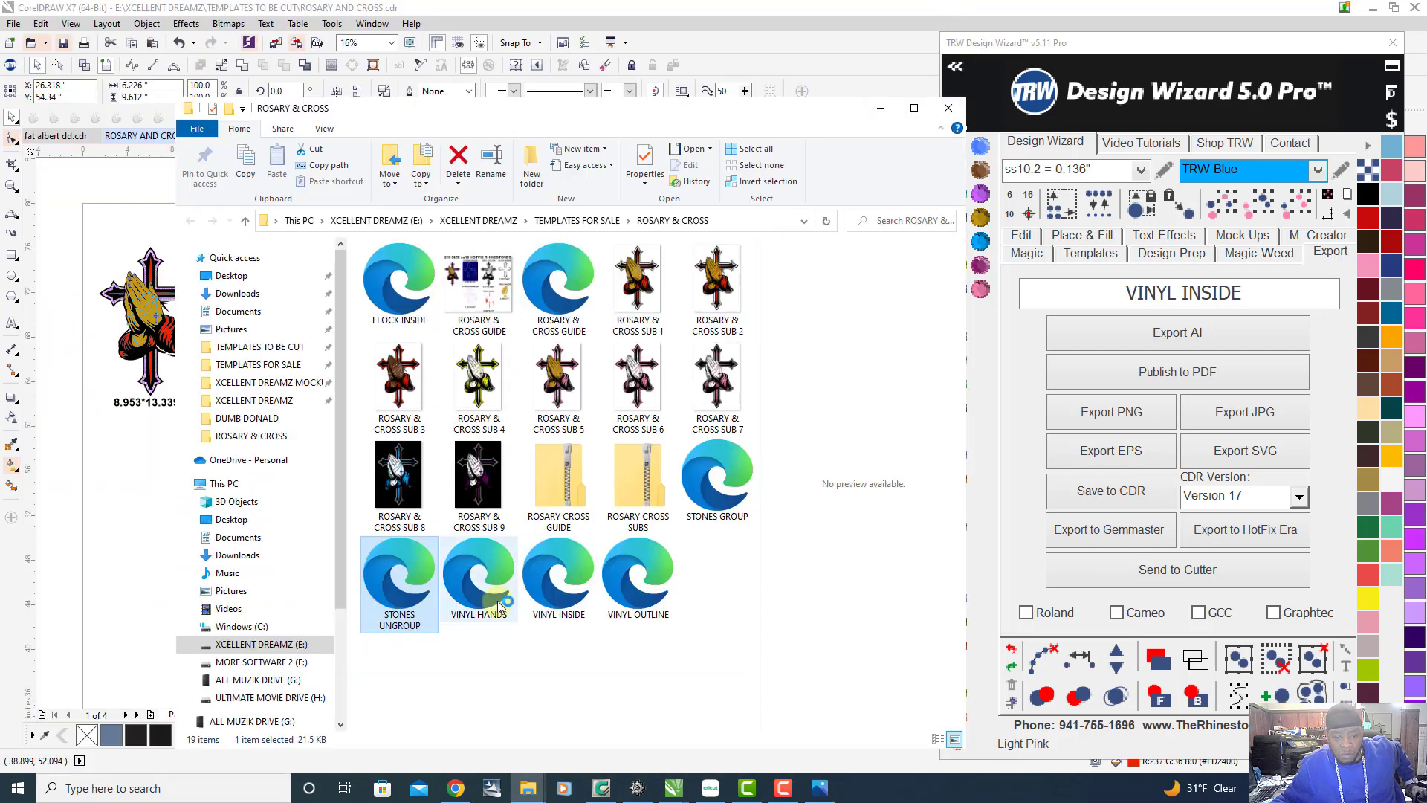
# Preview the VINYL HANDS, VINYL INSIDE and VINYL OUTLINE SVG files, closing each preview and minimizing the folder
pyautogui.doubleClick(497, 596)
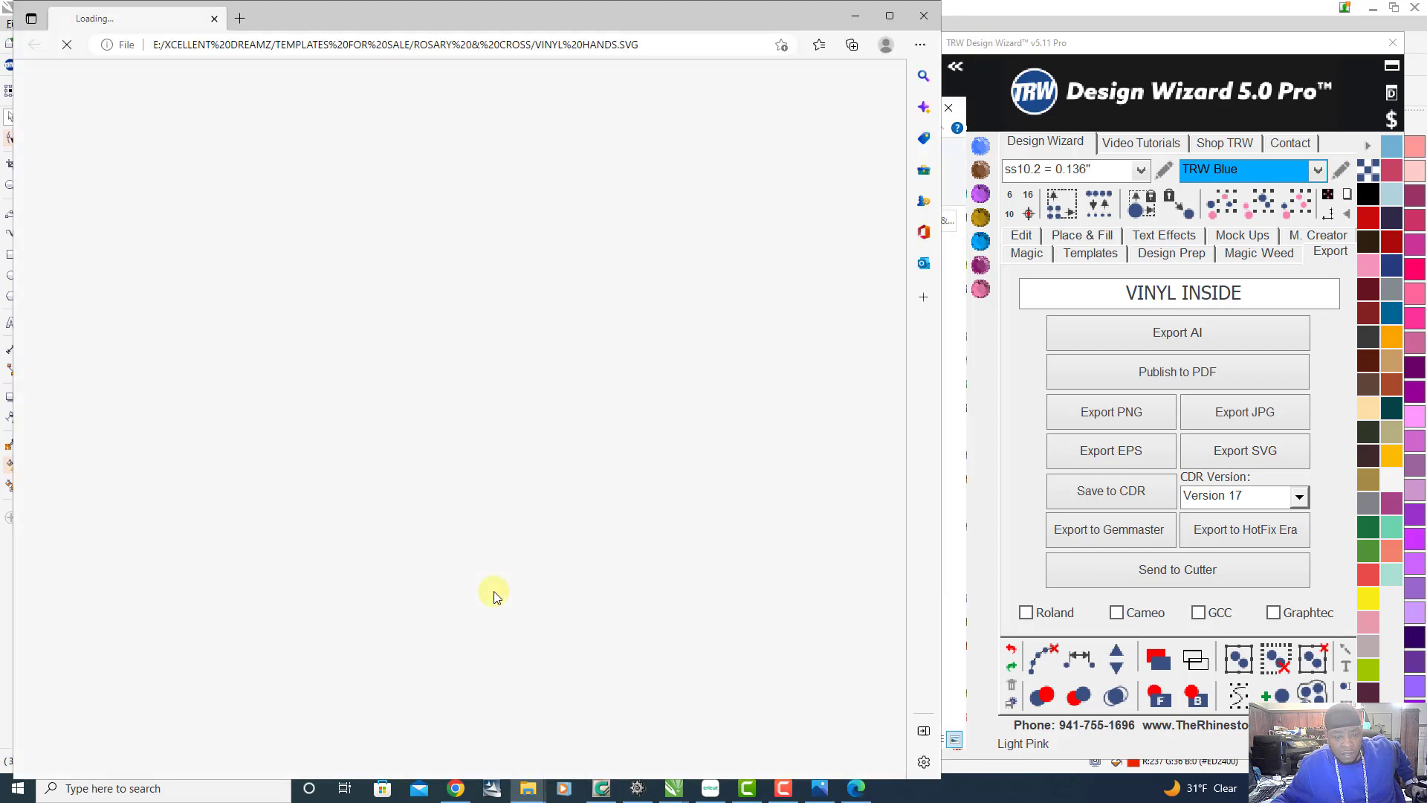
pyautogui.click(922, 17)
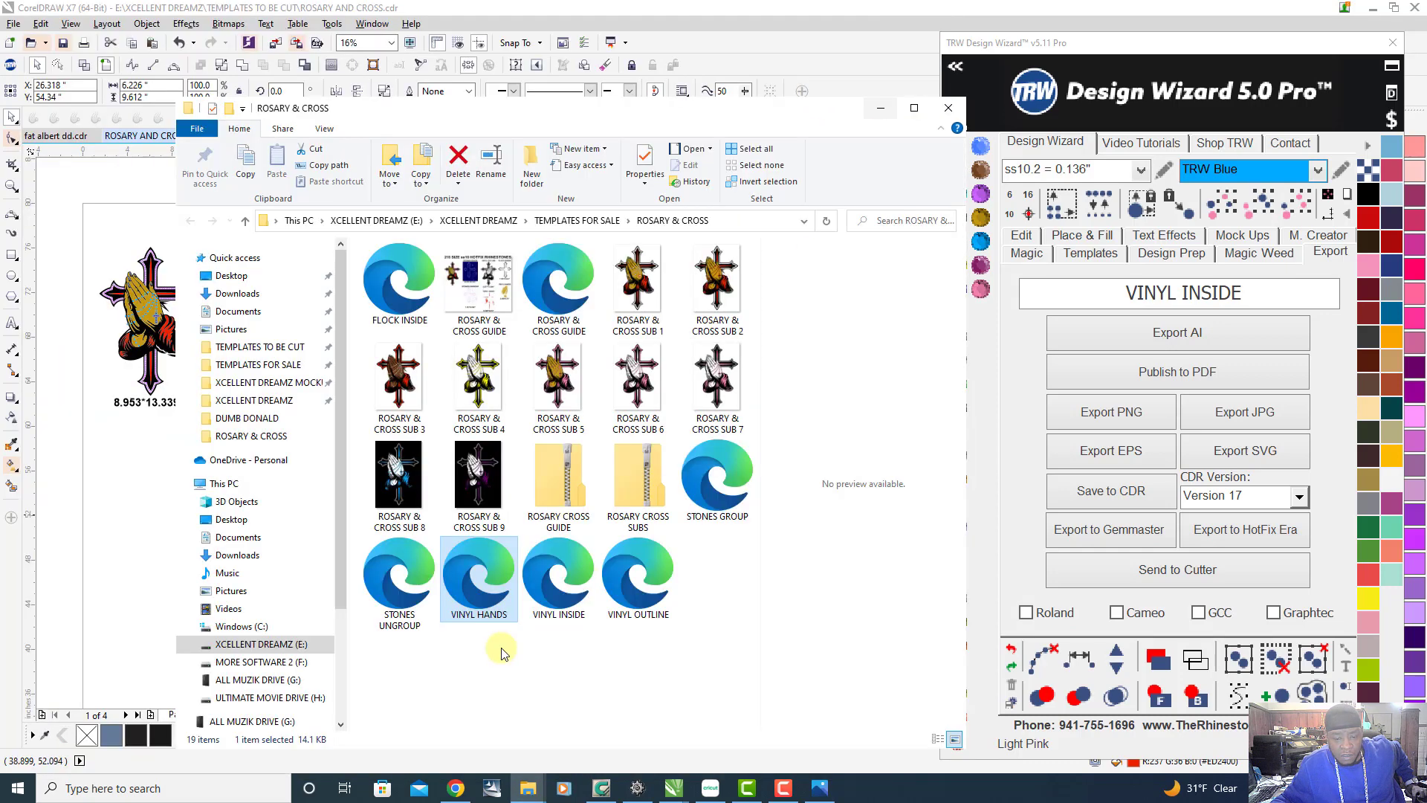
pyautogui.doubleClick(563, 553)
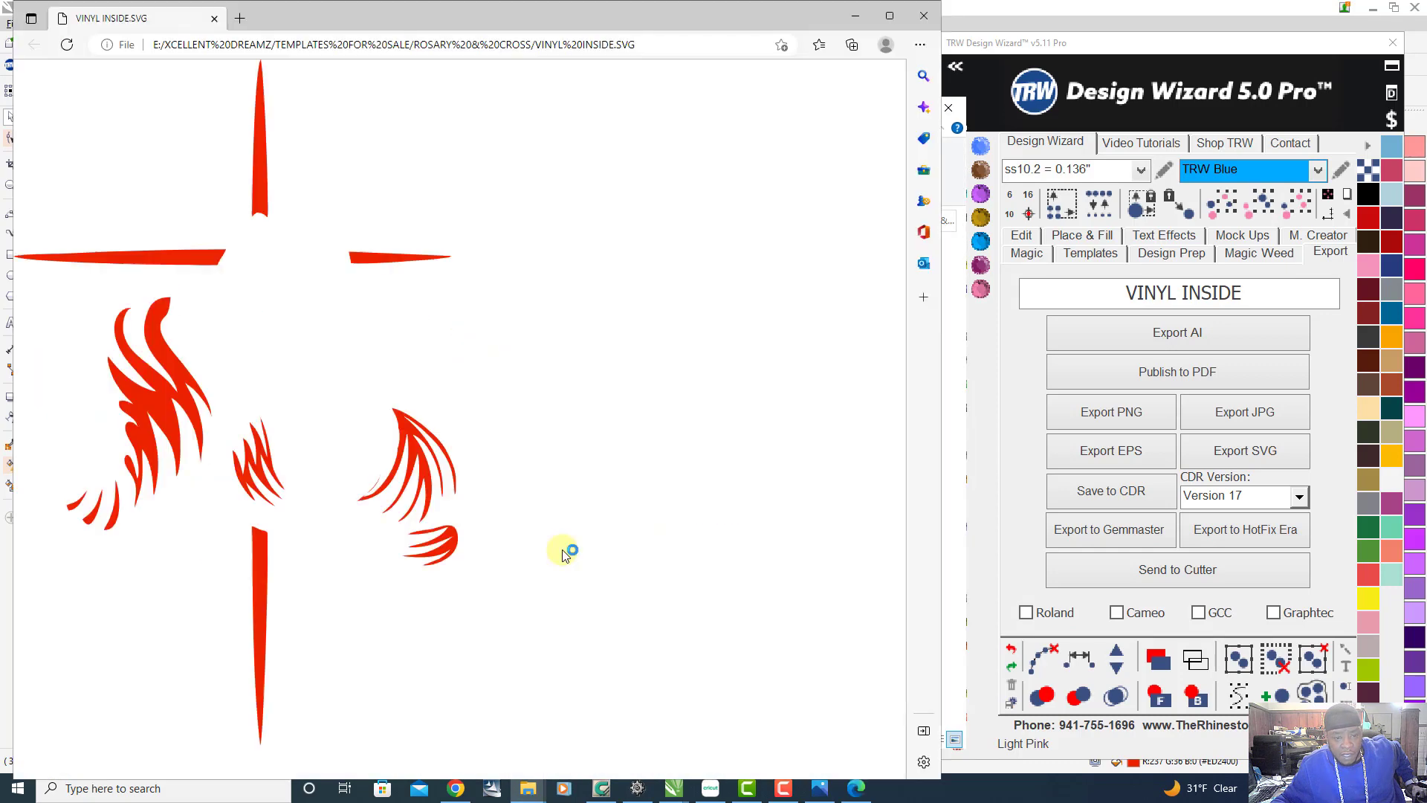
pyautogui.click(923, 16)
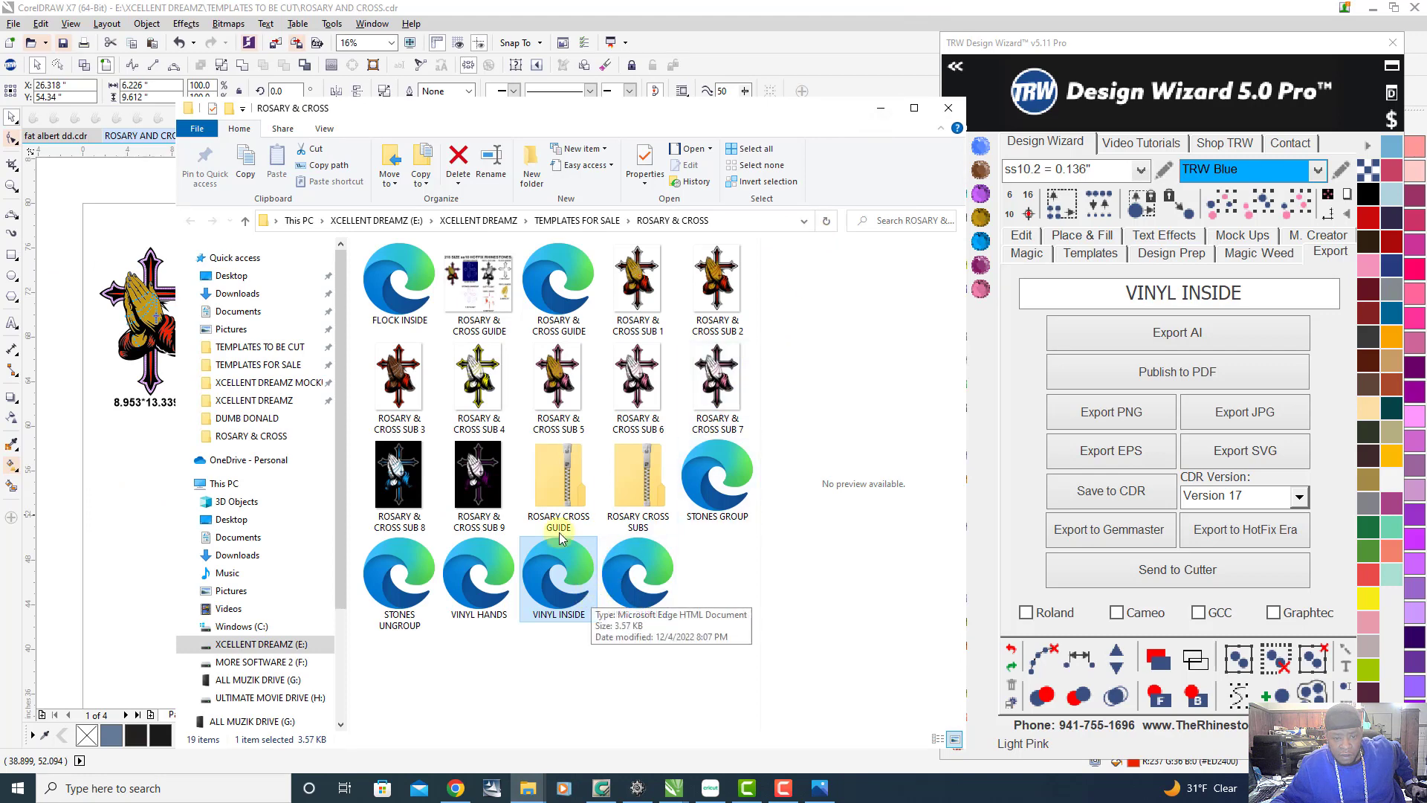
pyautogui.click(637, 572)
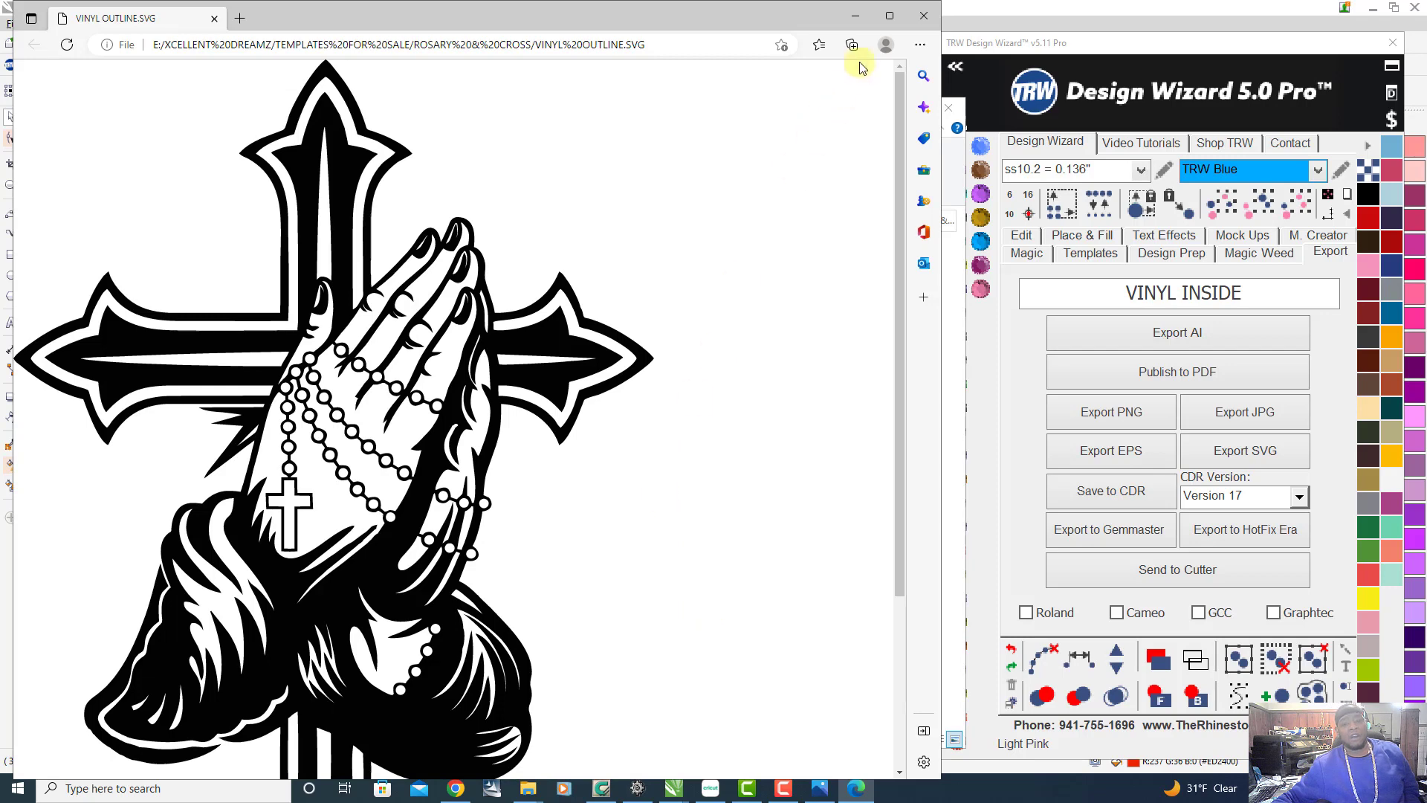
pyautogui.click(923, 17)
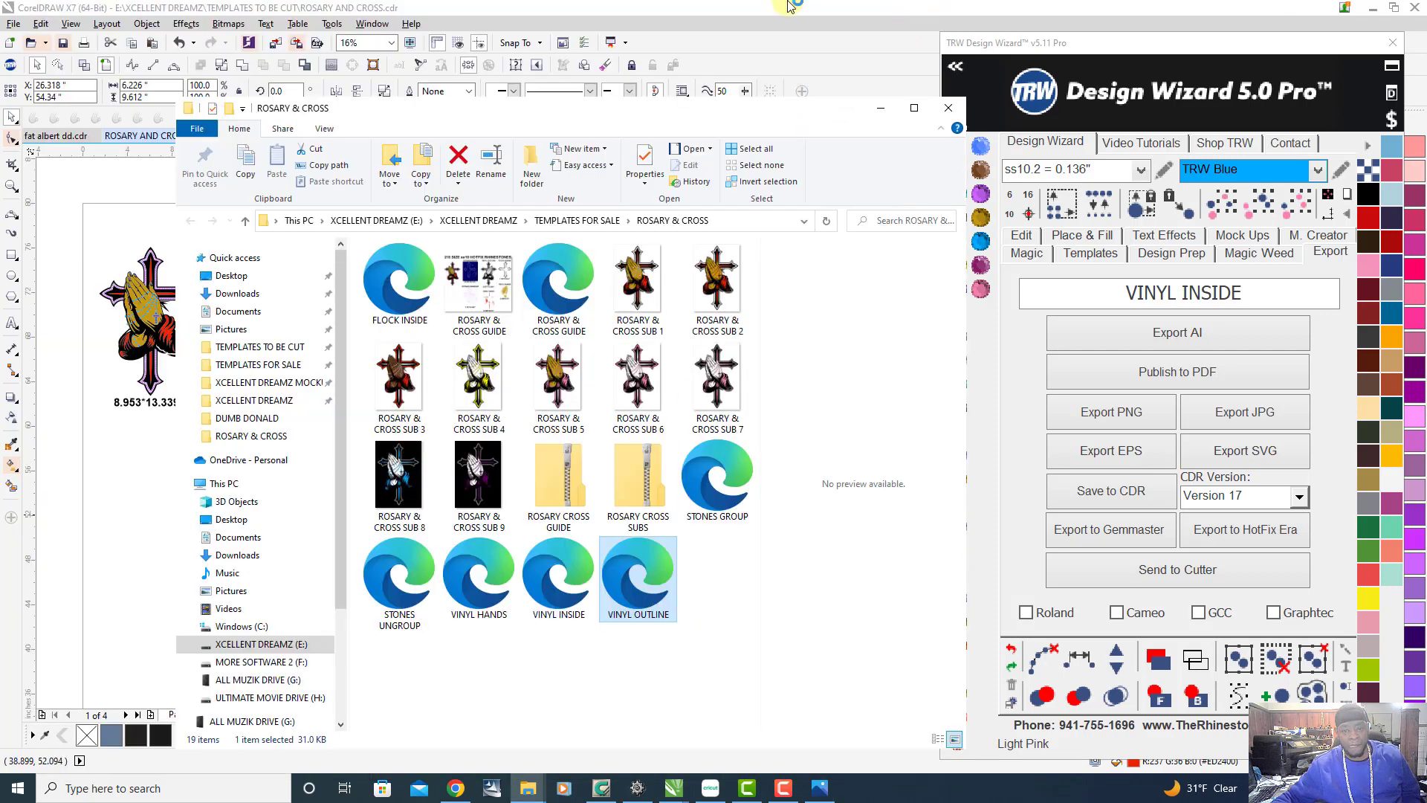
pyautogui.click(879, 110)
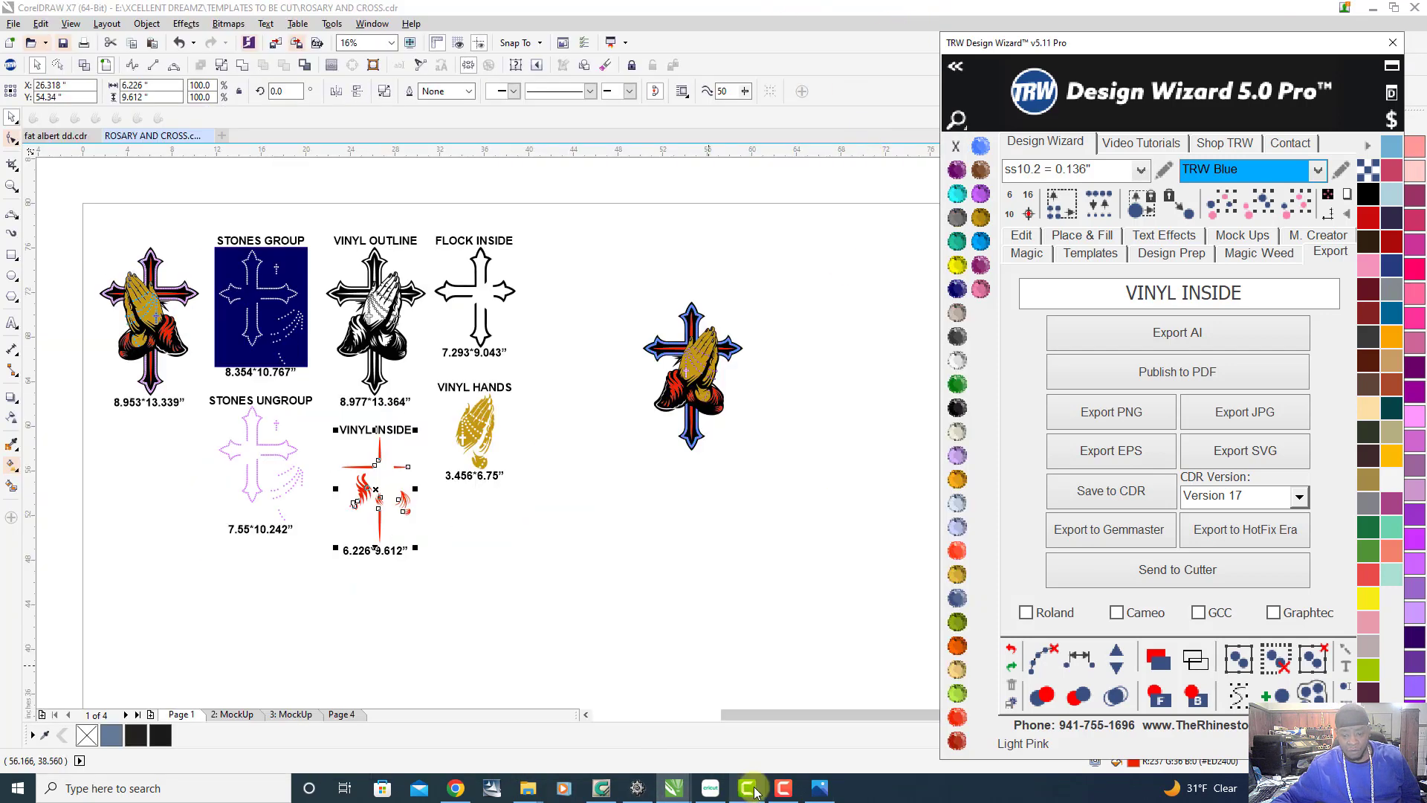
# Switch to Cricut Design Space, start replacing the pending upload image, and browse to the ROSARY & CROSS folder in TEMPLATES FOR SALE
pyautogui.click(710, 788)
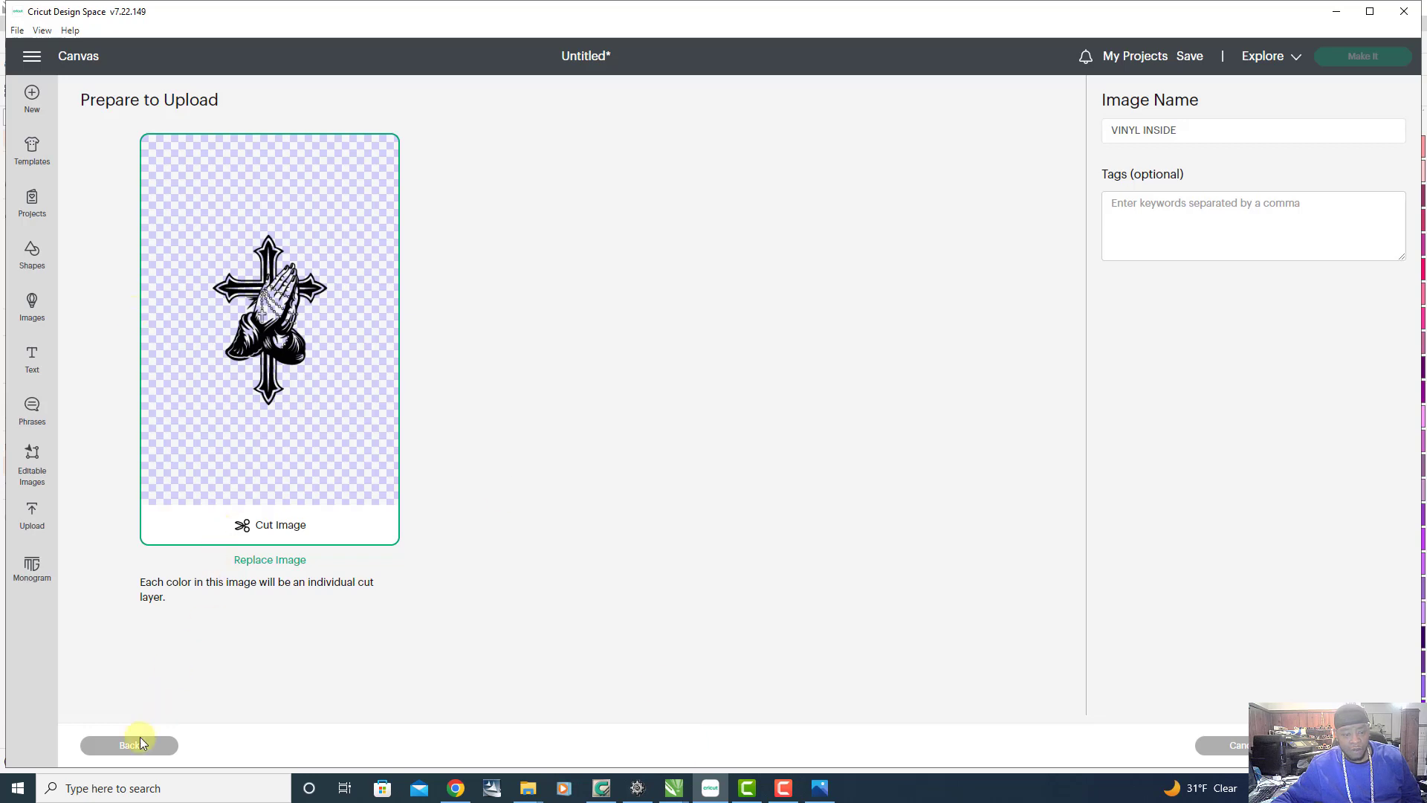
pyautogui.click(269, 562)
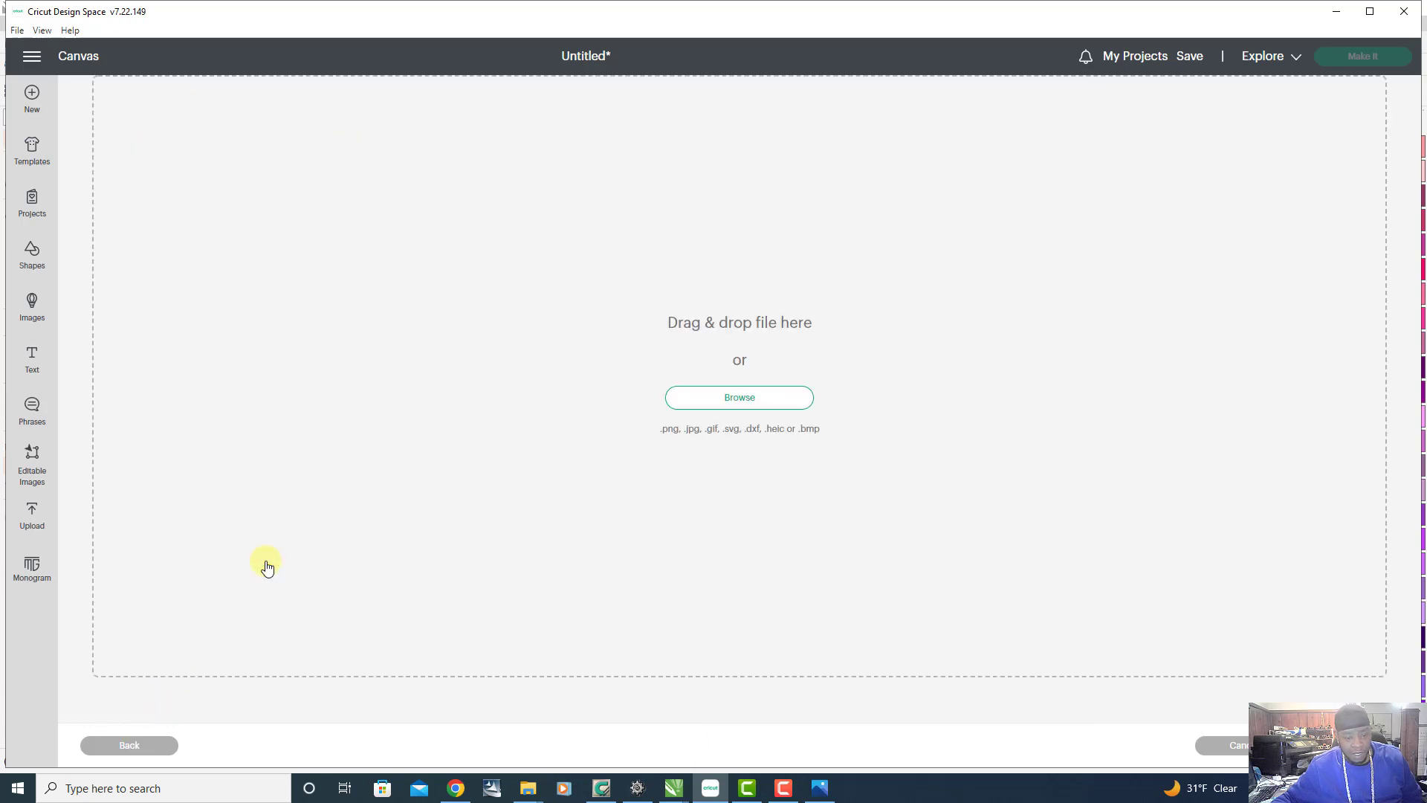
pyautogui.click(755, 399)
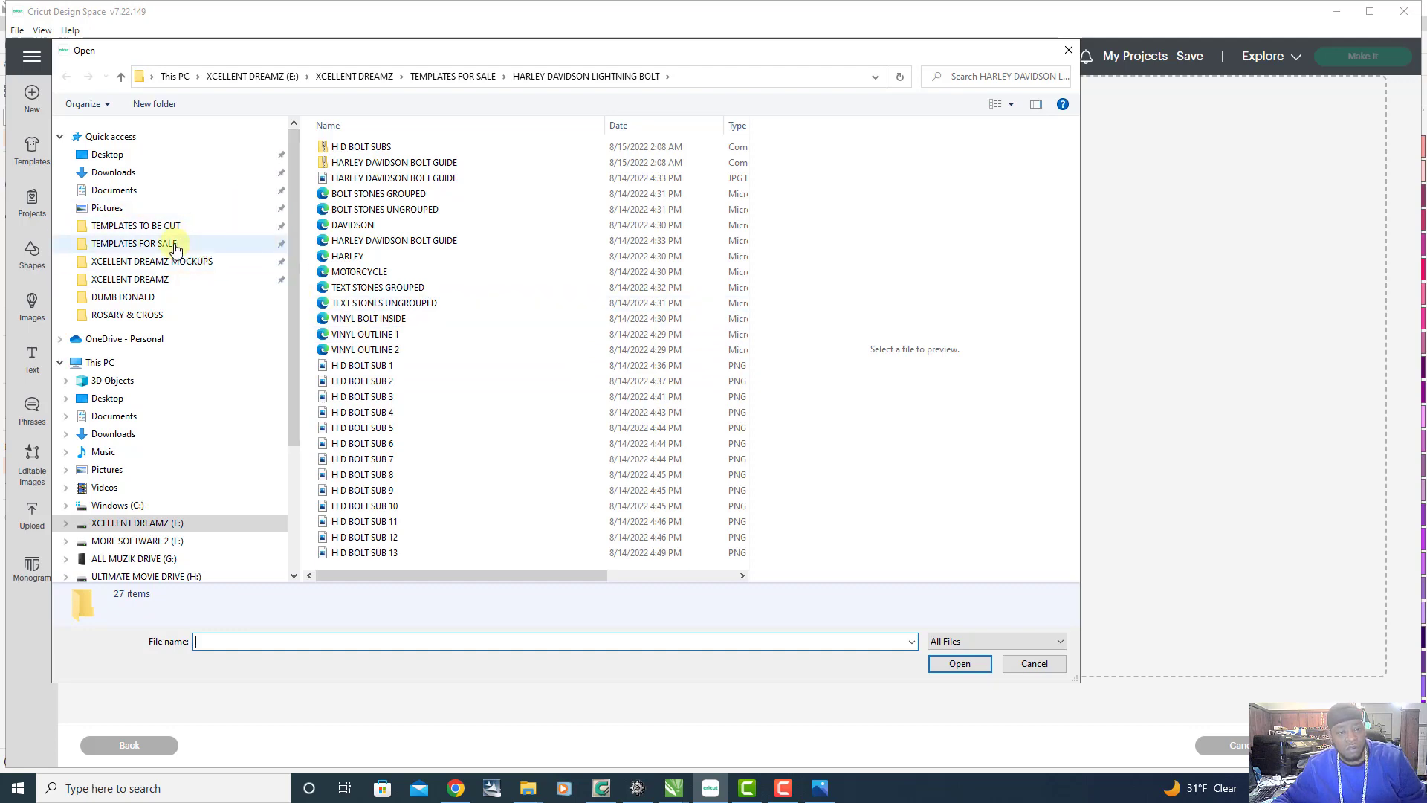
pyautogui.click(245, 243)
pyautogui.click(388, 153)
pyautogui.write('ro')
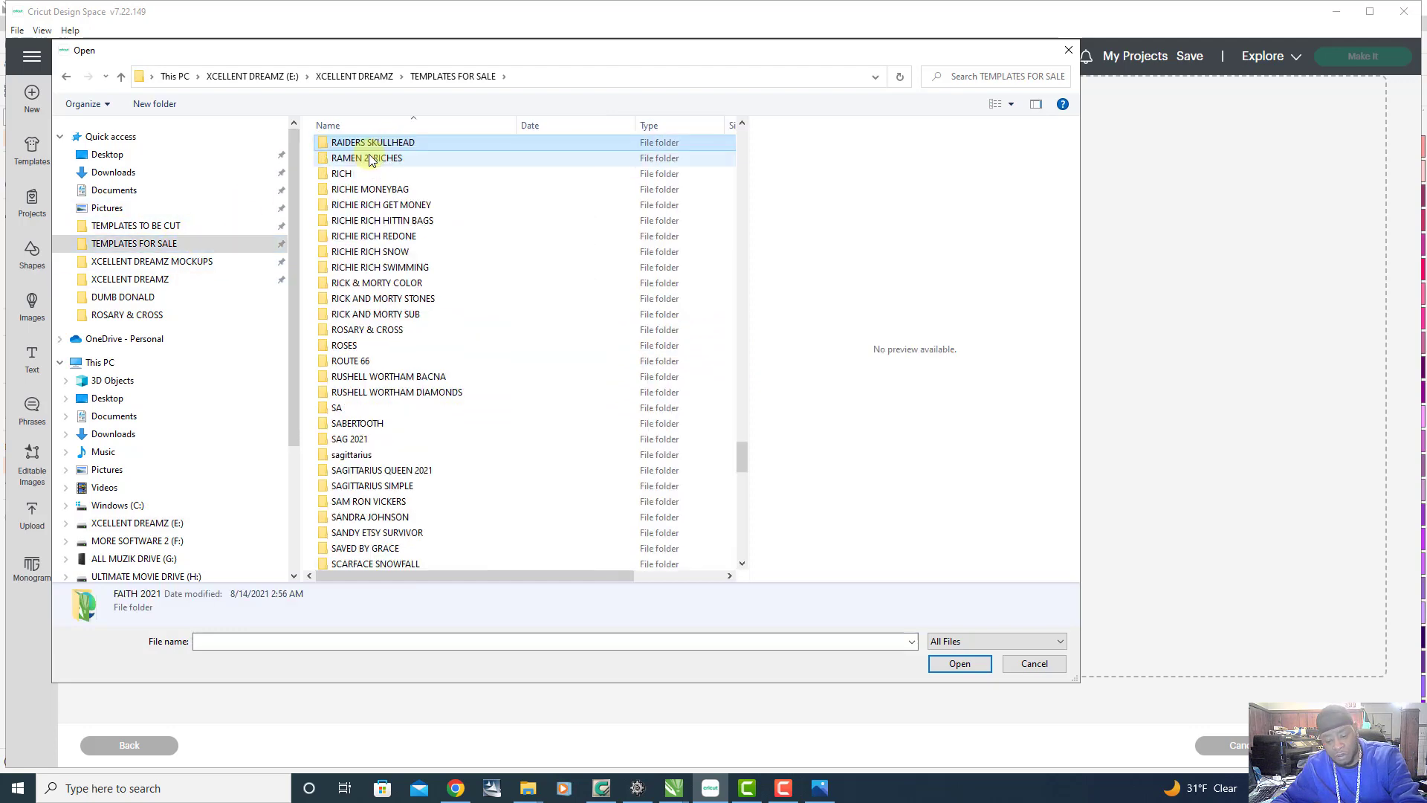
pyautogui.press('Return')
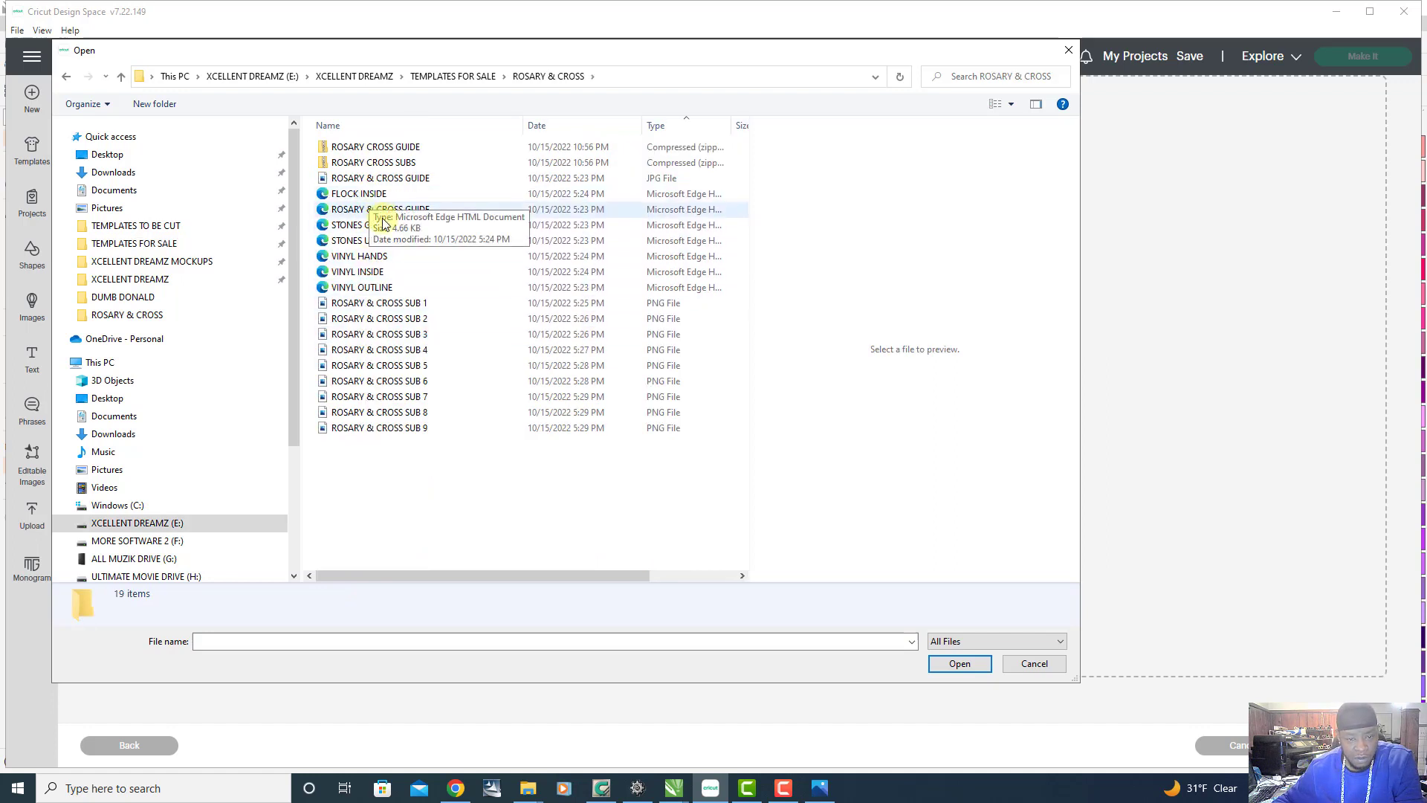
# Upload the re-exported VINYL INSIDE file and add it to the canvas
pyautogui.click(364, 271)
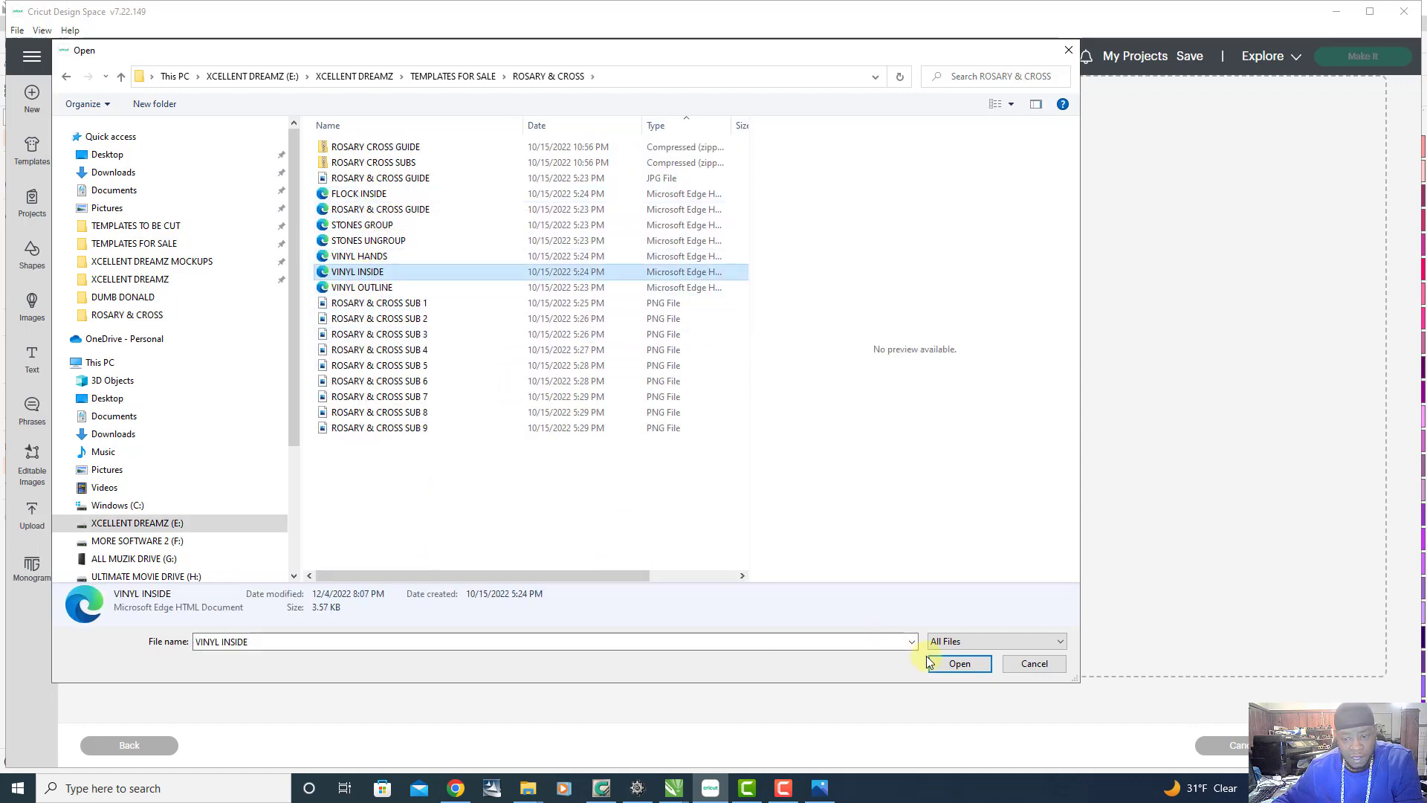
pyautogui.click(954, 662)
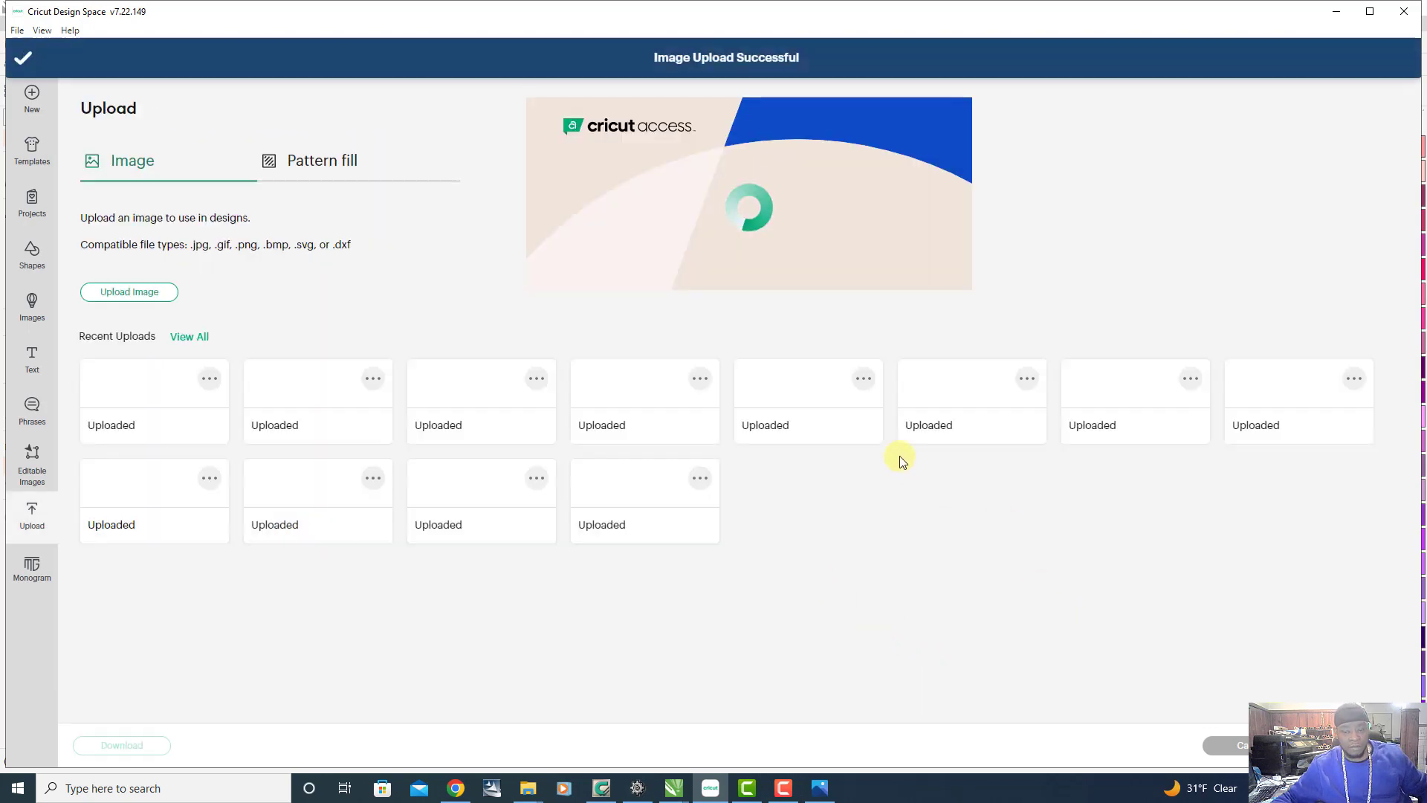
pyautogui.click(207, 535)
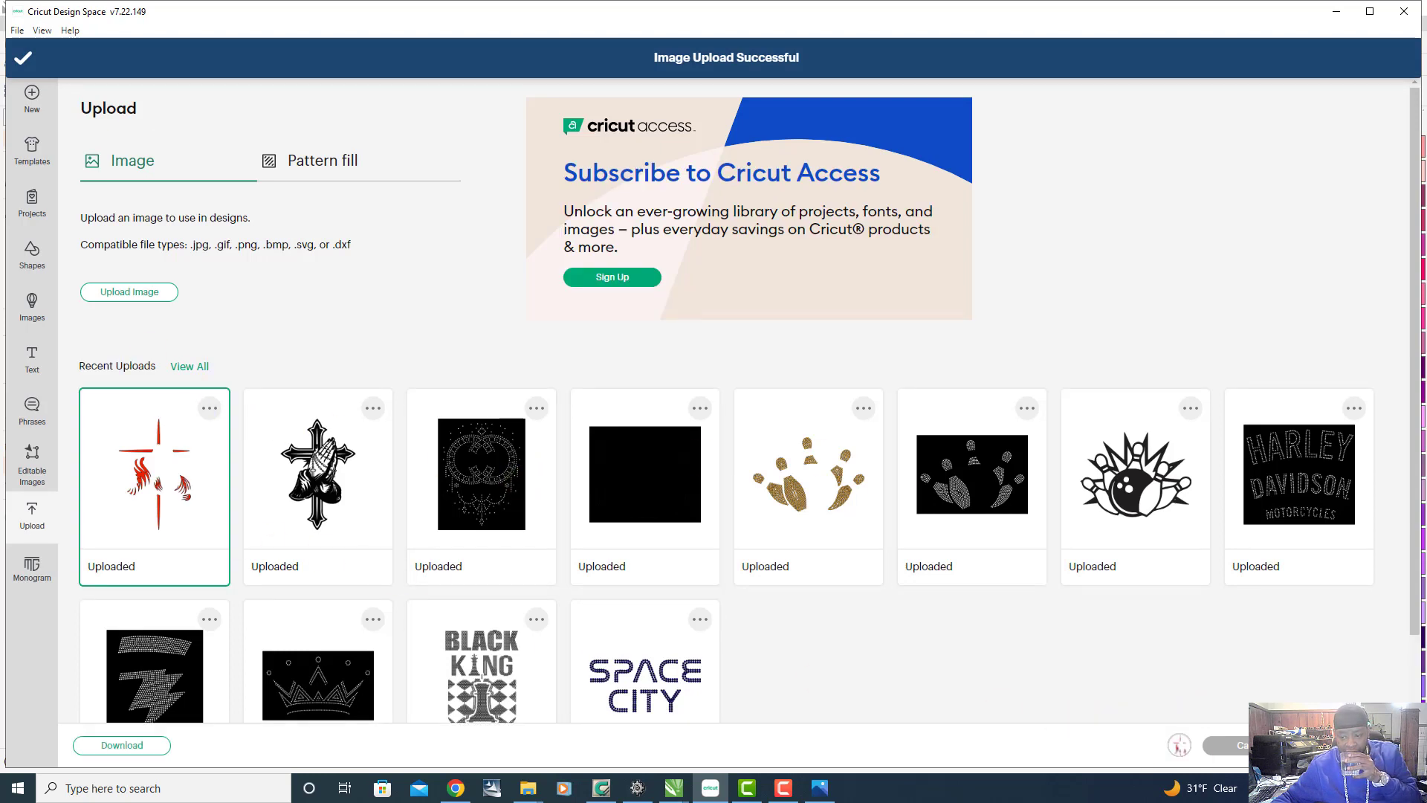
pyautogui.click(1356, 745)
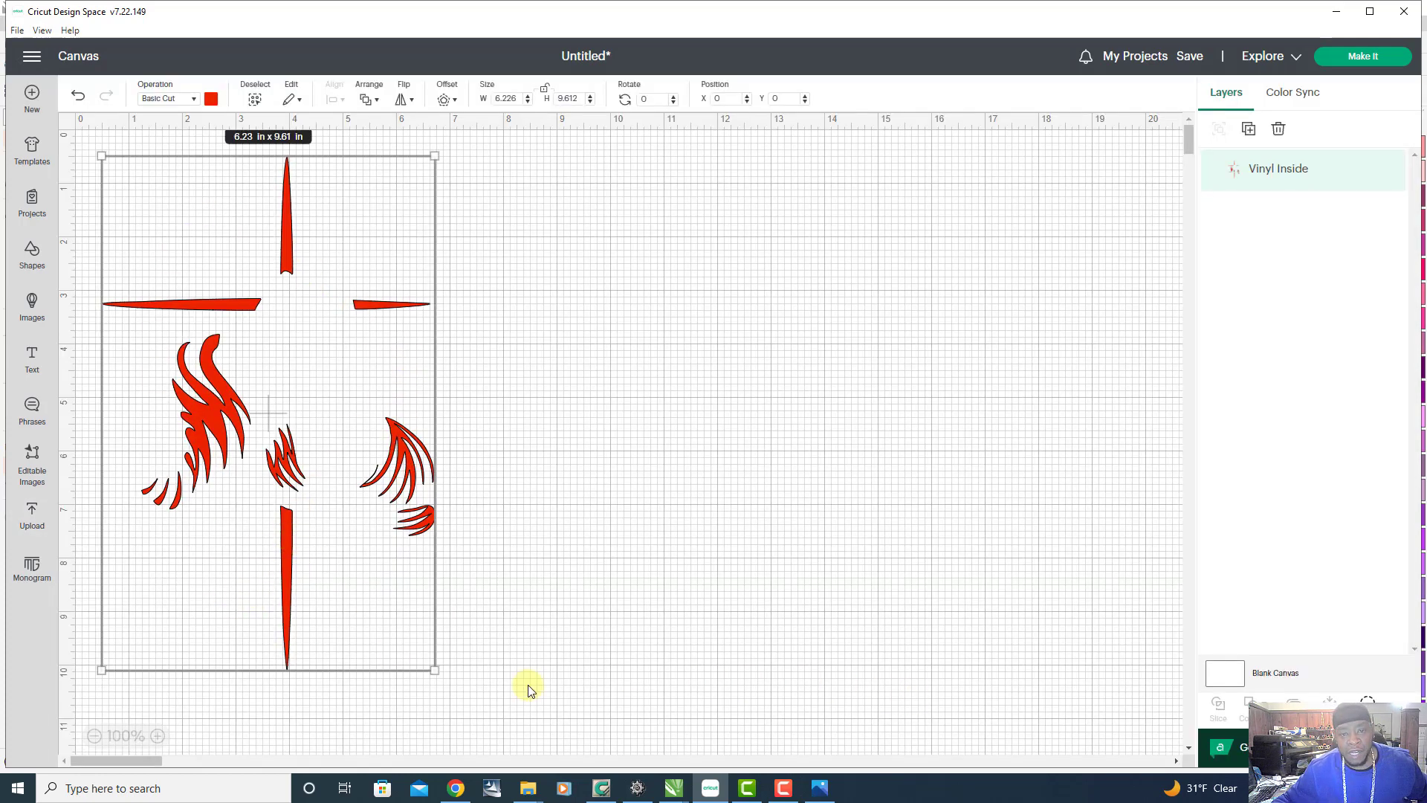
# Compare the Vinyl Inside image's size on the canvas with the VINYL INSIDE dimensions in ROSARY & CROSS GUIDE.JPG
pyautogui.click(674, 791)
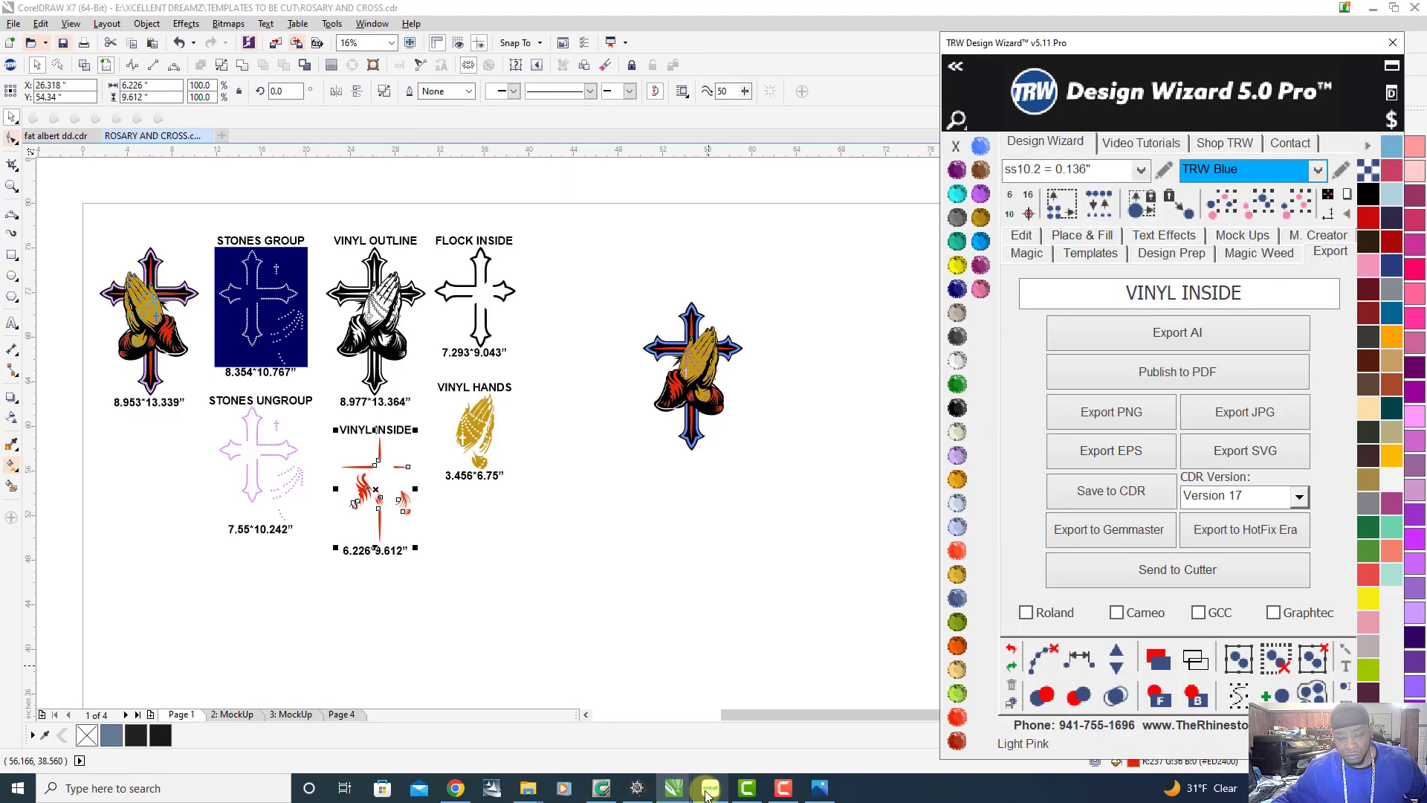
pyautogui.click(707, 792)
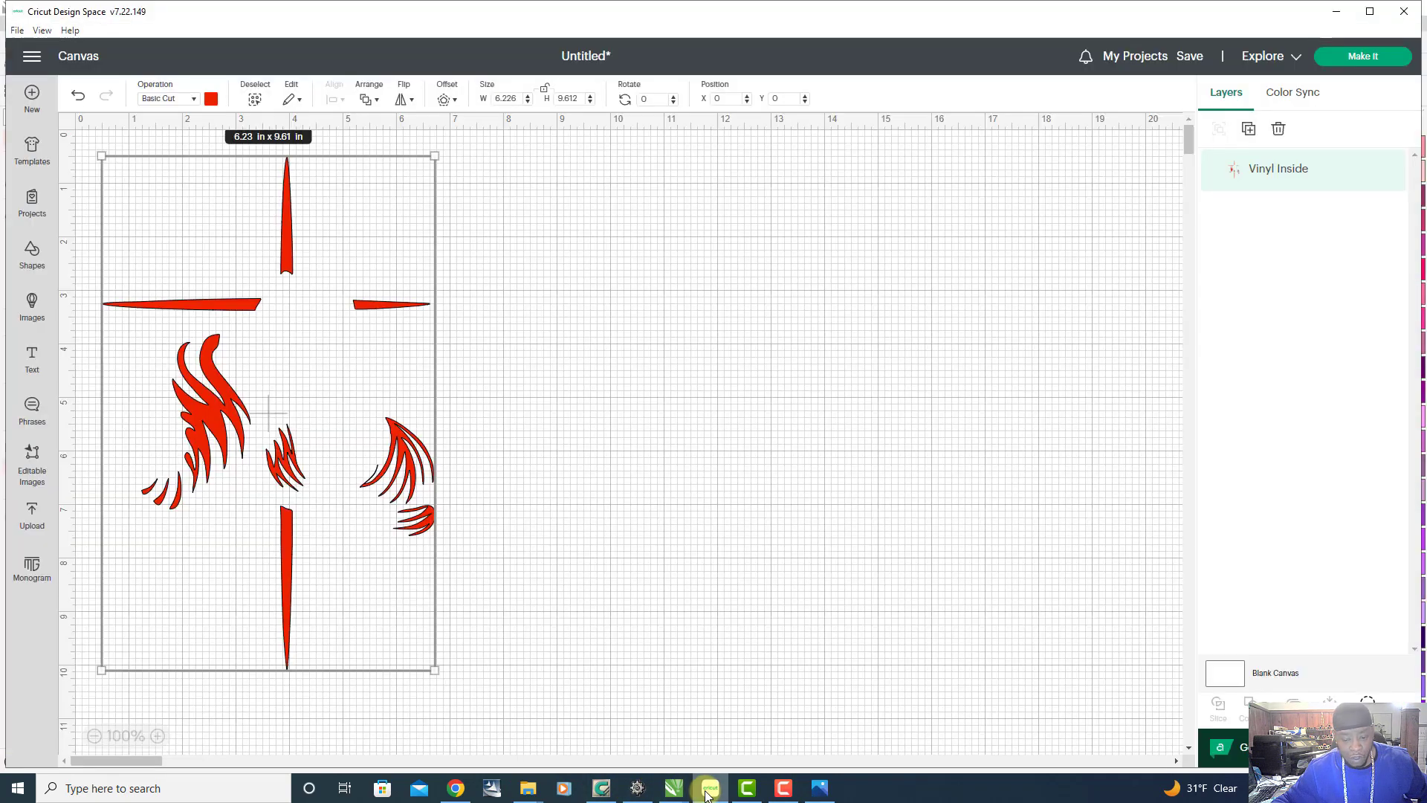
pyautogui.click(822, 789)
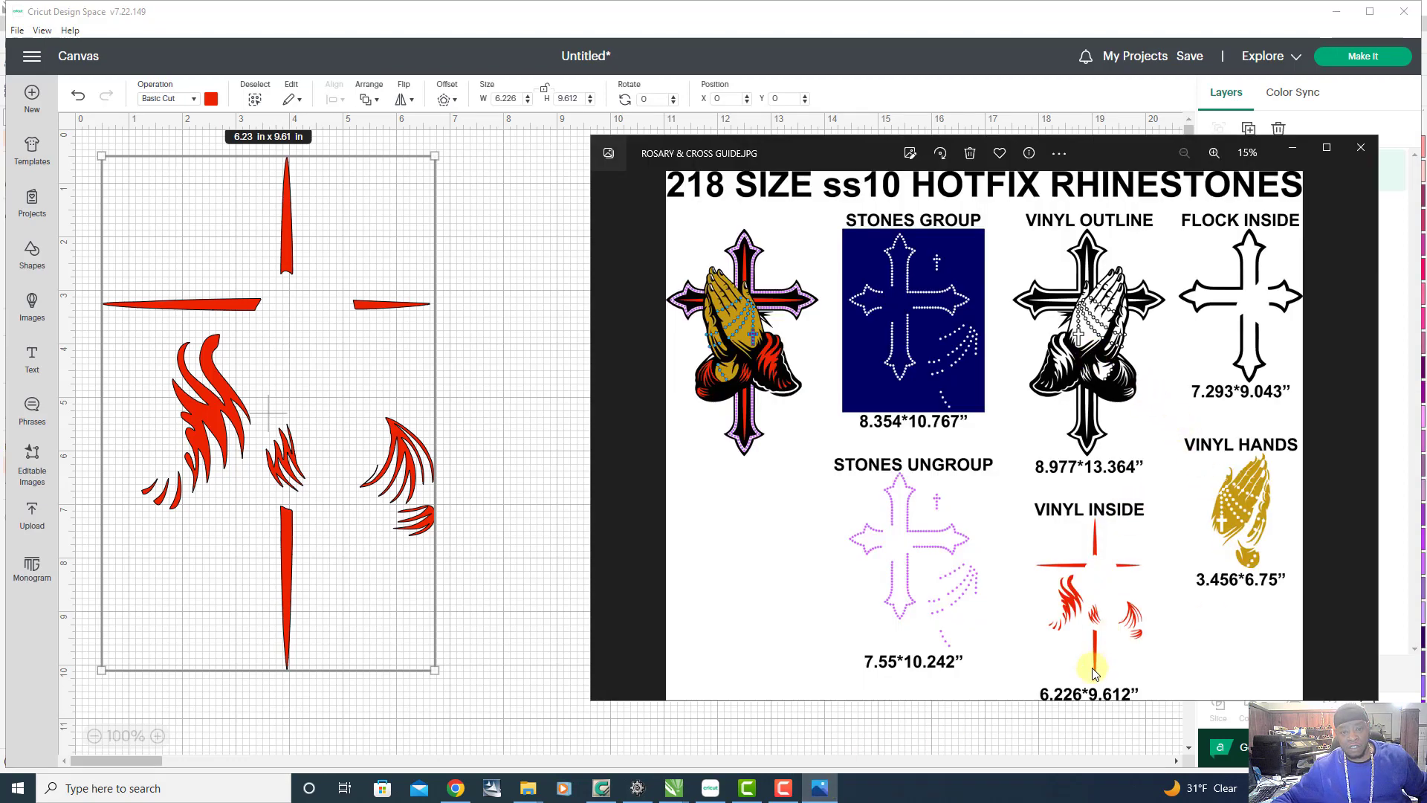
pyautogui.click(766, 45)
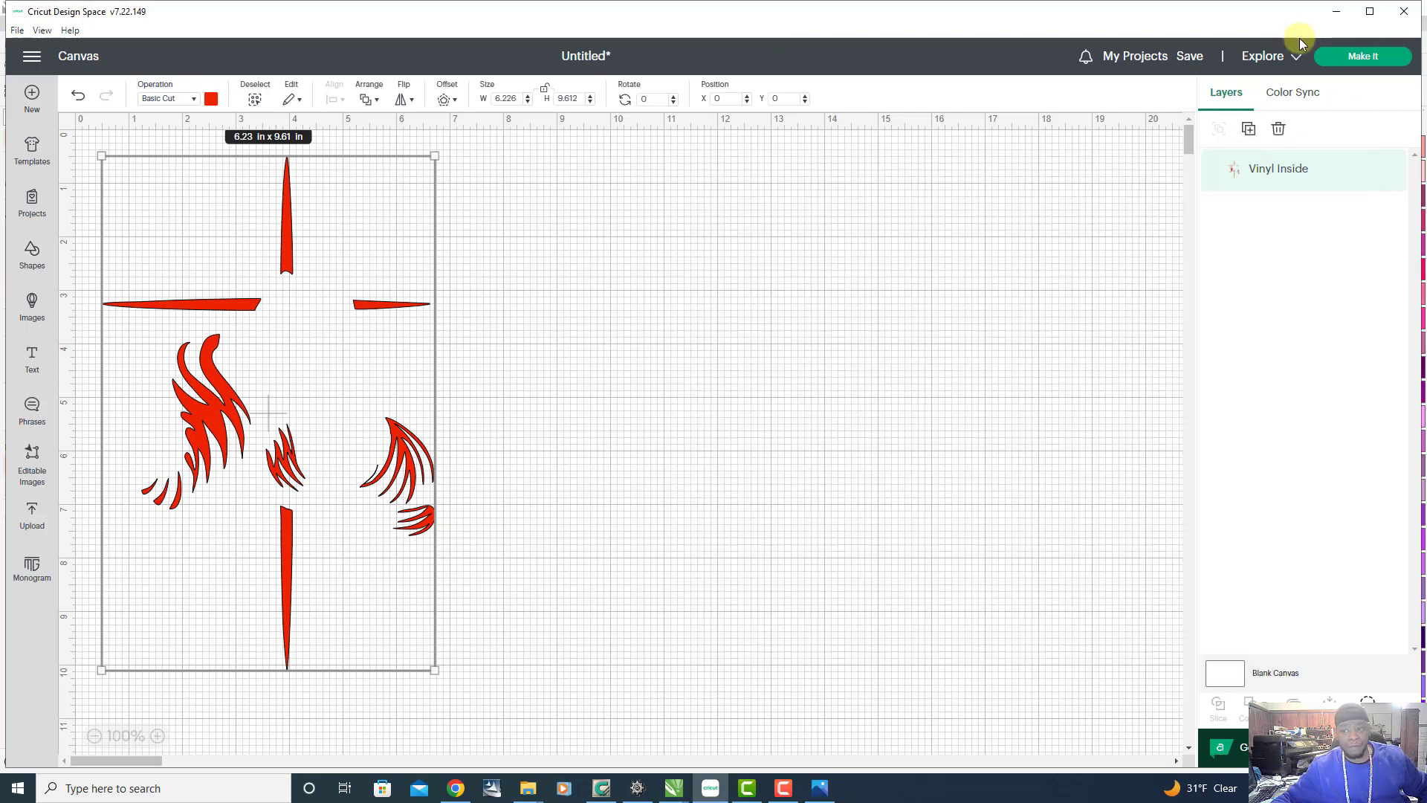
# Preview the Vinyl Inside image on the cutting mat, return to the canvas and delete the image
pyautogui.click(1362, 57)
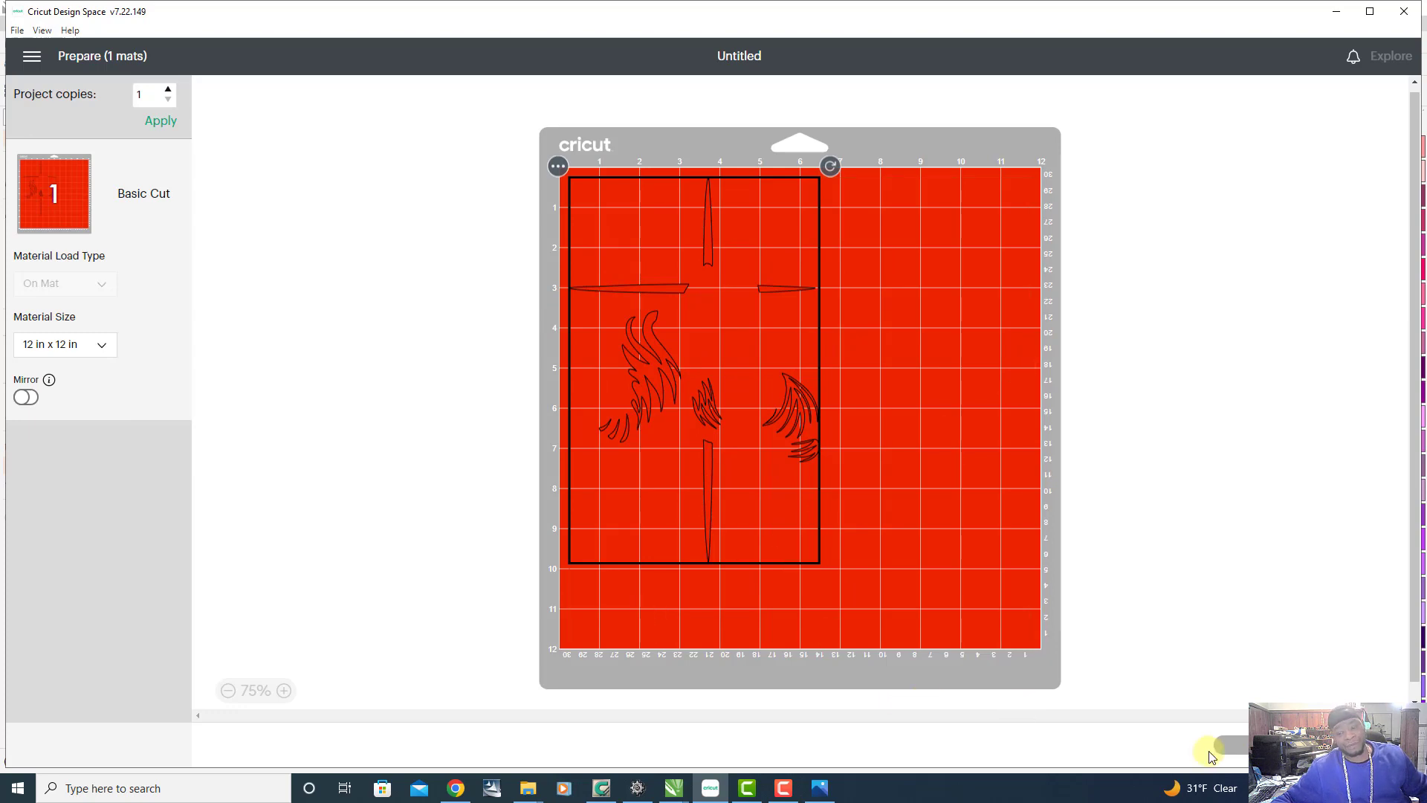
pyautogui.click(1246, 746)
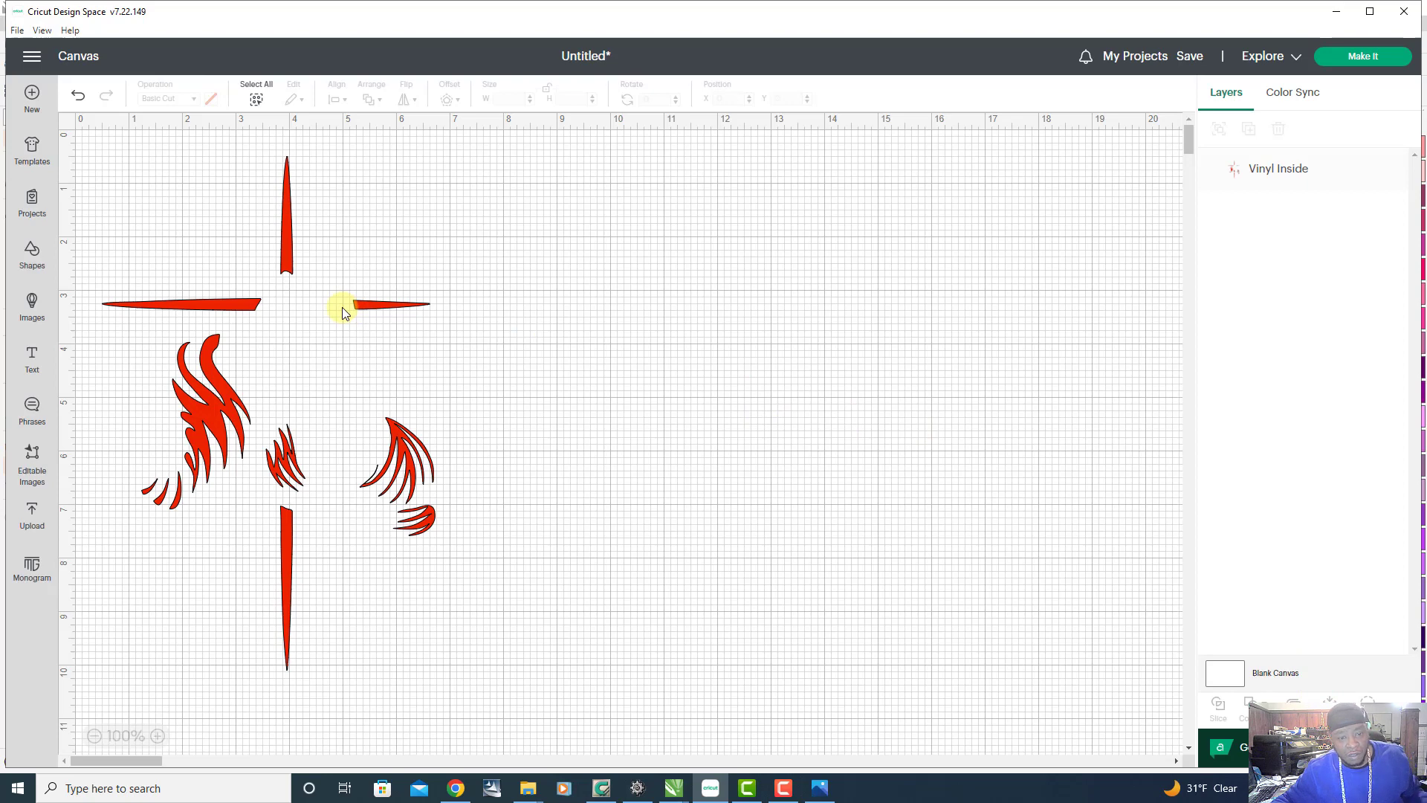
pyautogui.click(344, 312)
pyautogui.press('Delete')
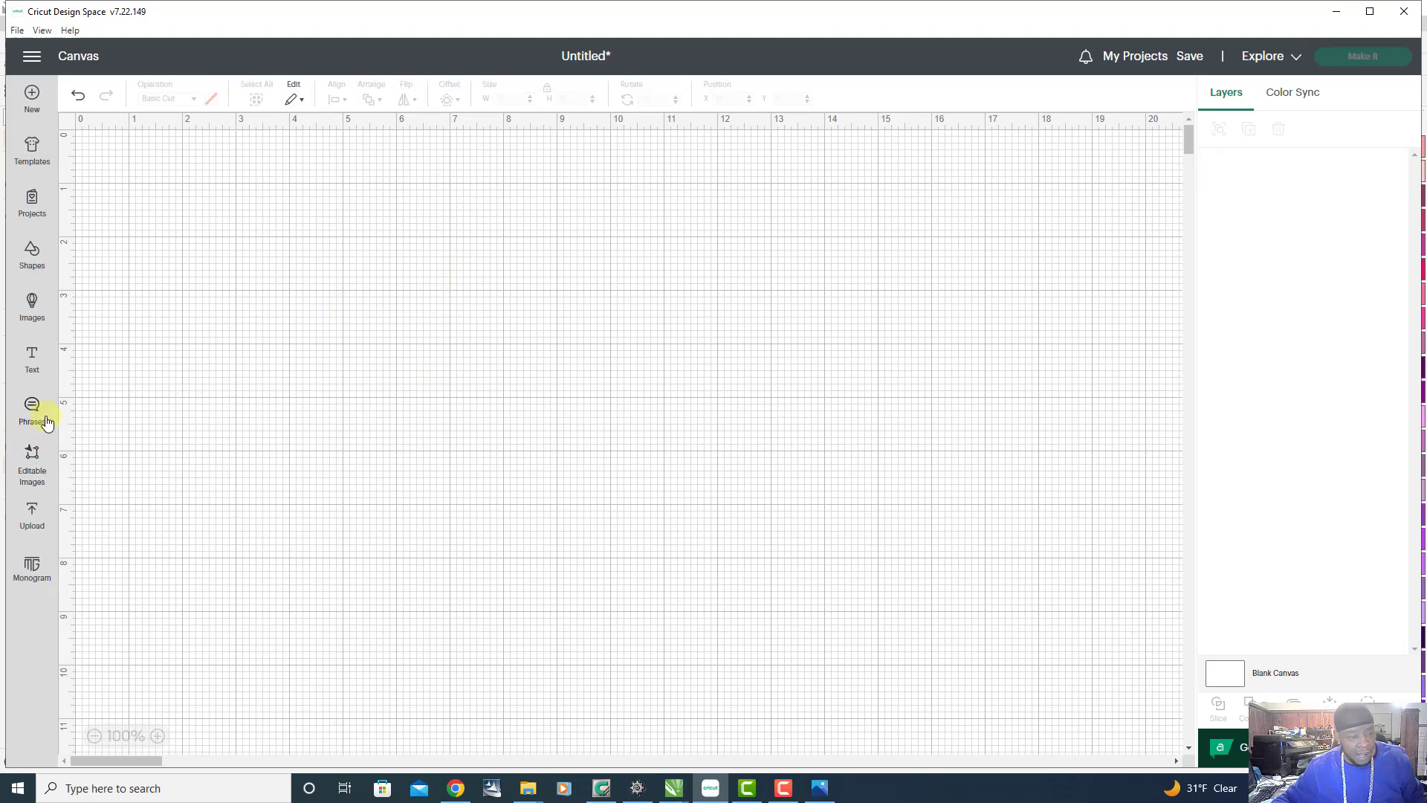
# Start a new image upload and bring the ROSARY & CROSS folder window up beside the drop area
pyautogui.click(38, 507)
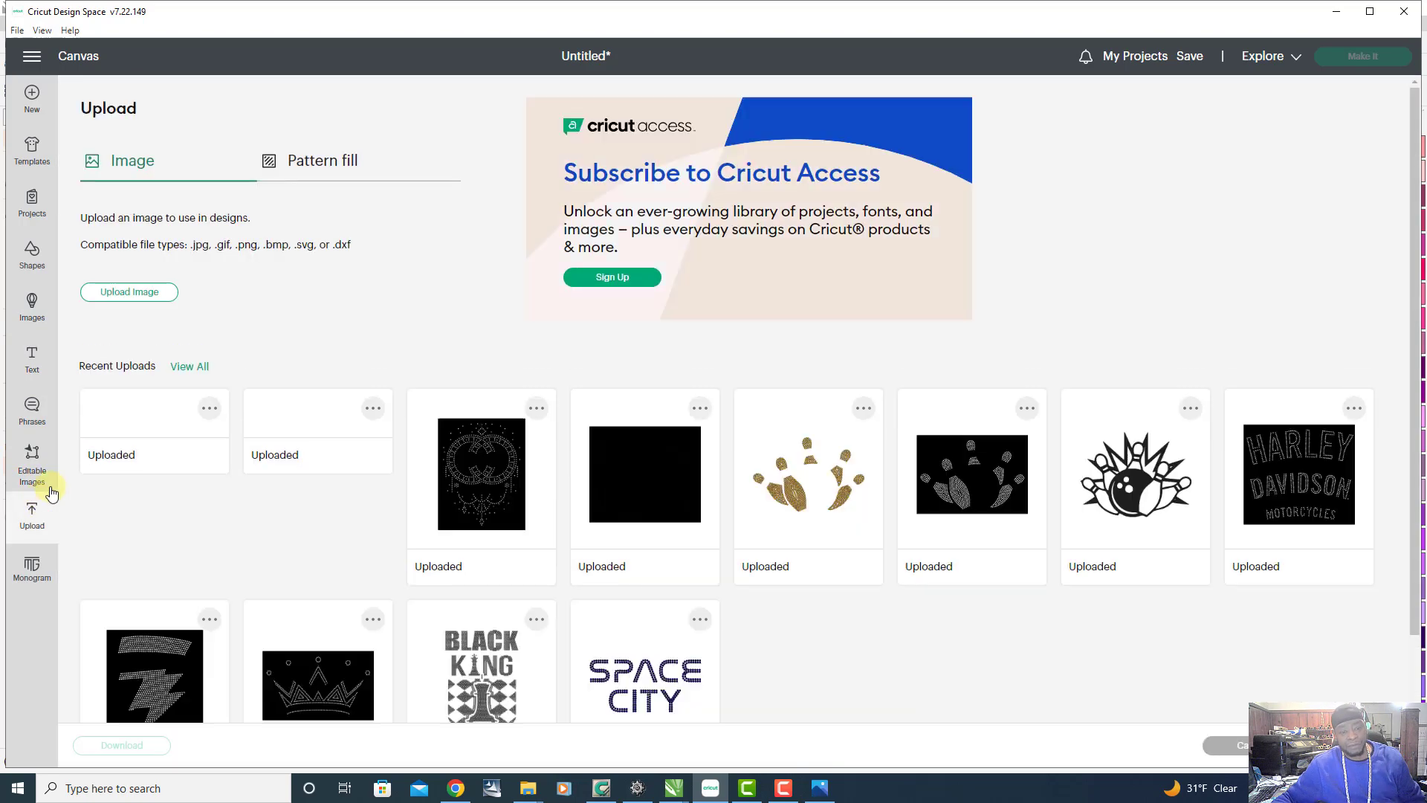
pyautogui.click(149, 294)
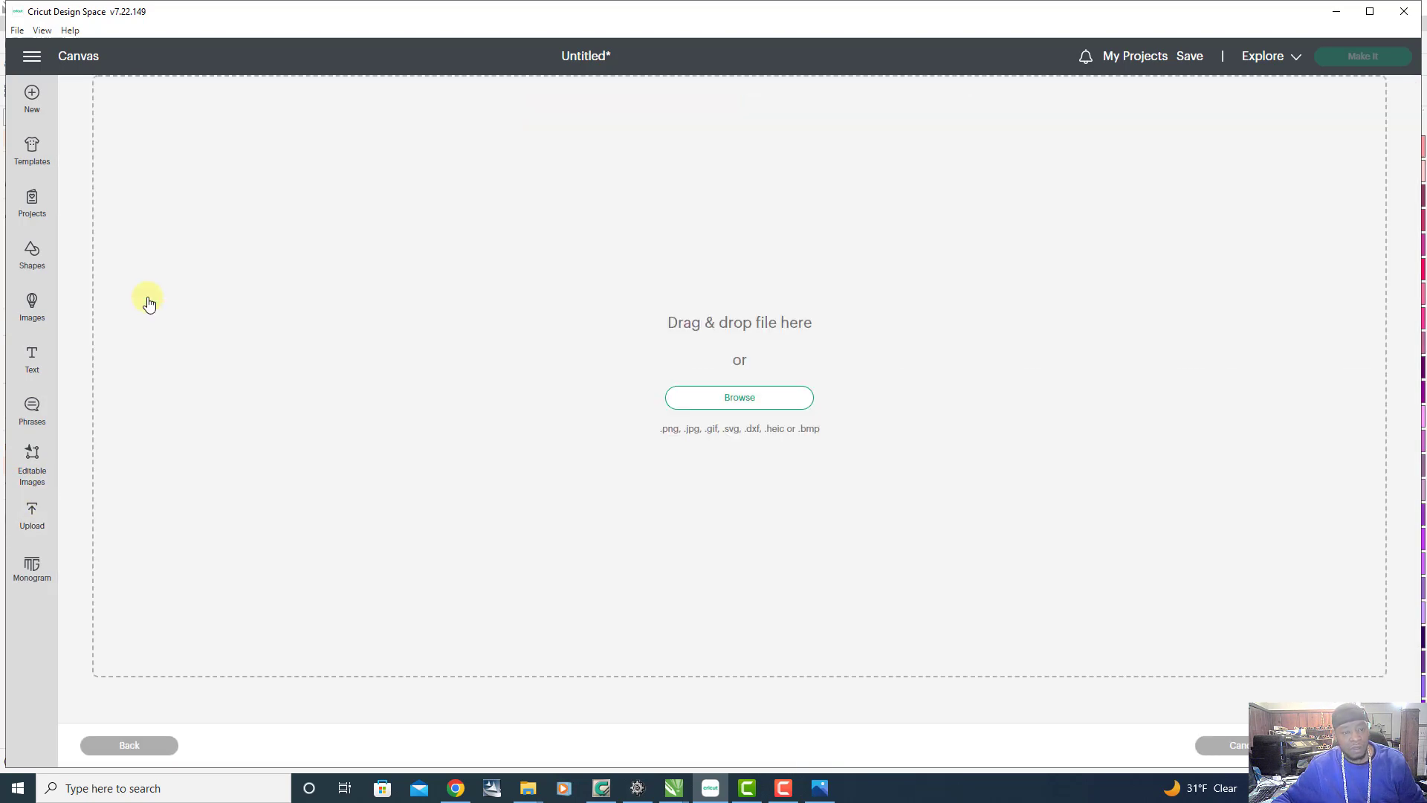
pyautogui.click(740, 397)
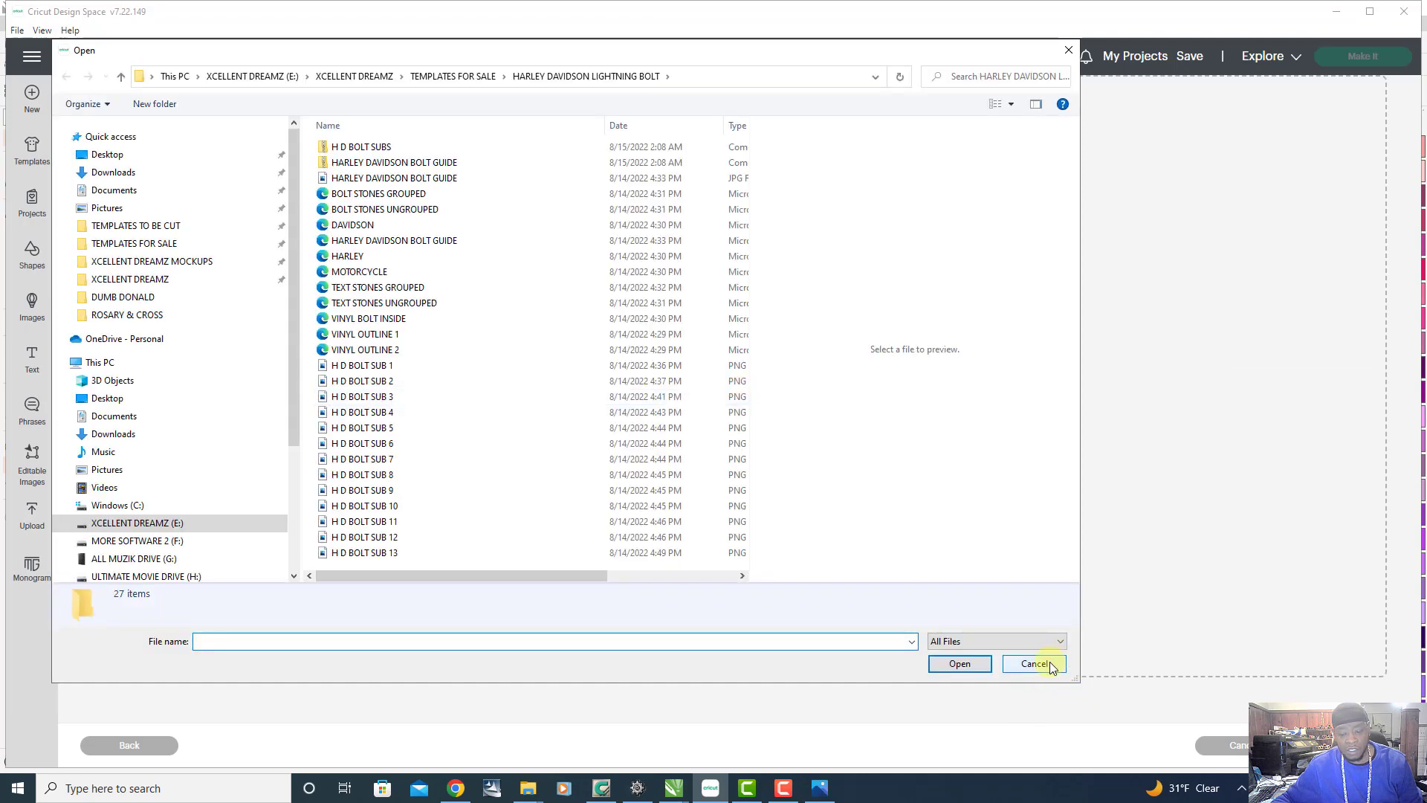
pyautogui.click(1055, 662)
pyautogui.moveTo(529, 792)
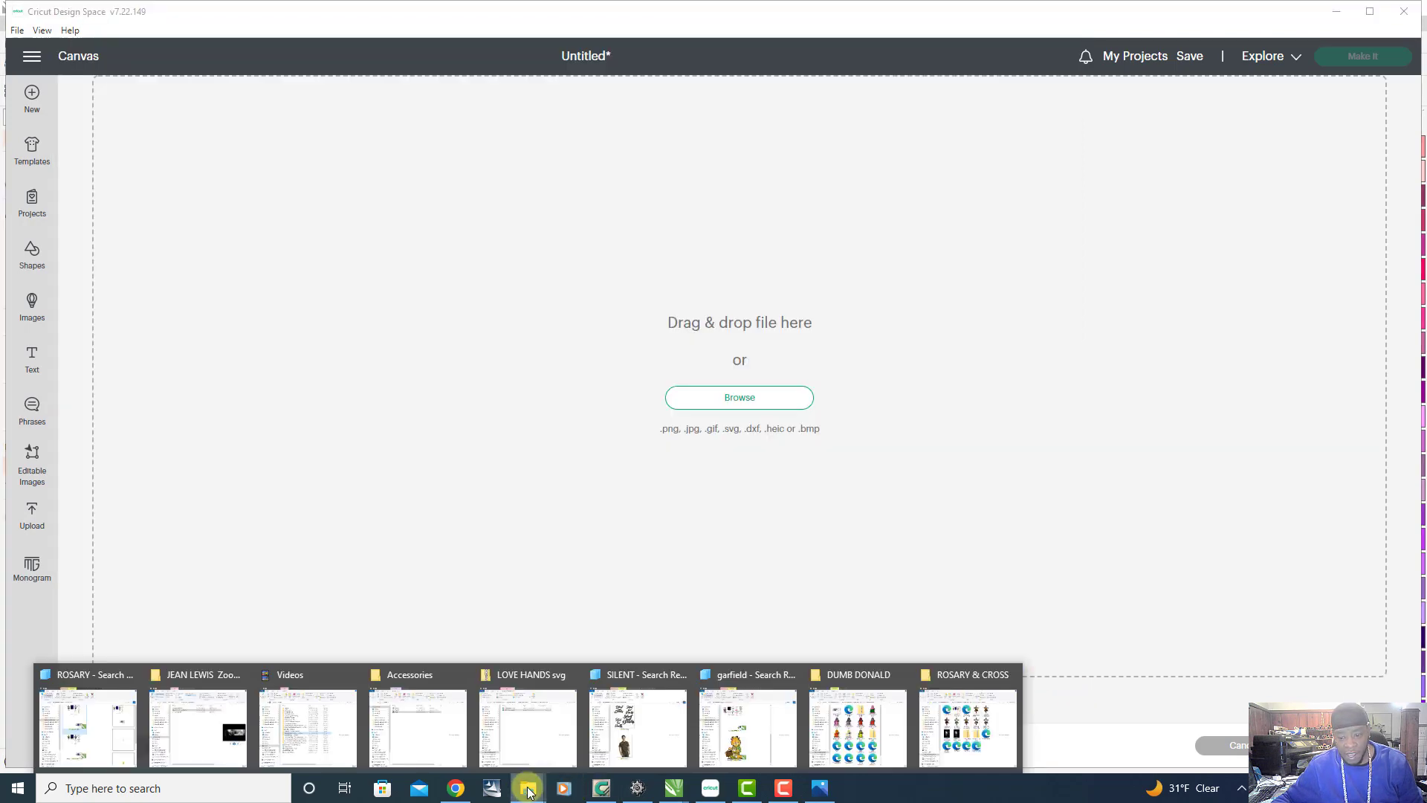
pyautogui.click(951, 676)
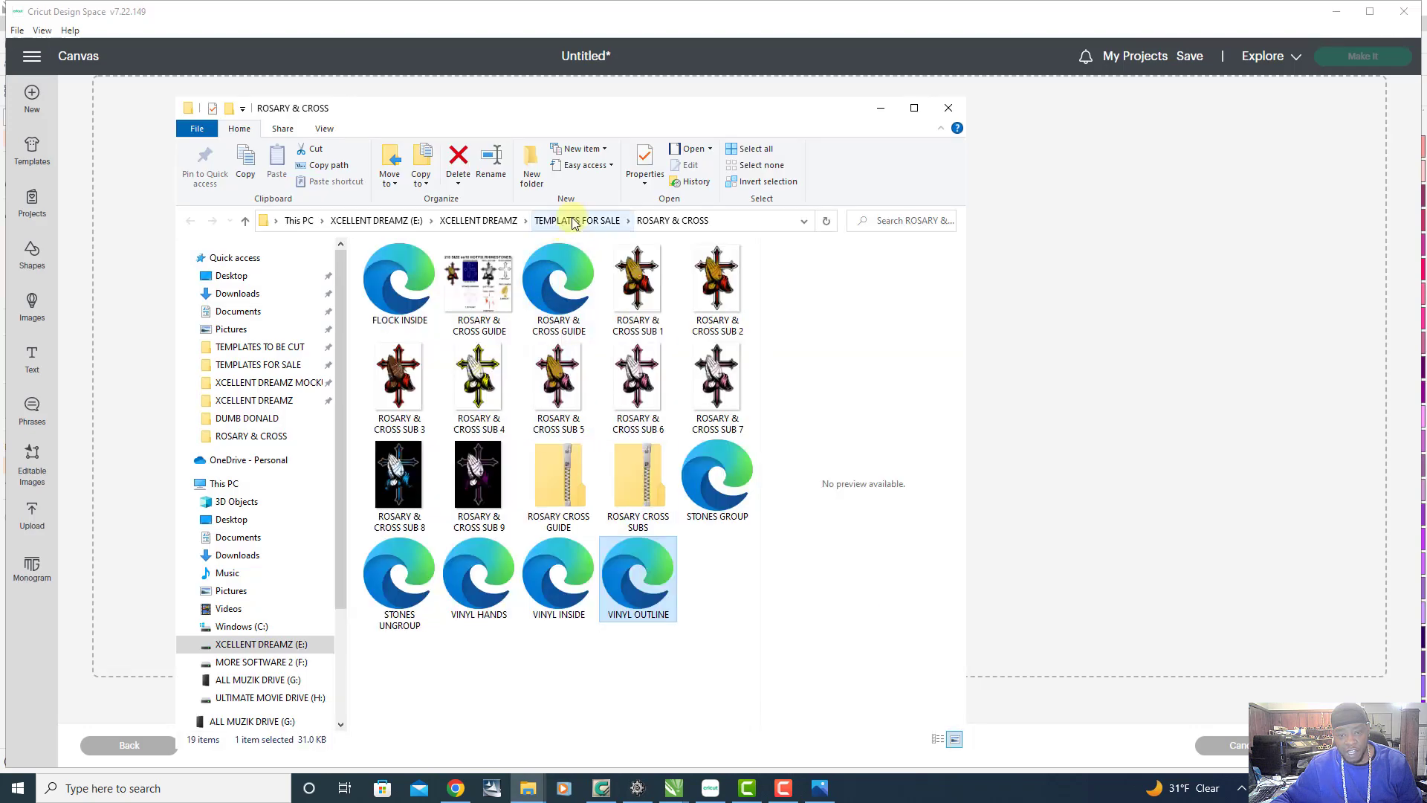
pyautogui.moveTo(504, 119); pyautogui.dragTo(978, 89)
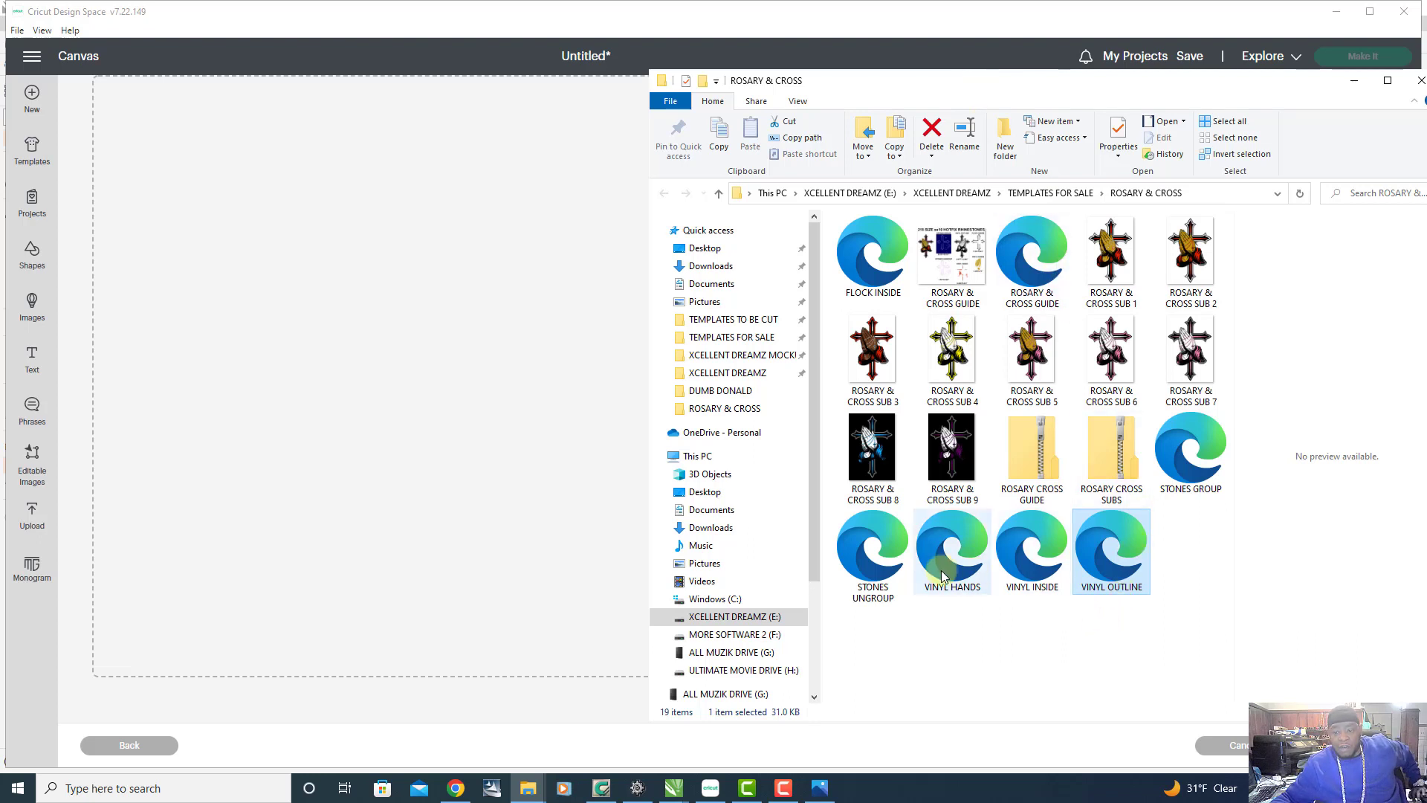
# Upload the VINYL HANDS file from the ROSARY & CROSS folder and add it to the canvas
pyautogui.moveTo(963, 541); pyautogui.dragTo(592, 430)
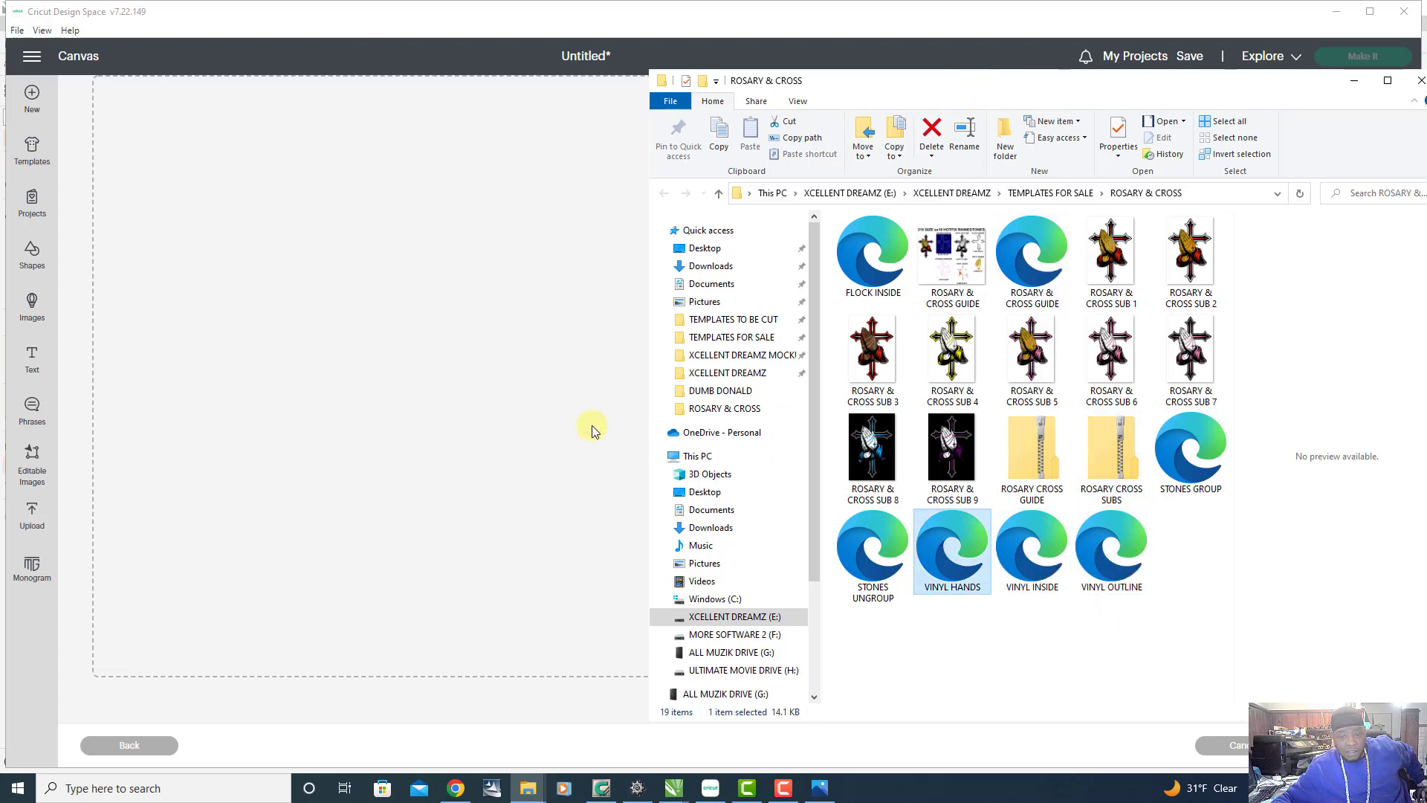
pyautogui.moveTo(980, 84); pyautogui.dragTo(1271, 58)
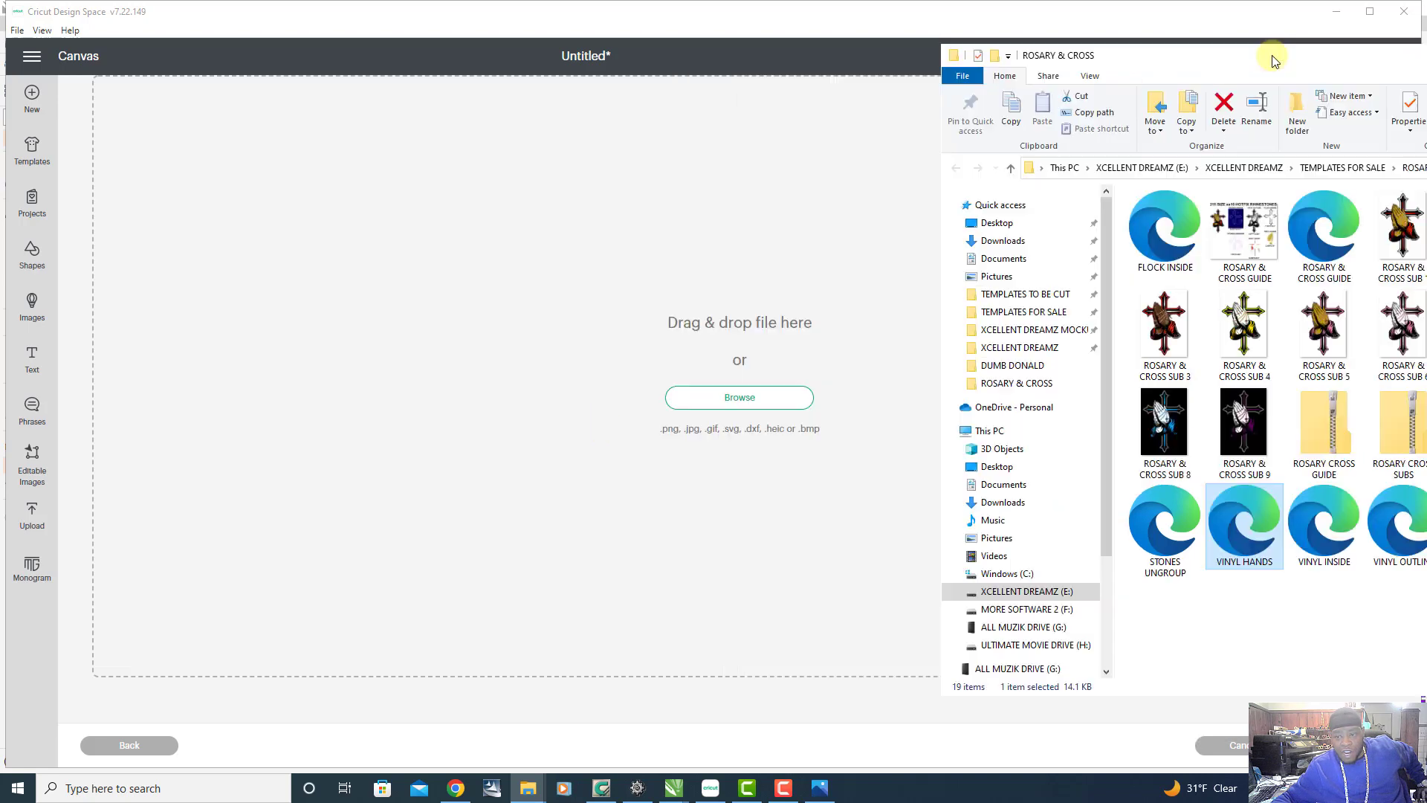
pyautogui.moveTo(1243, 528); pyautogui.dragTo(740, 402)
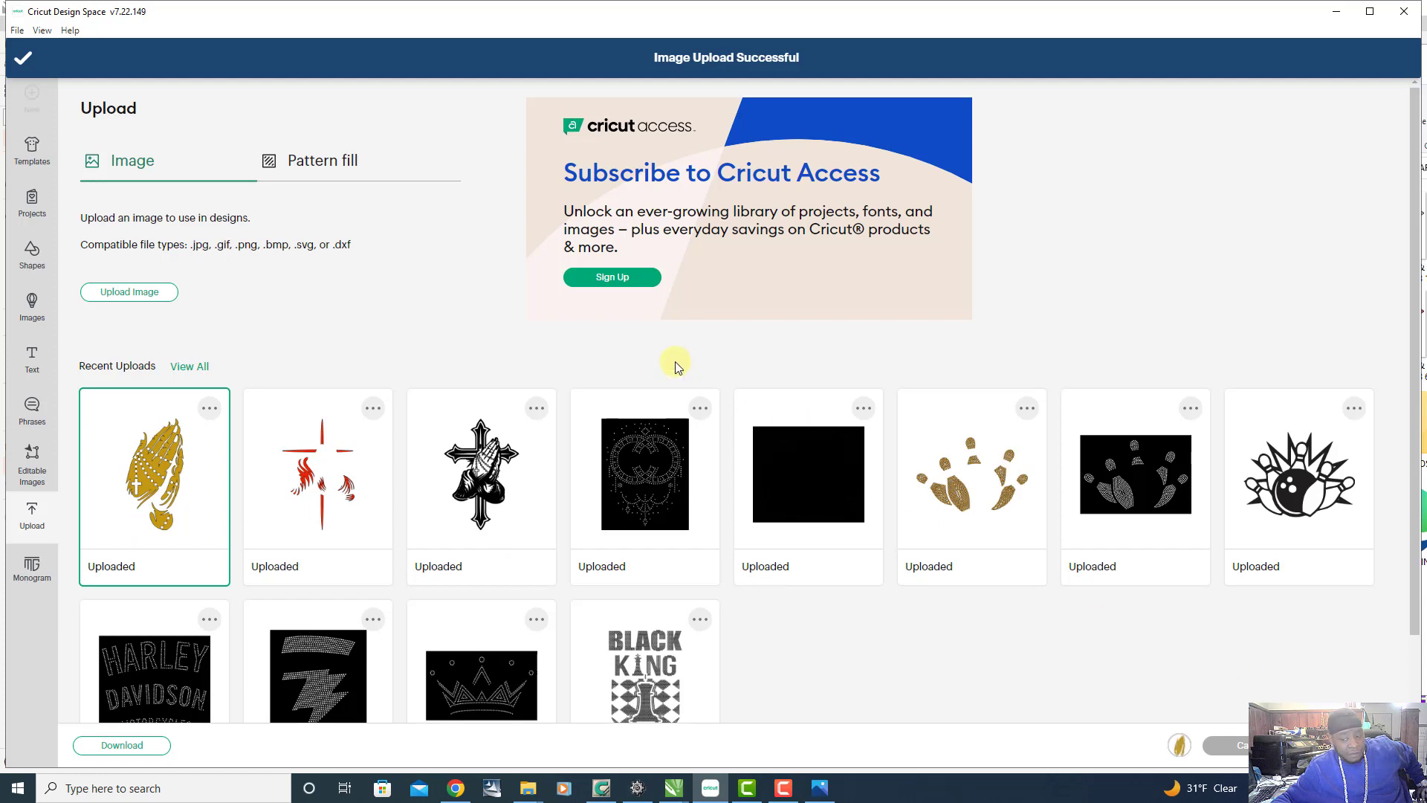
pyautogui.click(1360, 744)
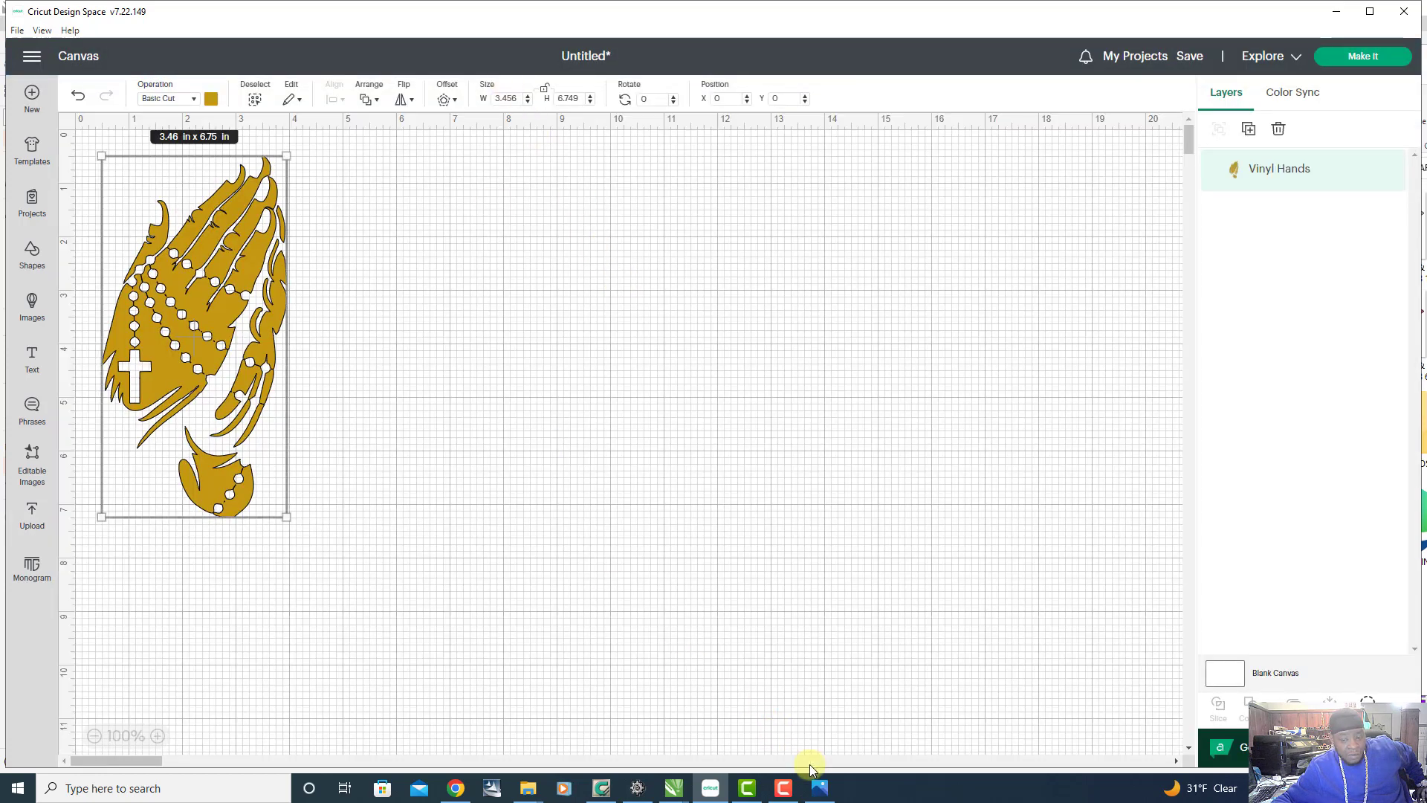
# Check the VINYL HANDS dimensions in ROSARY & CROSS GUIDE.JPG and set the image's height to 6.75 in
pyautogui.click(818, 787)
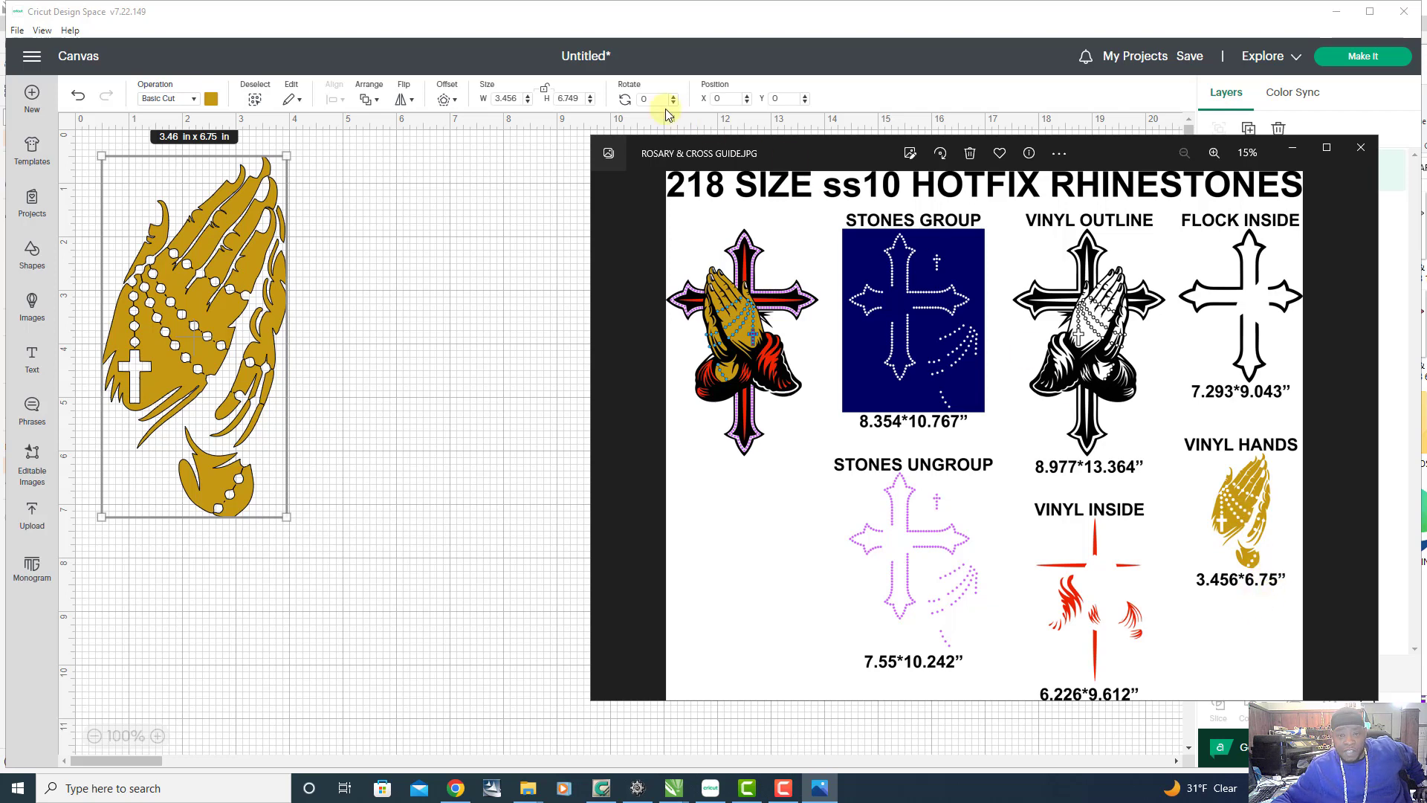
pyautogui.click(575, 97)
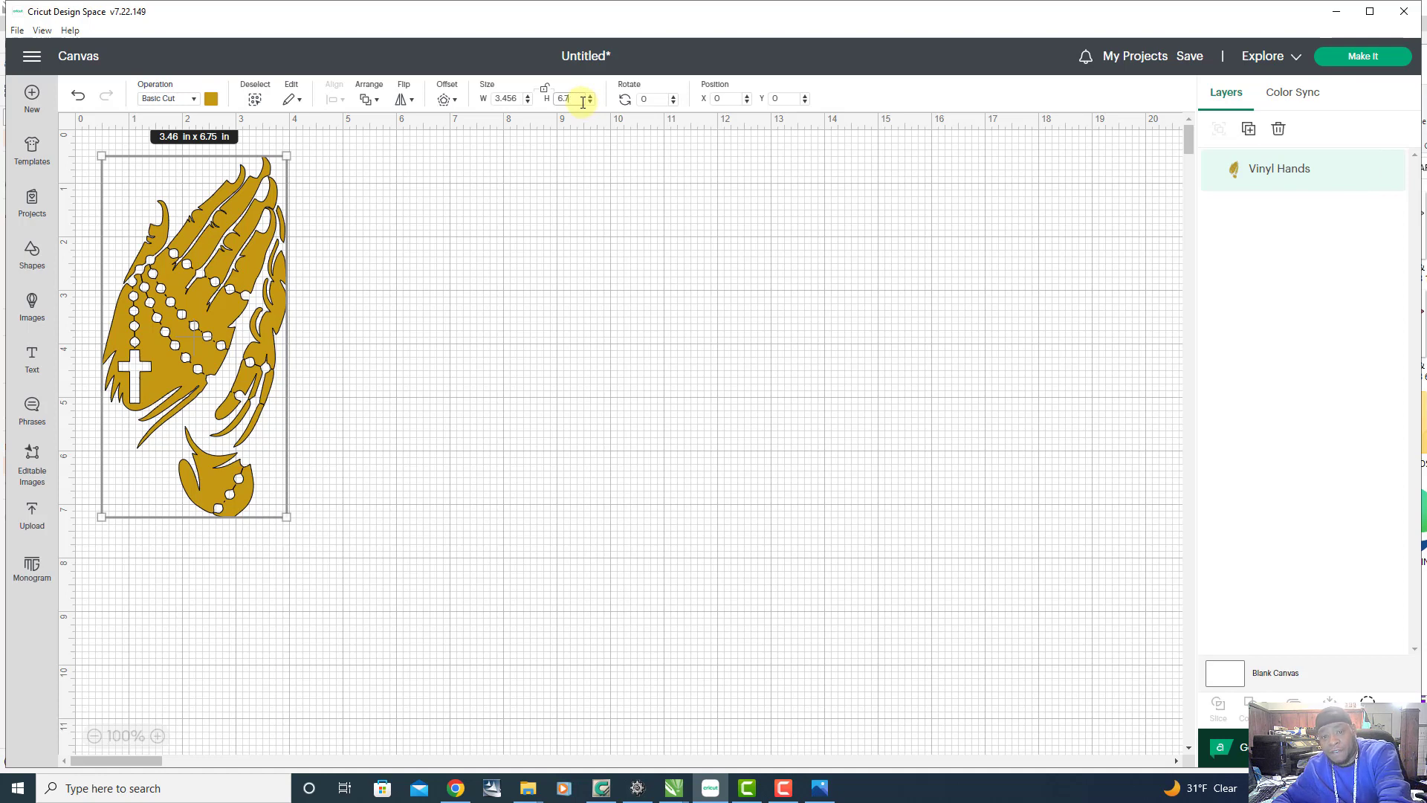
# Preview the Vinyl Hands image on the cutting mat, return to the canvas and delete the image
pyautogui.click(1353, 58)
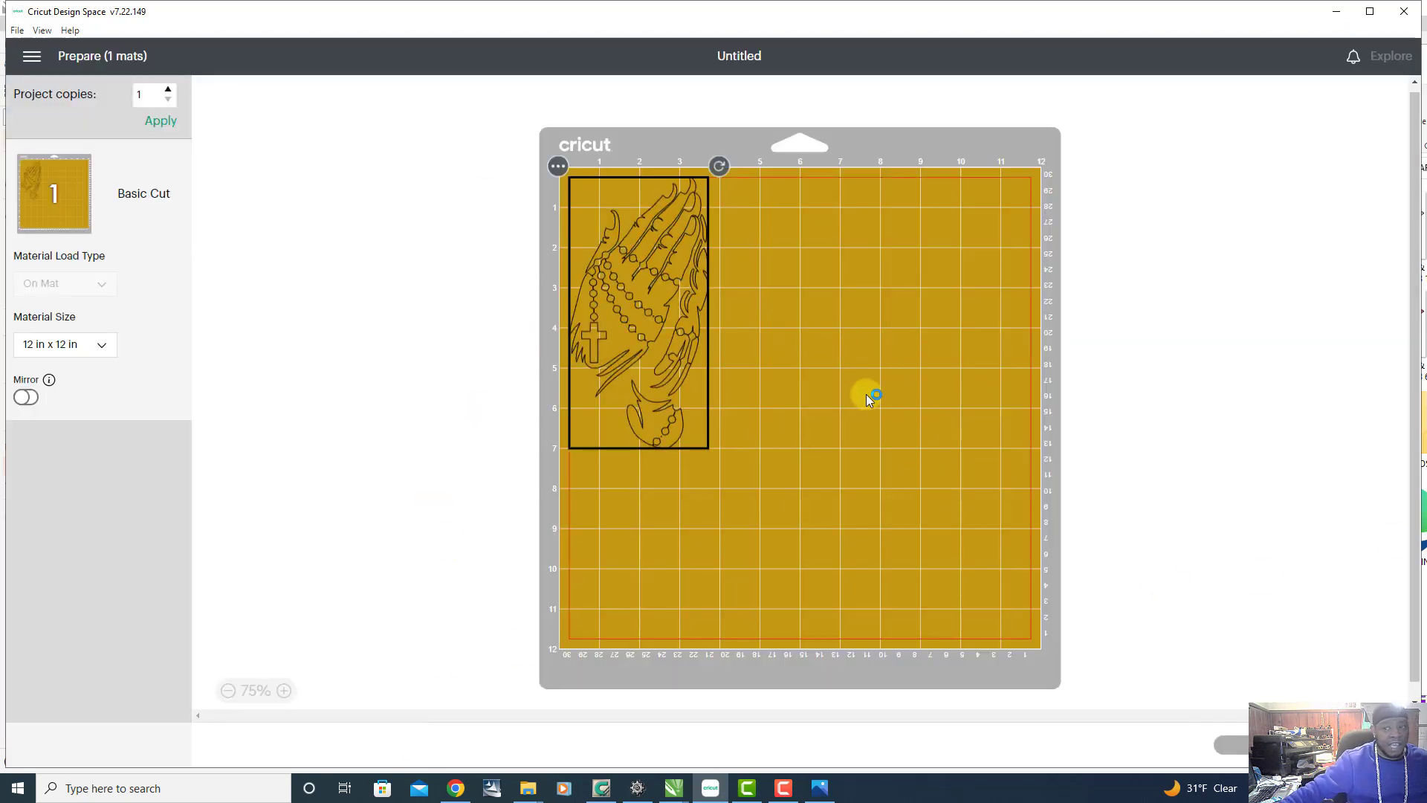
pyautogui.click(1242, 742)
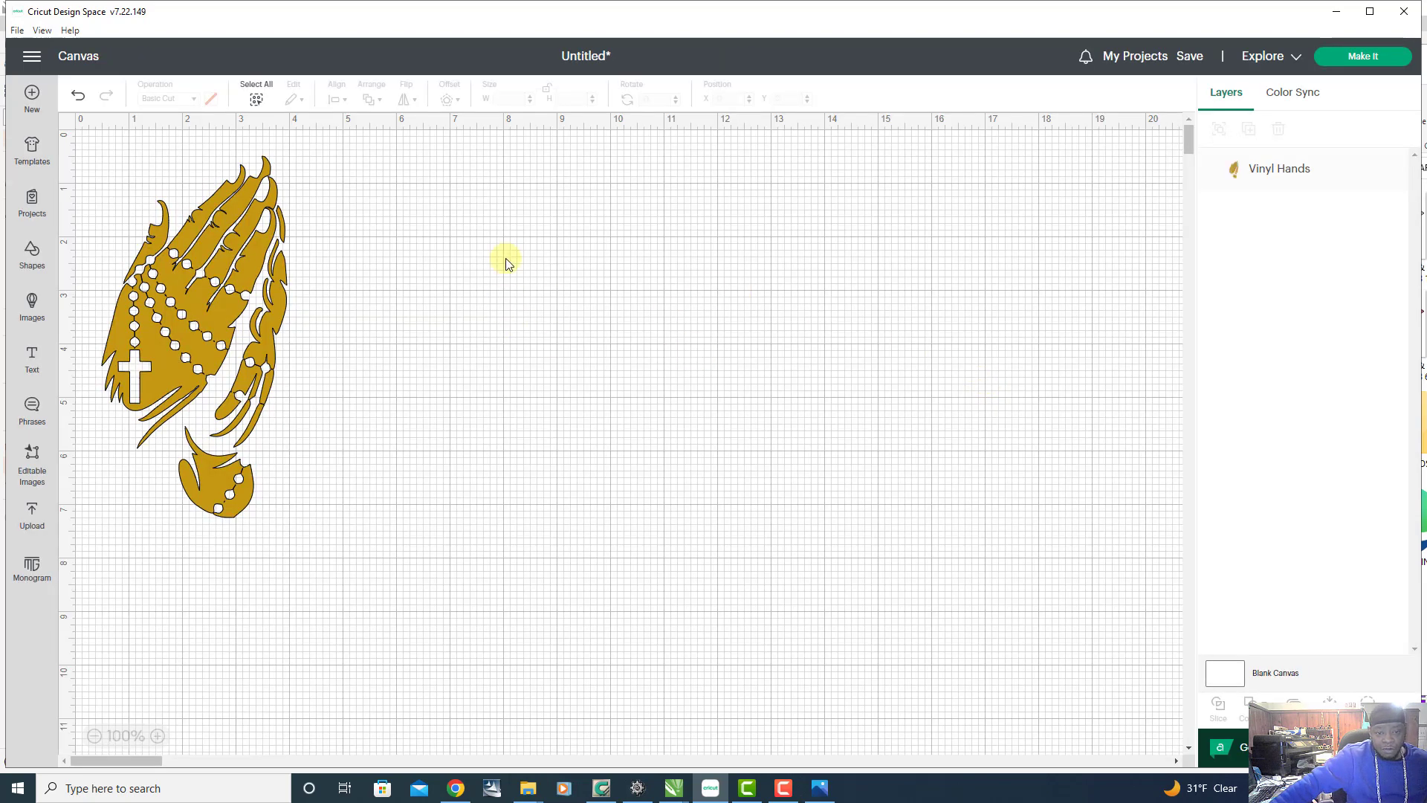
pyautogui.click(238, 222)
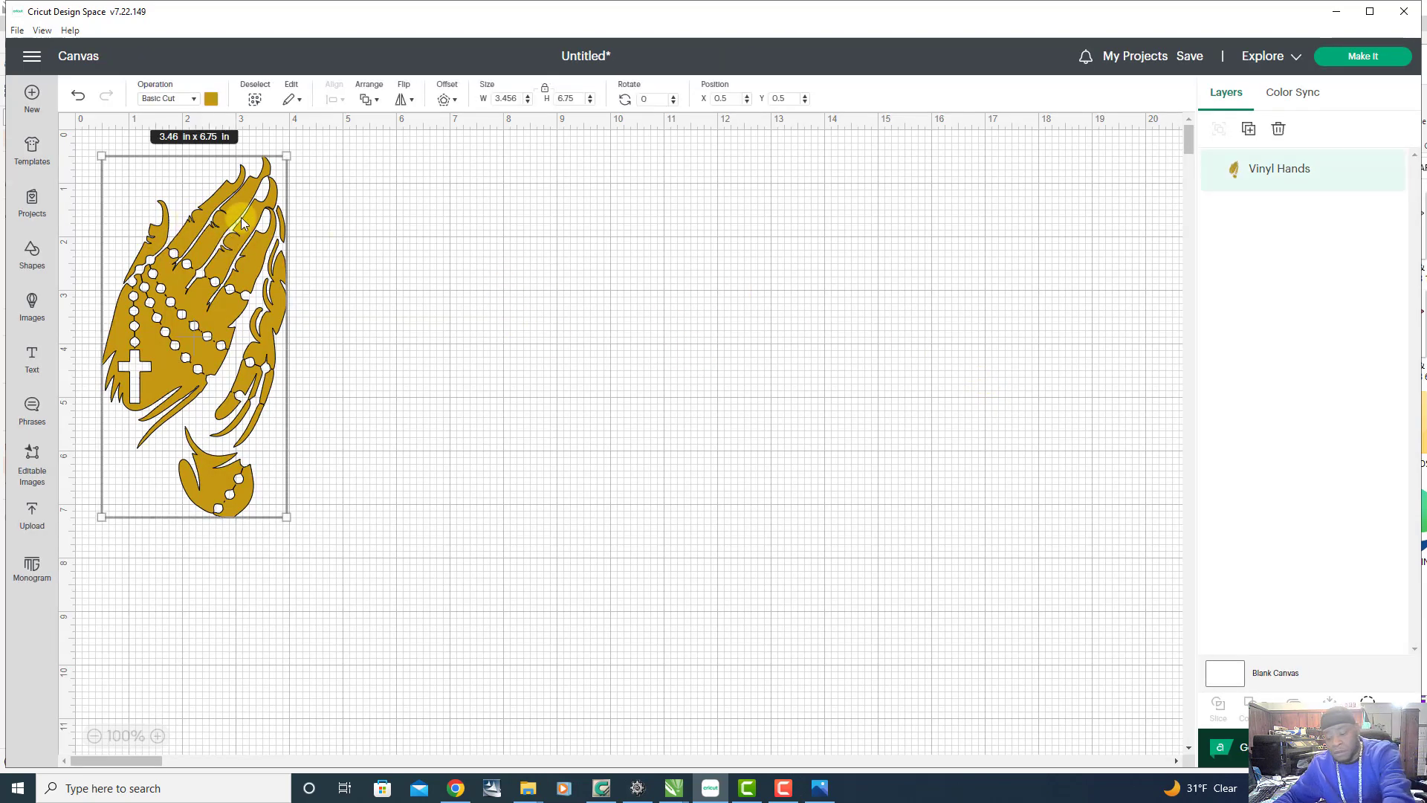
pyautogui.press('Delete')
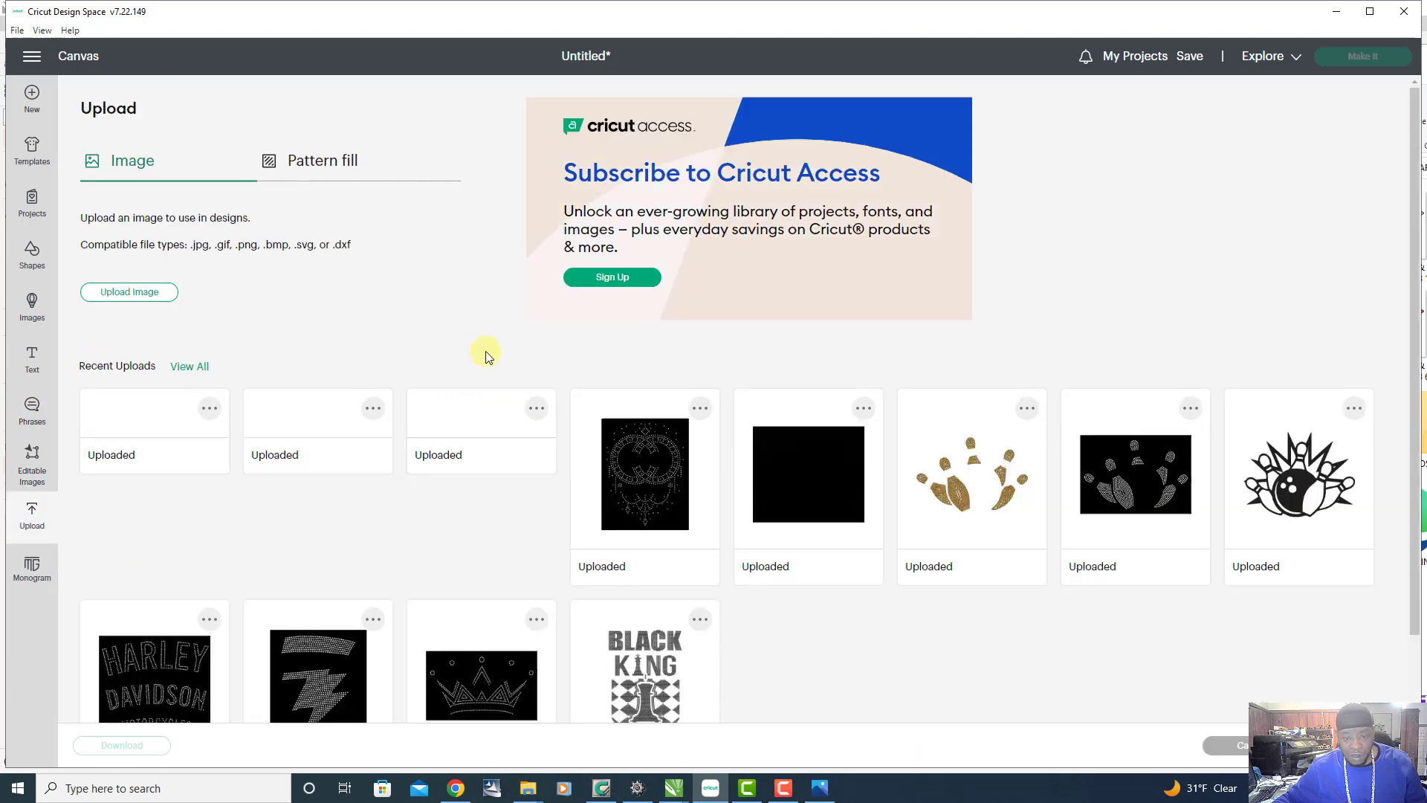
# Upload the STONES GROUP file from the ROSARY & CROSS folder and add it to the canvas
pyautogui.click(130, 292)
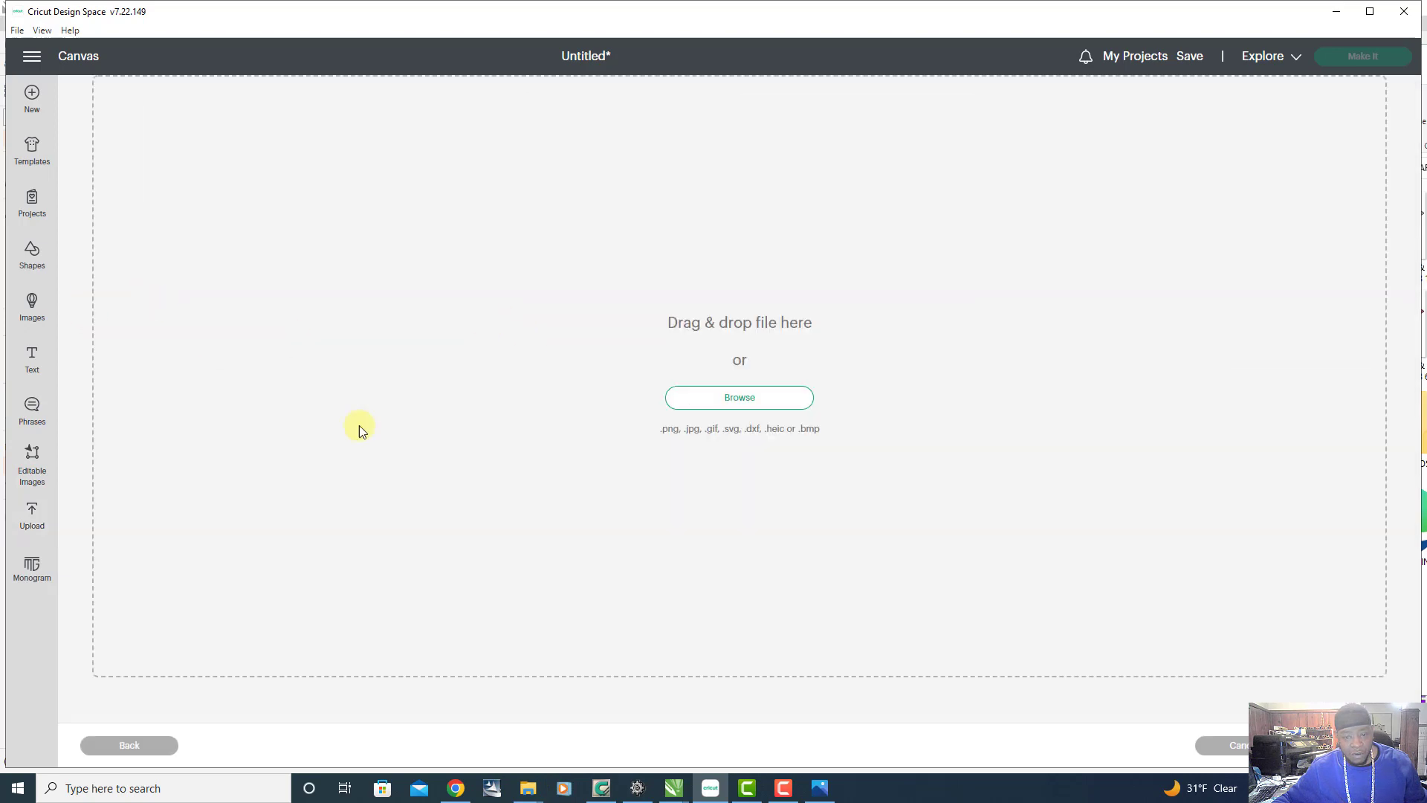
pyautogui.moveTo(518, 793)
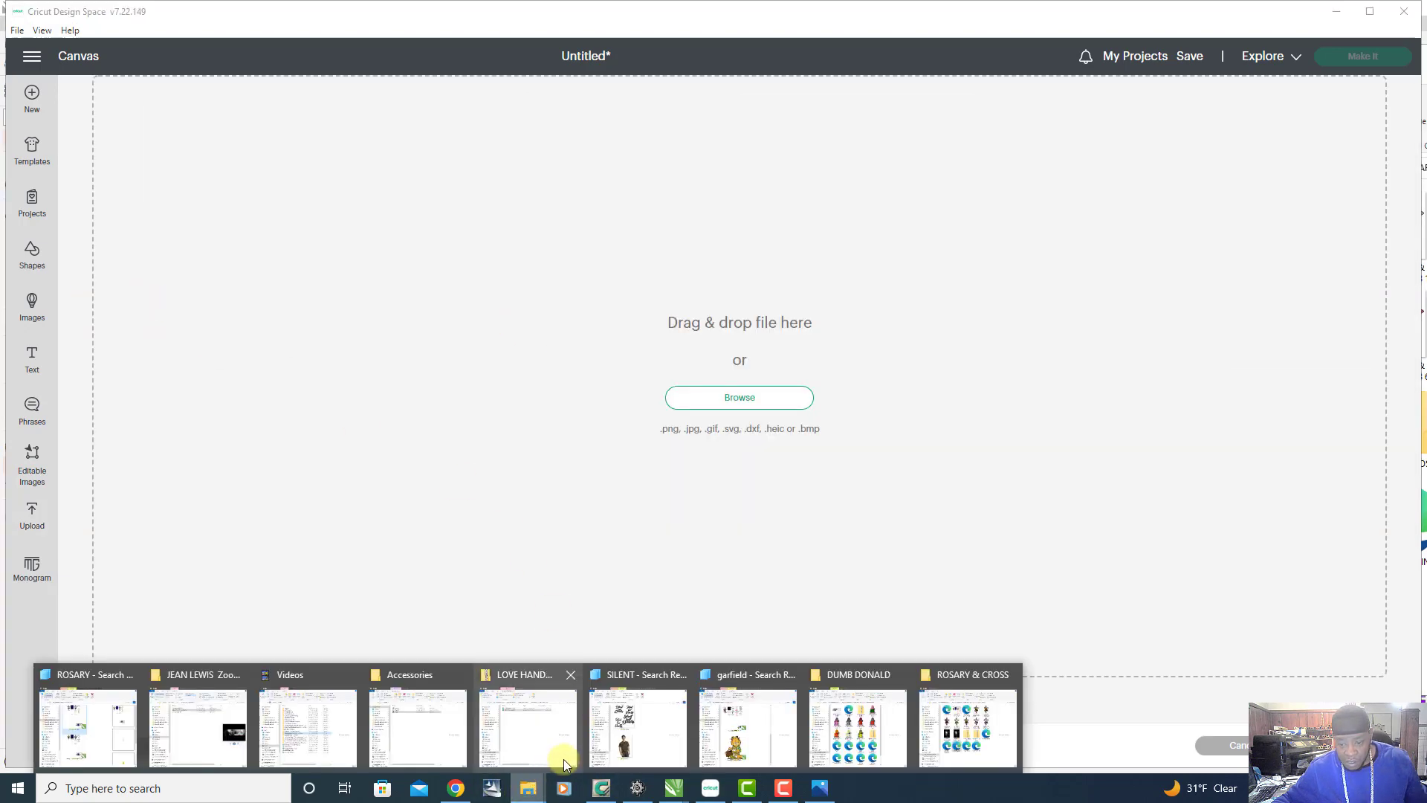
pyautogui.moveTo(858, 685)
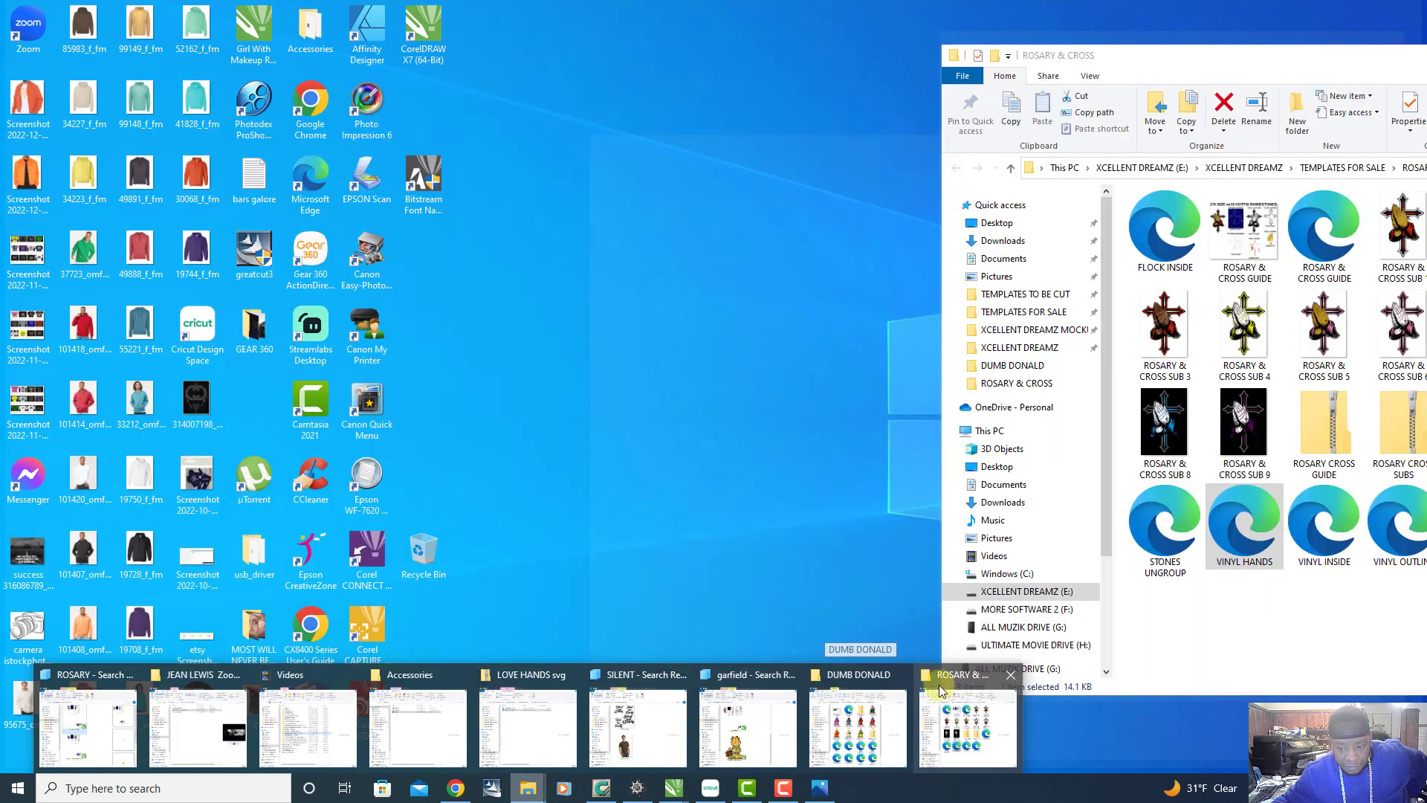
pyautogui.click(951, 687)
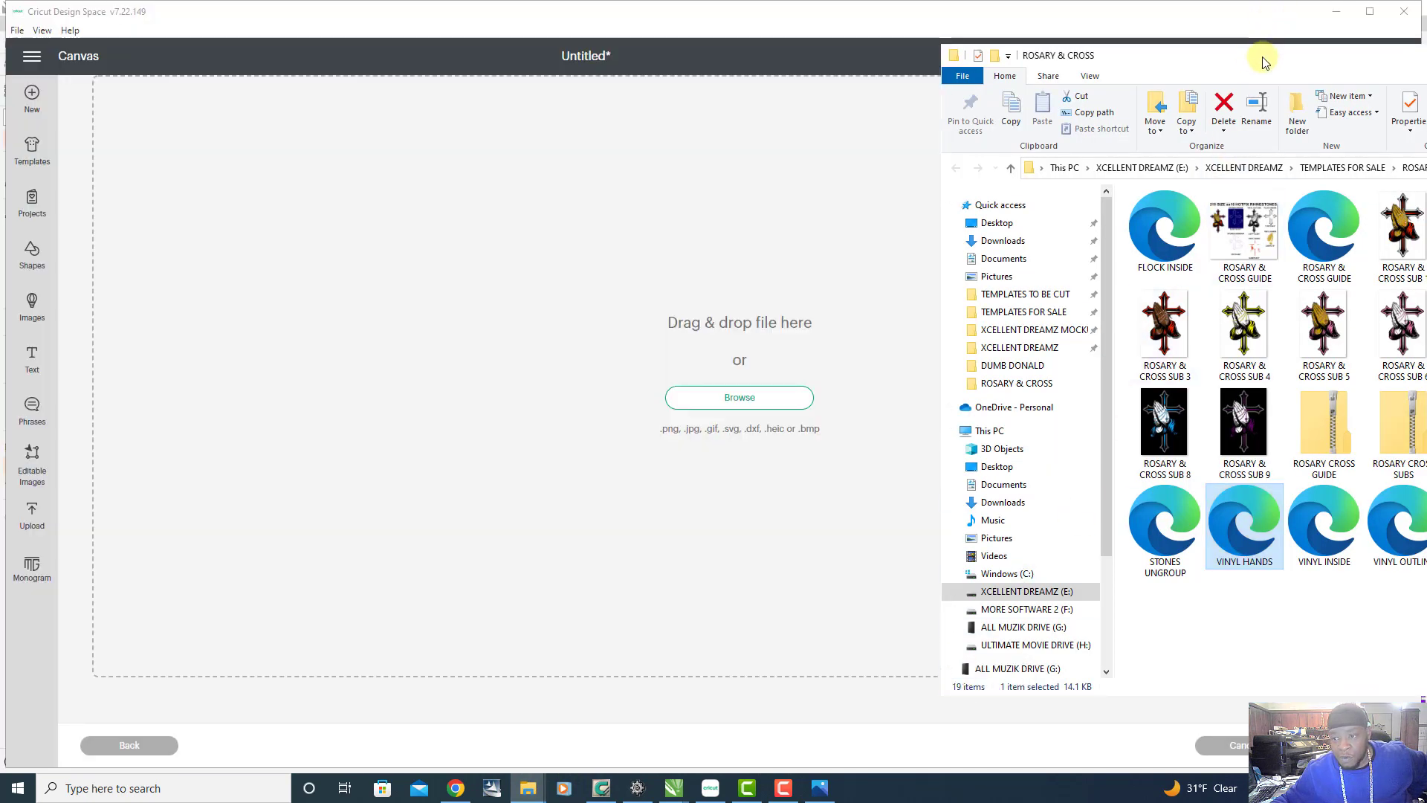
pyautogui.moveTo(1261, 57); pyautogui.dragTo(1082, 62)
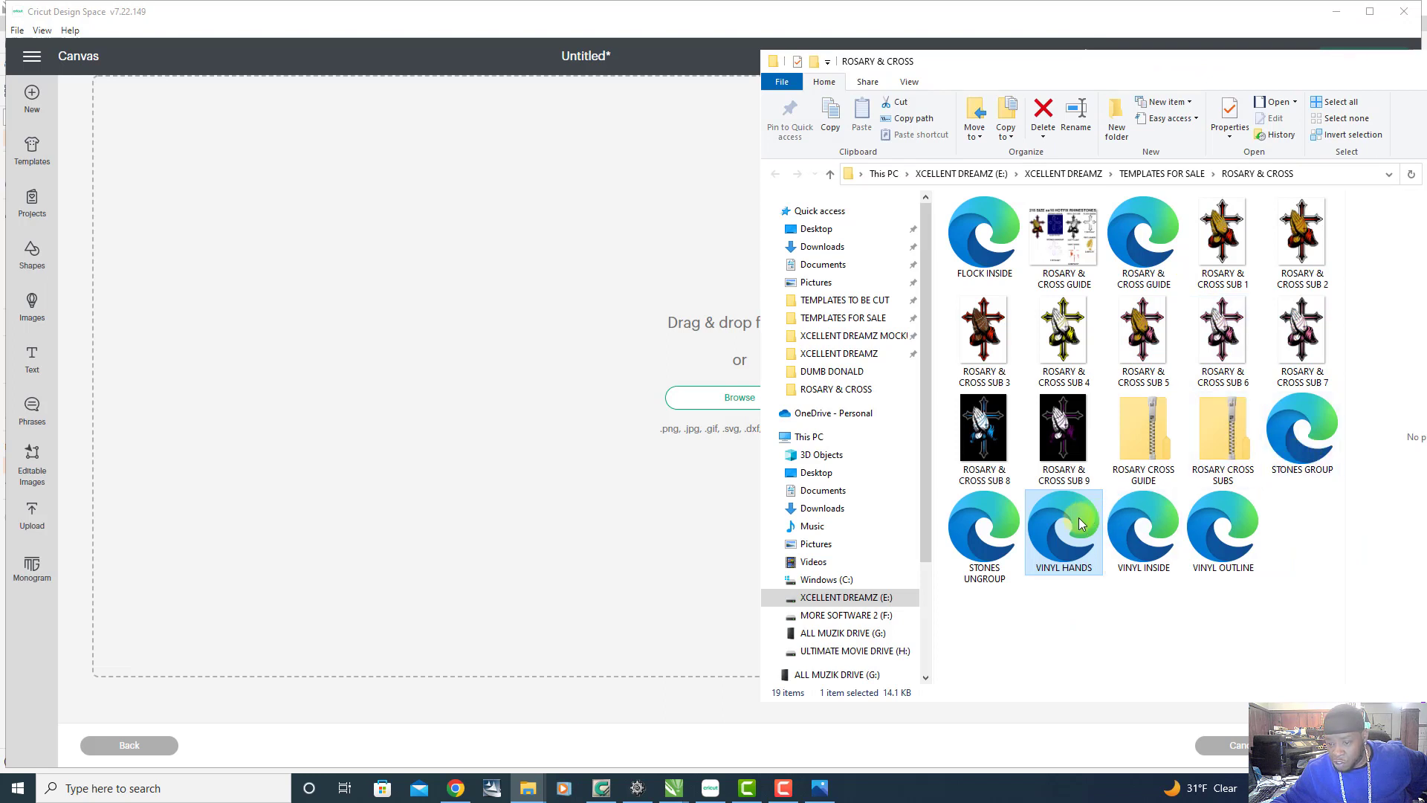
pyautogui.click(1297, 443)
pyautogui.moveTo(1330, 414); pyautogui.dragTo(729, 398)
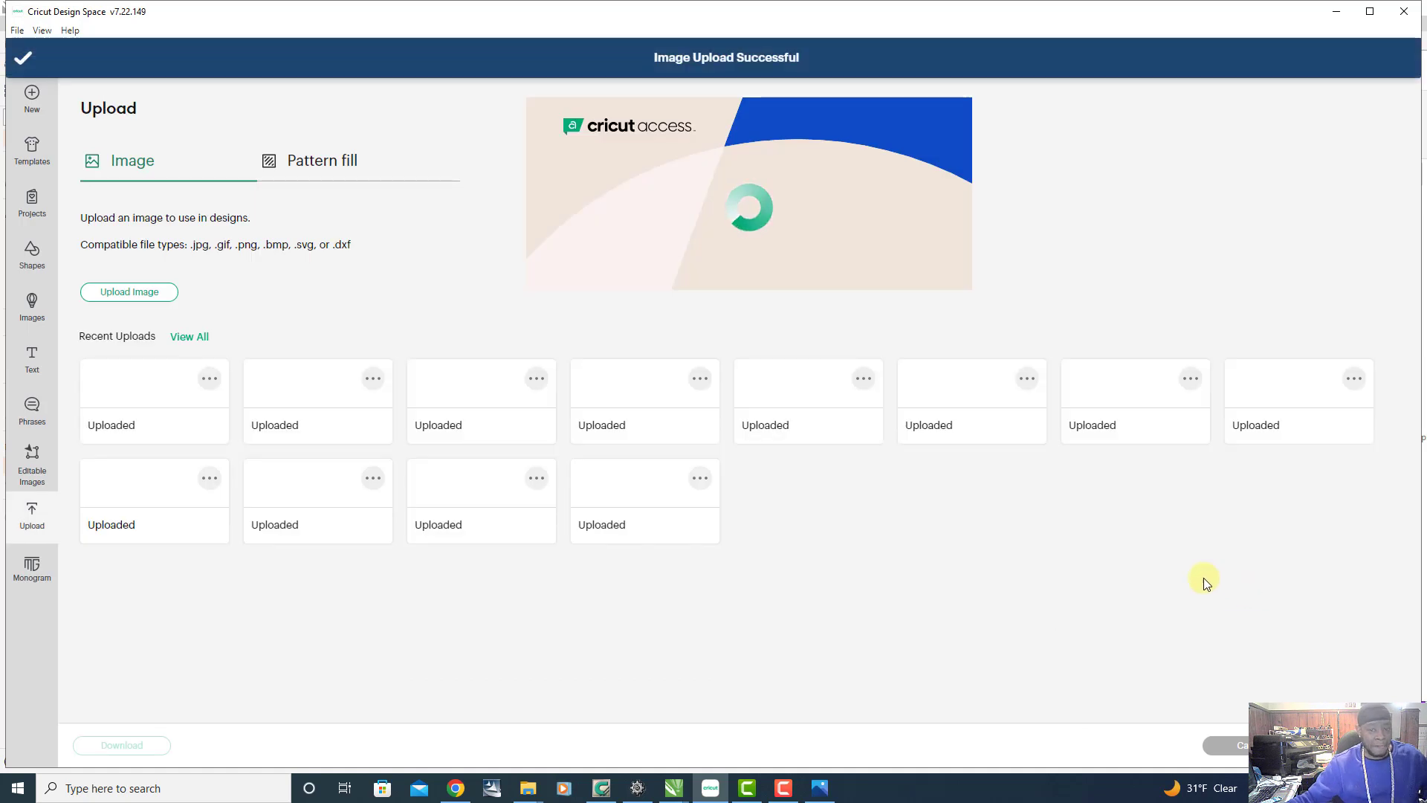
pyautogui.click(155, 482)
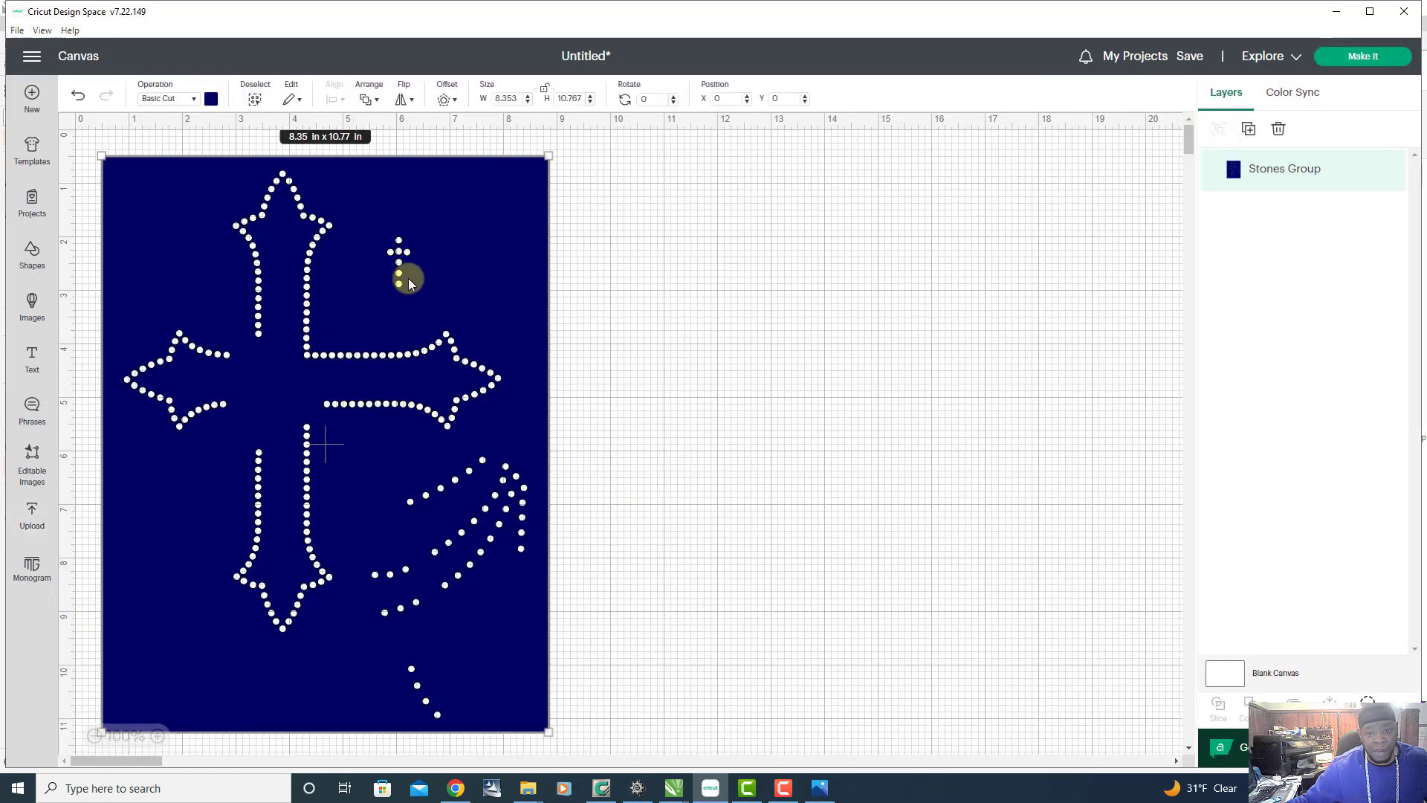
# Compare the Stones Group size with ROSARY & CROSS GUIDE.JPG and try to set its width to 8.354 in
pyautogui.click(819, 788)
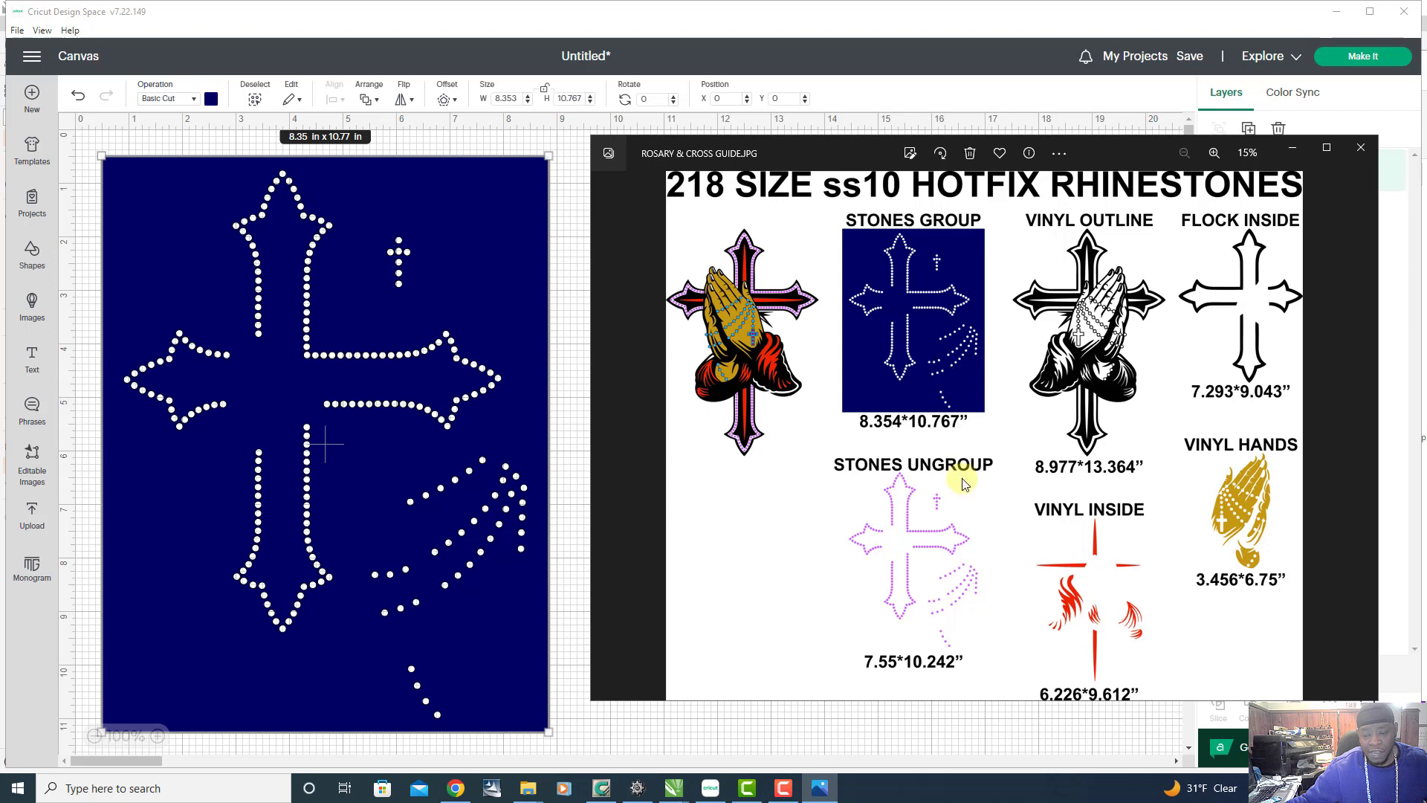
pyautogui.click(518, 98)
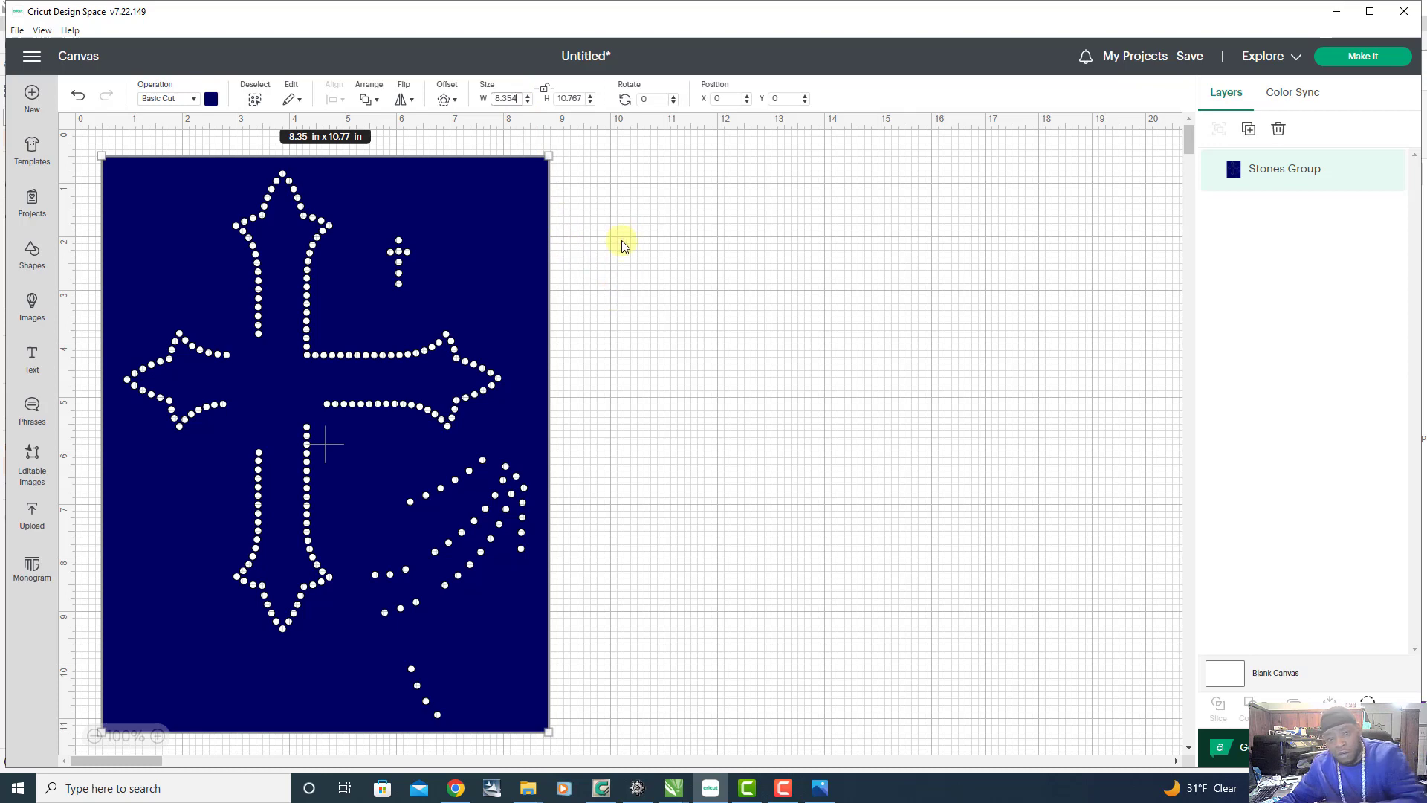
pyautogui.click(627, 367)
pyautogui.scroll(-3, 612, 377)
pyautogui.scroll(3, 611, 379)
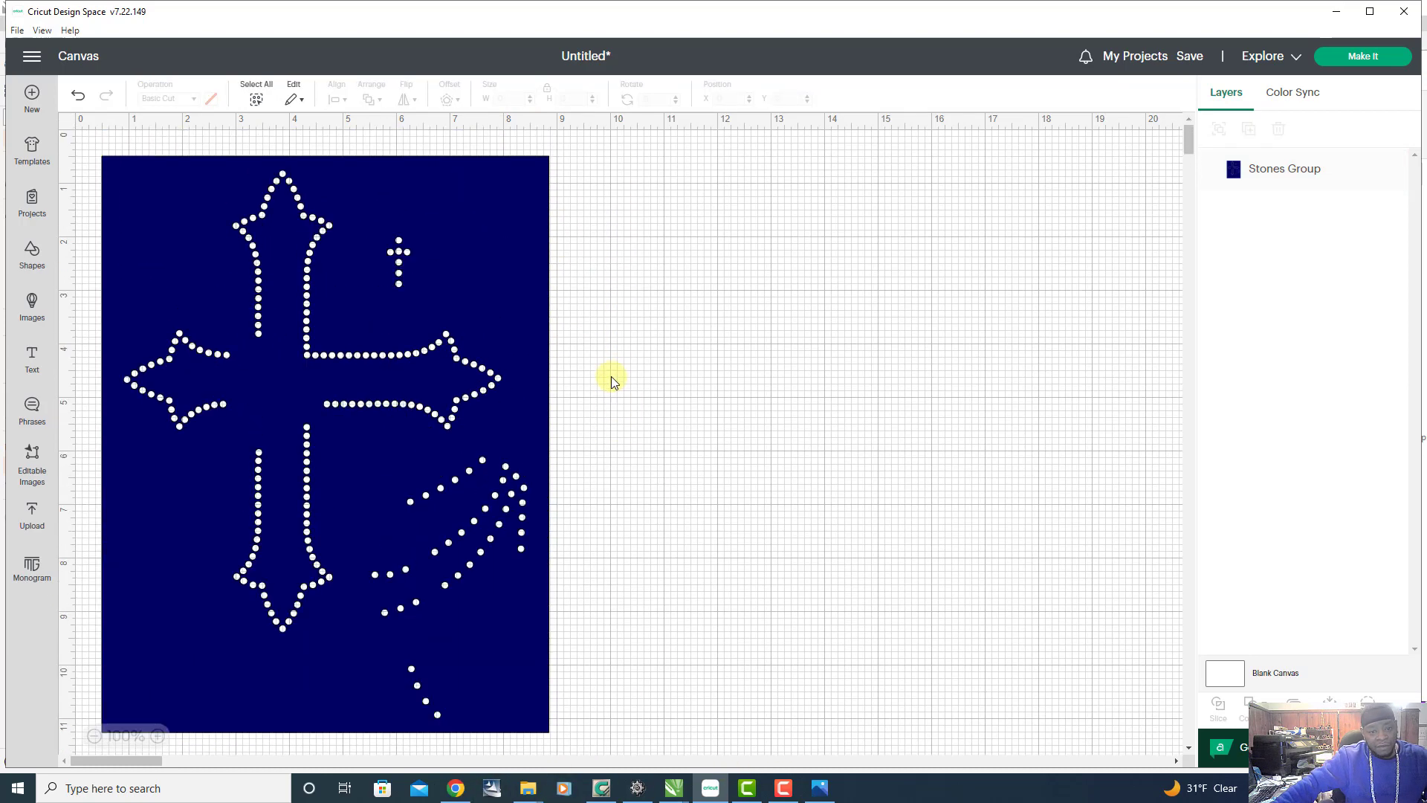
# Recheck the guide, re-enter 8.354 in as the Stones Group width, and preview the image on the cutting mat
pyautogui.click(465, 312)
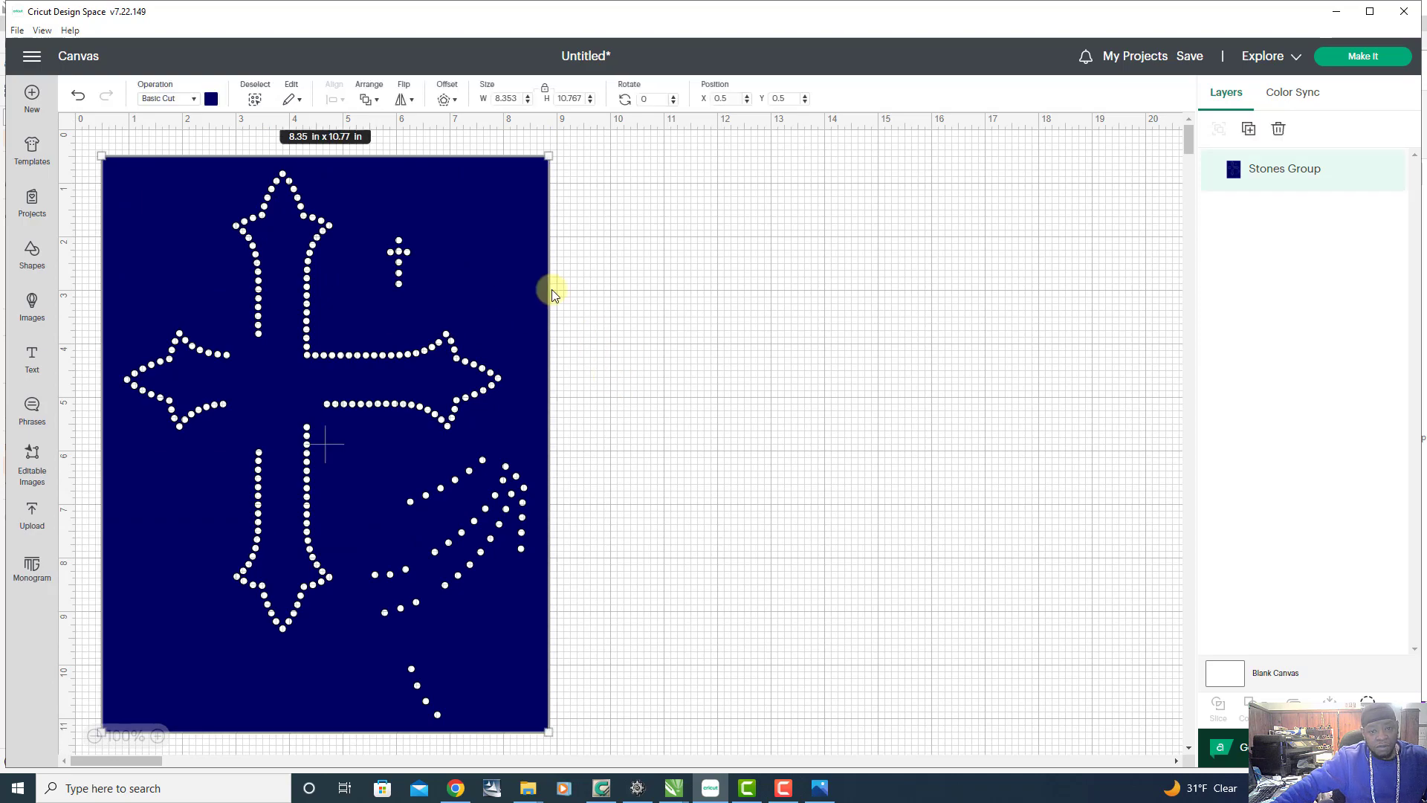
pyautogui.click(820, 788)
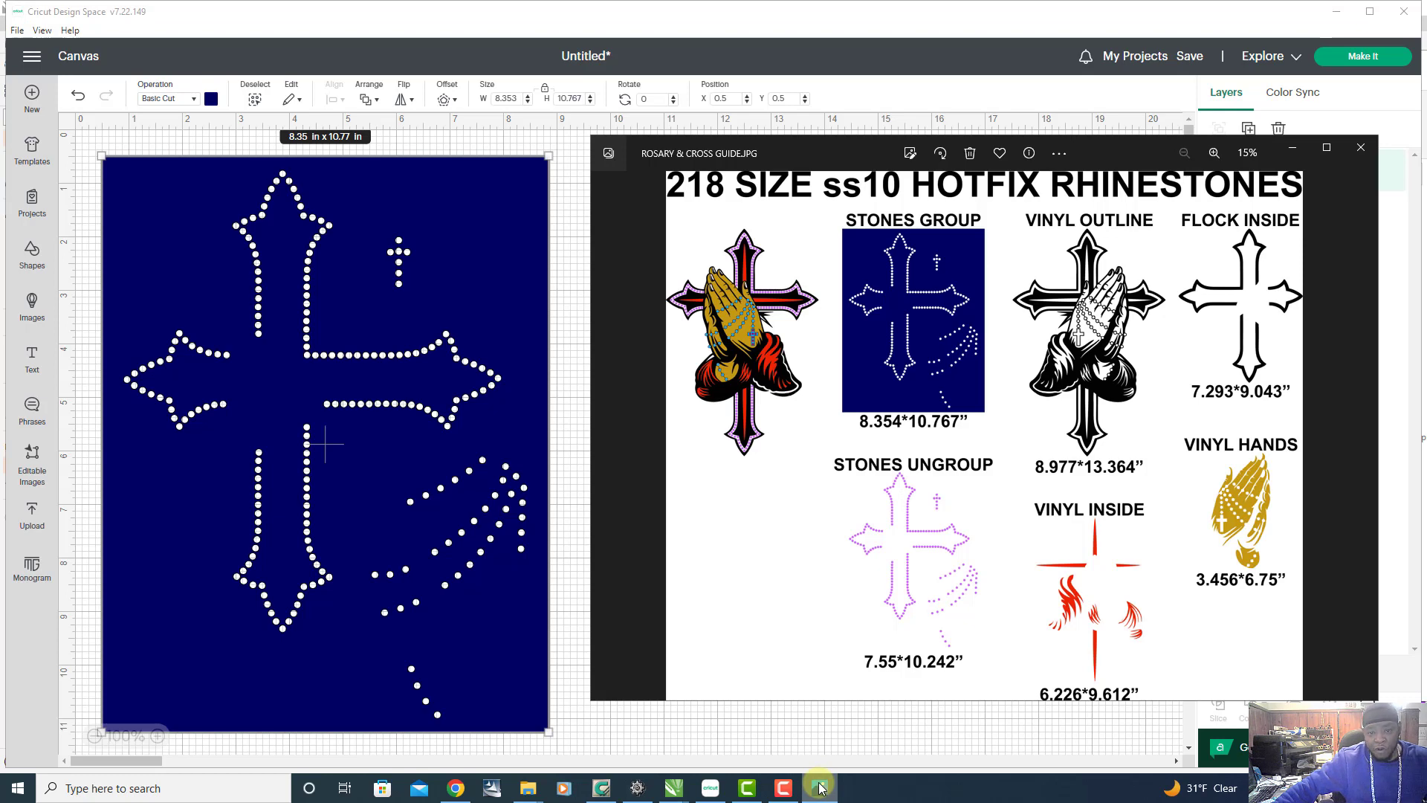
pyautogui.click(547, 92)
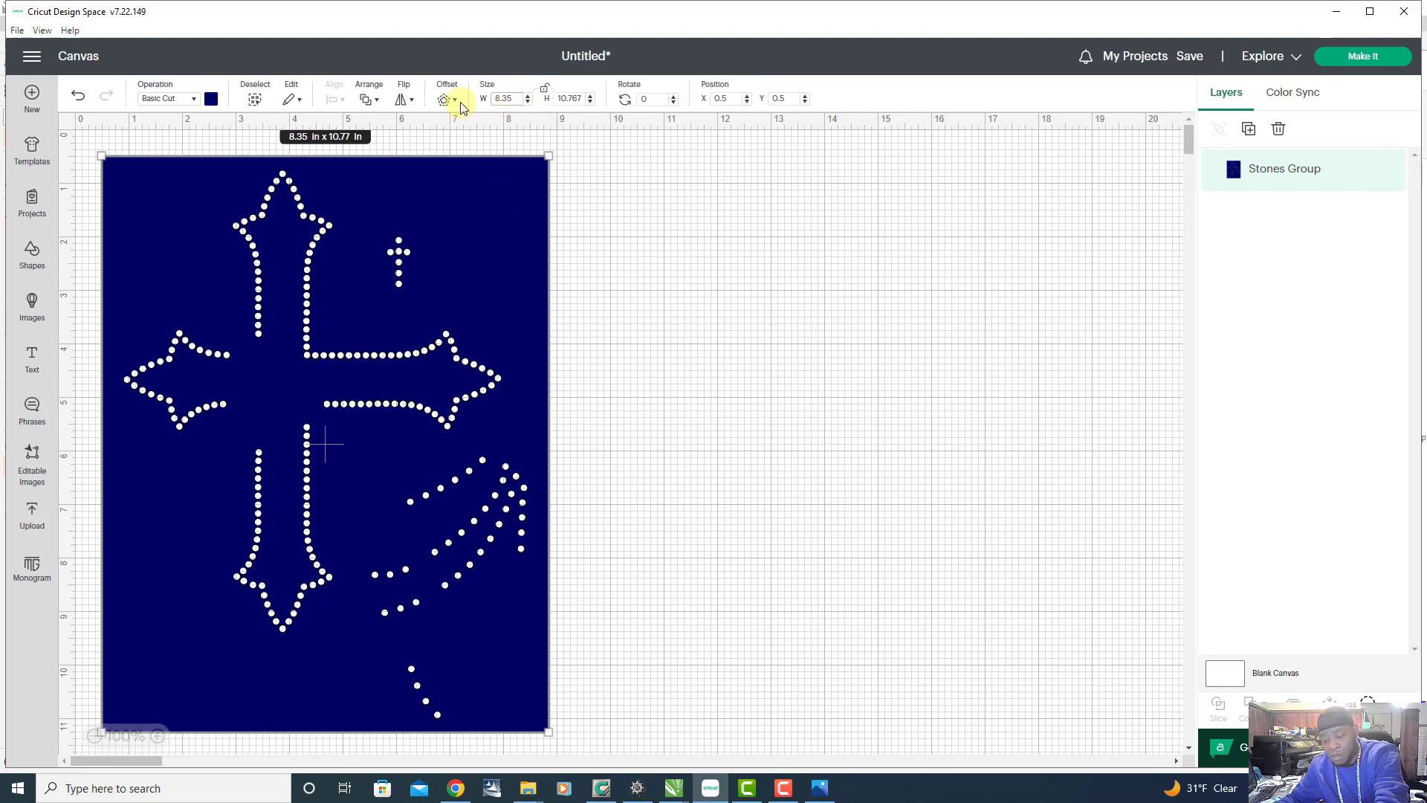
pyautogui.write('4')
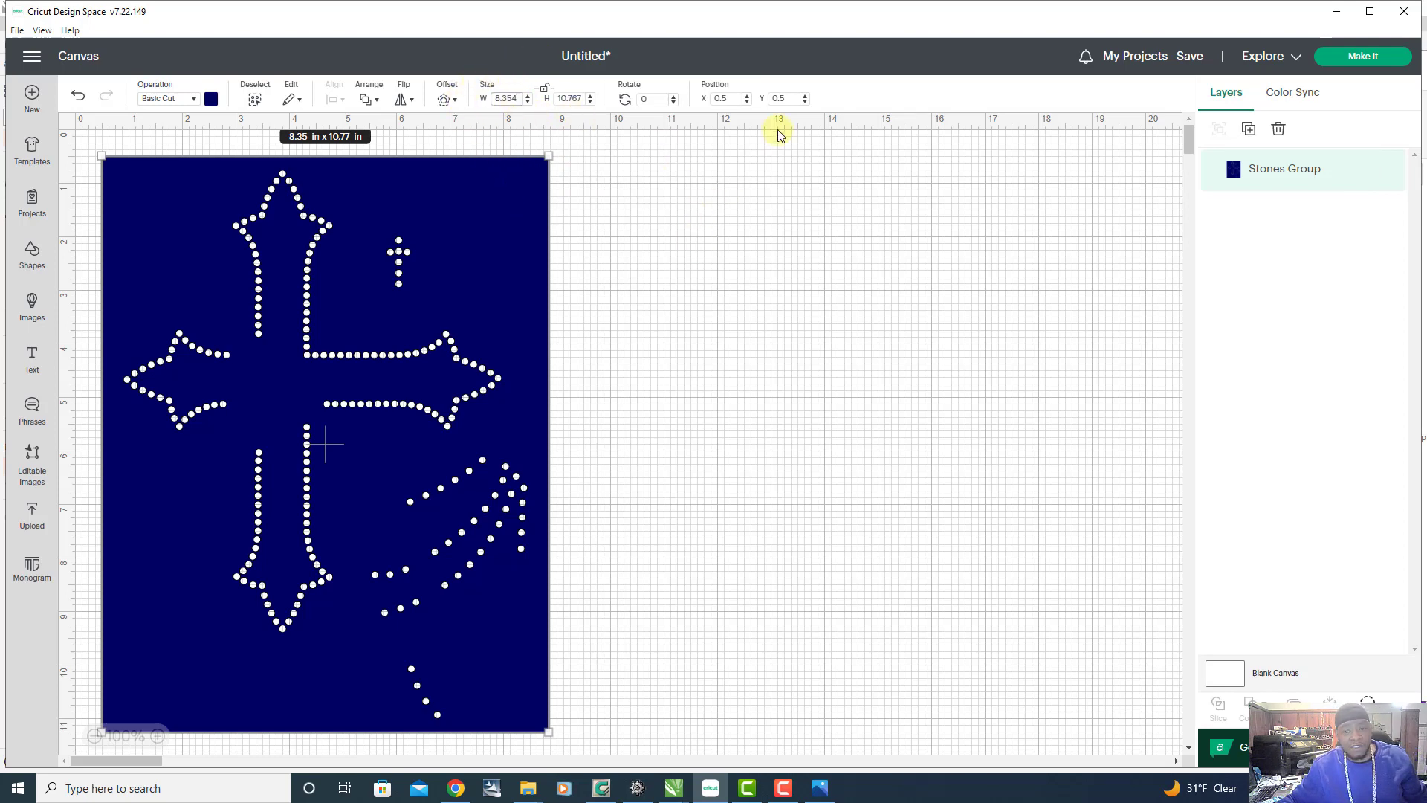
pyautogui.click(667, 345)
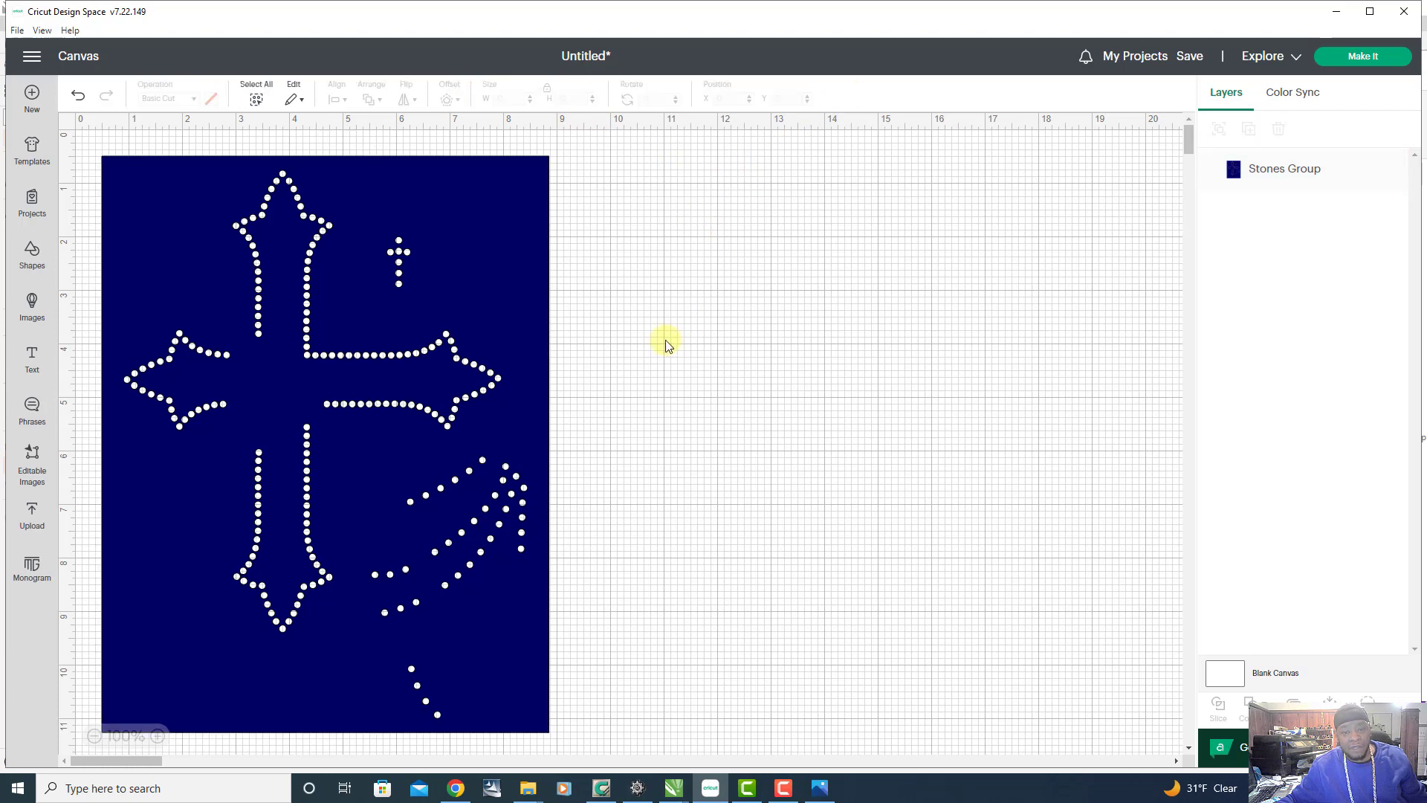
pyautogui.click(532, 279)
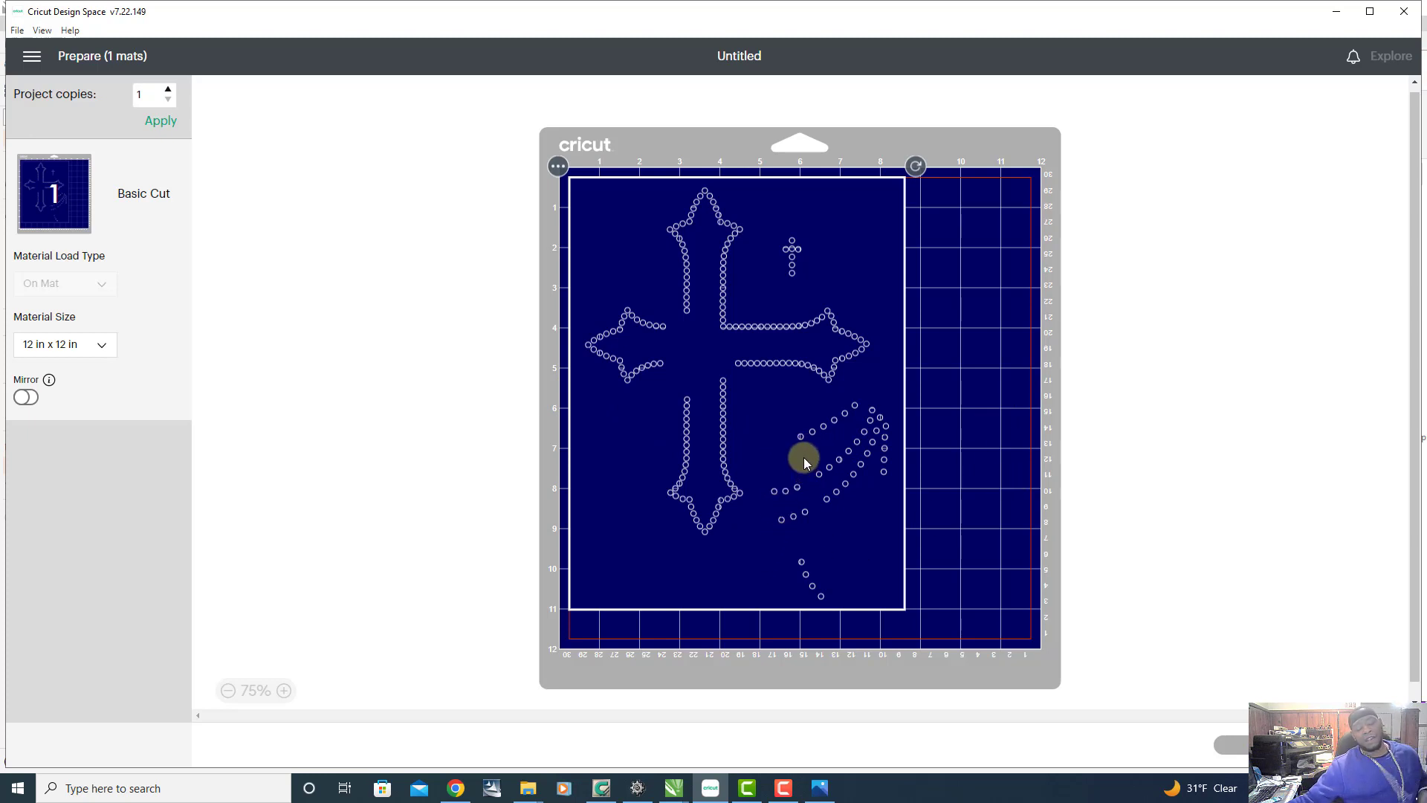
# Finish viewing the Stones Group on the cutting mat and return to the canvas
pyautogui.scroll(1, 805, 430)
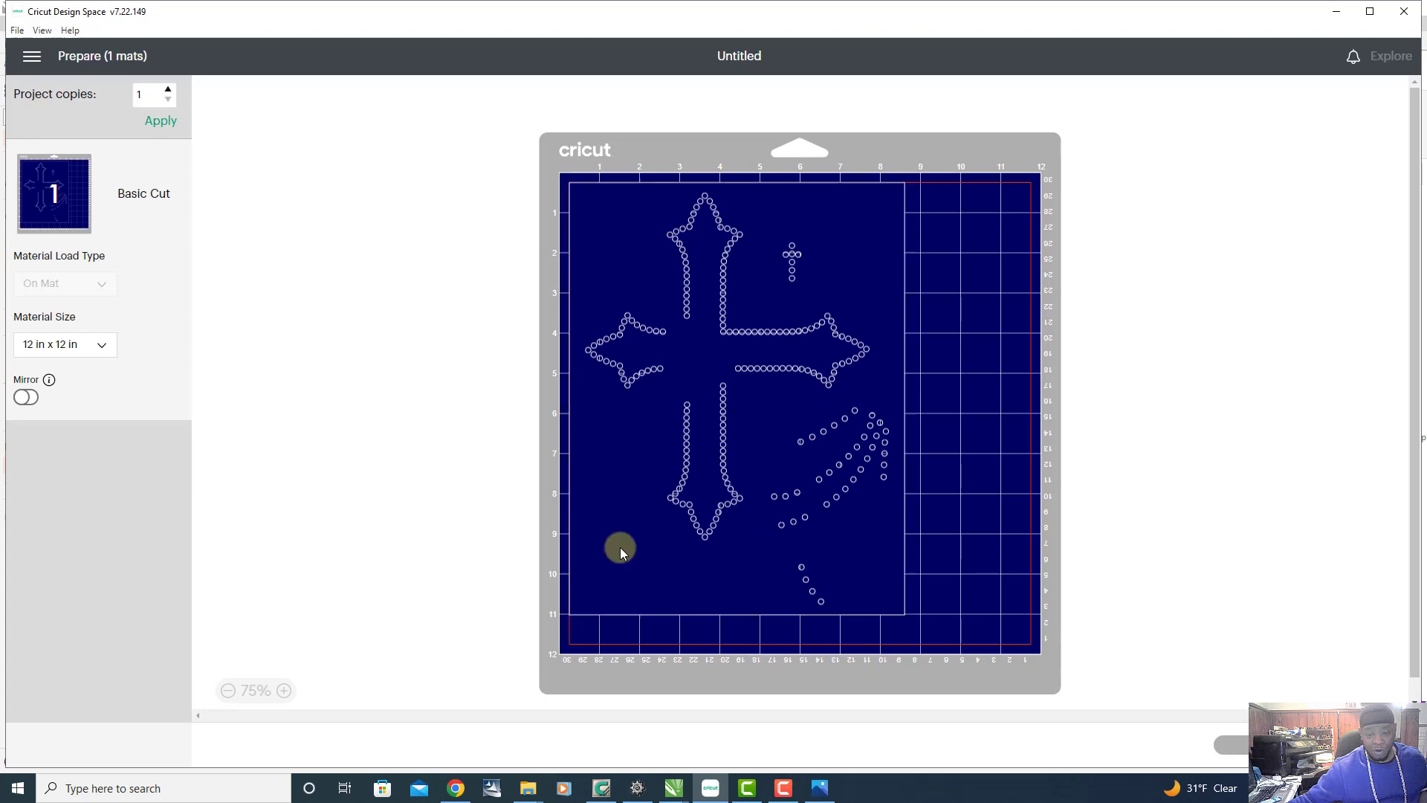
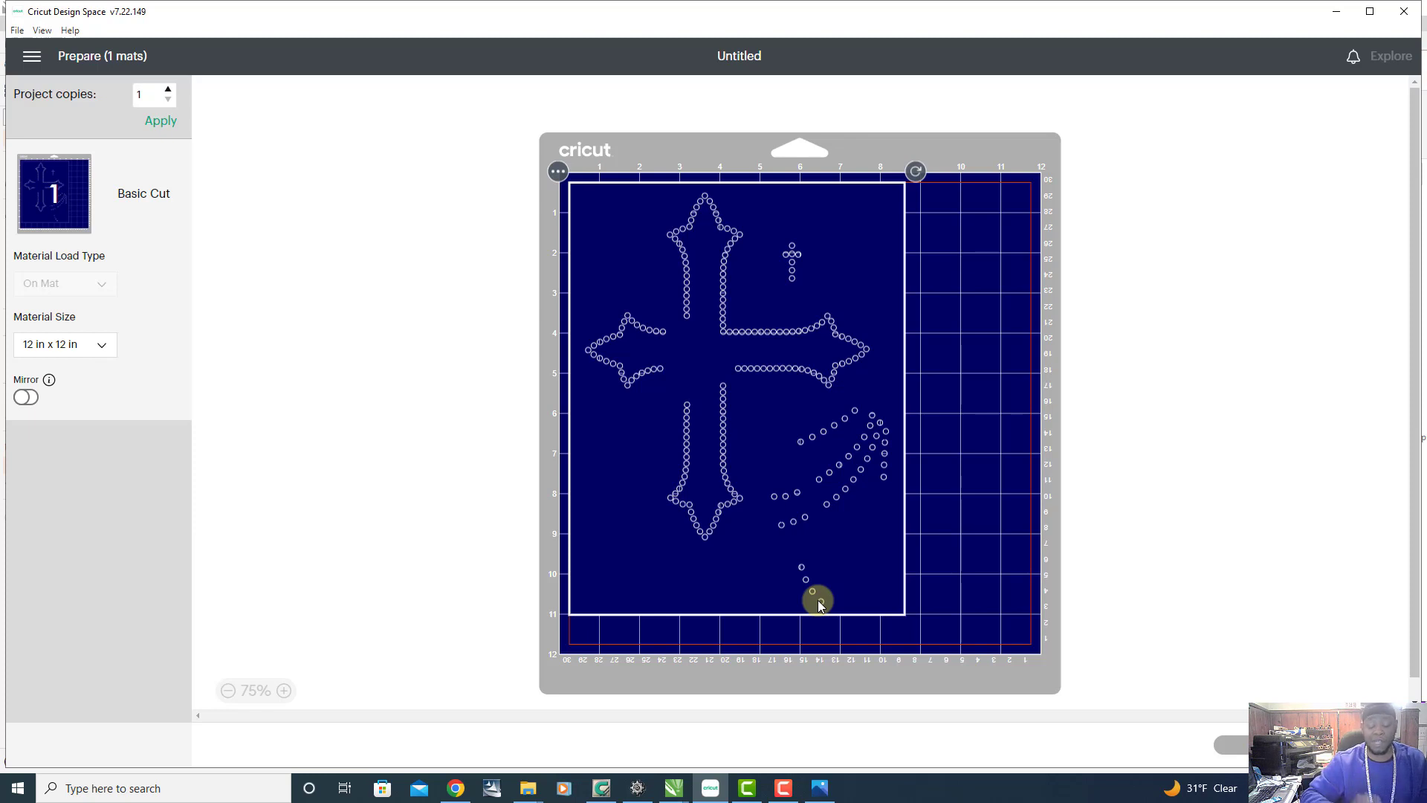
pyautogui.click(1241, 736)
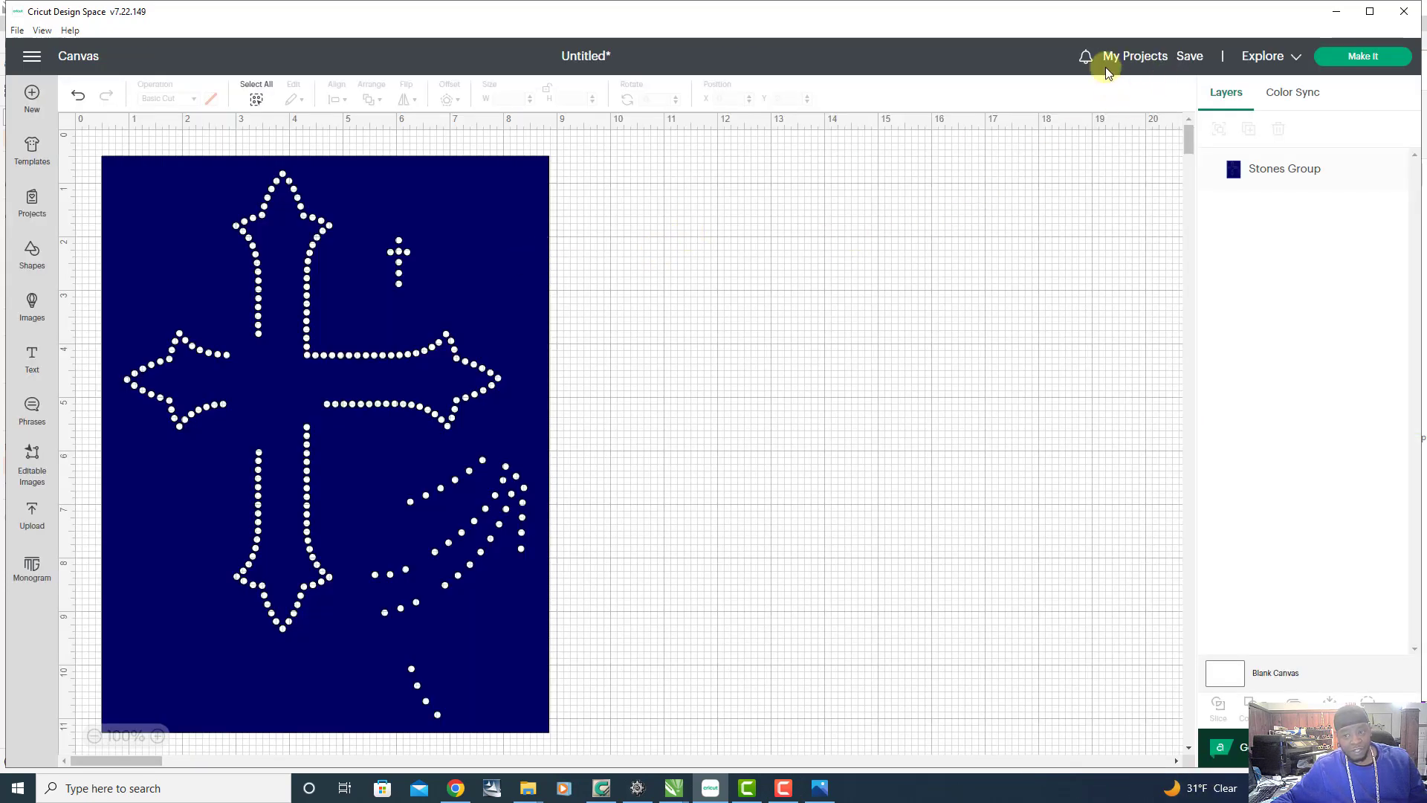
# Switch to File Explorer, search TEMPLATES FOR SALE for ROSARY & CROSS, and look through the matching folder
pyautogui.rightClick(527, 791)
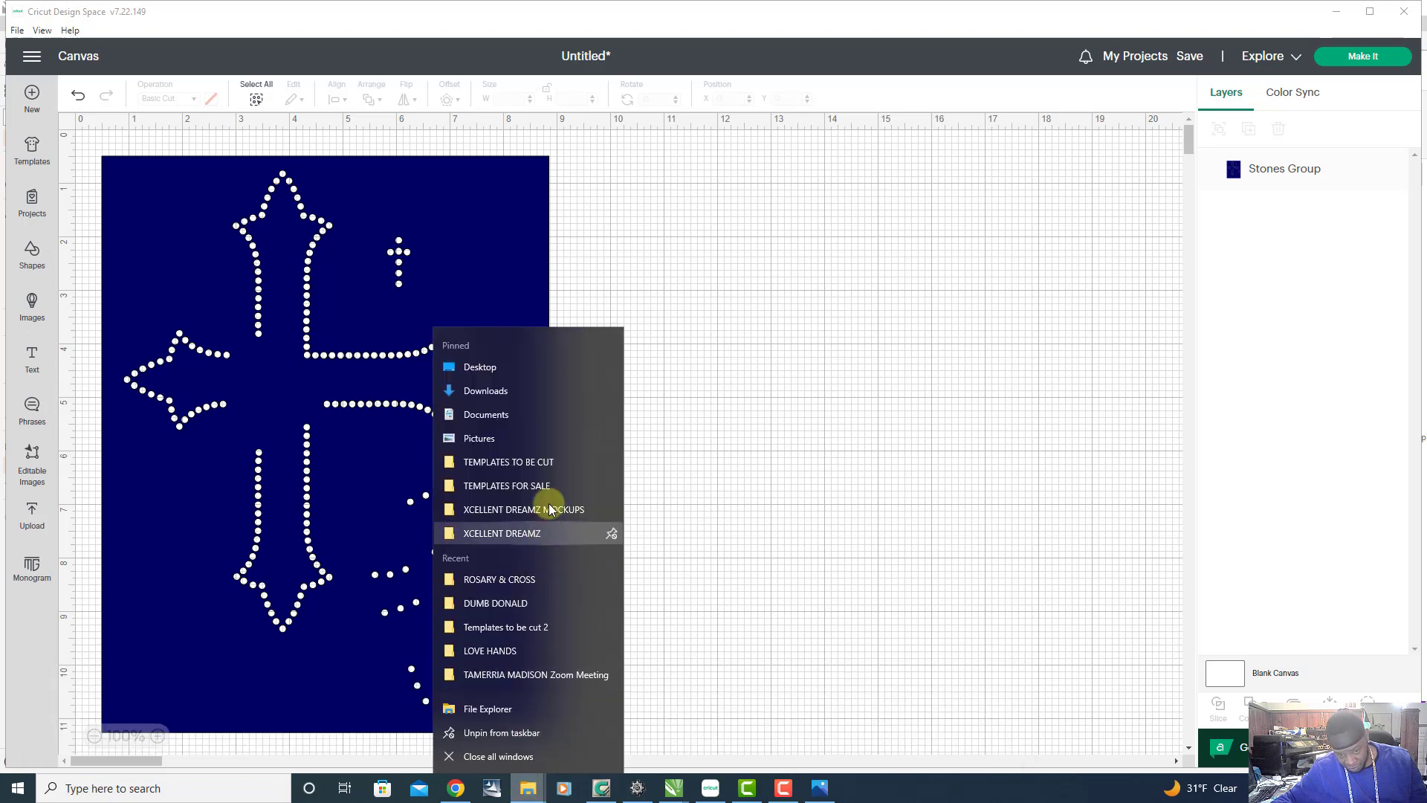
pyautogui.click(507, 485)
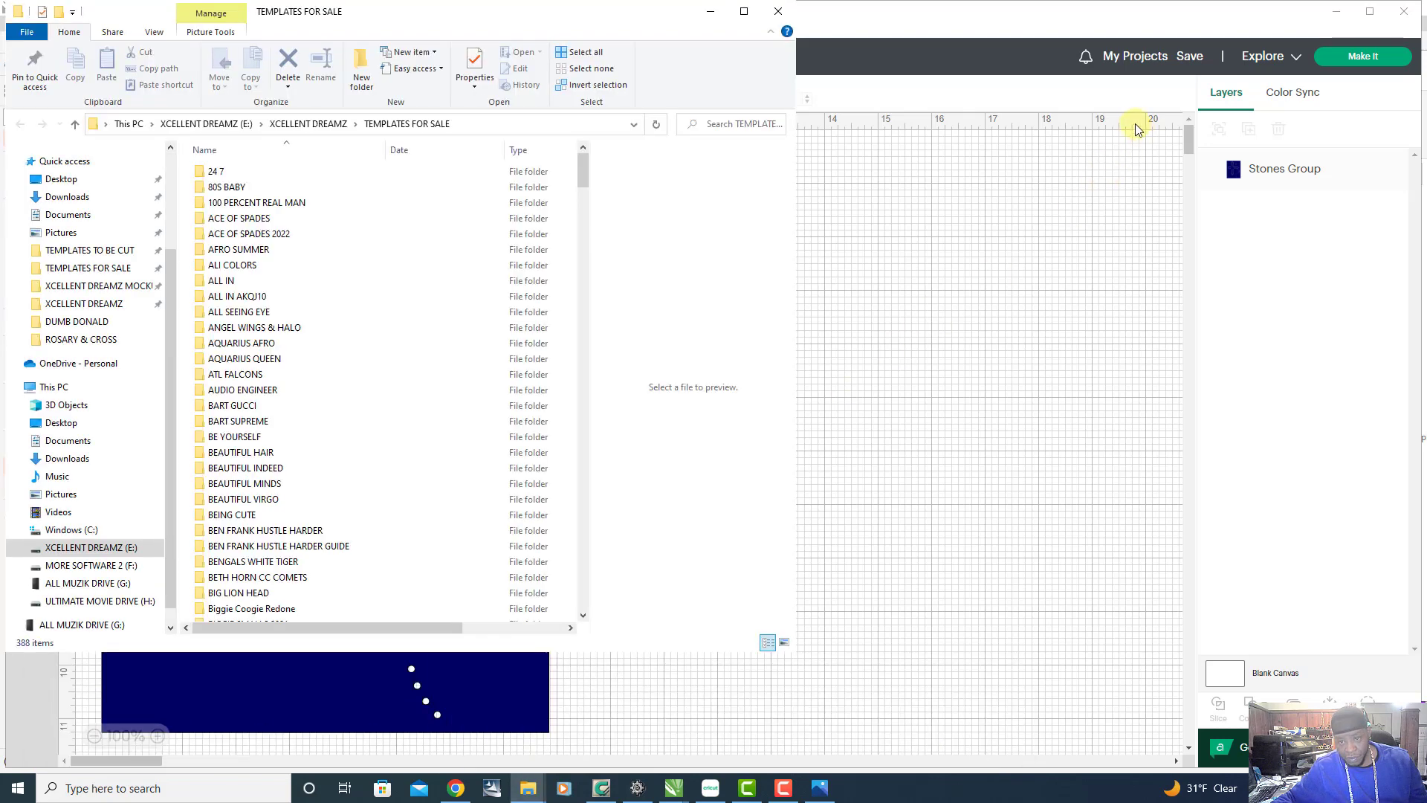
pyautogui.write('RO')
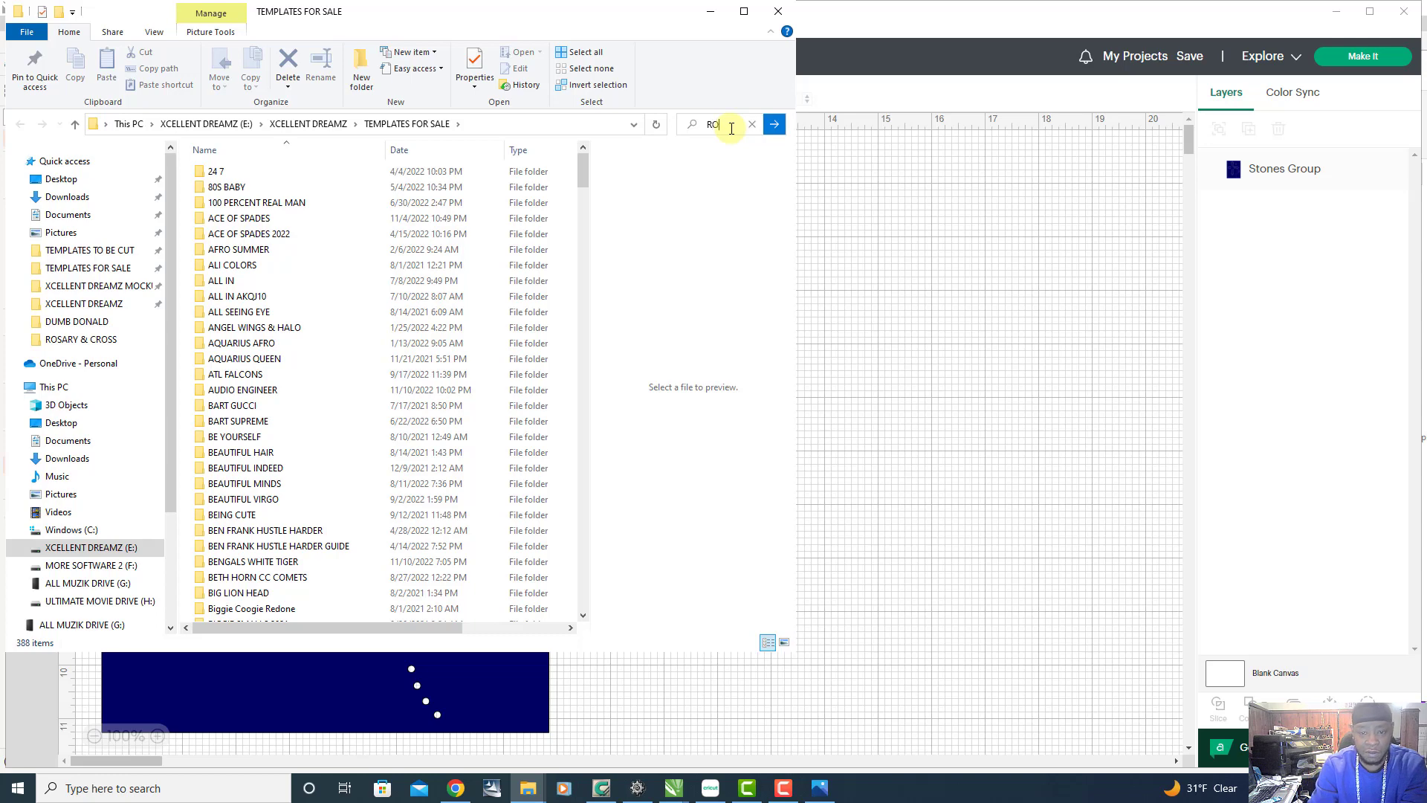
pyautogui.write('SARY')
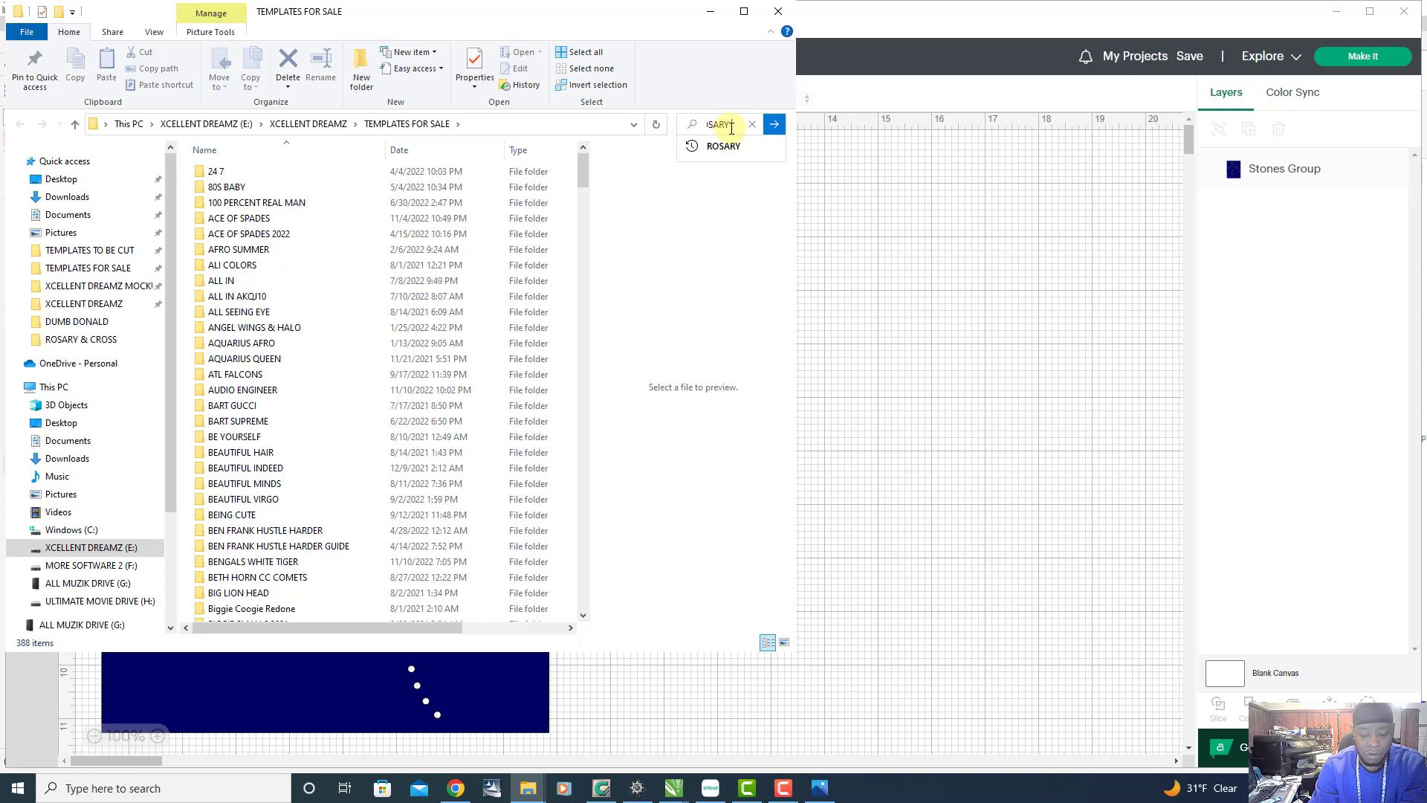
pyautogui.press('Return')
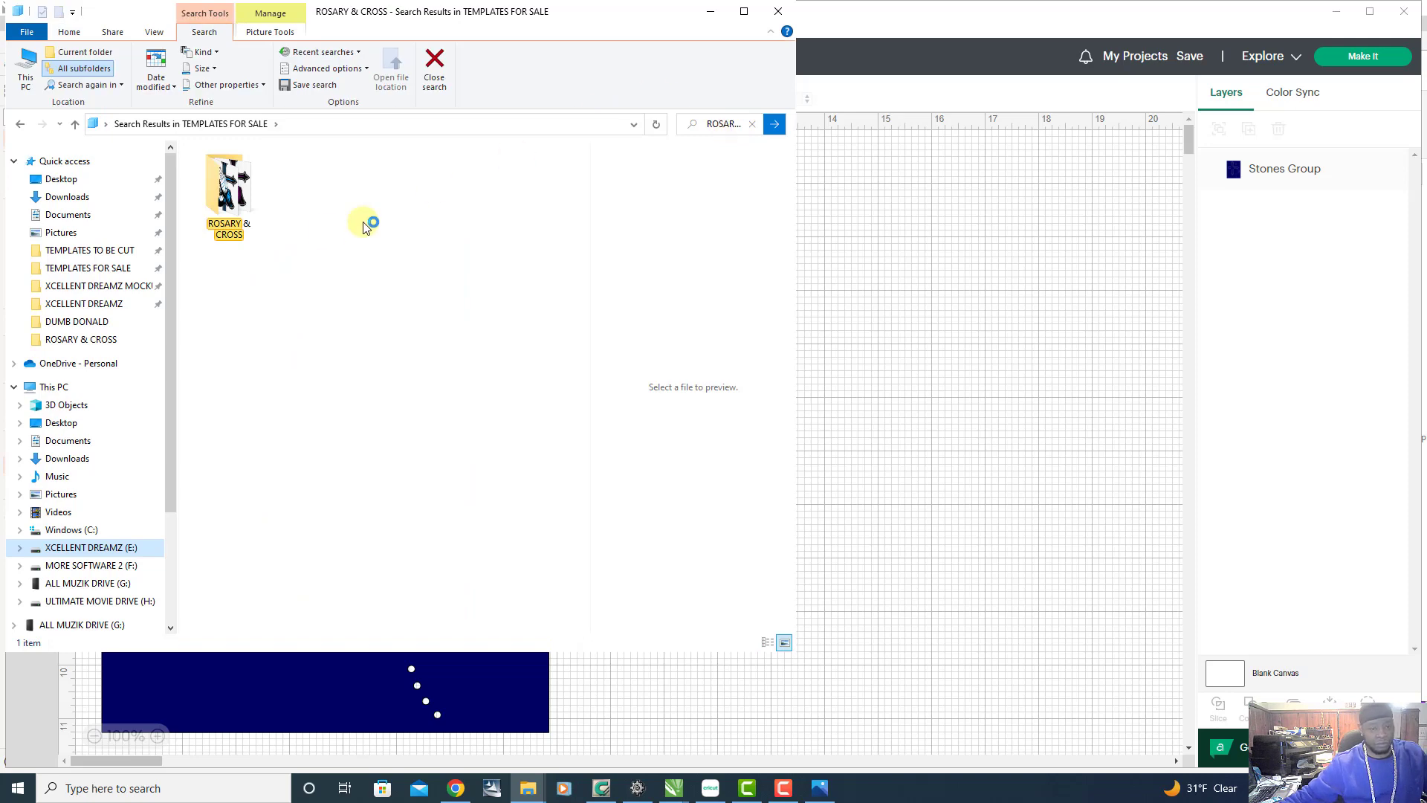
pyautogui.doubleClick(230, 196)
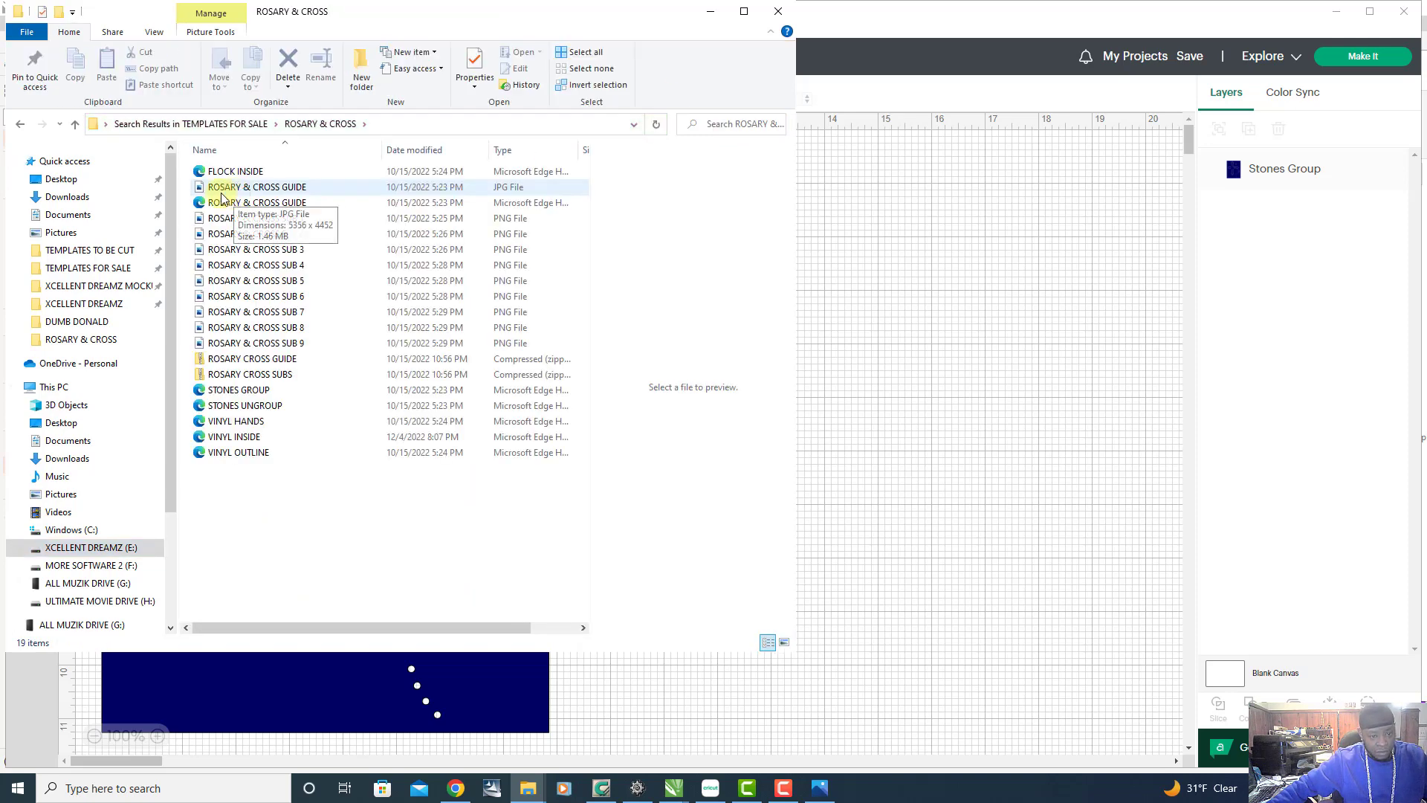
pyautogui.click(75, 125)
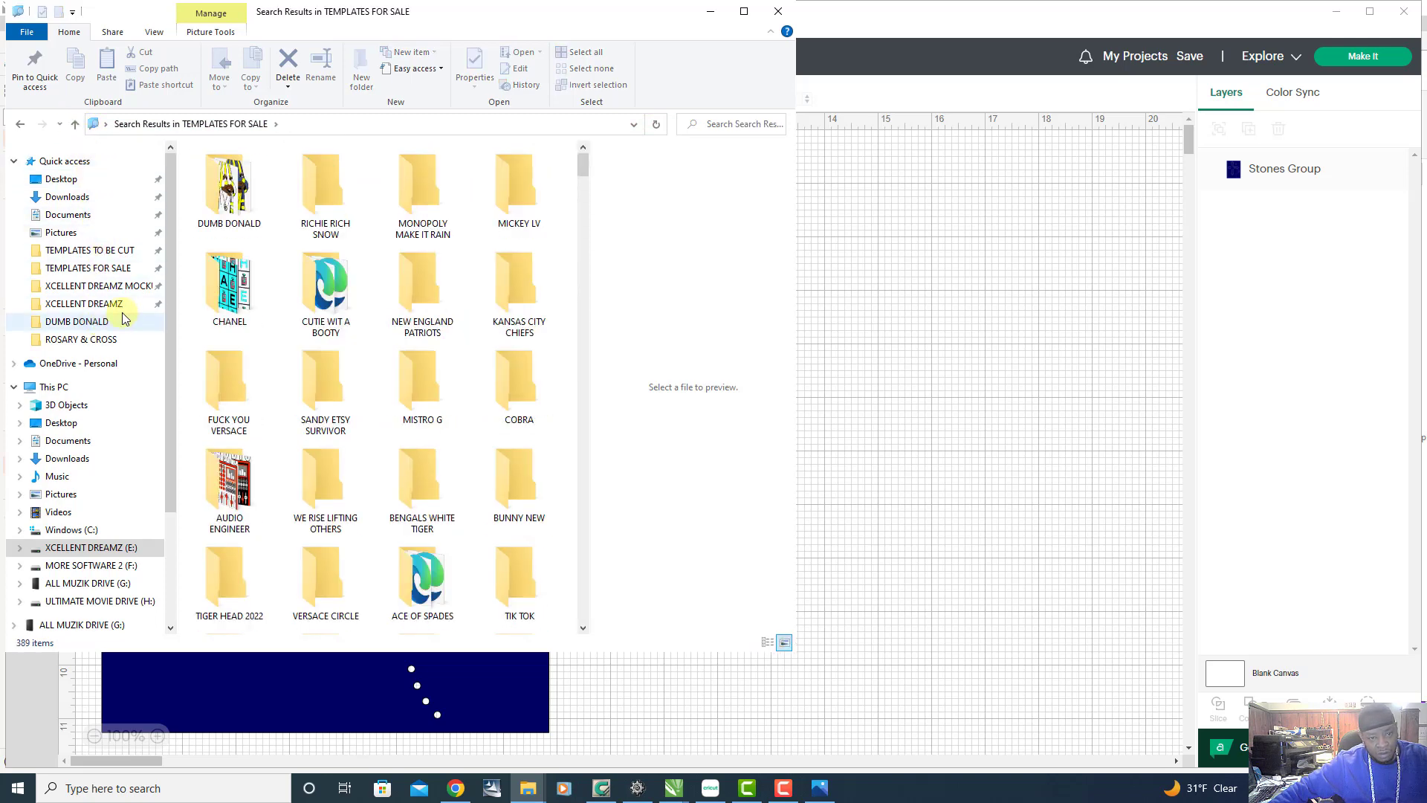
# Search the XCELLENT DREAMZ MOCKUPS folder for ROSARY and open ROSARY & CROSS.PNG in the image viewer
pyautogui.click(138, 286)
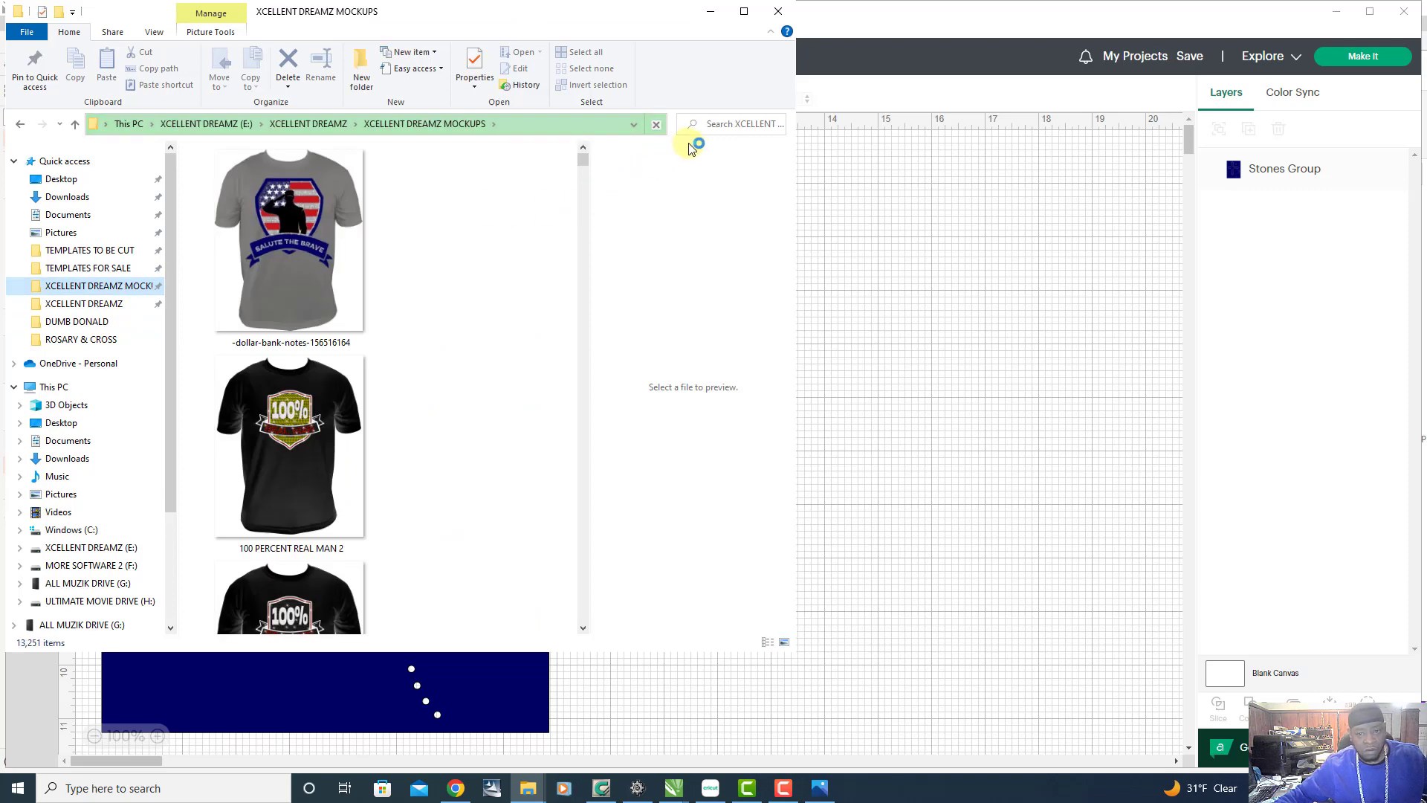
pyautogui.click(712, 127)
pyautogui.write('ROSARY')
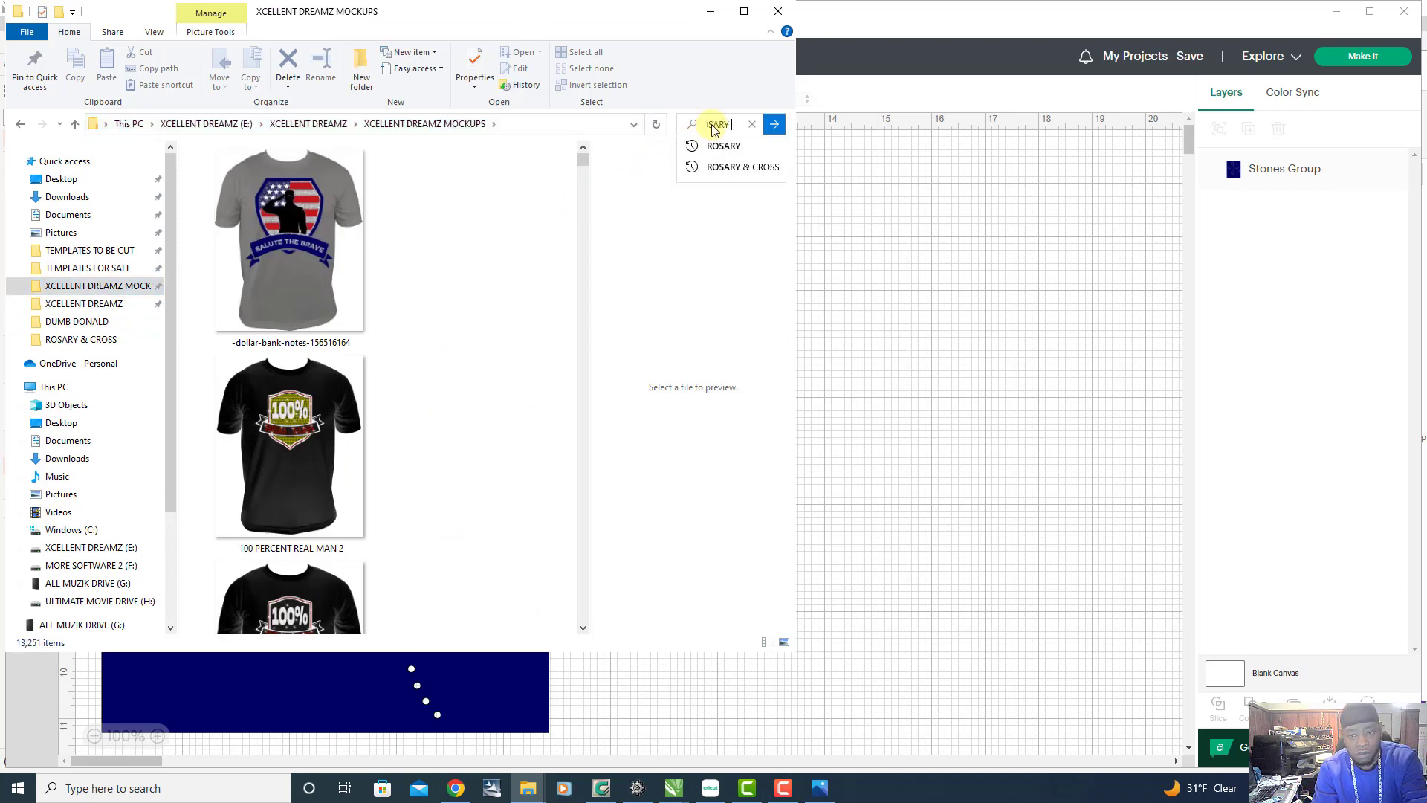
pyautogui.press('Return')
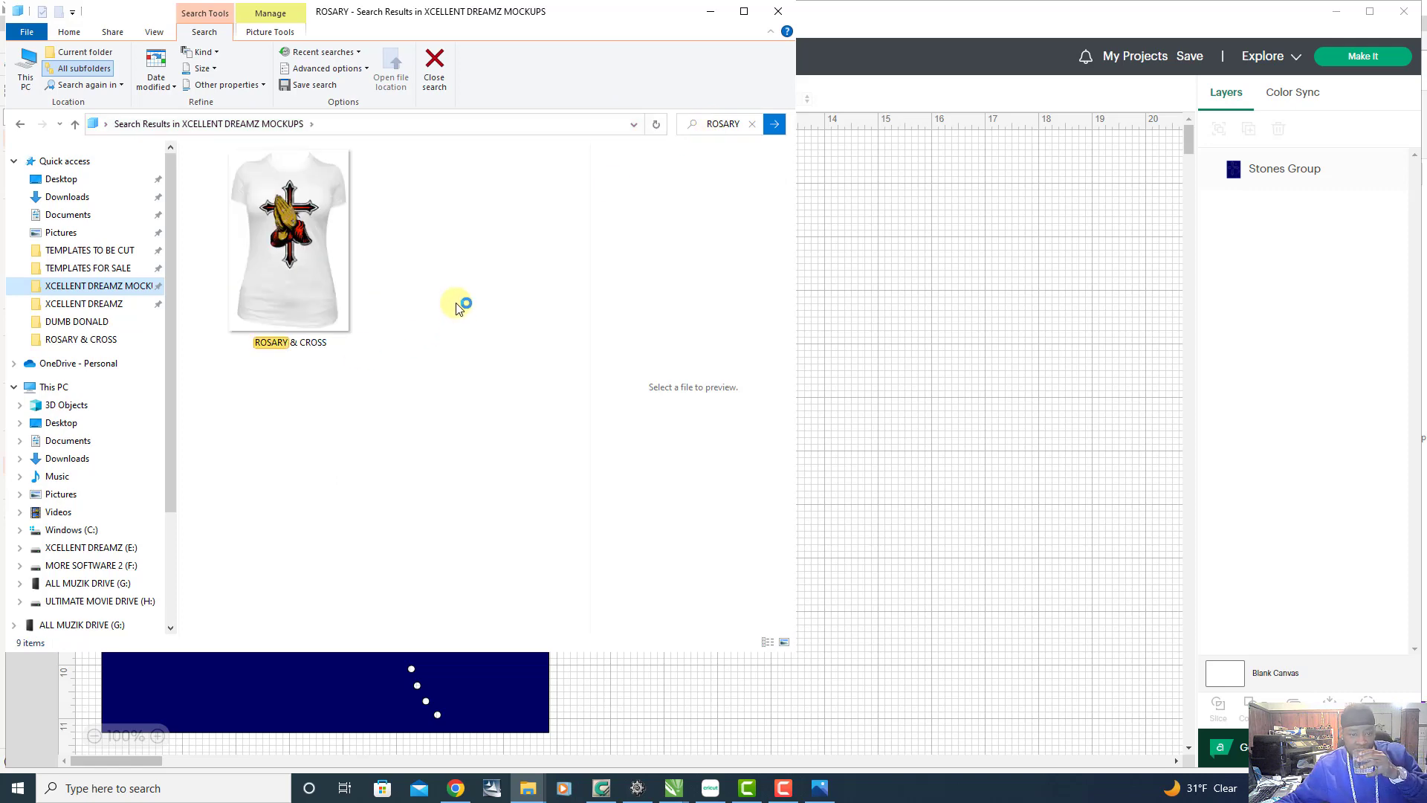
pyautogui.click(312, 205)
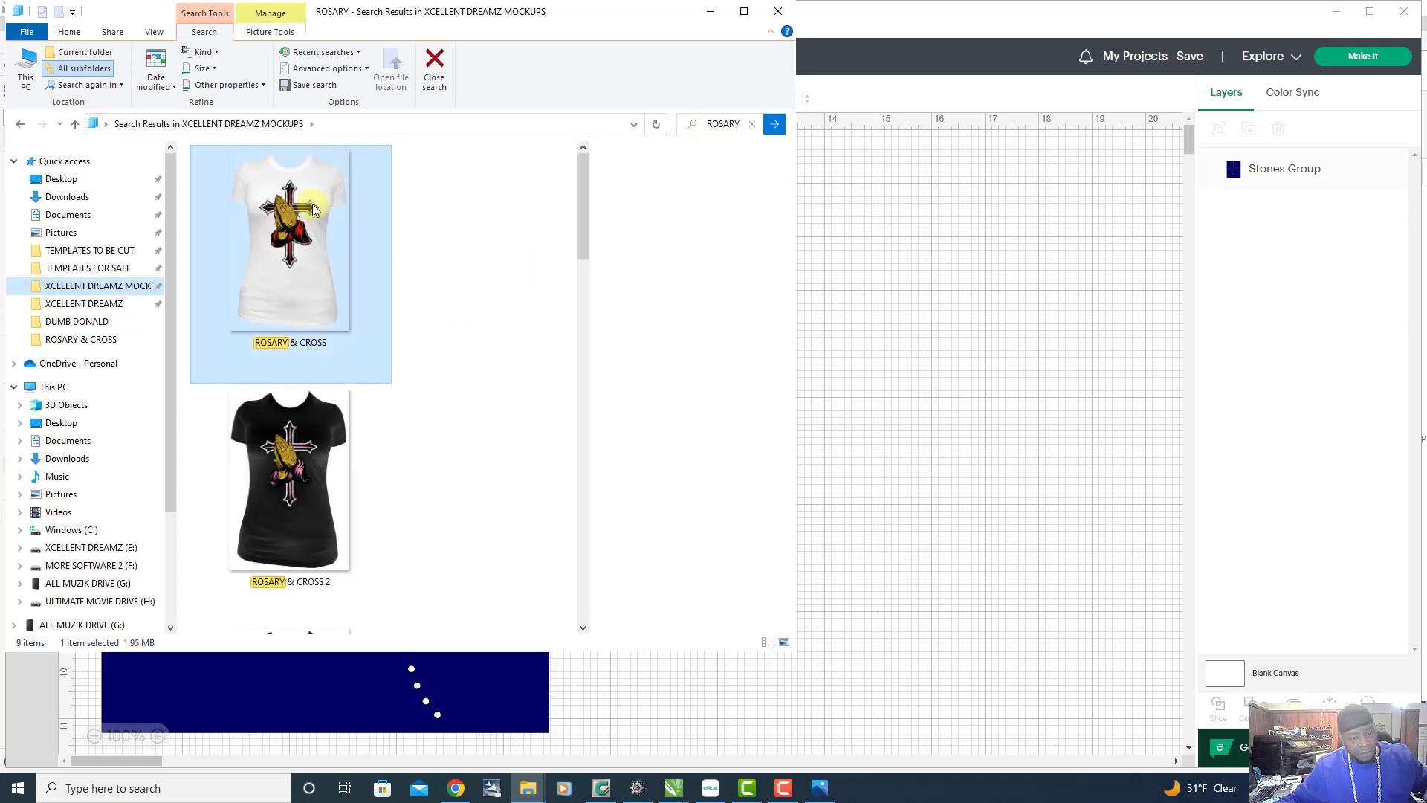
pyautogui.doubleClick(313, 204)
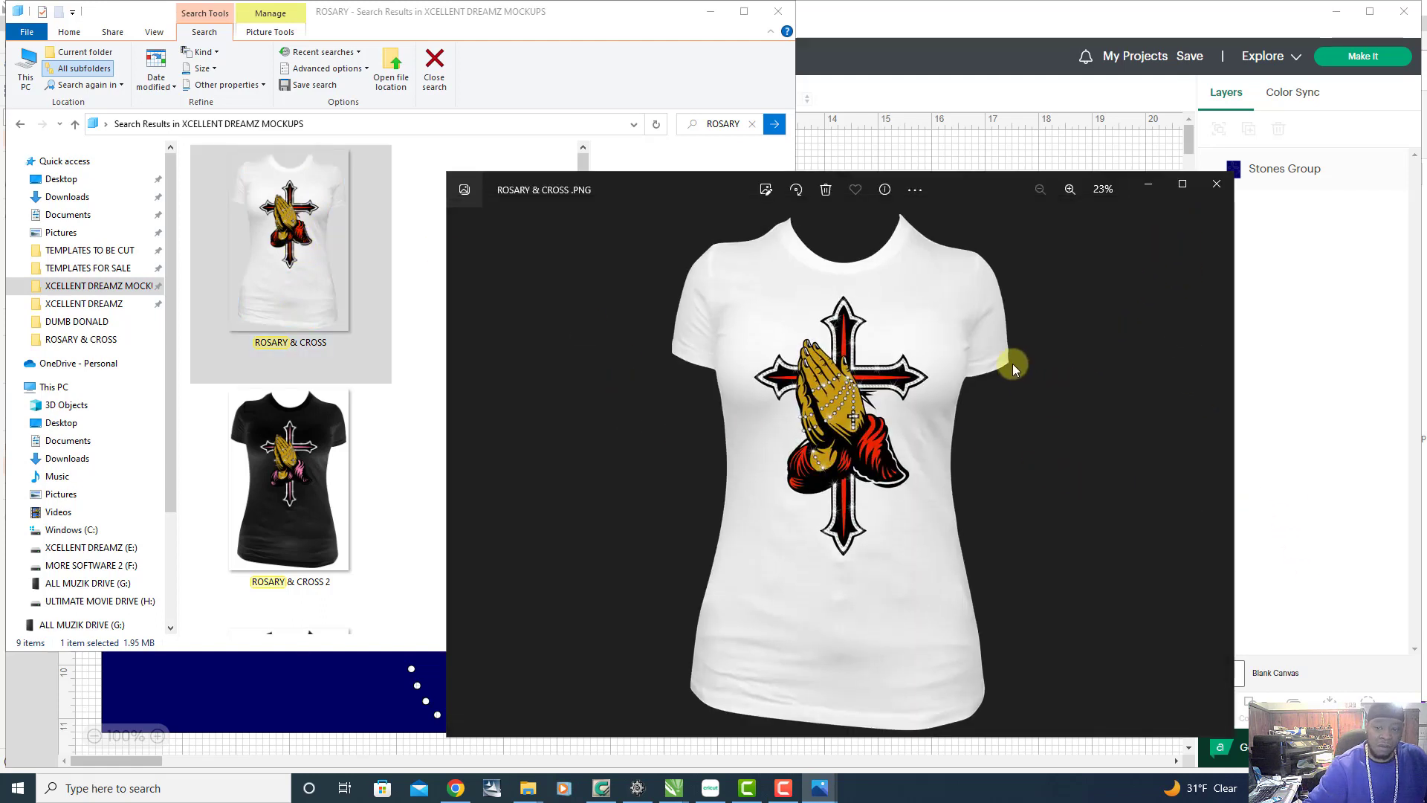
# View the ROSARY & CROSS 2, 7 and 8 shirt mockups from the search results
pyautogui.scroll(-1, 168, 392)
pyautogui.click(323, 502)
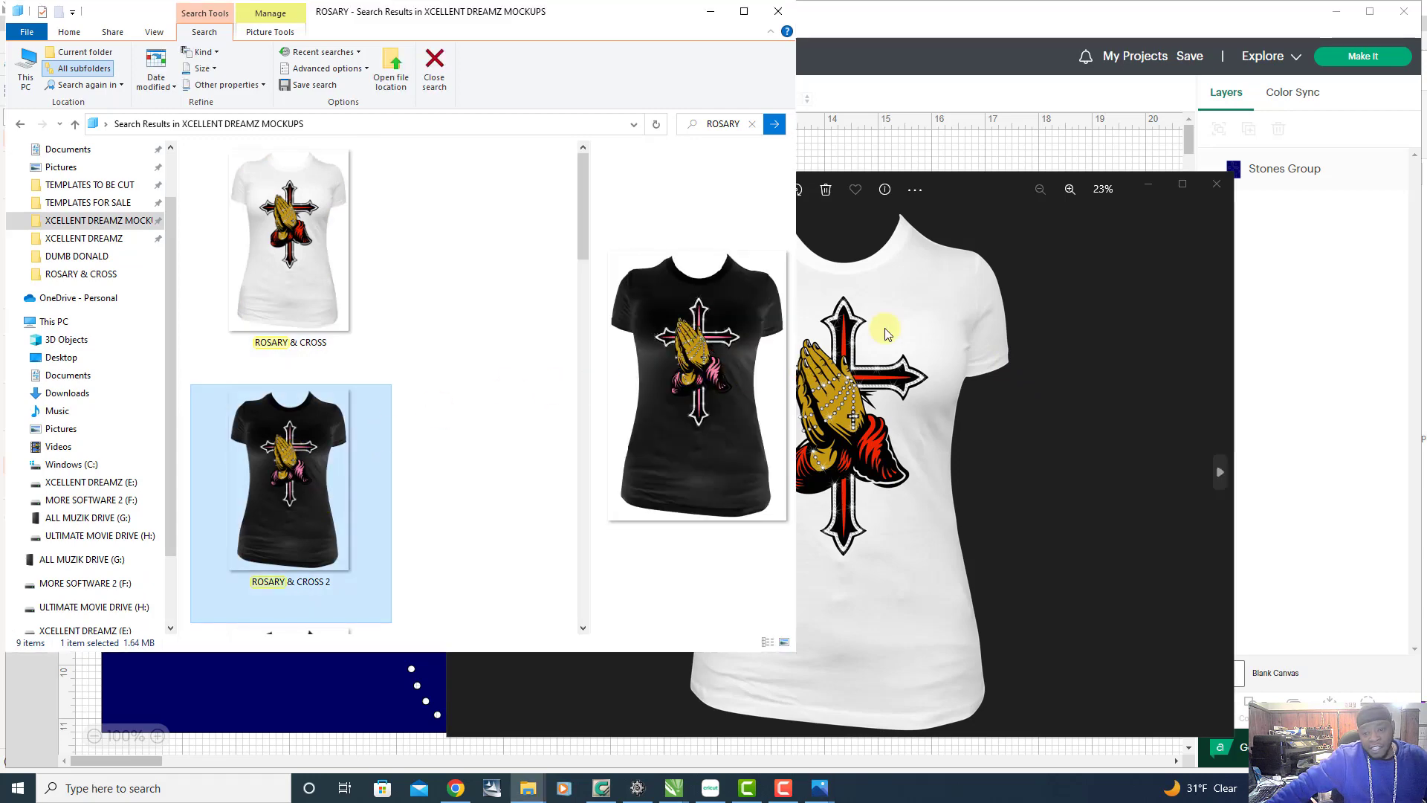
pyautogui.click(1077, 179)
pyautogui.doubleClick(288, 457)
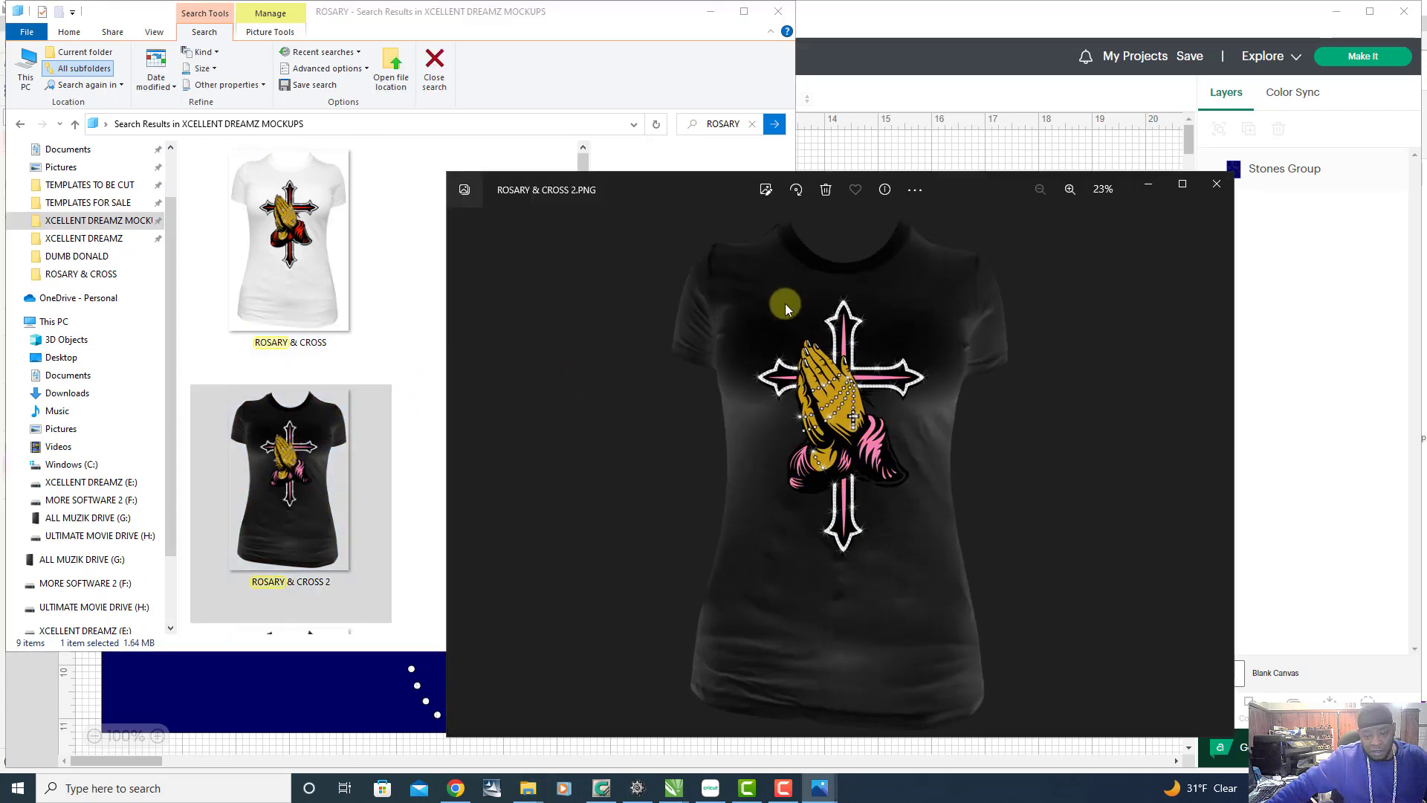
pyautogui.scroll(-10, 328, 335)
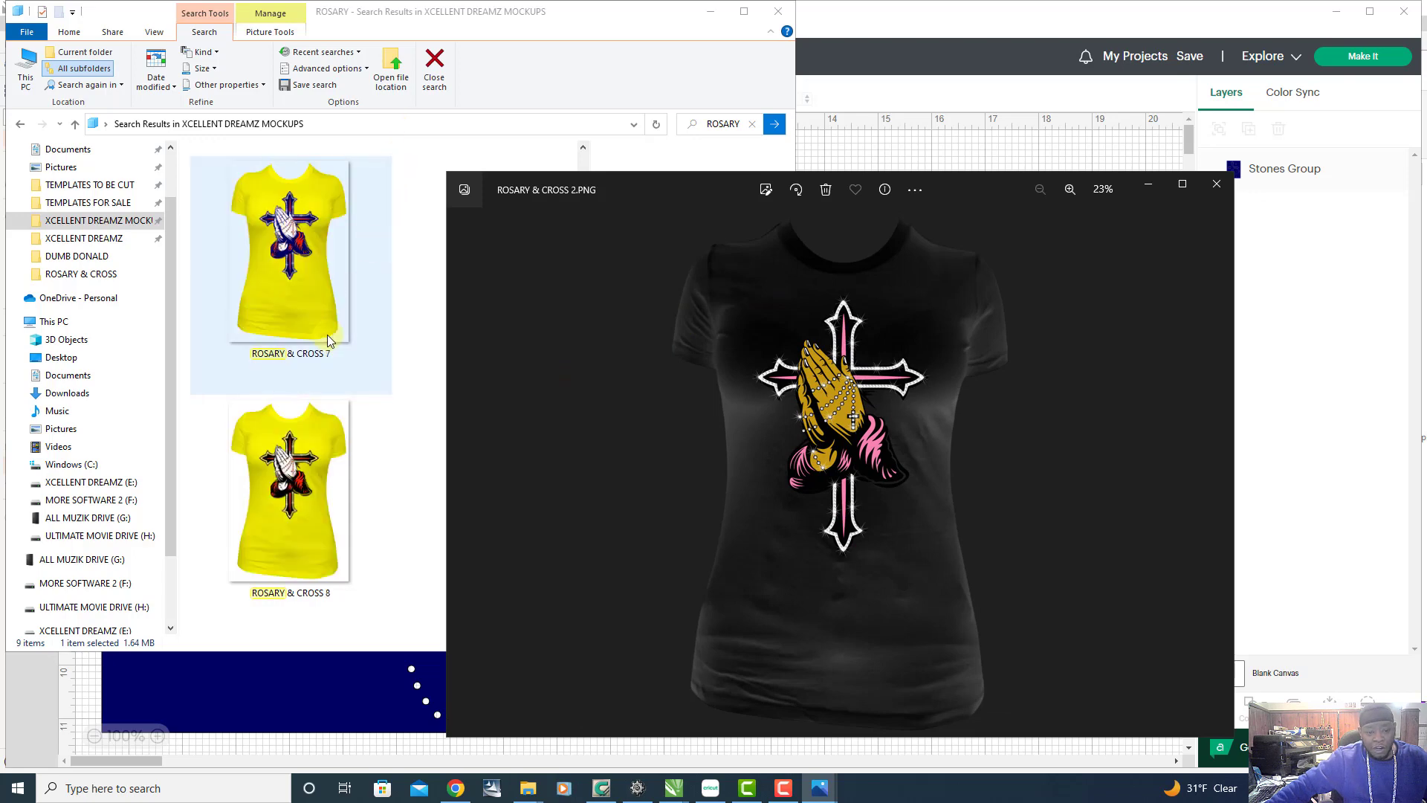
pyautogui.click(285, 246)
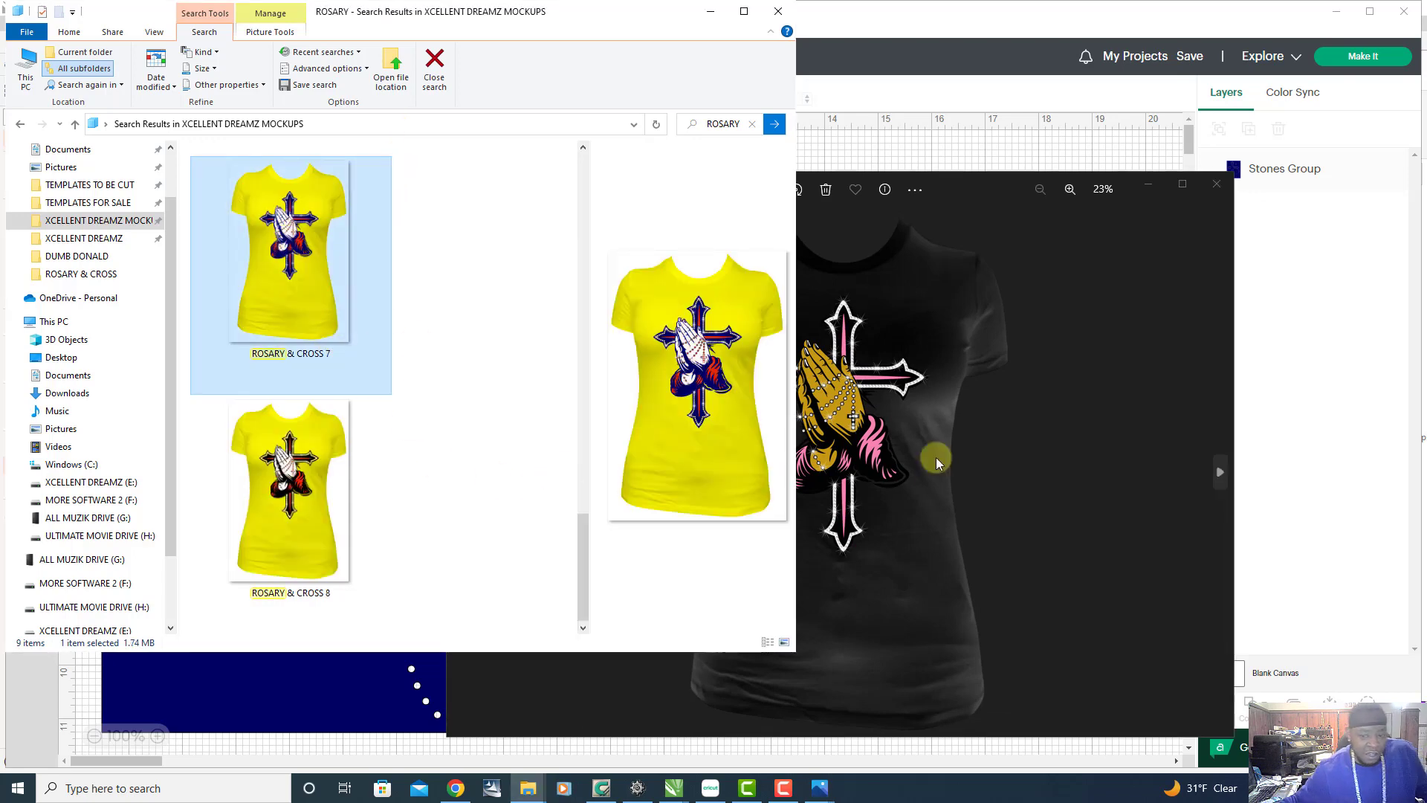
pyautogui.click(818, 444)
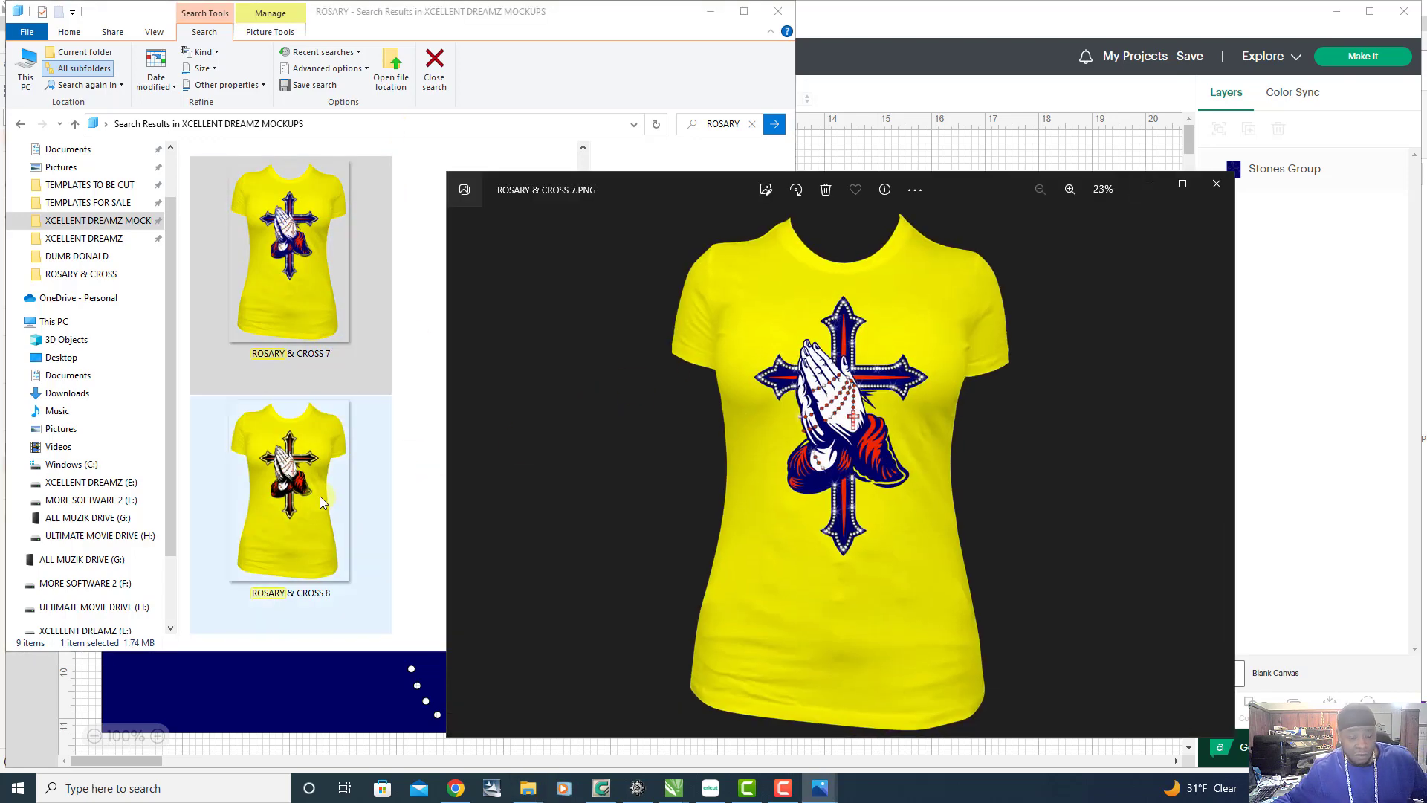
pyautogui.click(328, 480)
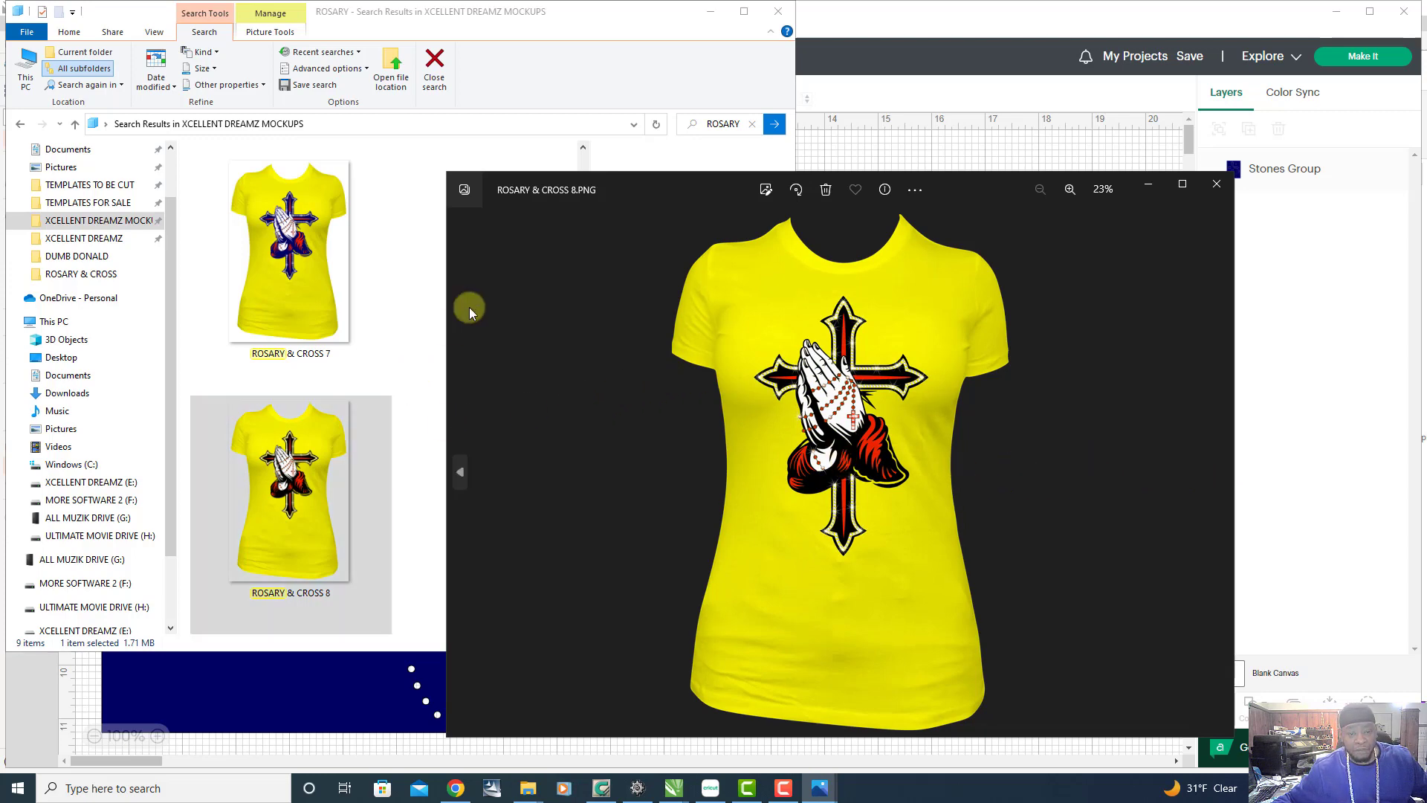
# Browse the shirt mockups back to ROSARY & CROSS.PNG and forward again to ROSARY & CROSS 8.PNG
pyautogui.click(459, 470)
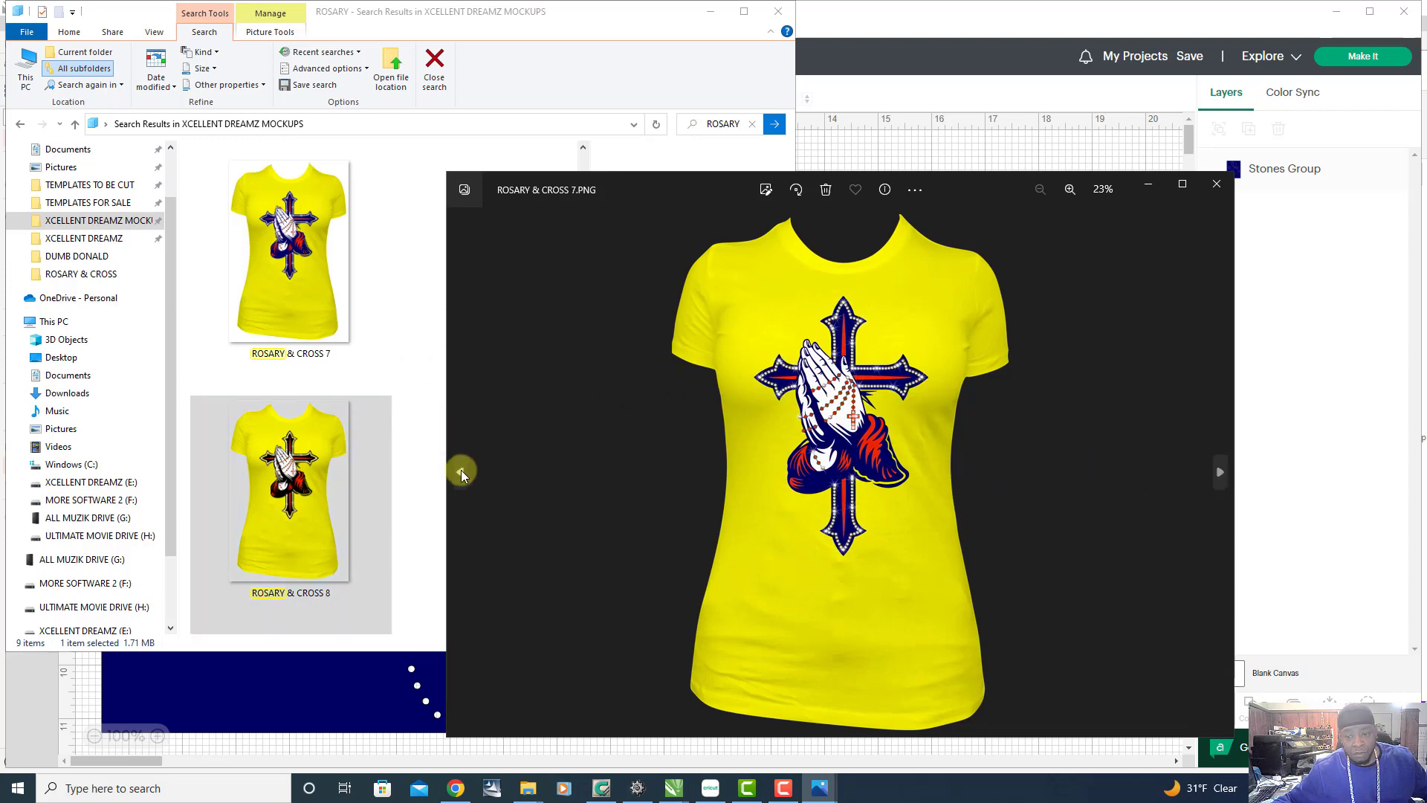
pyautogui.click(461, 470)
pyautogui.click(462, 469)
pyautogui.click(462, 471)
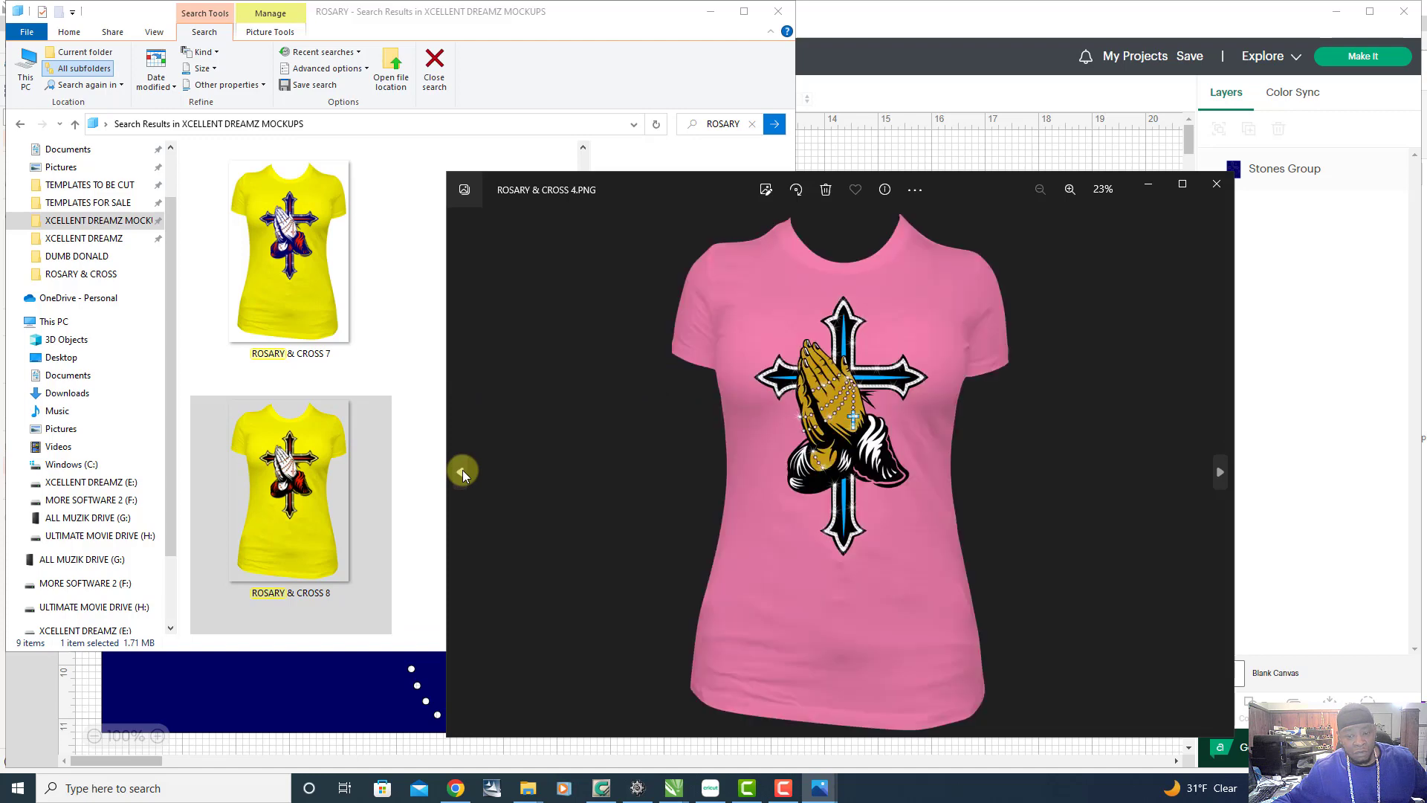
pyautogui.click(462, 471)
pyautogui.click(462, 470)
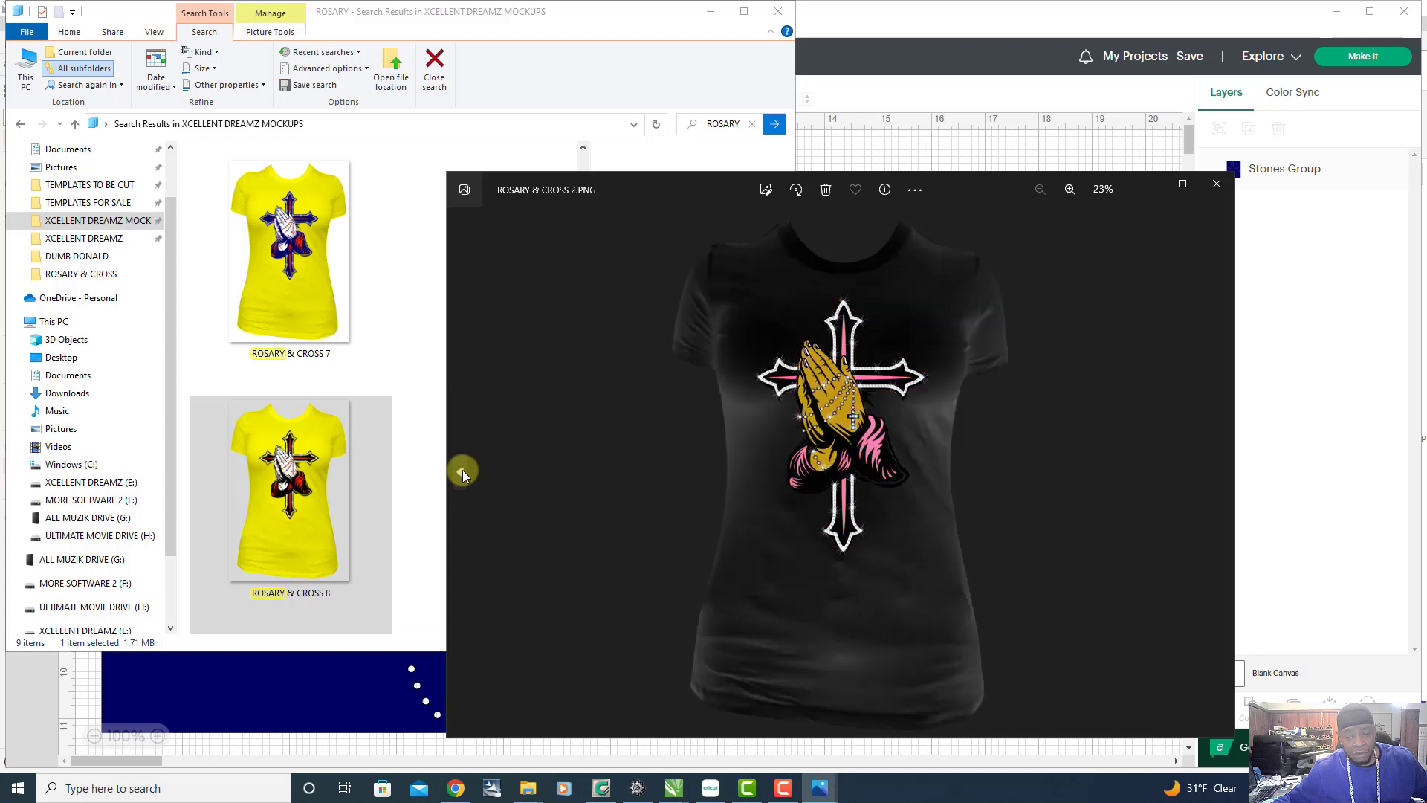
pyautogui.click(461, 470)
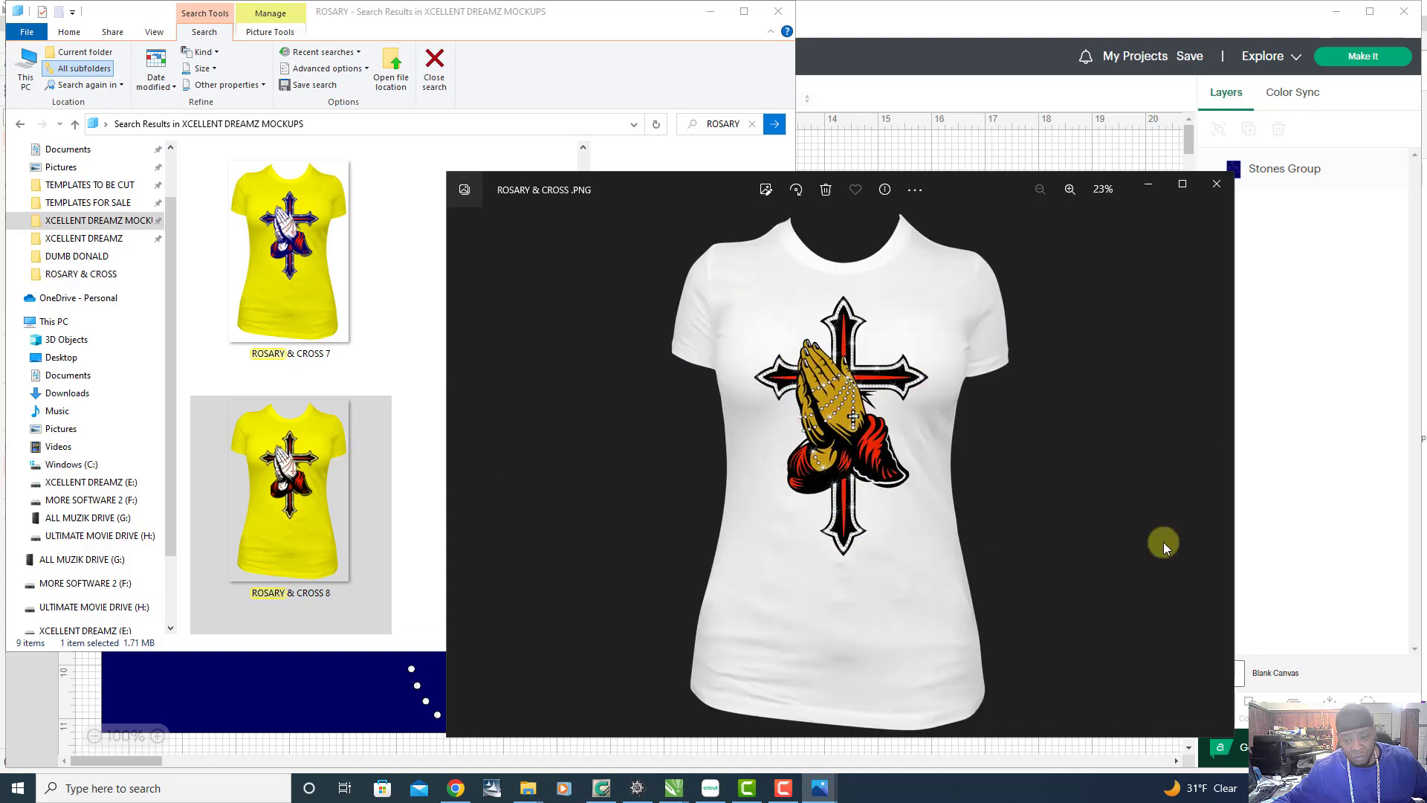
pyautogui.click(1220, 470)
pyautogui.click(1220, 470)
pyautogui.click(1221, 469)
pyautogui.click(1220, 470)
pyautogui.click(1220, 470)
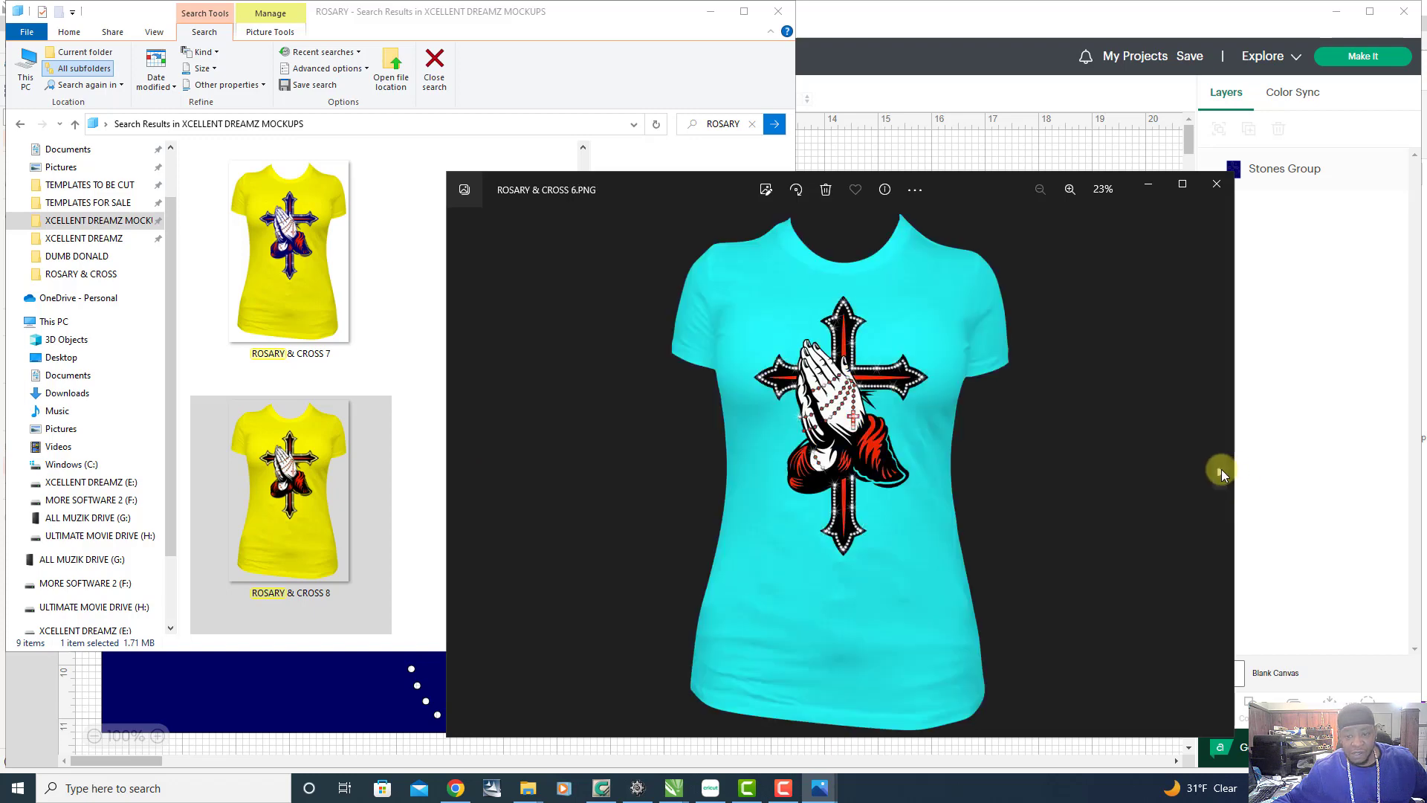
pyautogui.click(1220, 470)
pyautogui.click(1220, 470)
# Examine the rhinestone details of ROSARY & CROSS 8.PNG up close, with File Explorer minimized to show the canvas behind
pyautogui.scroll(2, 1220, 470)
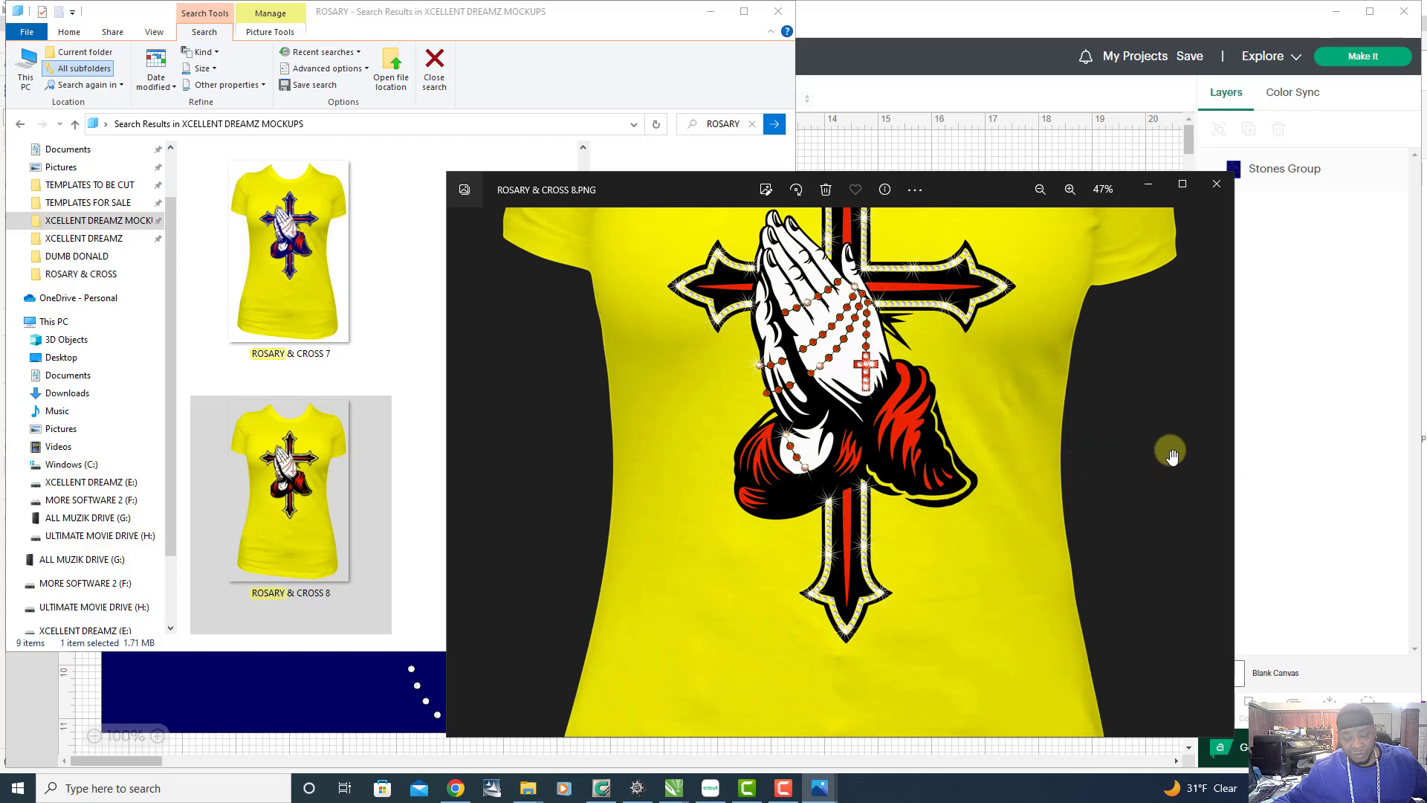
pyautogui.scroll(-2, 1172, 452)
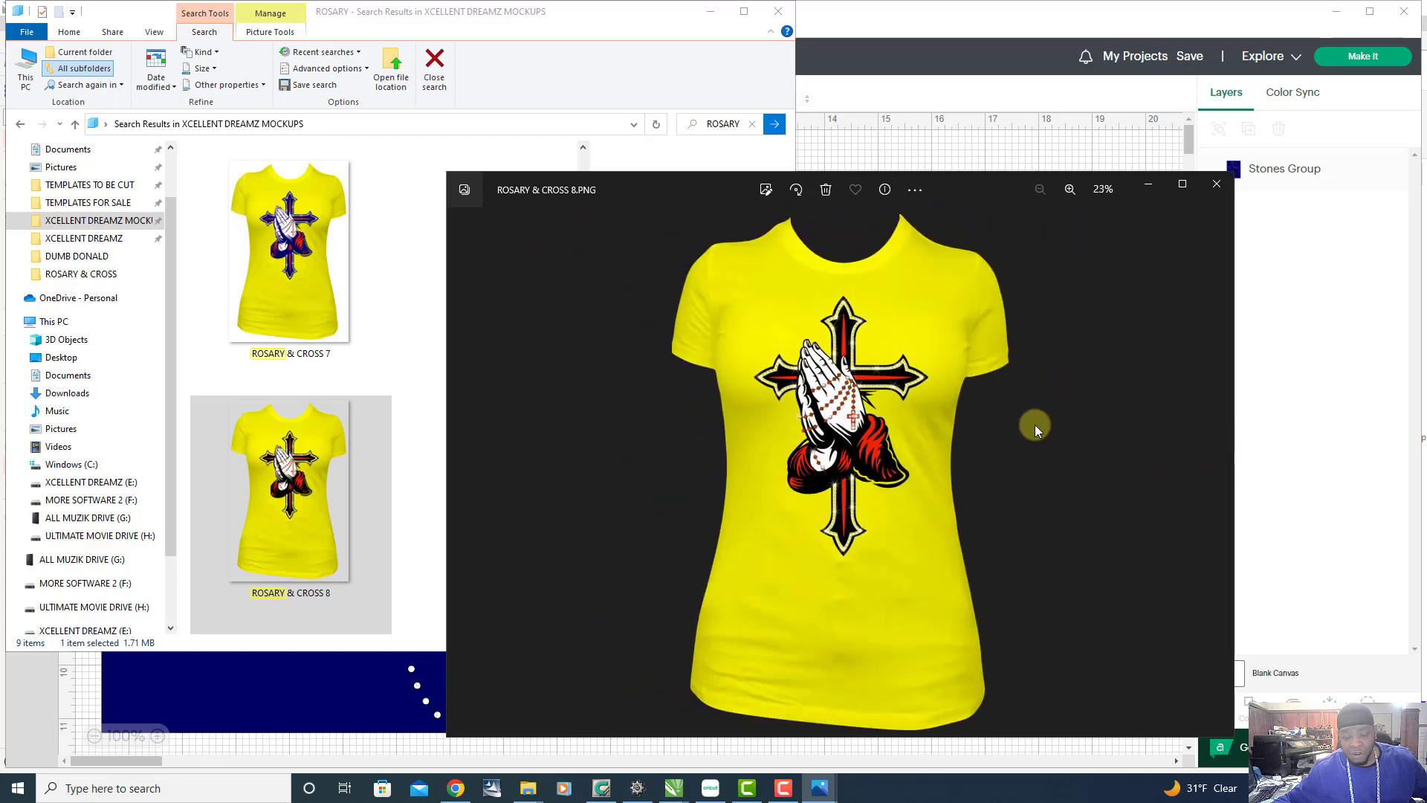
pyautogui.scroll(2, 1034, 425)
pyautogui.scroll(-2, 713, 493)
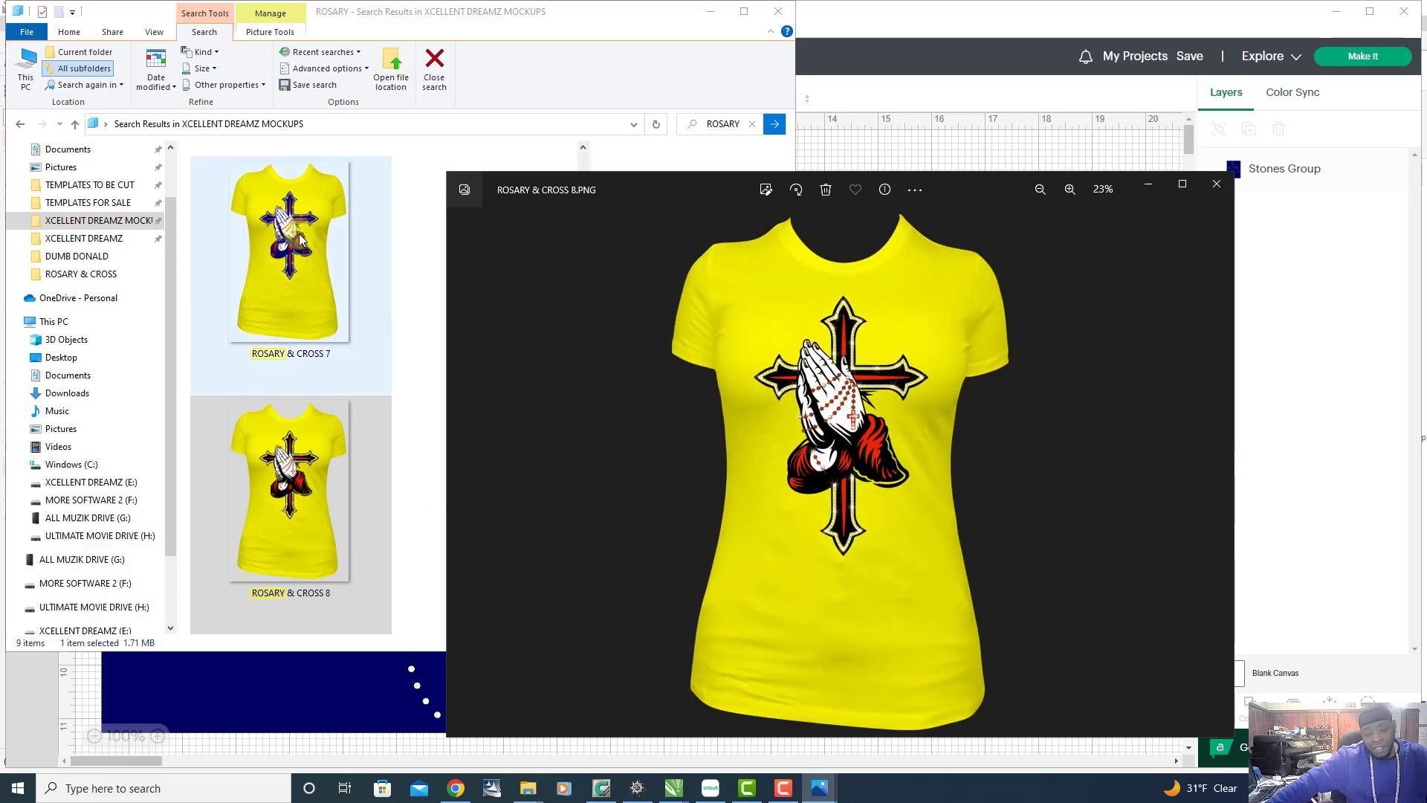
pyautogui.click(338, 535)
pyautogui.scroll(5, 384, 408)
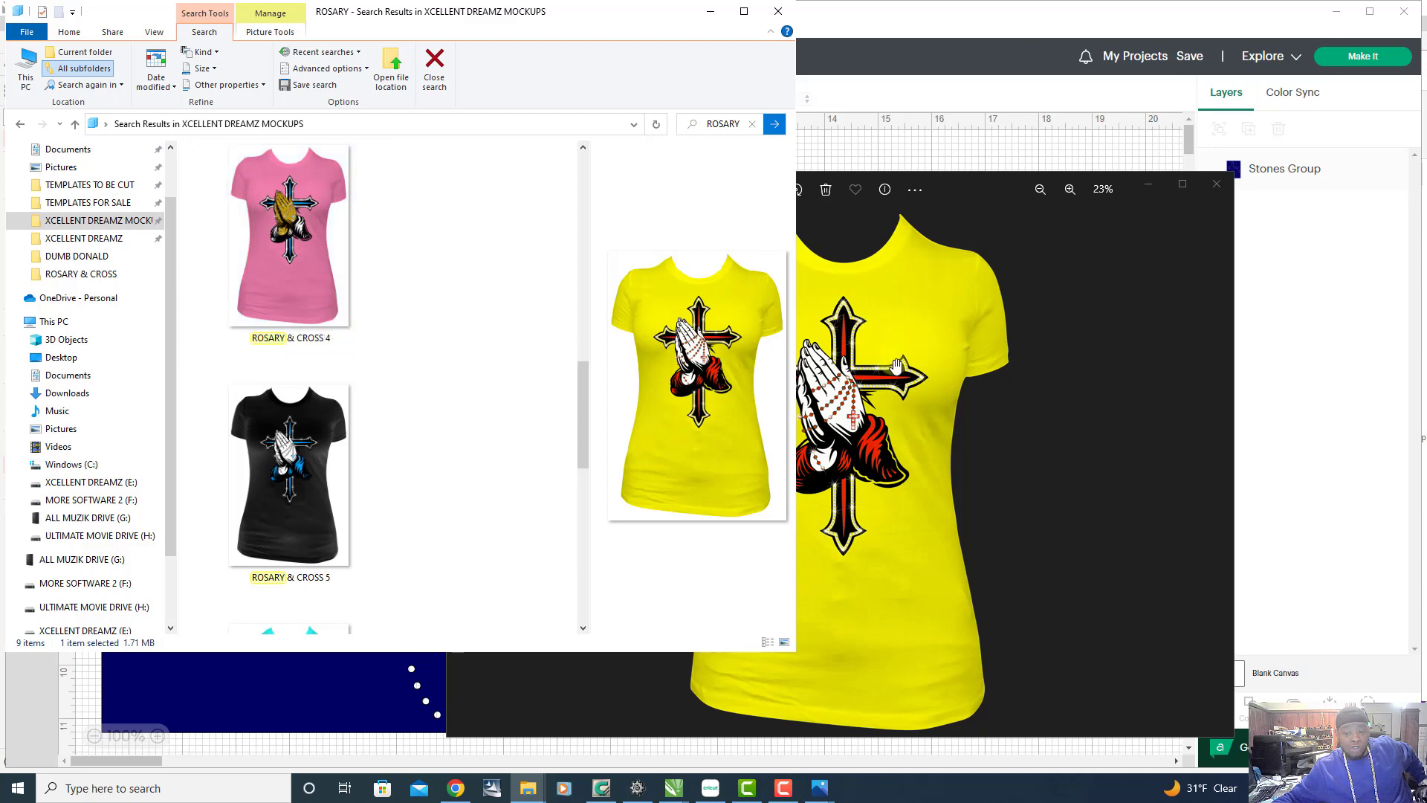
pyautogui.scroll(5, 887, 328)
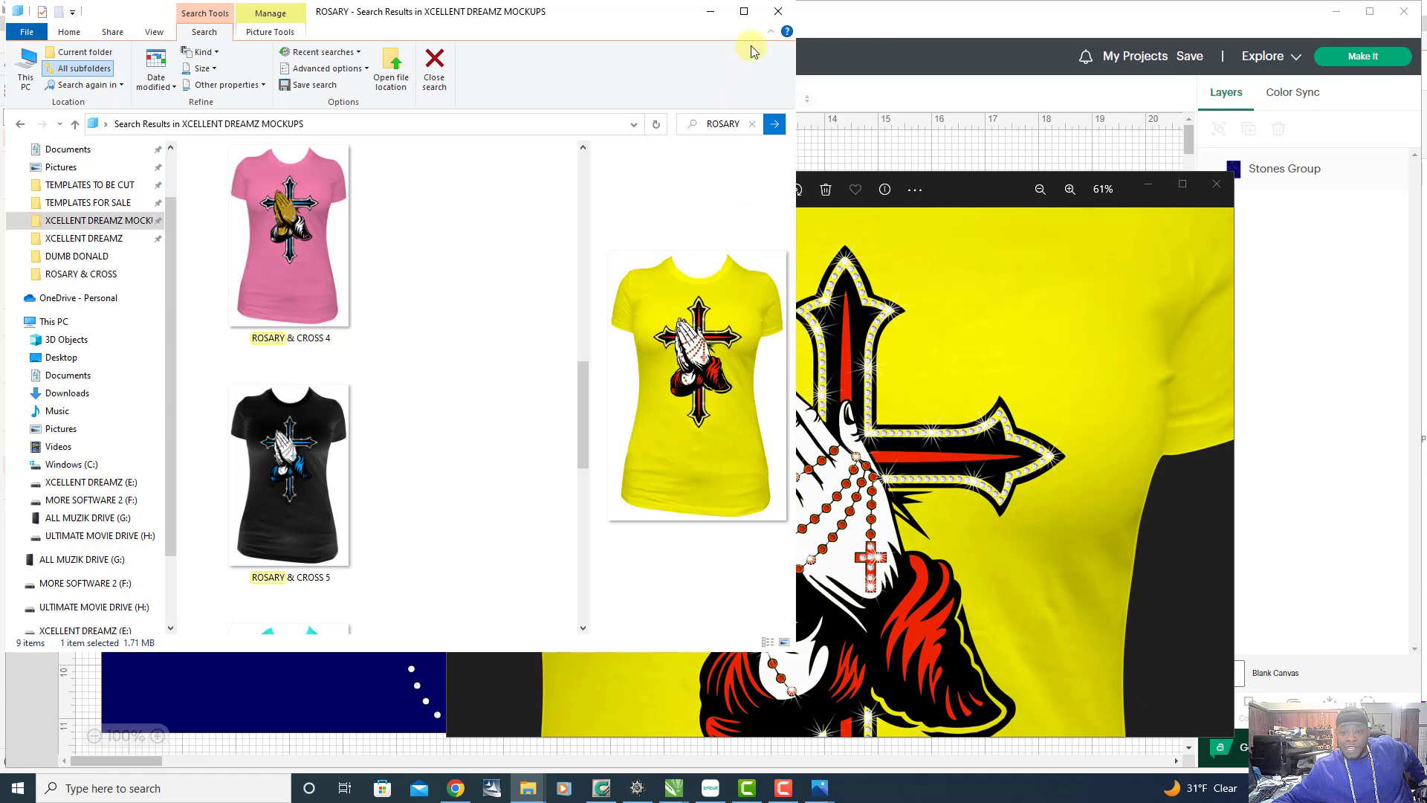
pyautogui.click(710, 12)
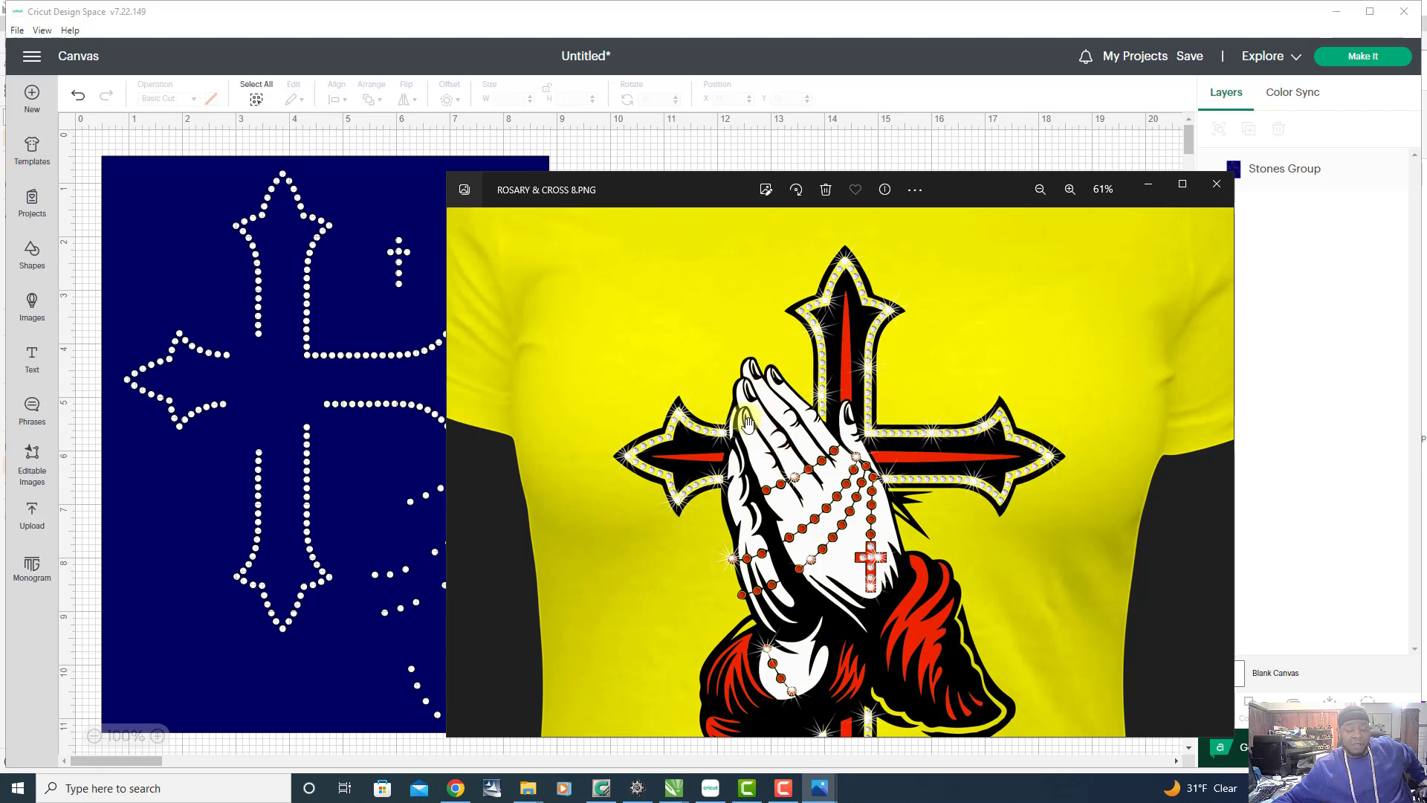
pyautogui.scroll(-1, 745, 439)
pyautogui.scroll(-6, 738, 444)
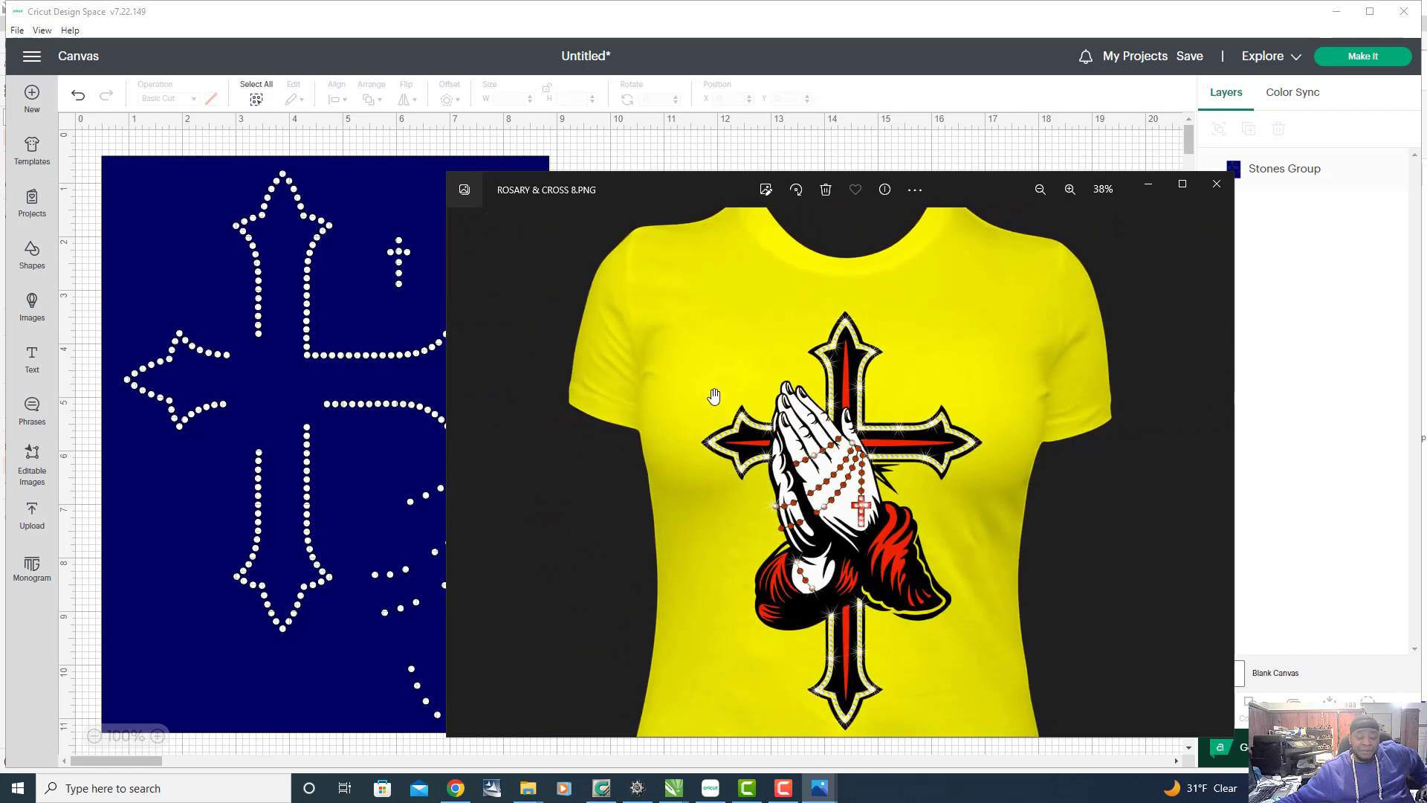